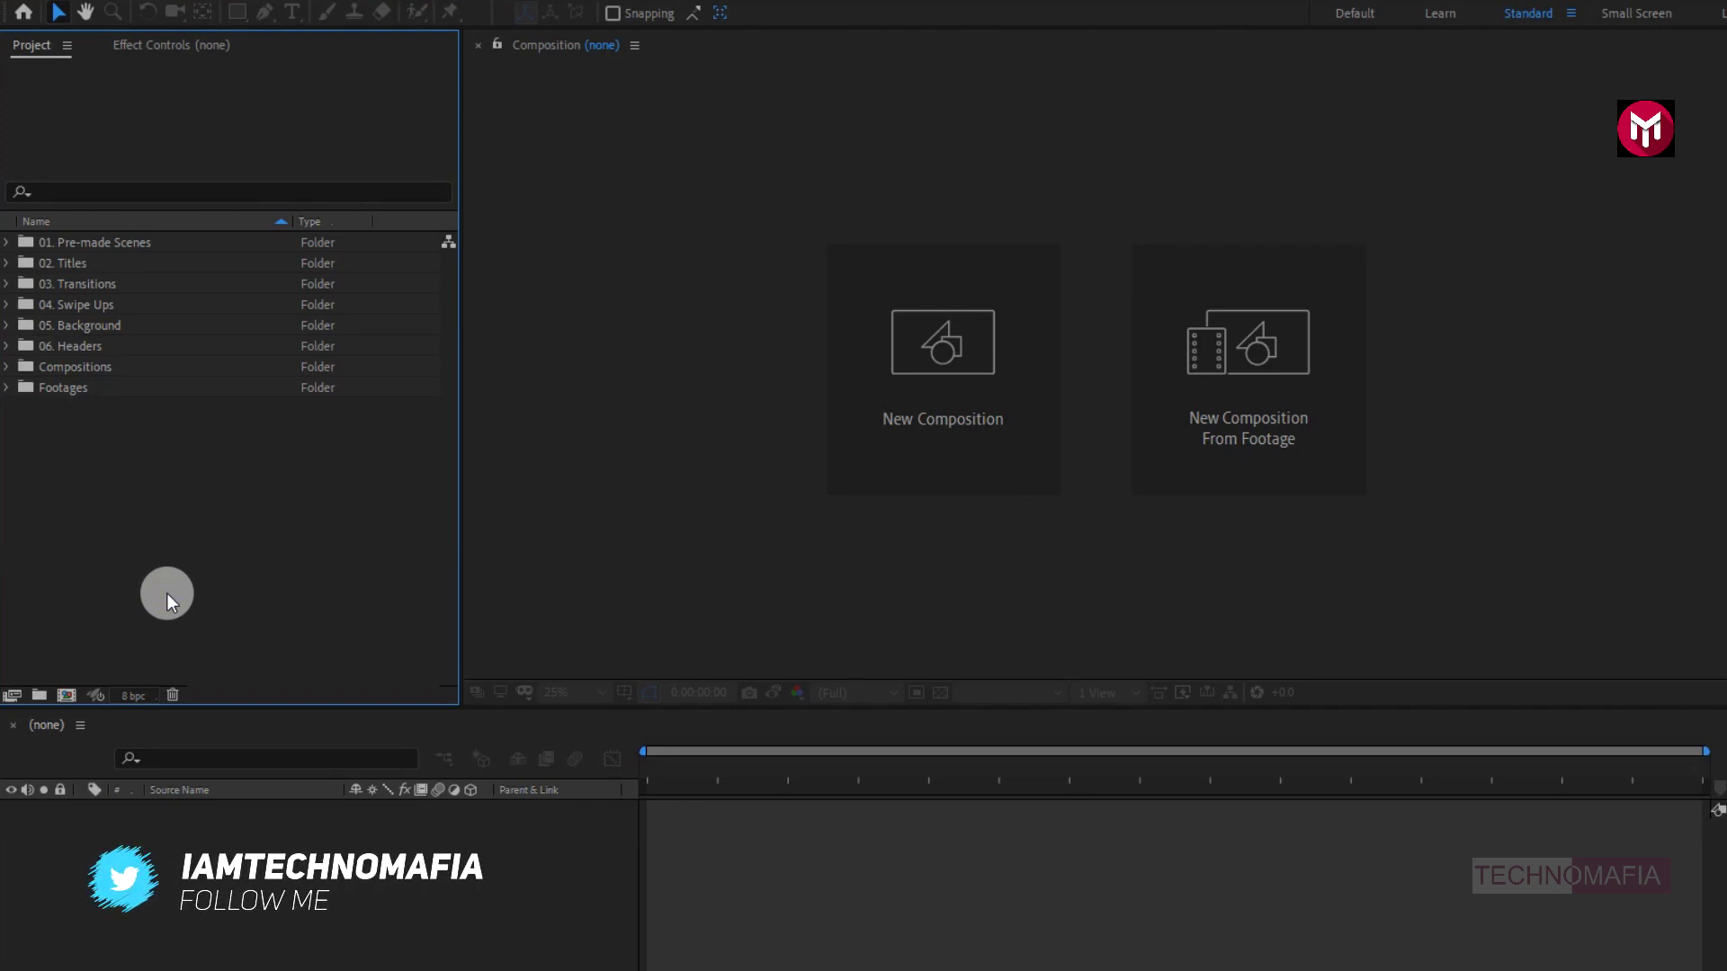
Step: Browse the compositions in the 01. Pre-made Scenes and 02. Titles folders of the project
click(9, 246)
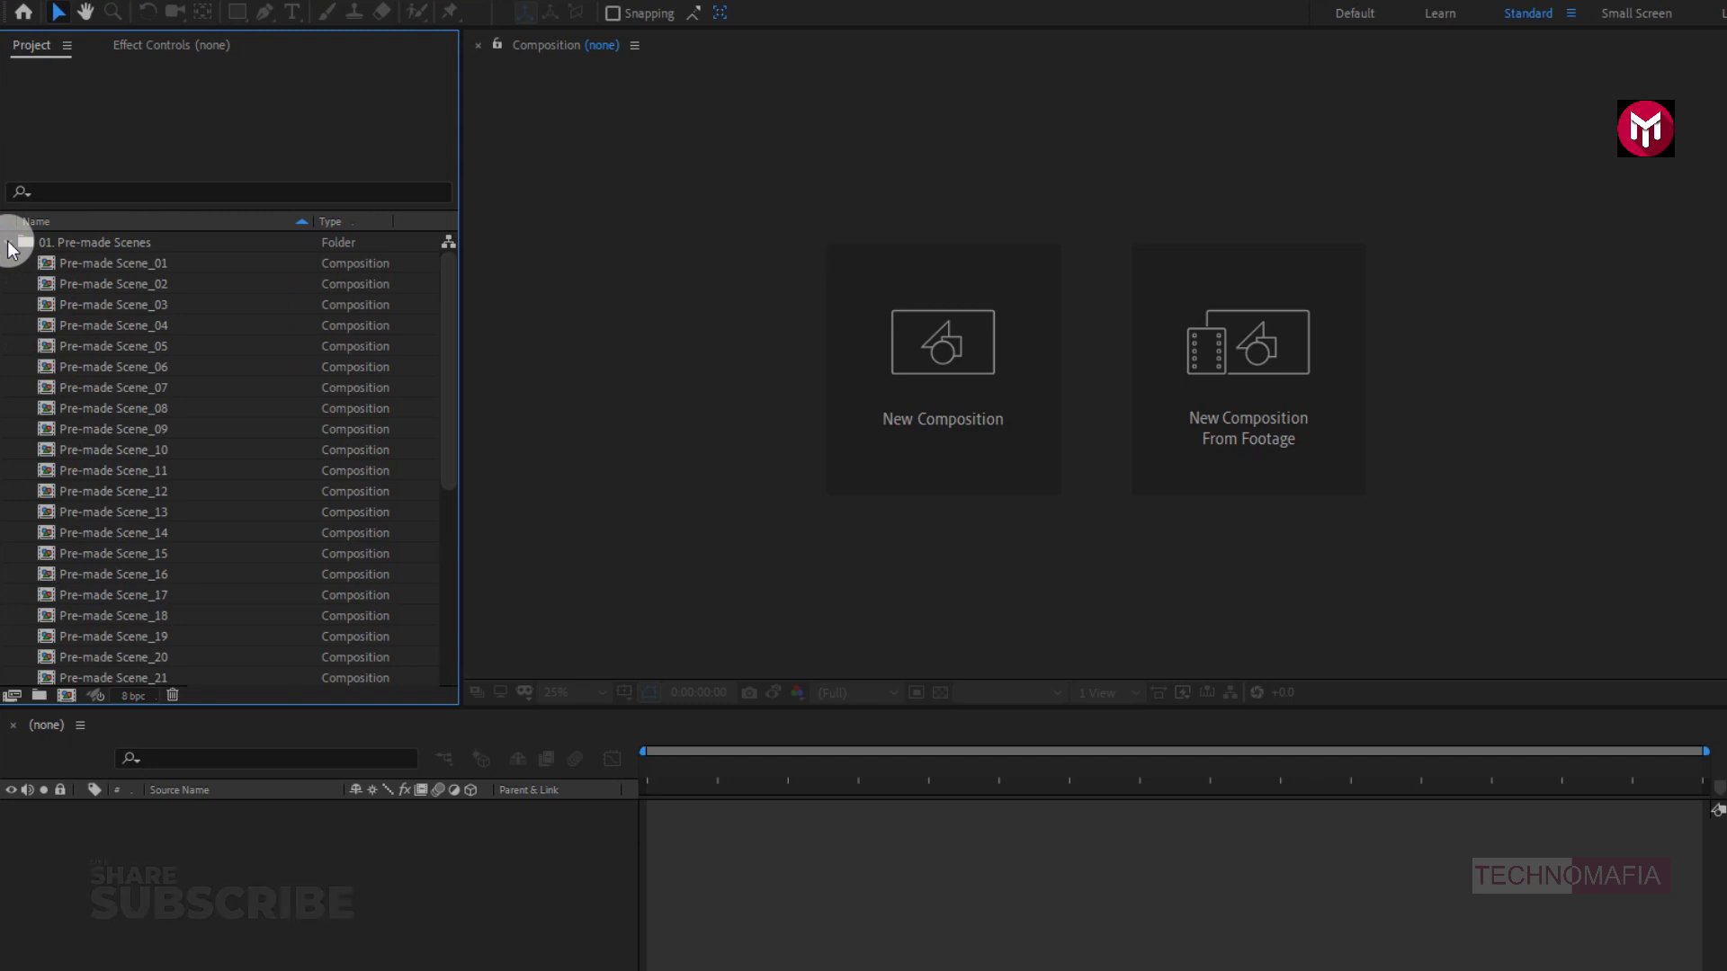
scroll(264, 289, down, 1)
scroll(264, 289, down, 3)
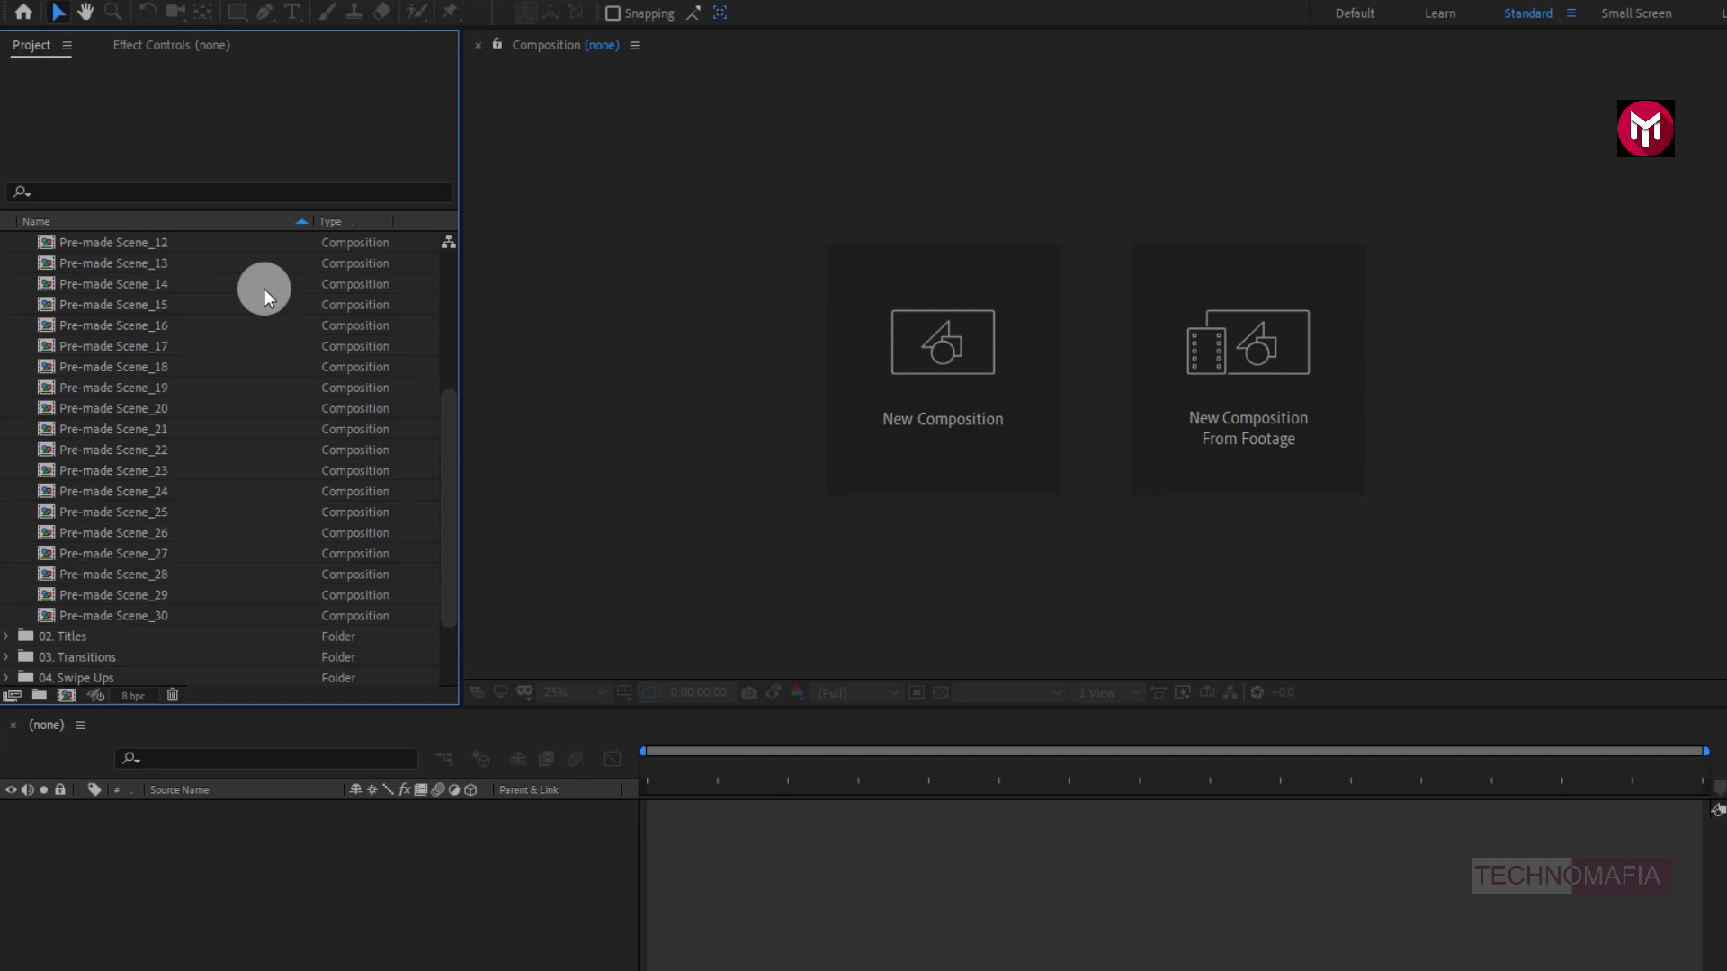
scroll(263, 289, down, 2)
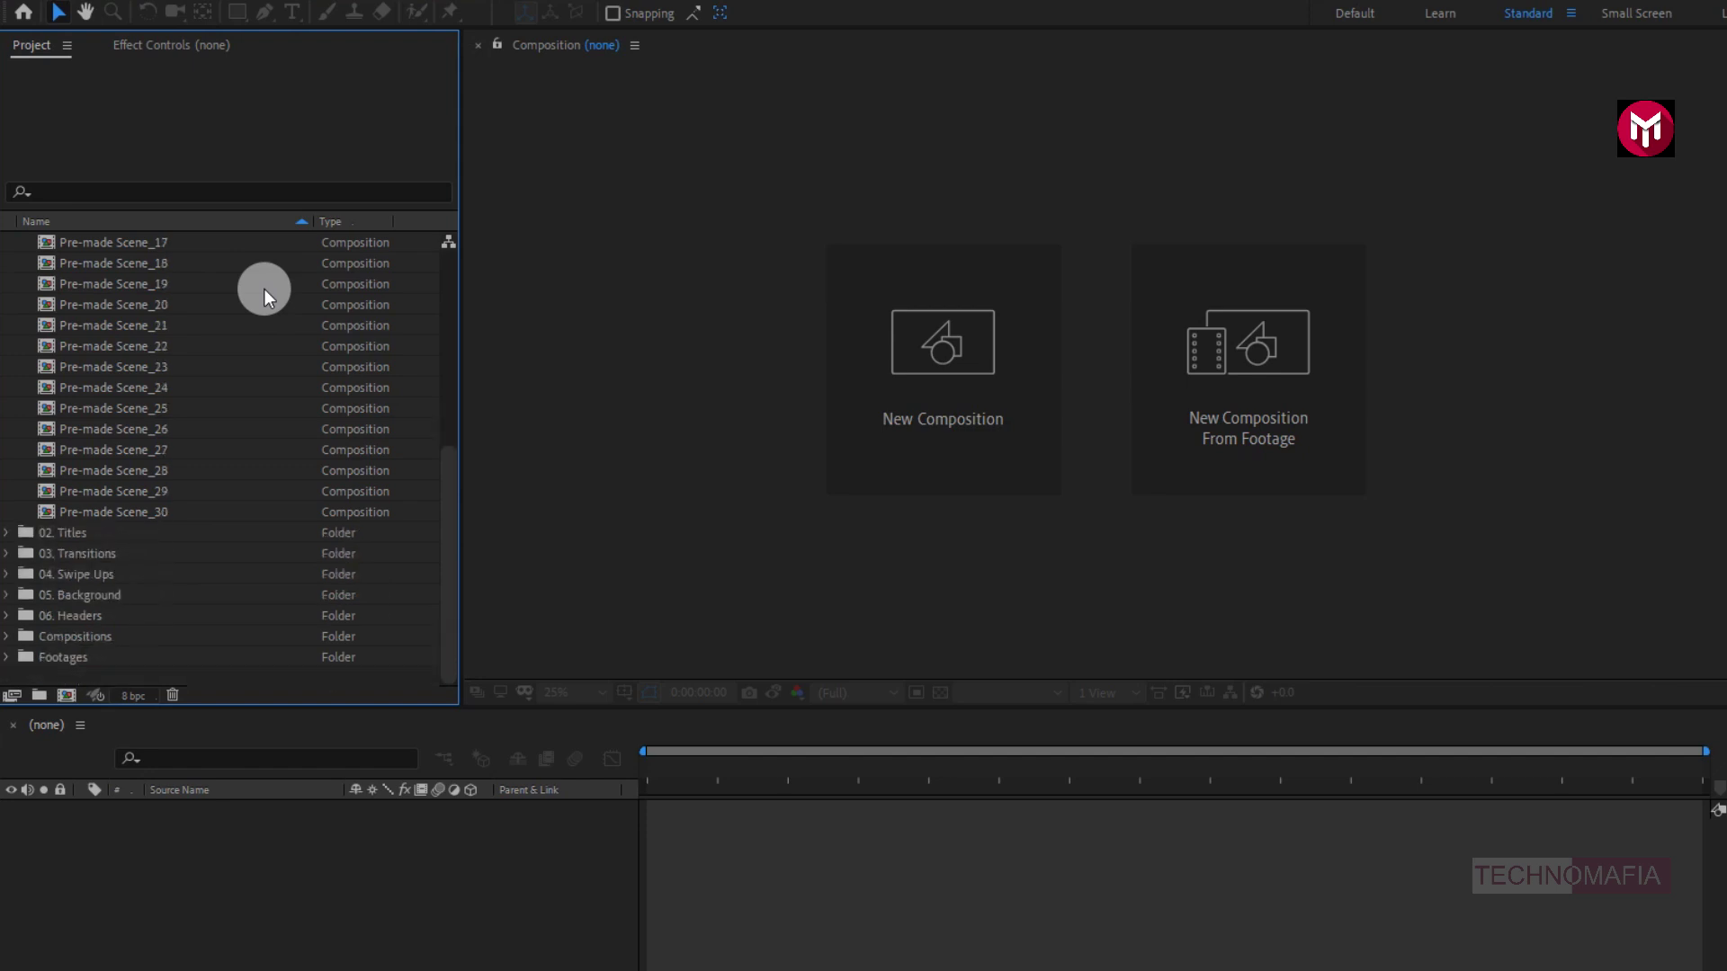
click(6, 534)
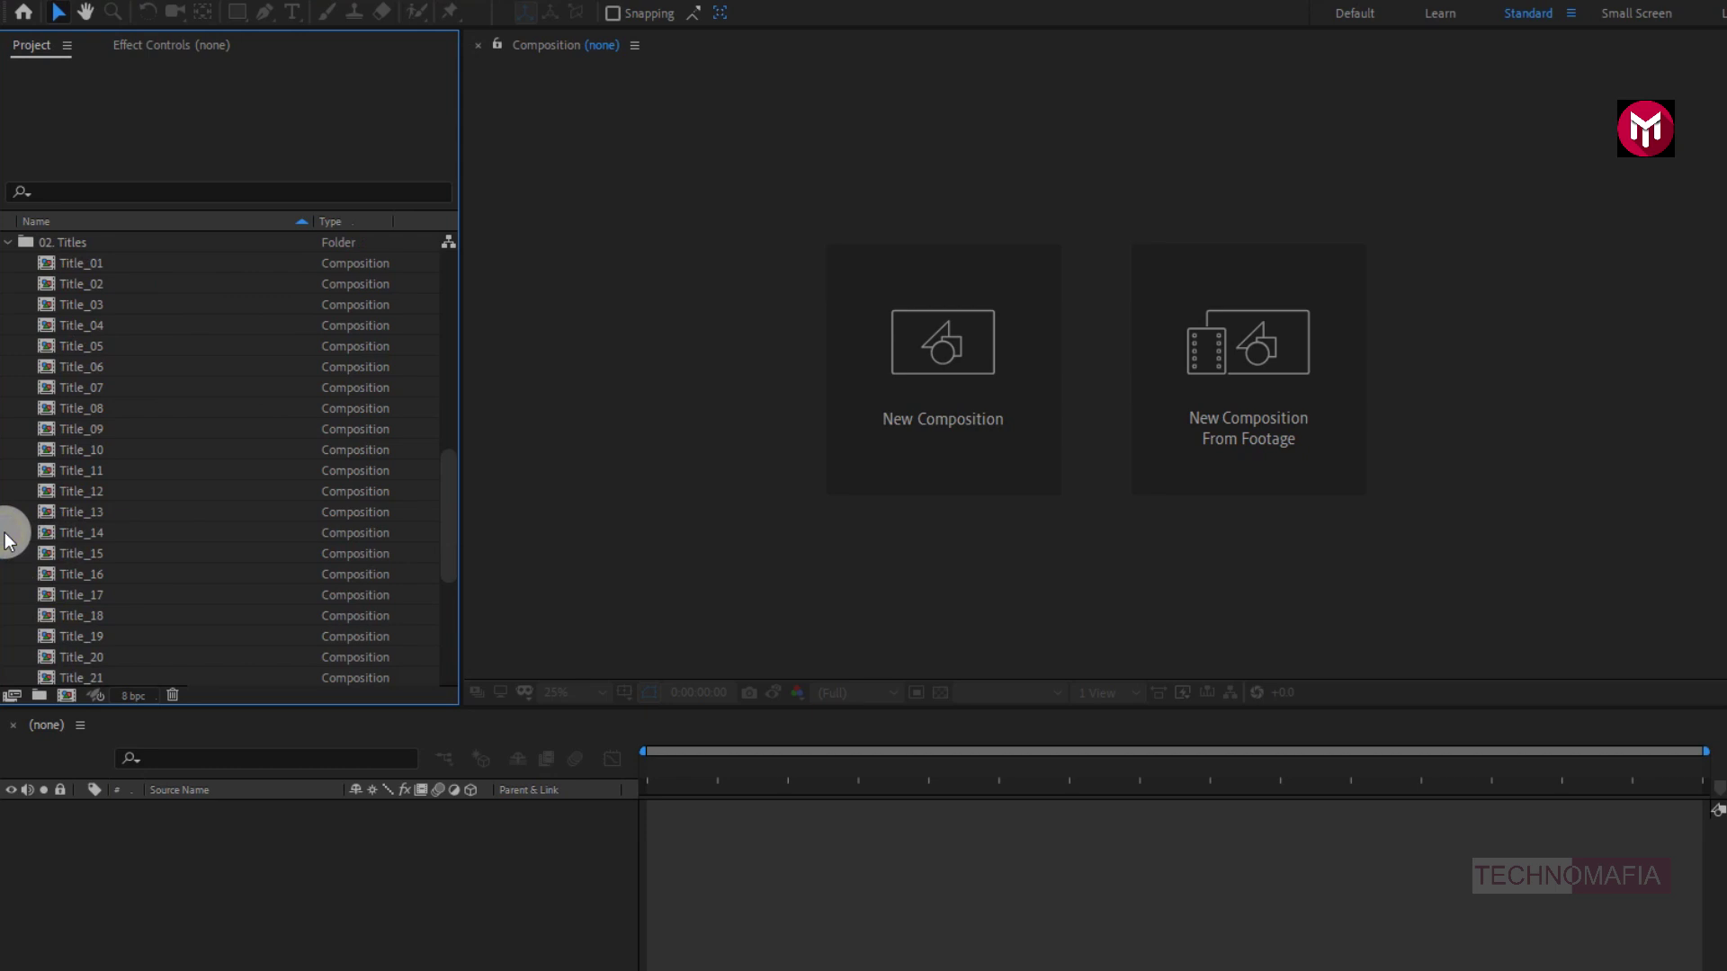
scroll(293, 491, down, 2)
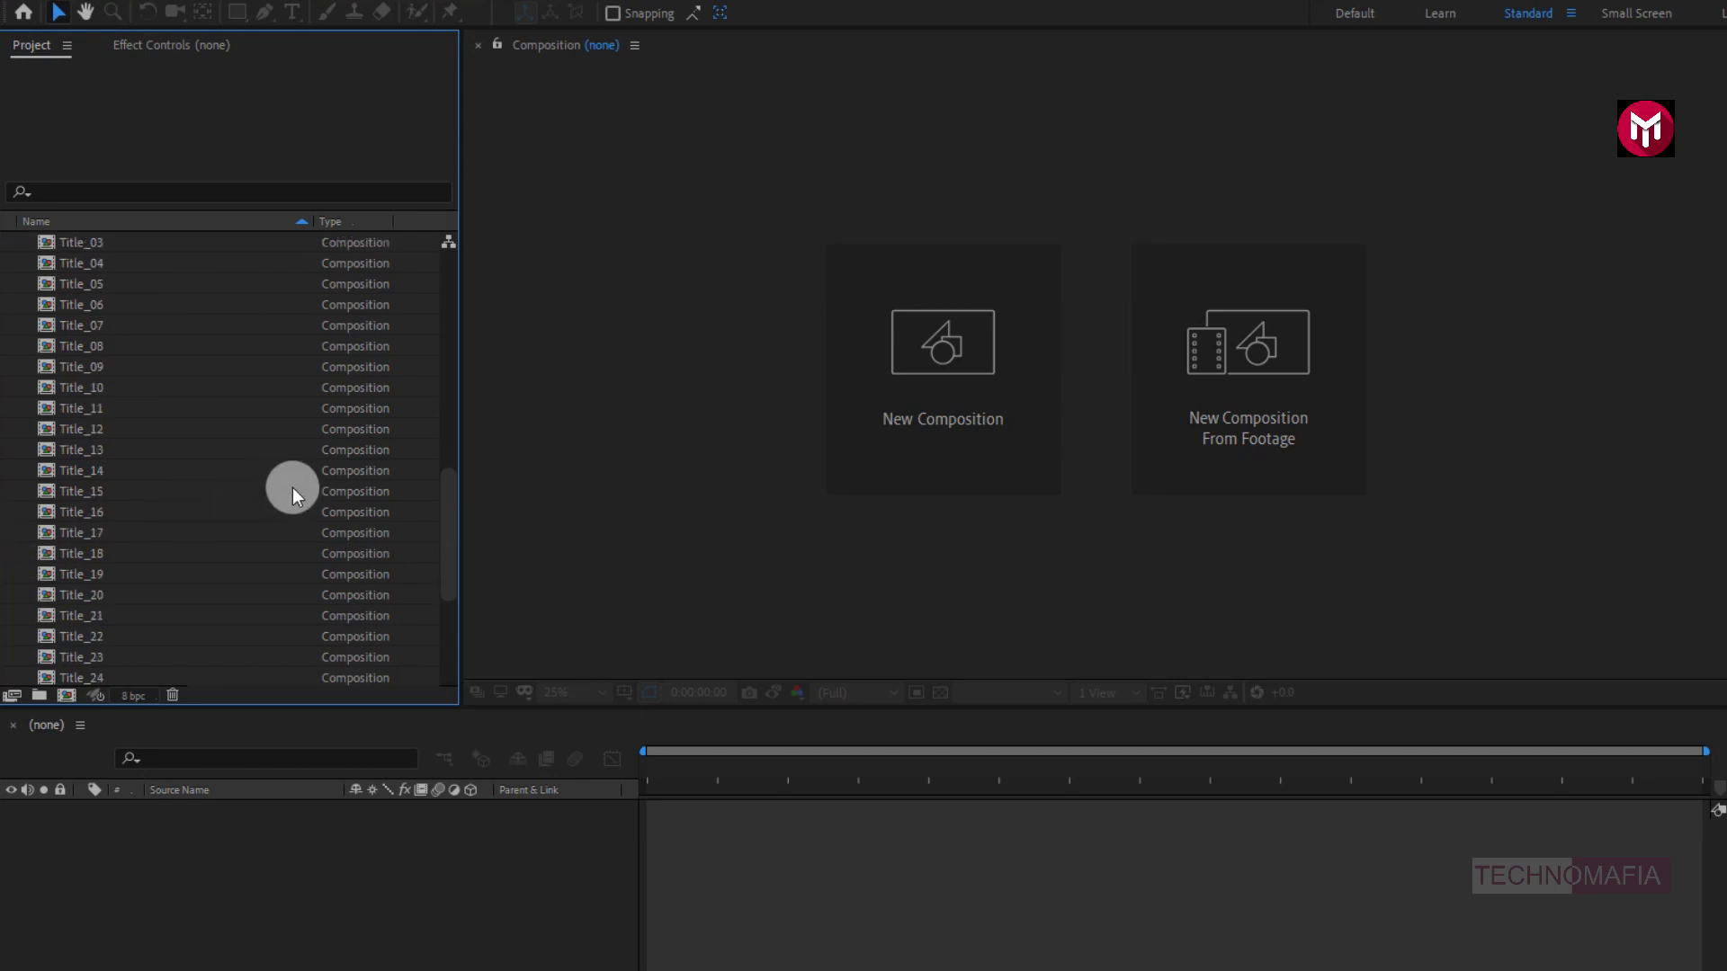
scroll(294, 488, down, 2)
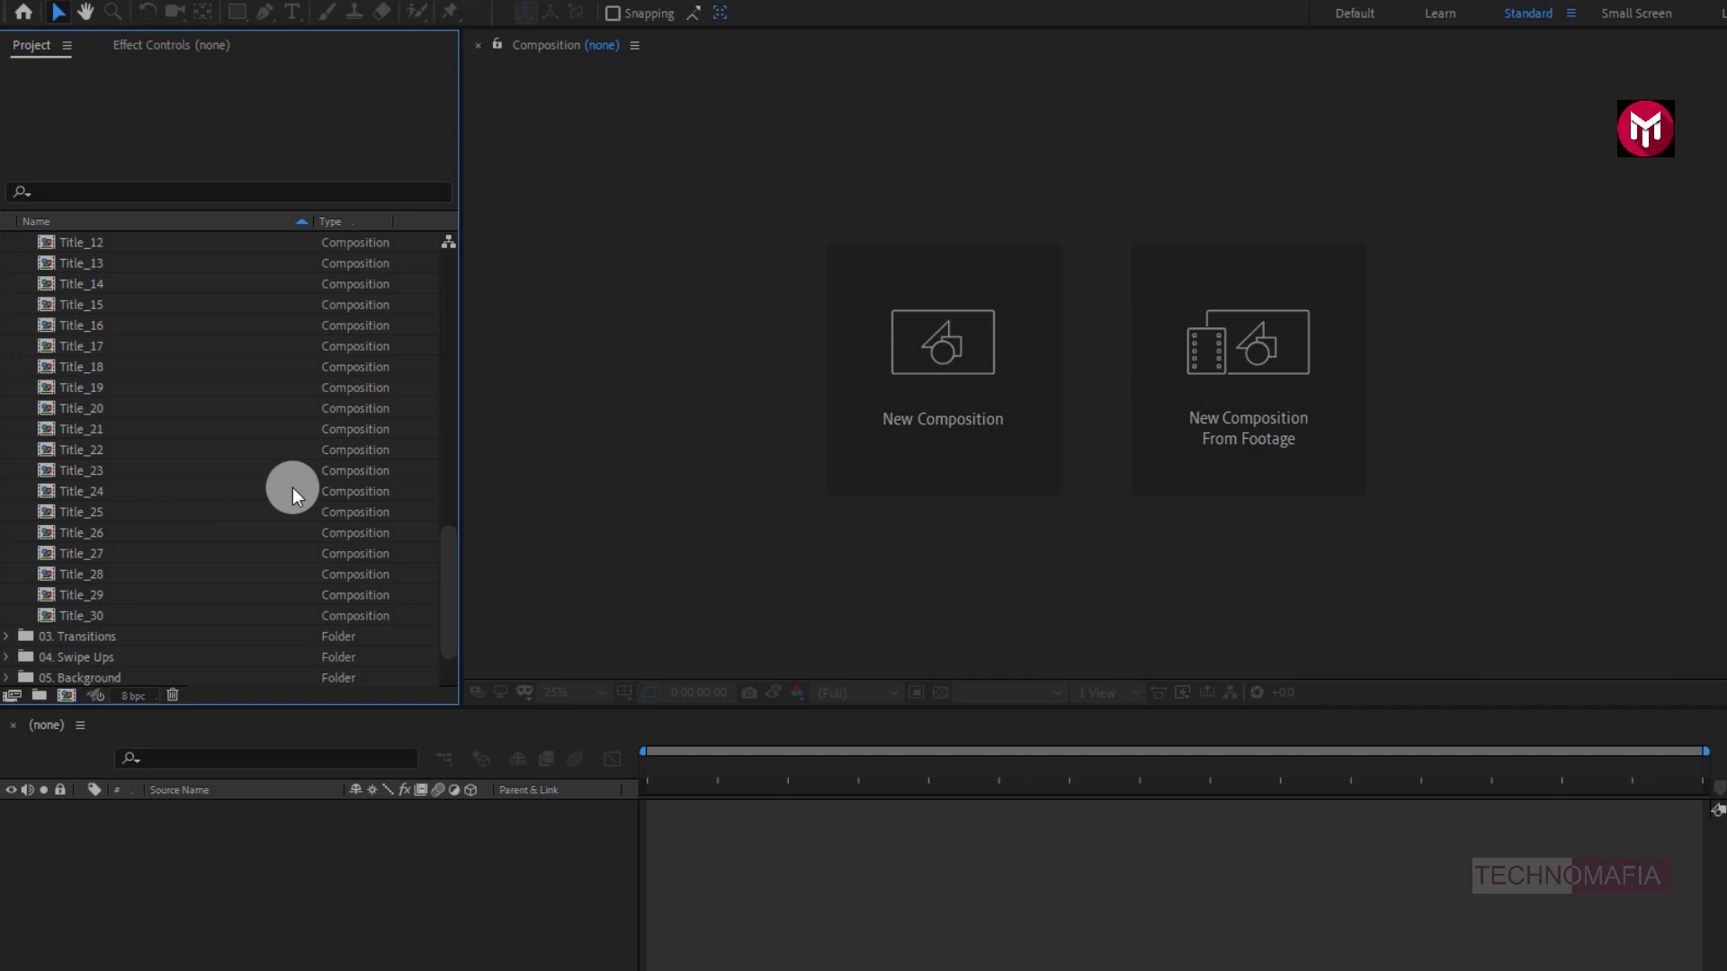
scroll(294, 490, down, 1)
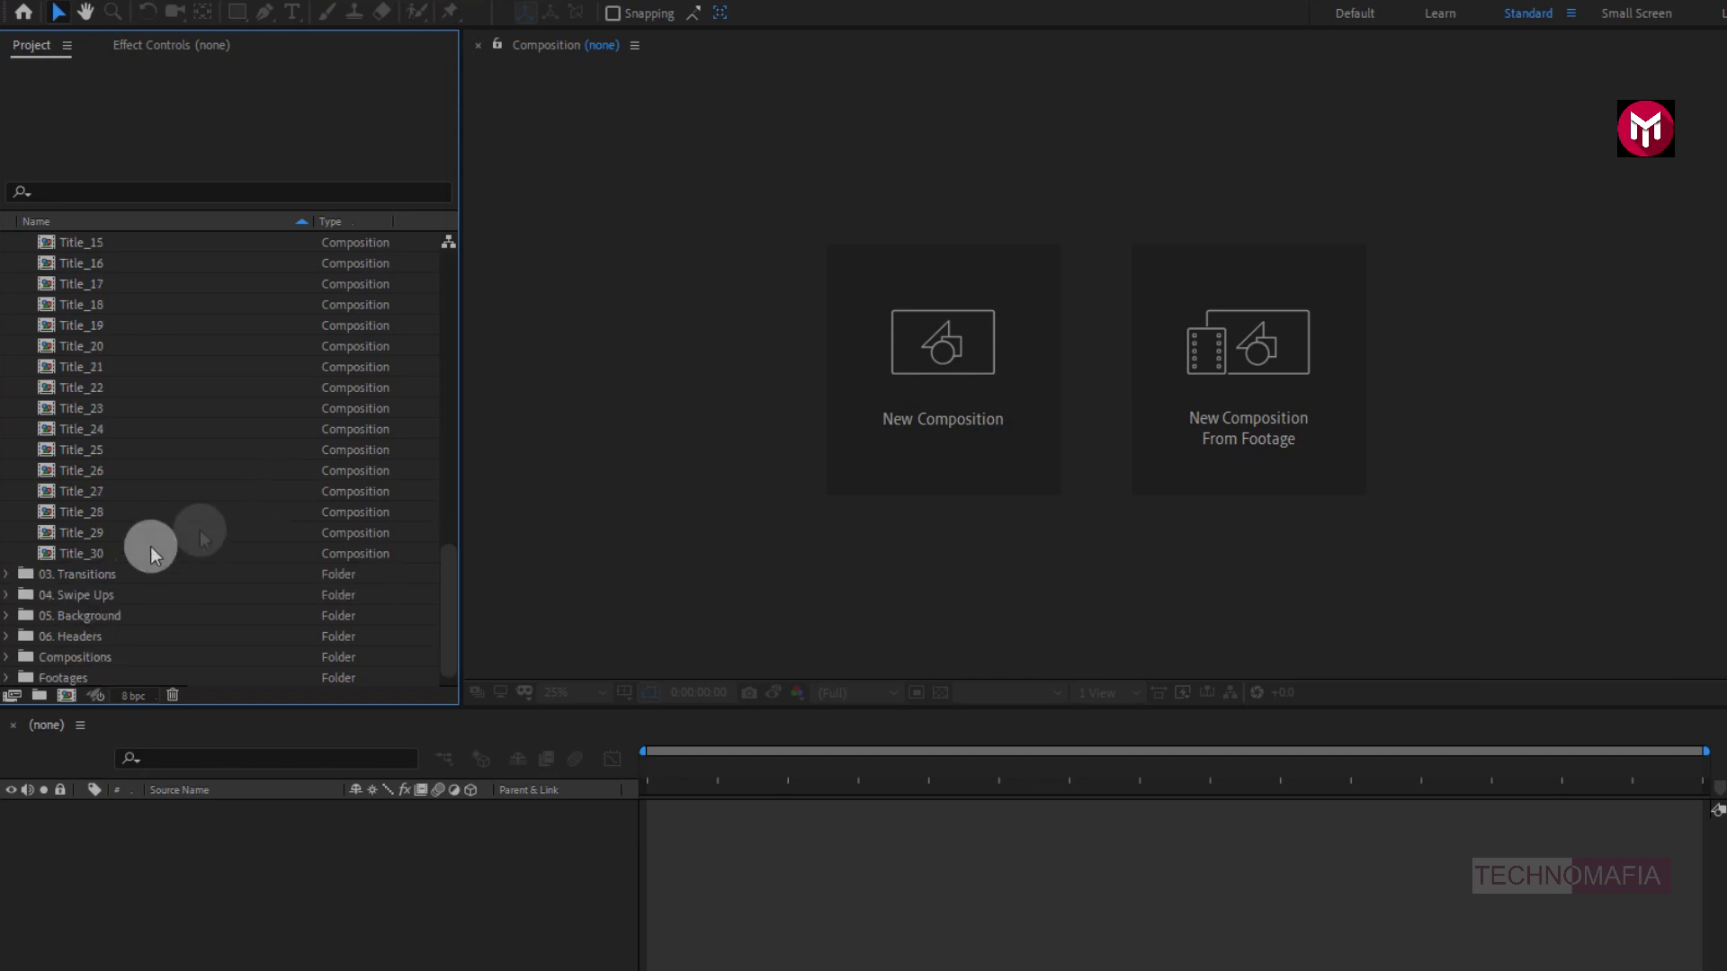
Step: Look through the contents of the 03. Transitions, 04. Swipe Ups, 05. Background and 06. Headers folders
click(7, 575)
scroll(13, 576, down, 2)
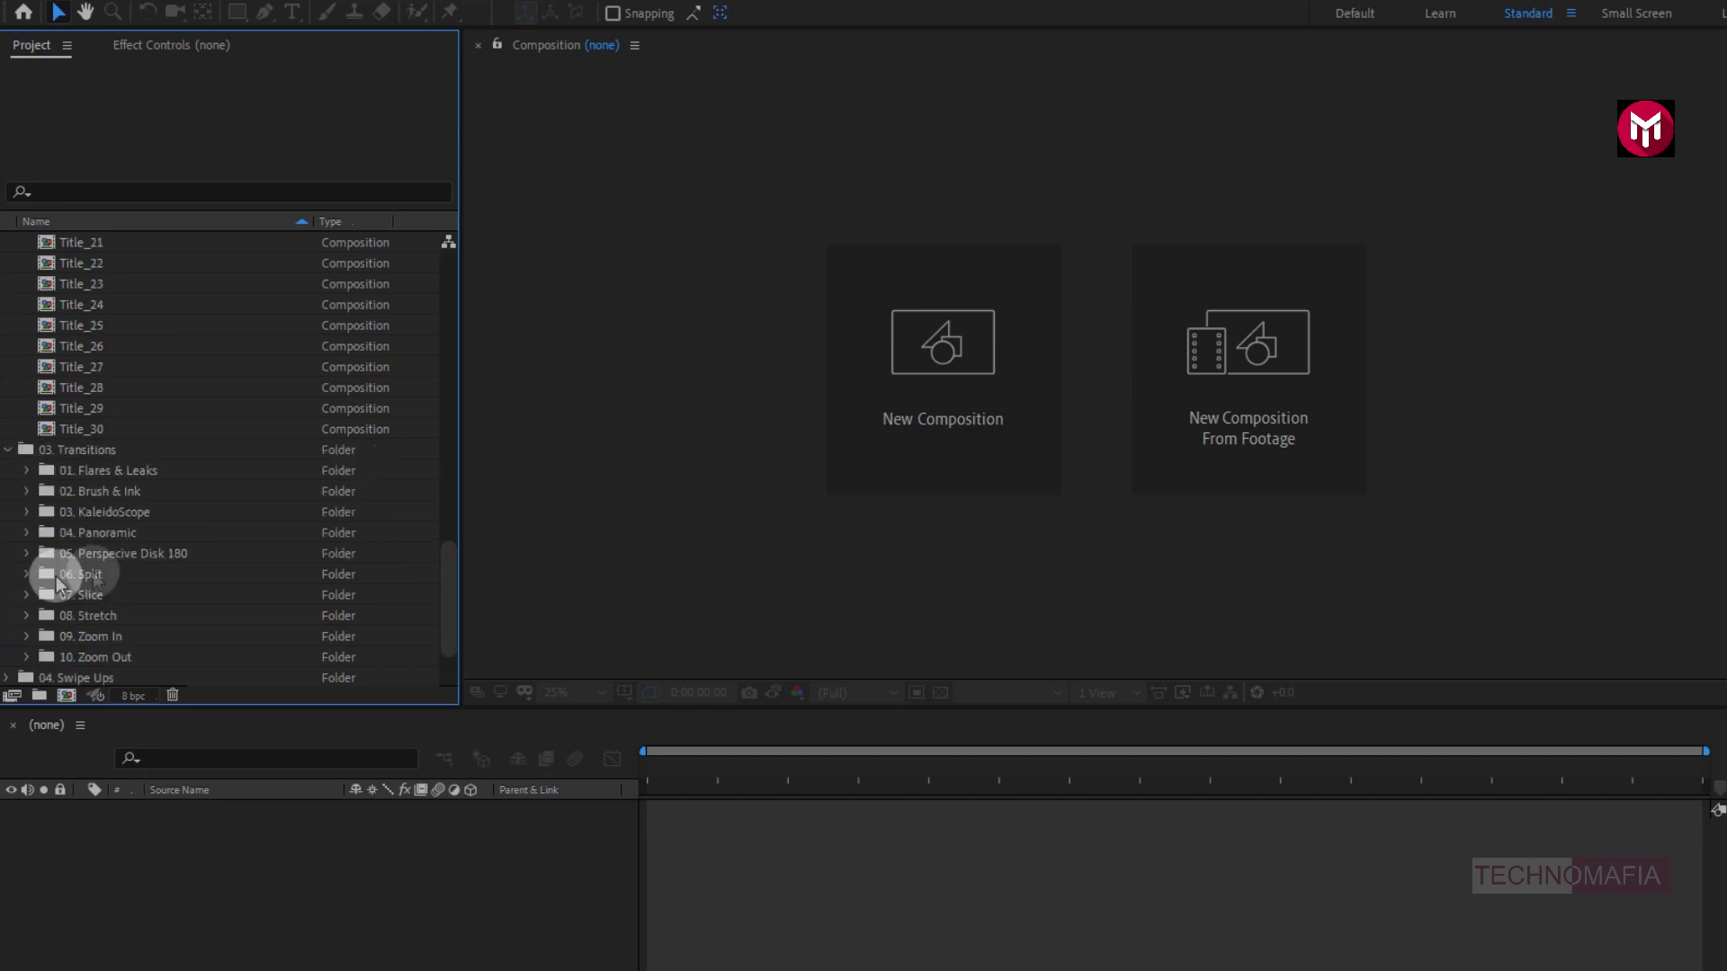
scroll(236, 499, down, 1)
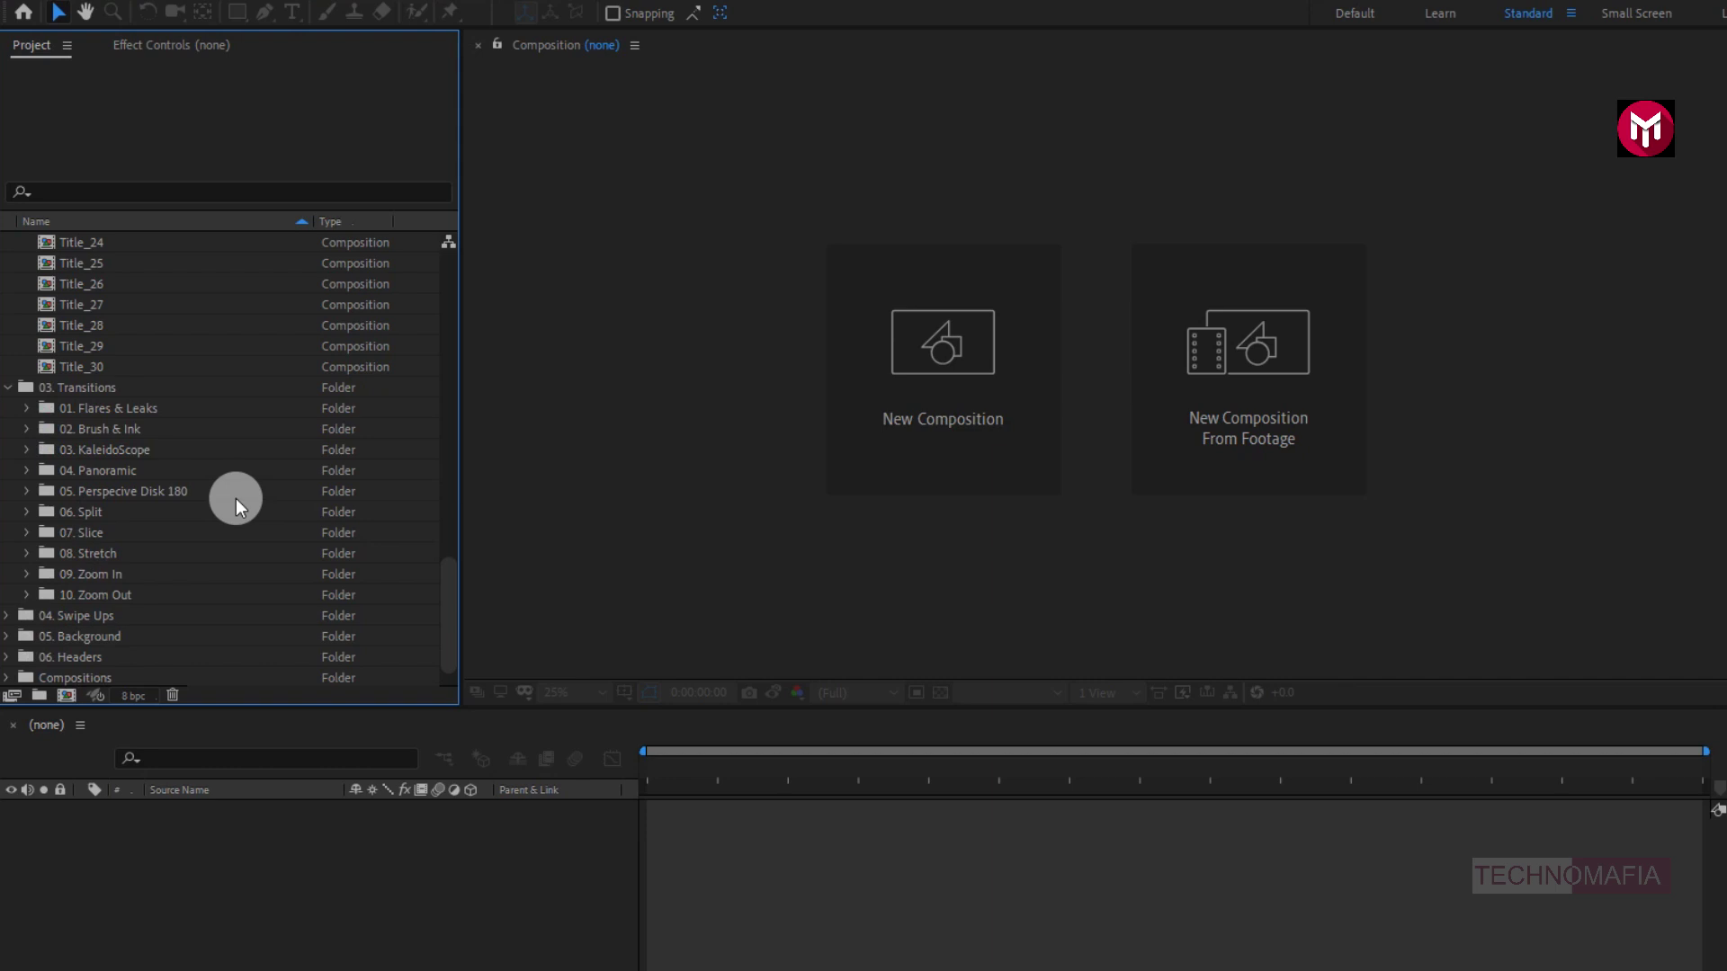
click(7, 616)
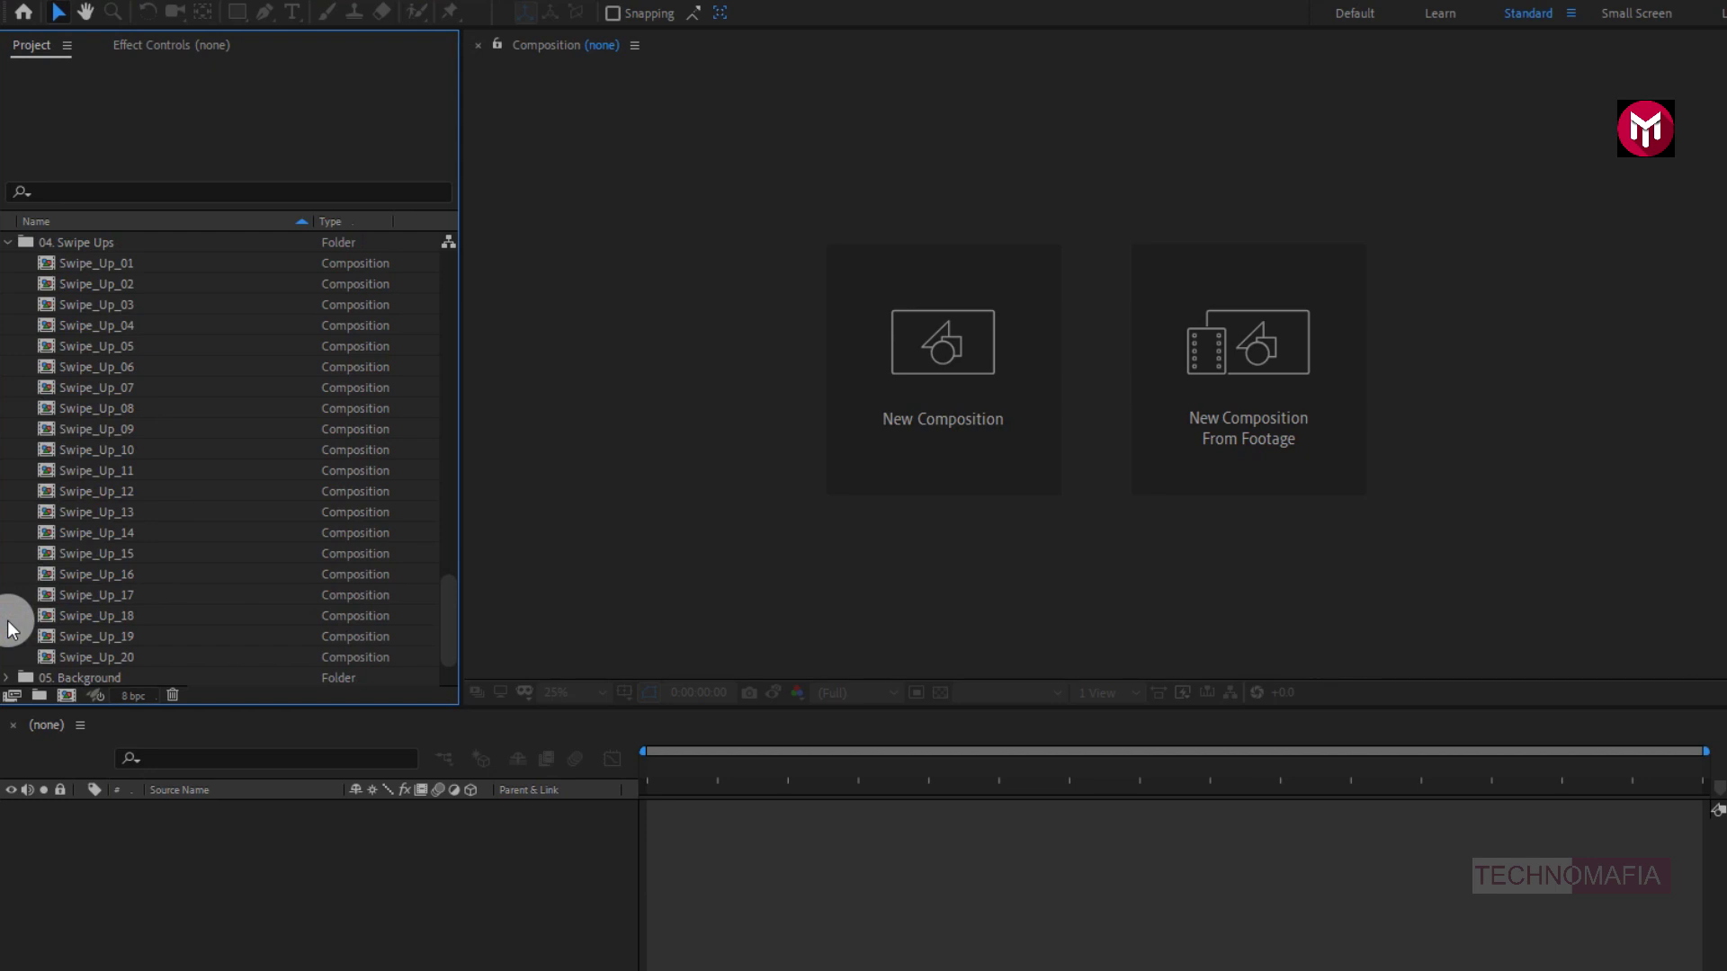
scroll(261, 597, down, 2)
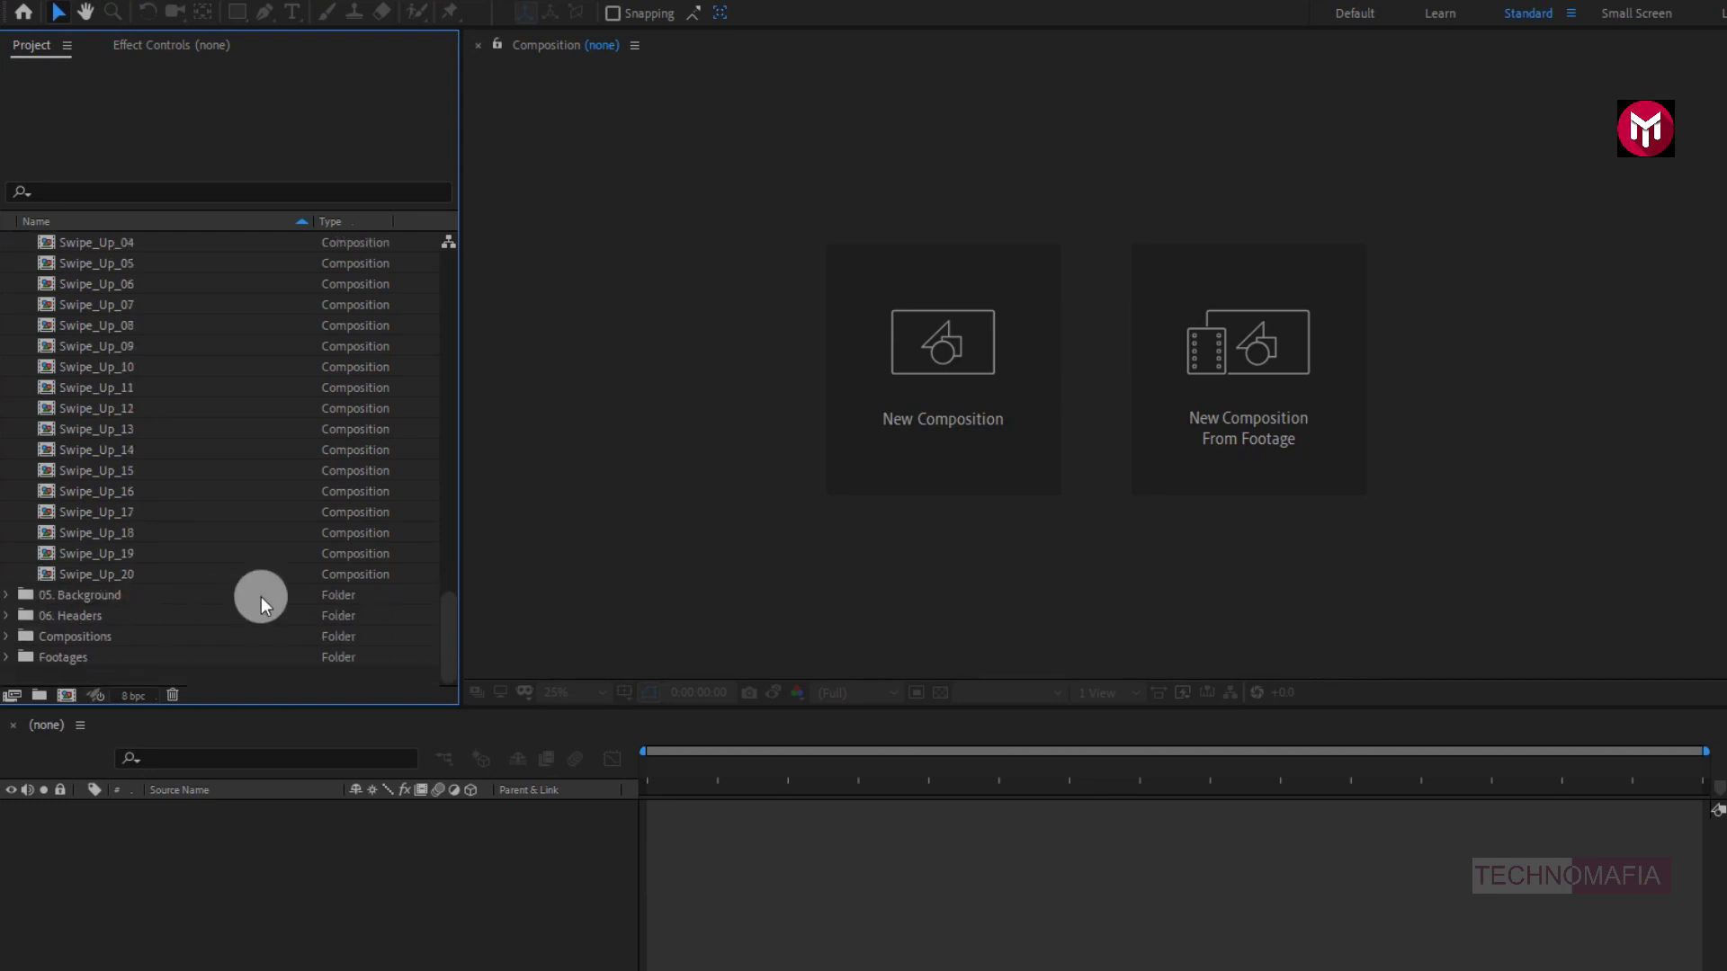
click(9, 596)
scroll(249, 570, down, 2)
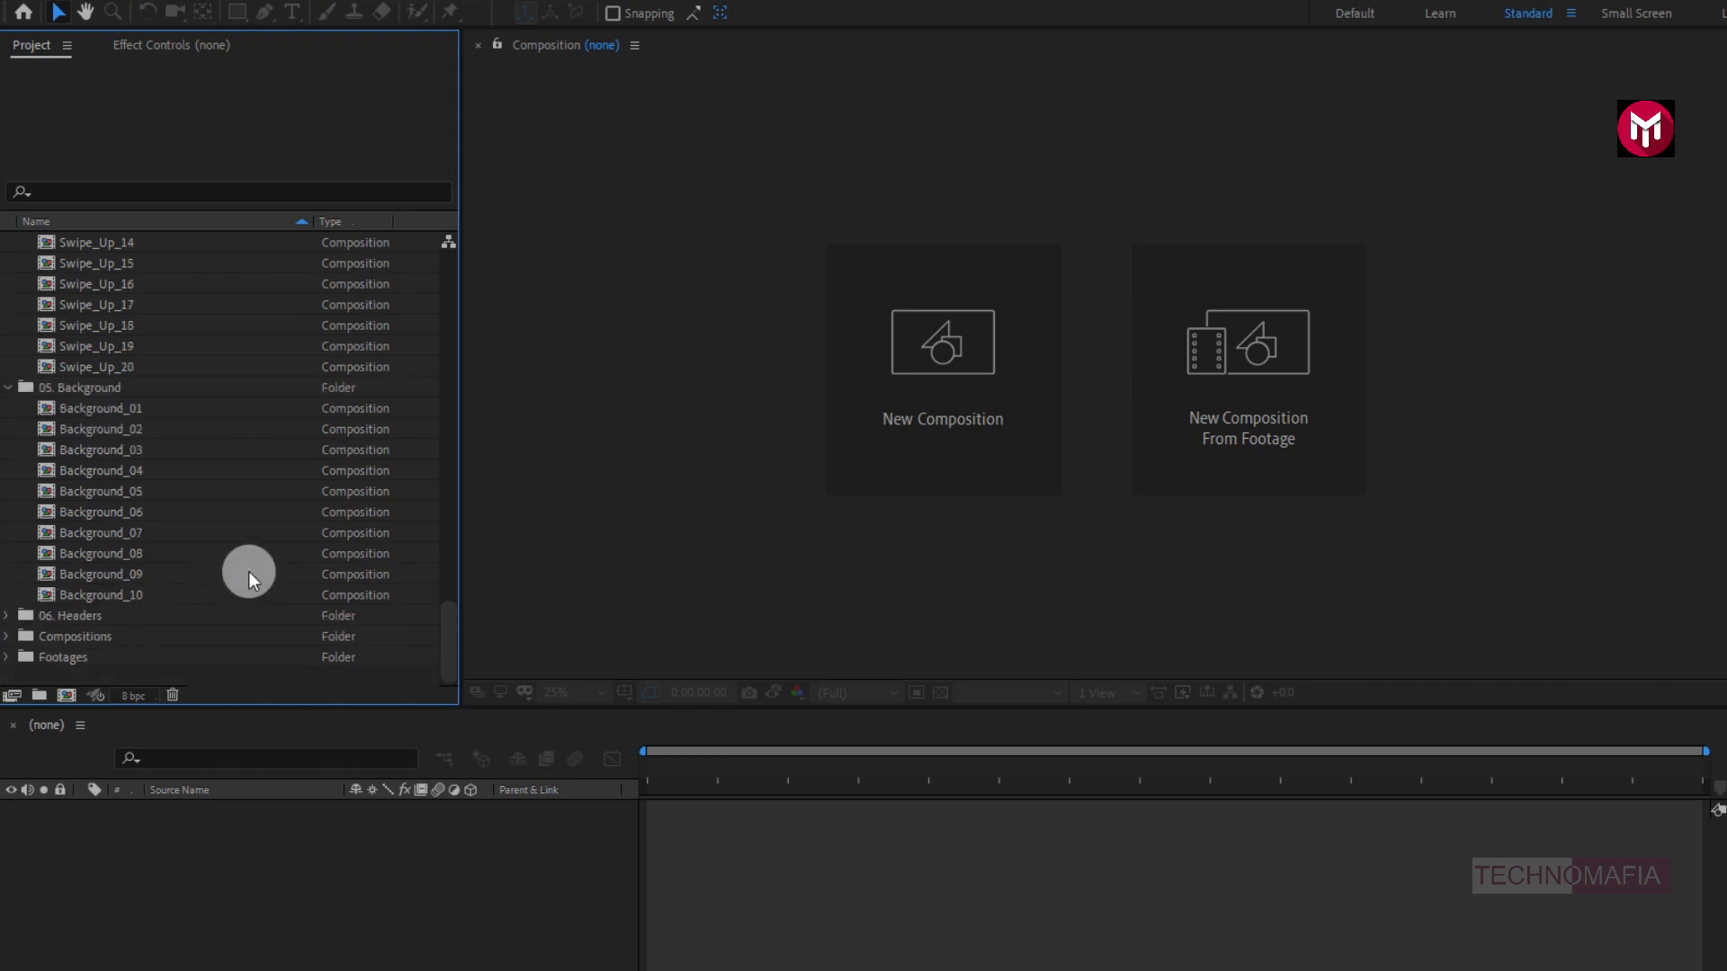
click(11, 616)
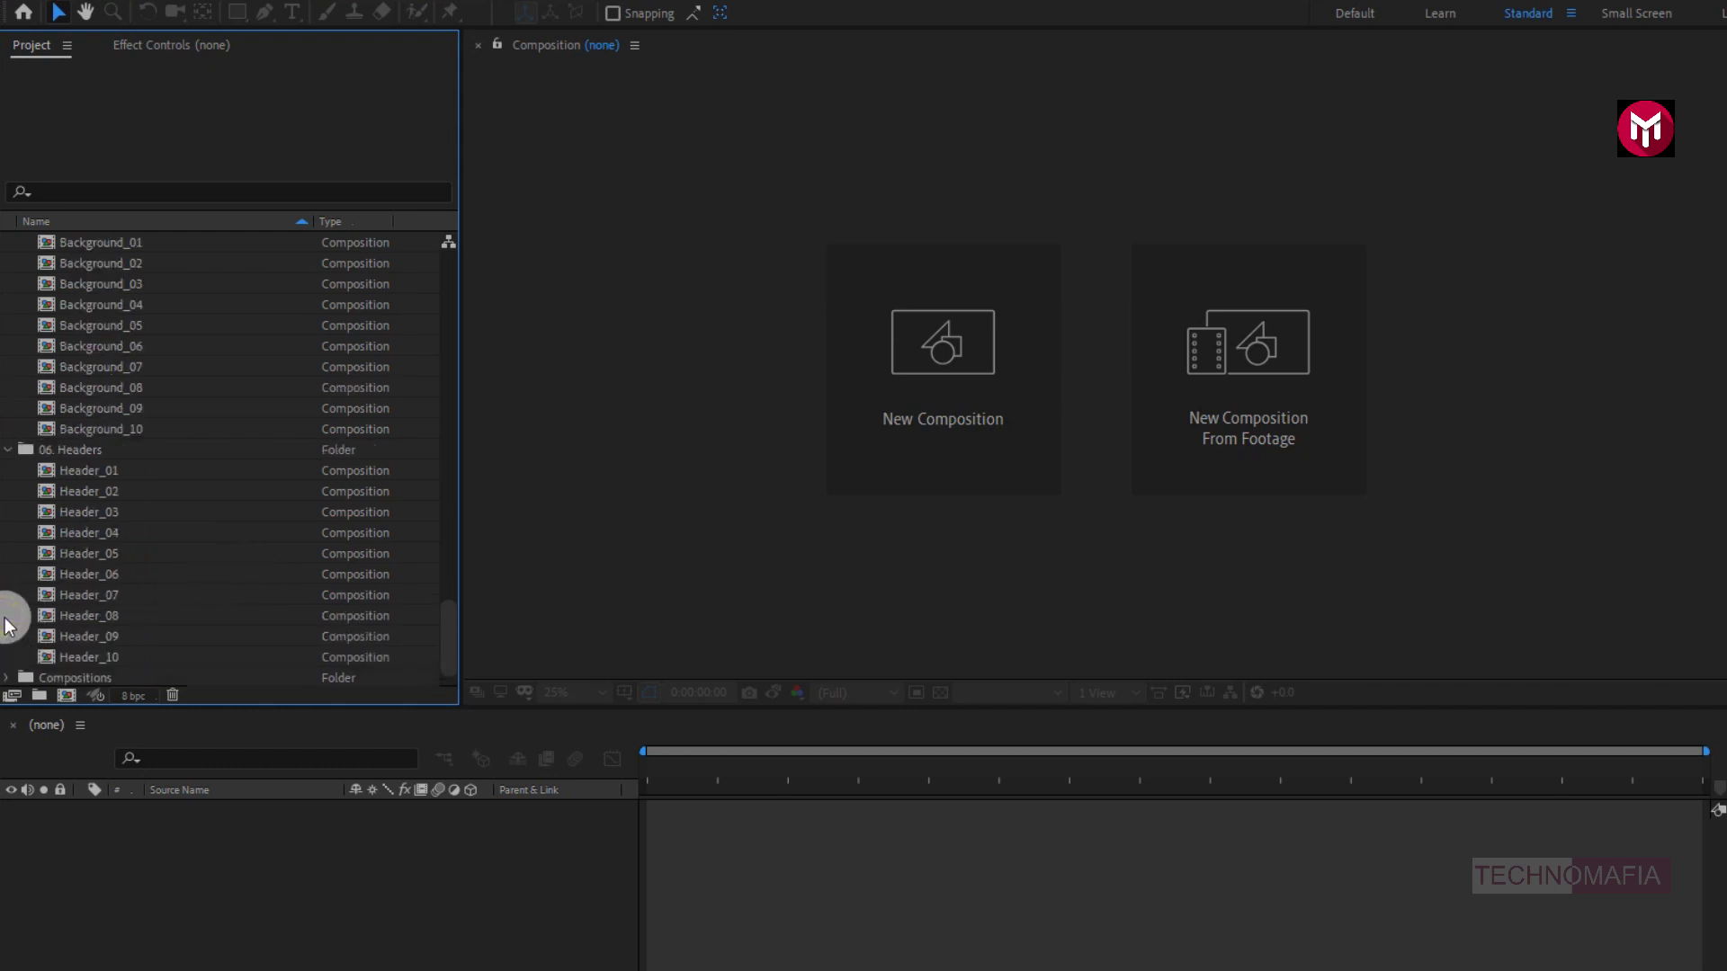
Step: Collapse the Headers, Background, Swipe Ups, Transitions and Titles folders, leaving only 01. Pre-made Scenes expanded
click(9, 450)
click(9, 408)
scroll(12, 401, up, 3)
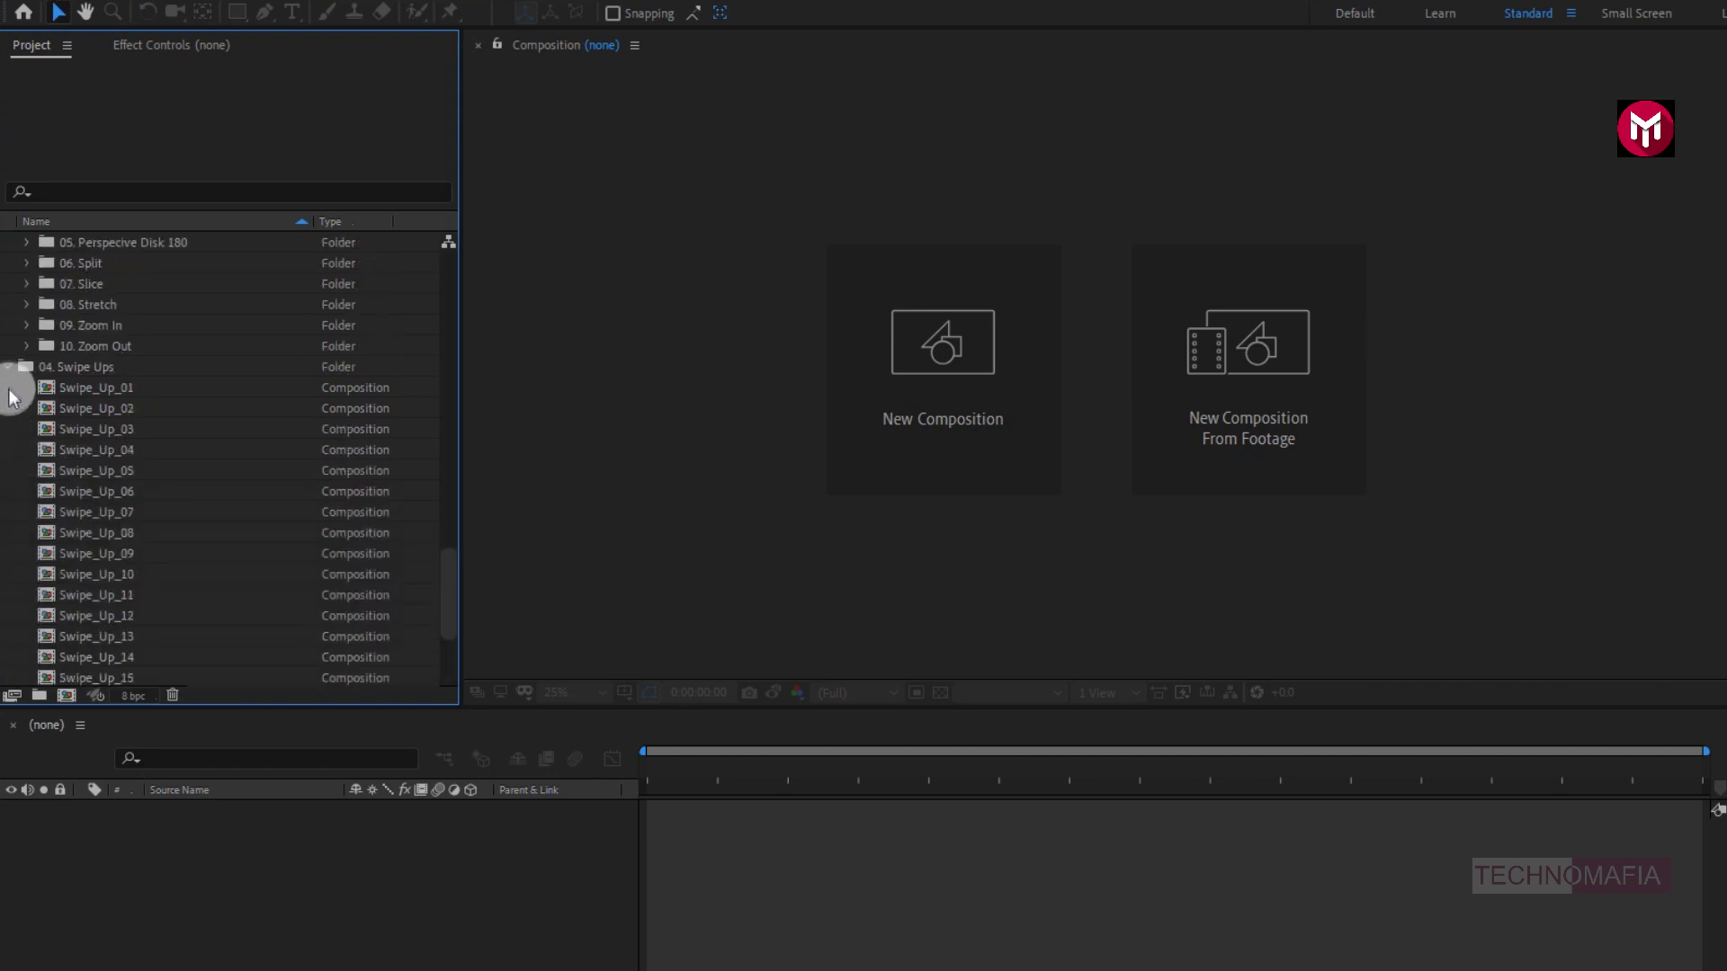
click(9, 356)
click(9, 366)
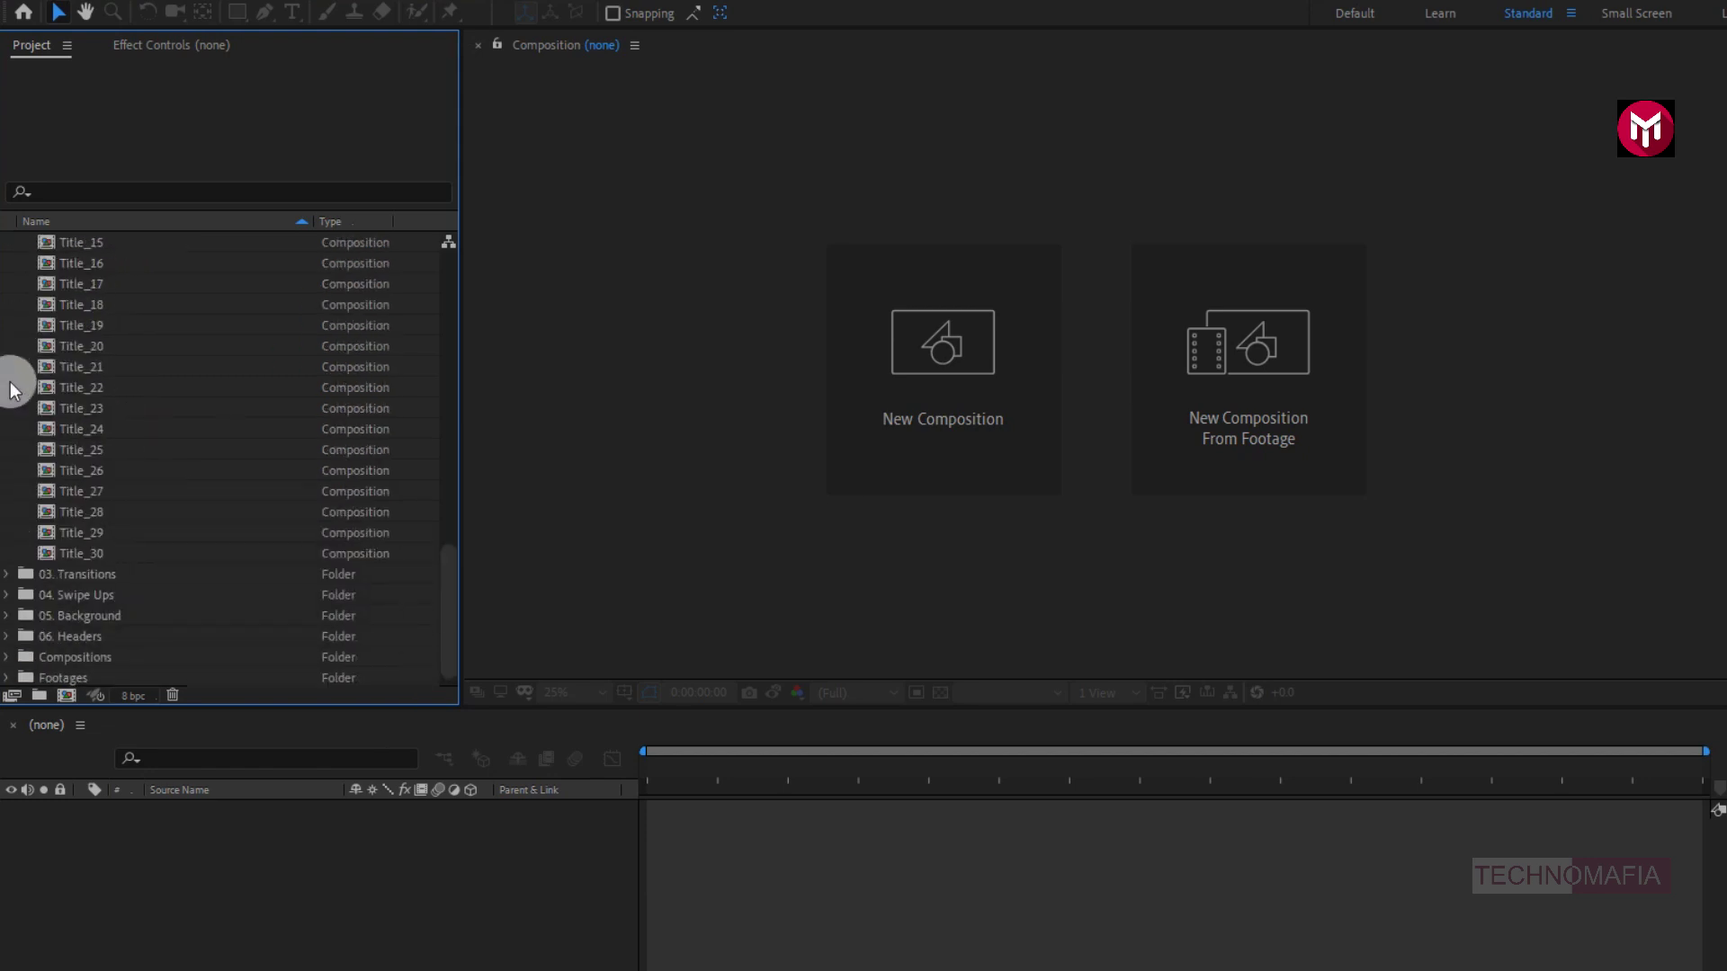
scroll(12, 351, up, 6)
click(9, 305)
scroll(44, 421, up, 6)
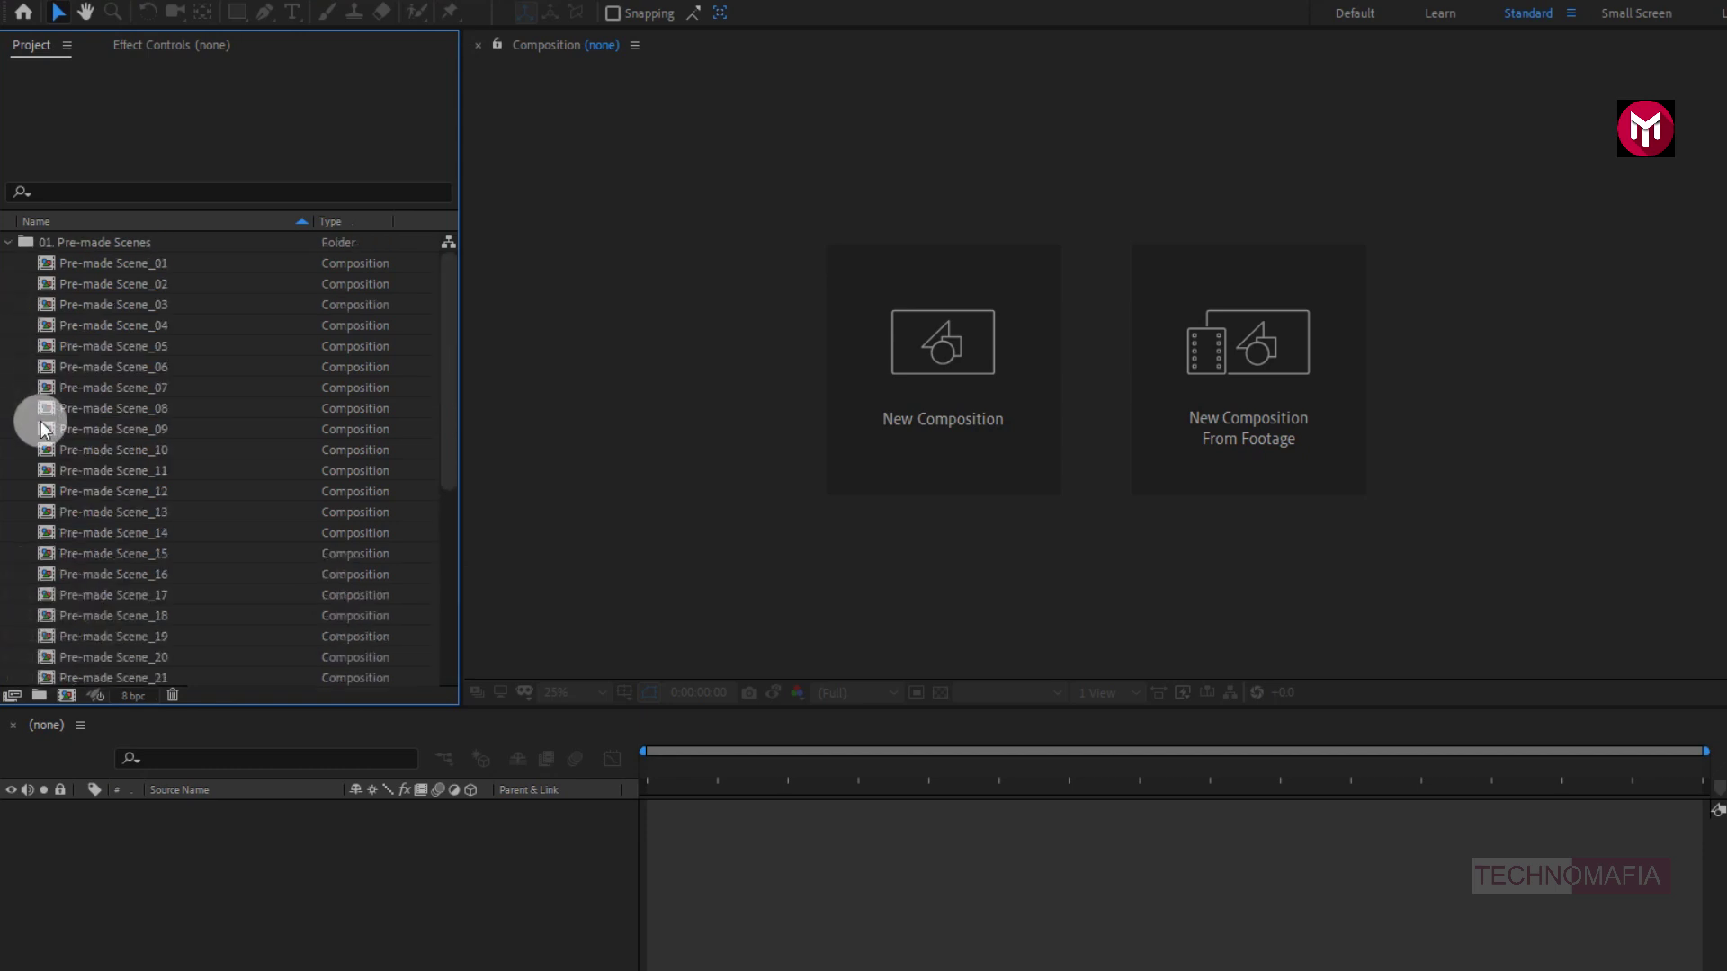
Step: Open the Pre-made Scene_01 composition and preview its animation, stopping at 0:00:05:39
click(101, 265)
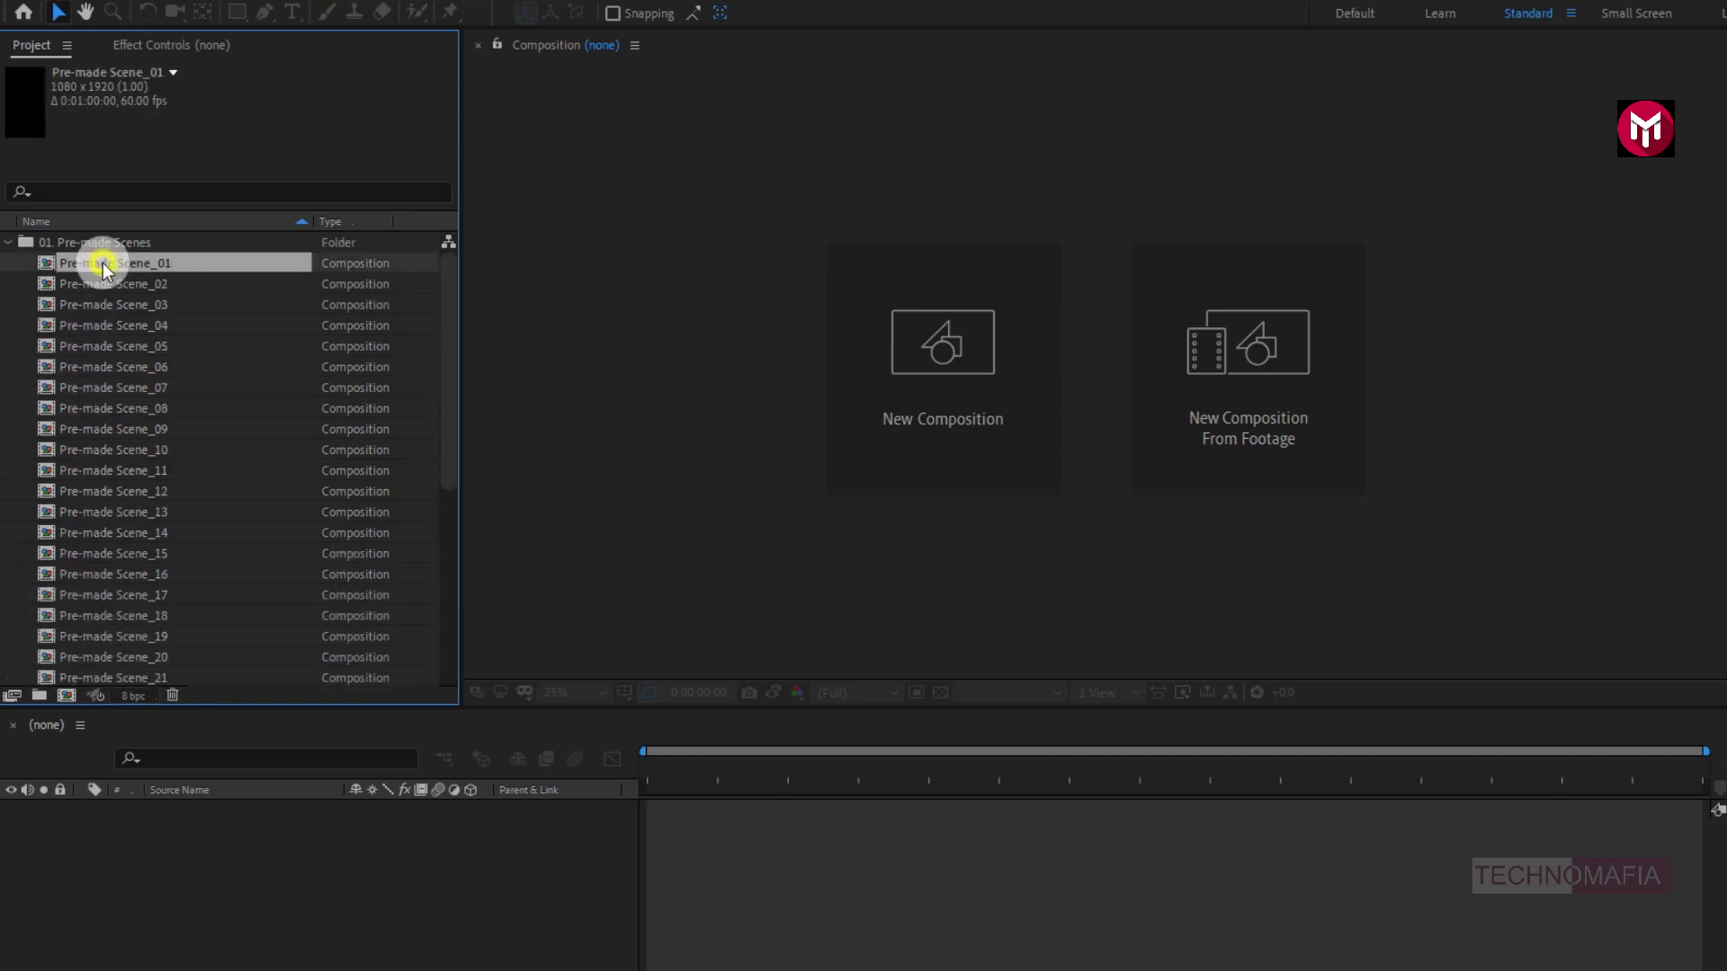
double_click(103, 265)
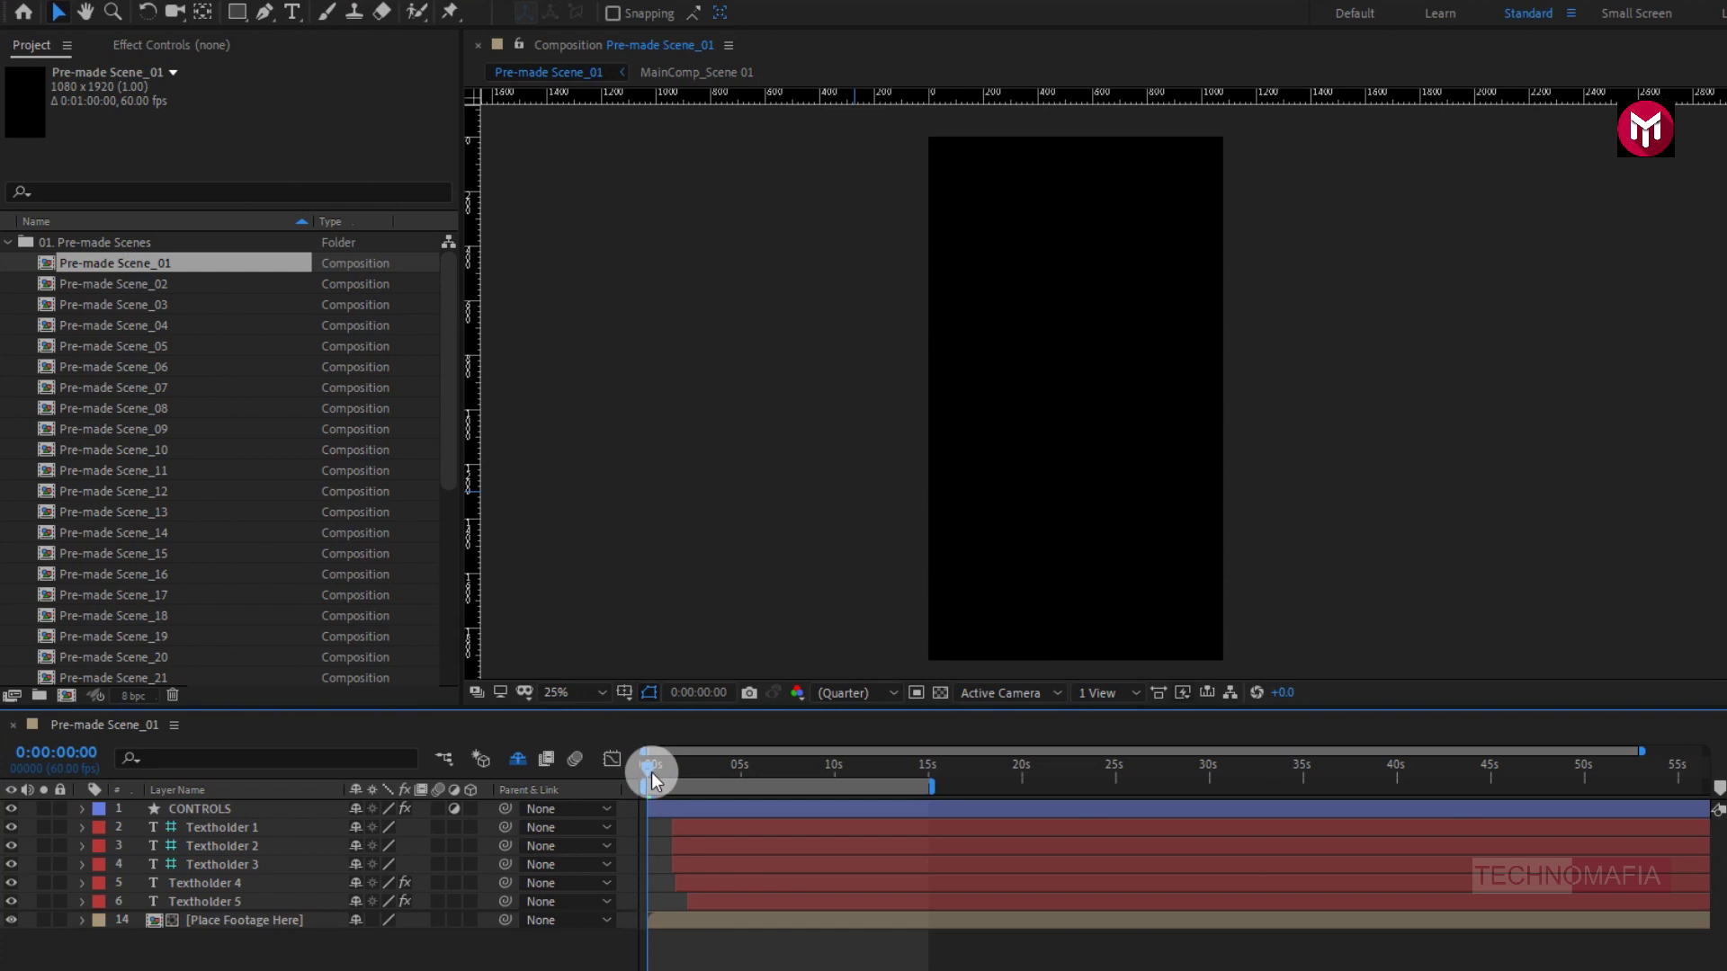
key(space)
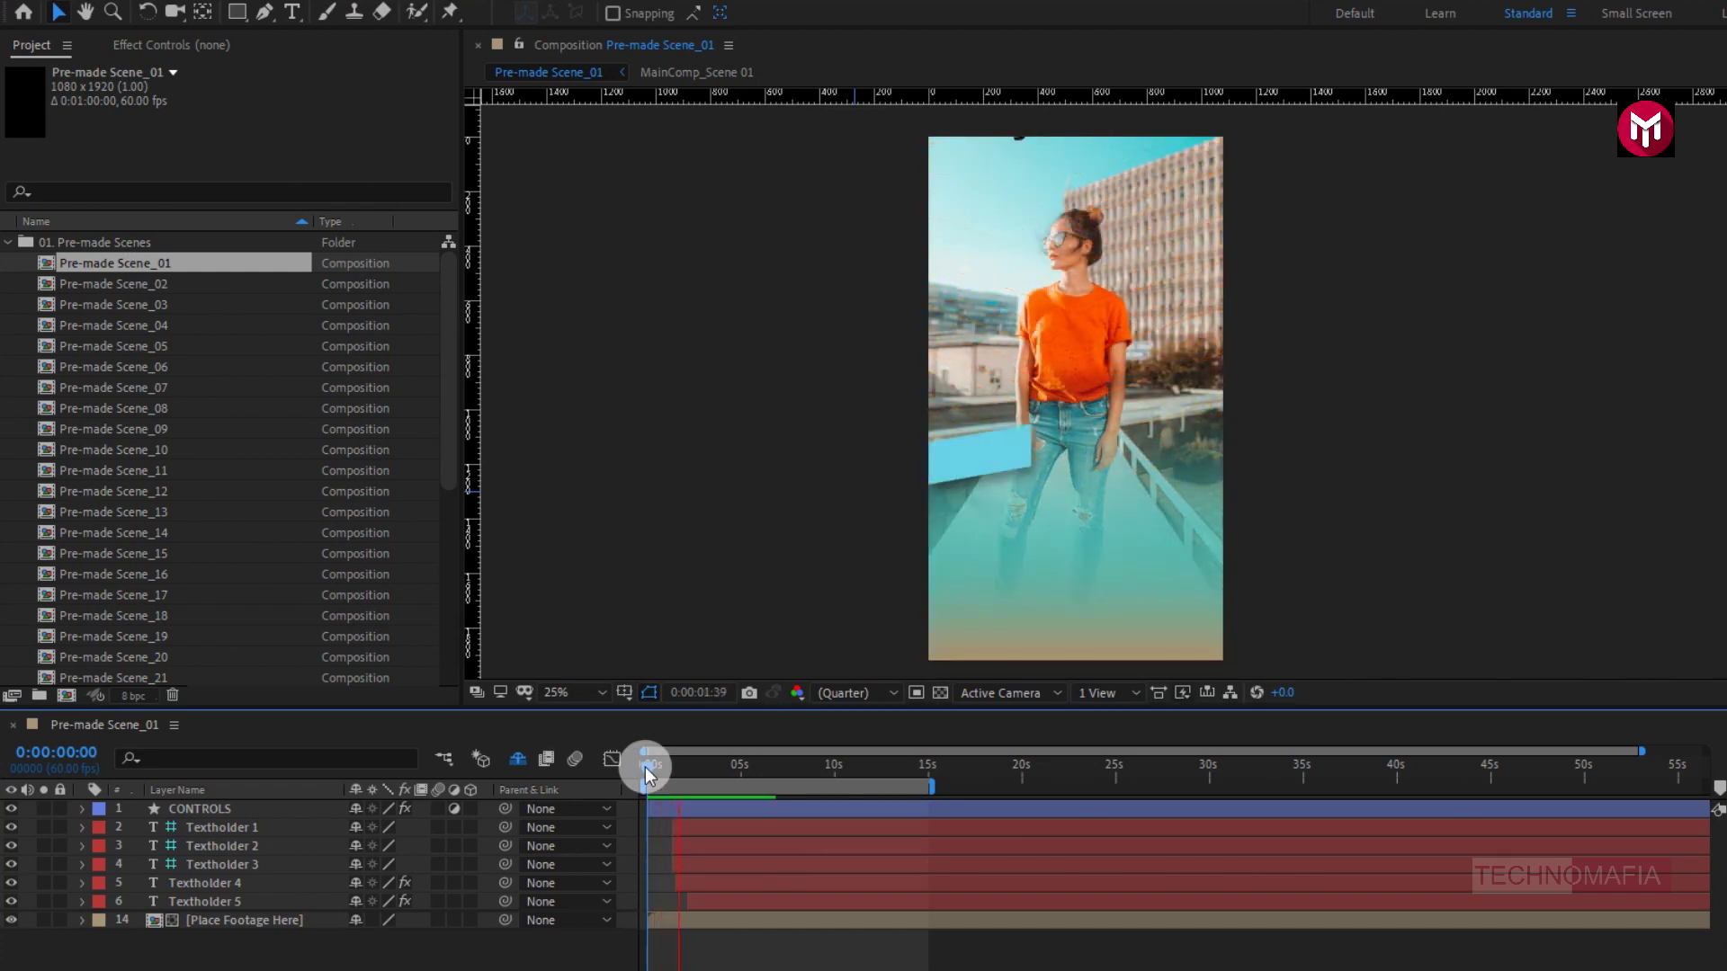
drag(646, 771, 751, 790)
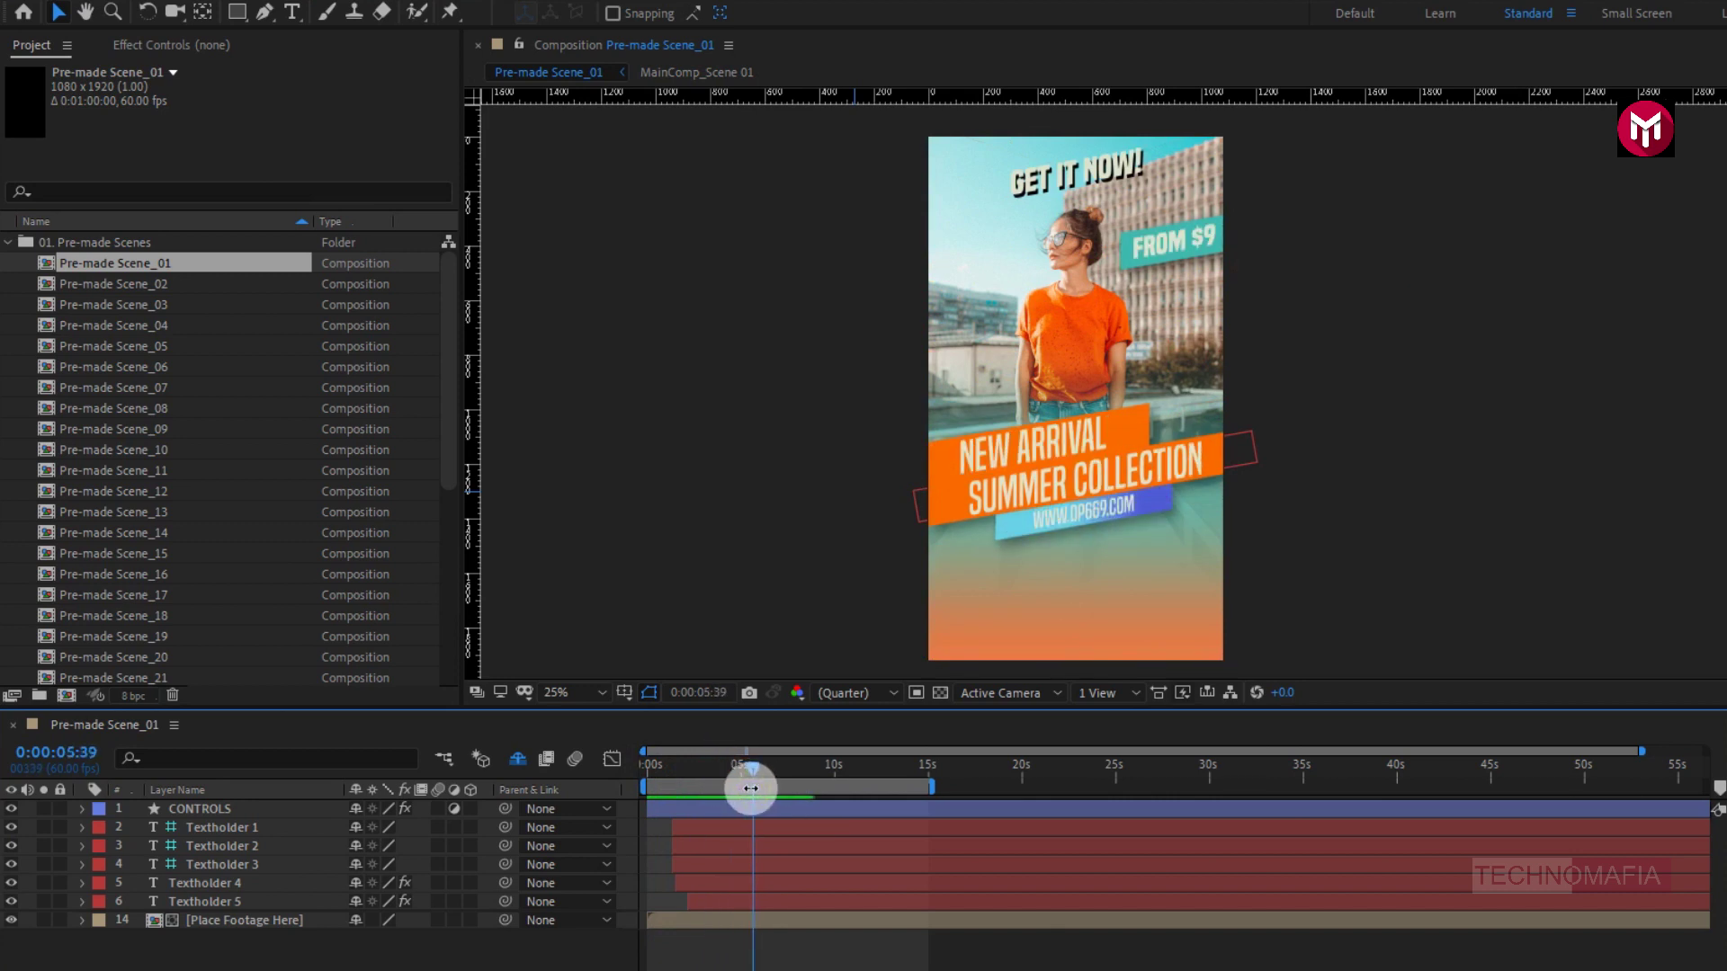
Step: Display the effect controls of the CONTROLS layer and look over its adjustable properties
click(220, 804)
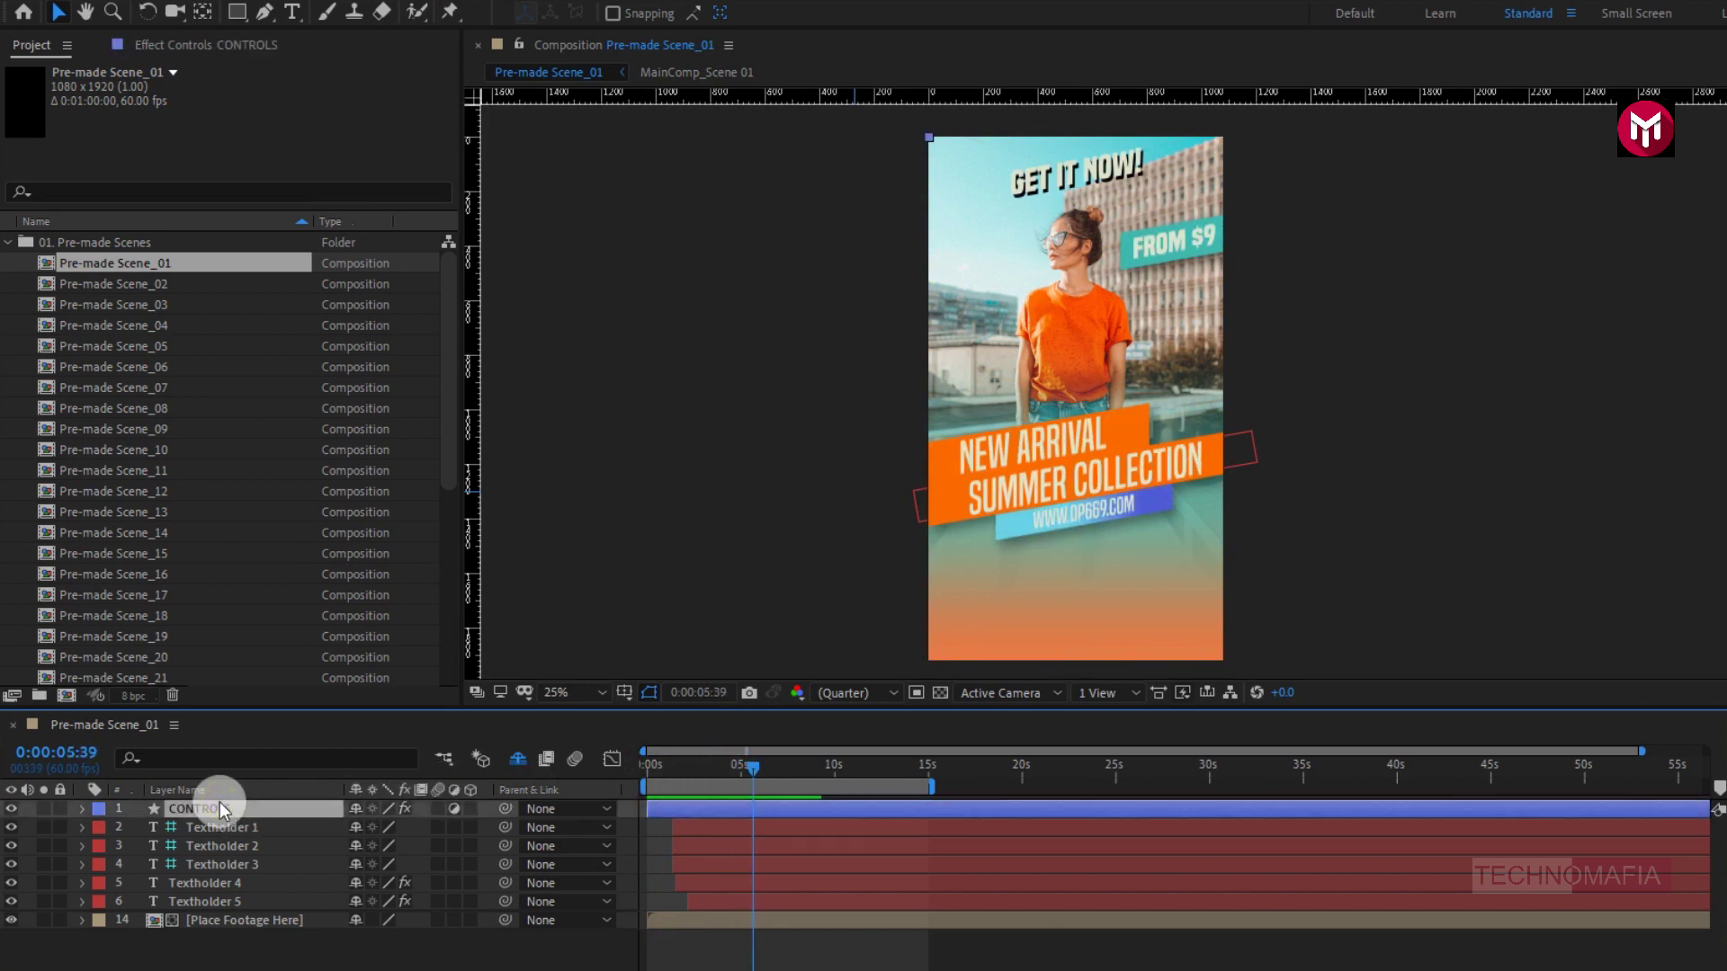
click(195, 44)
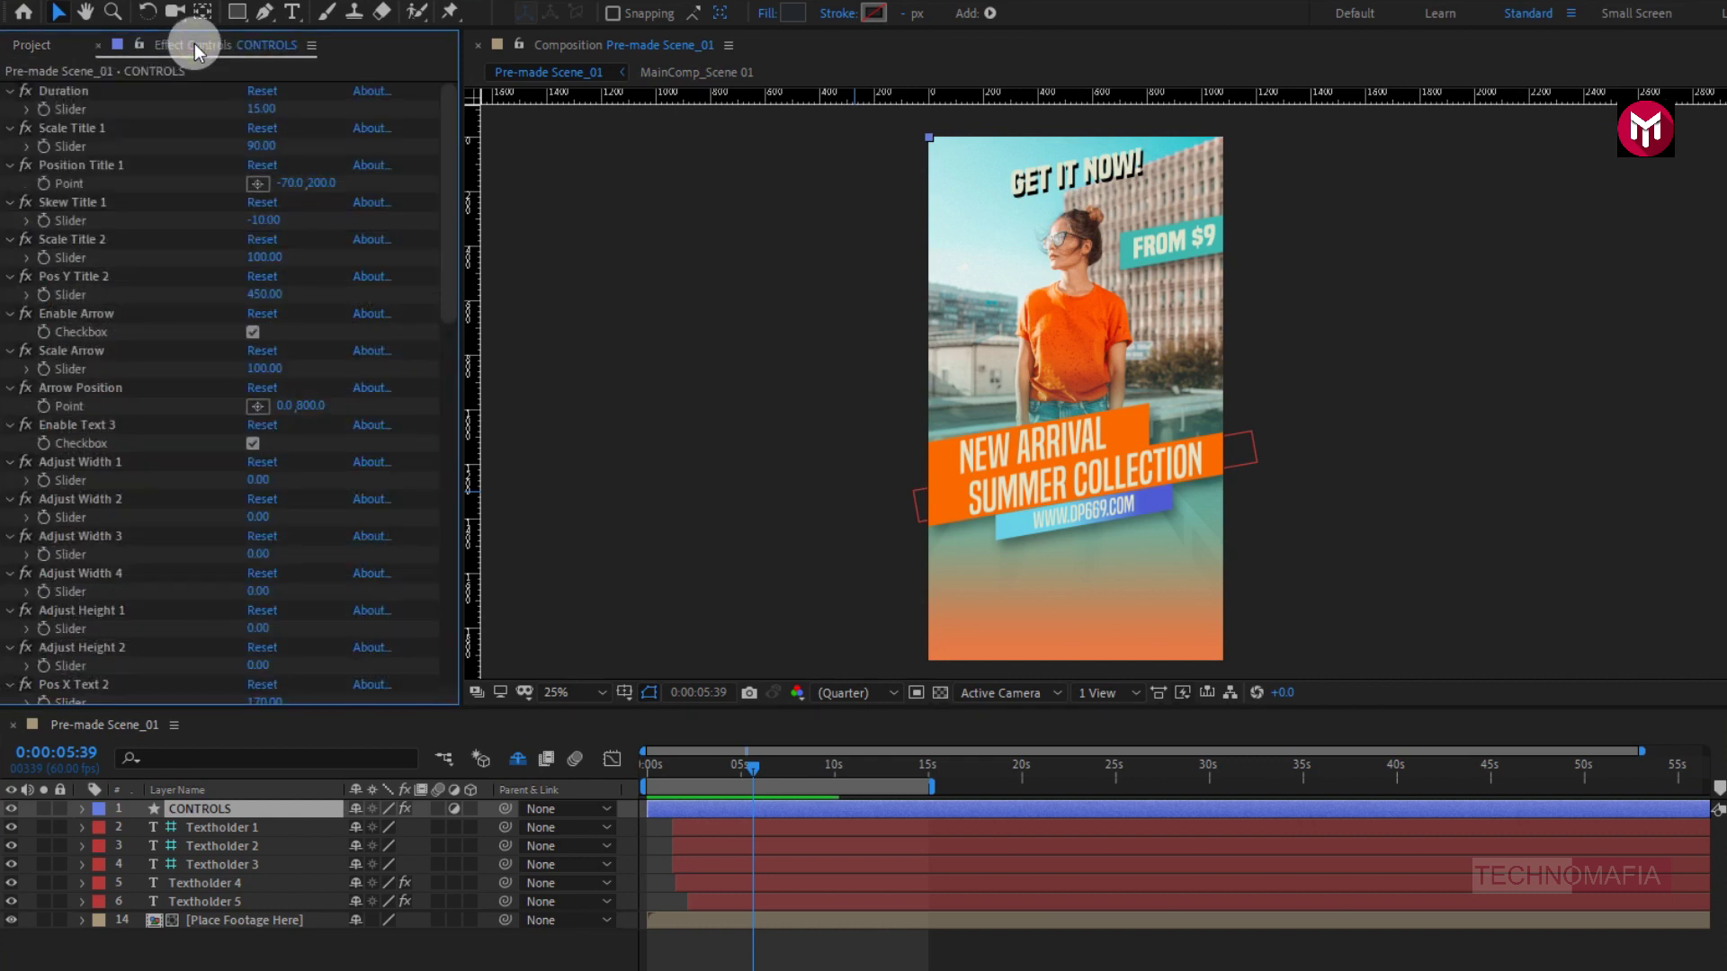
drag(445, 221, 443, 142)
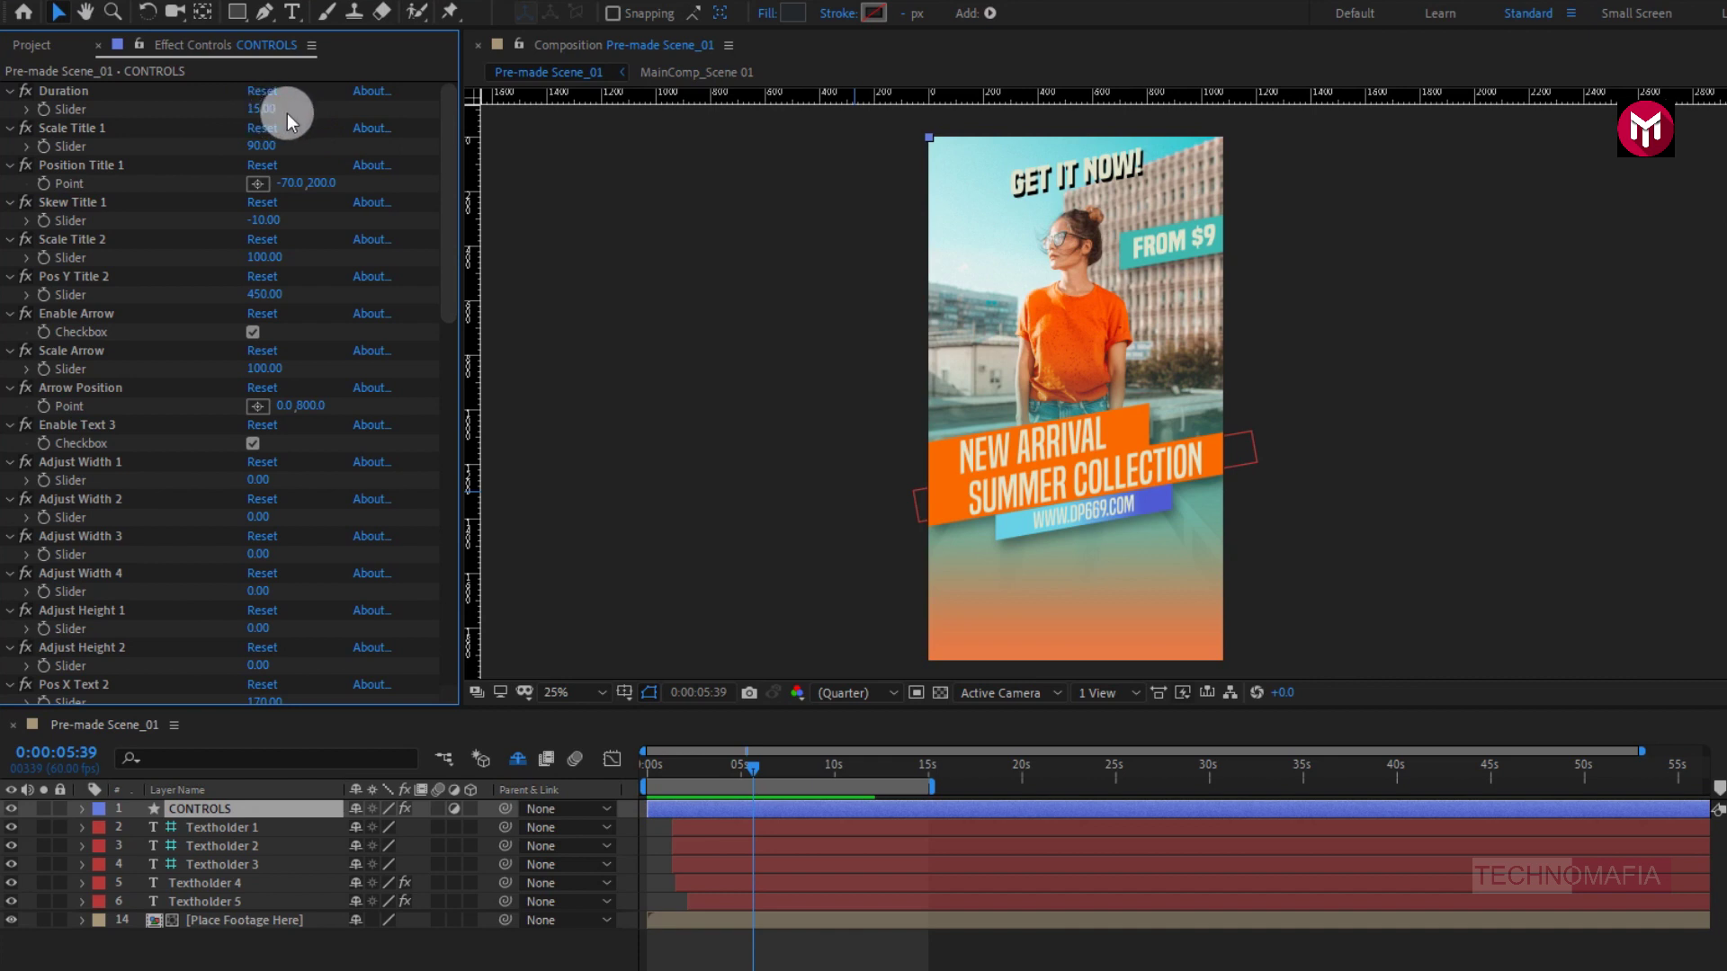
Step: Set the scene's Duration slider to 10 and check the animation at 0:00:08:23
drag(754, 779, 835, 781)
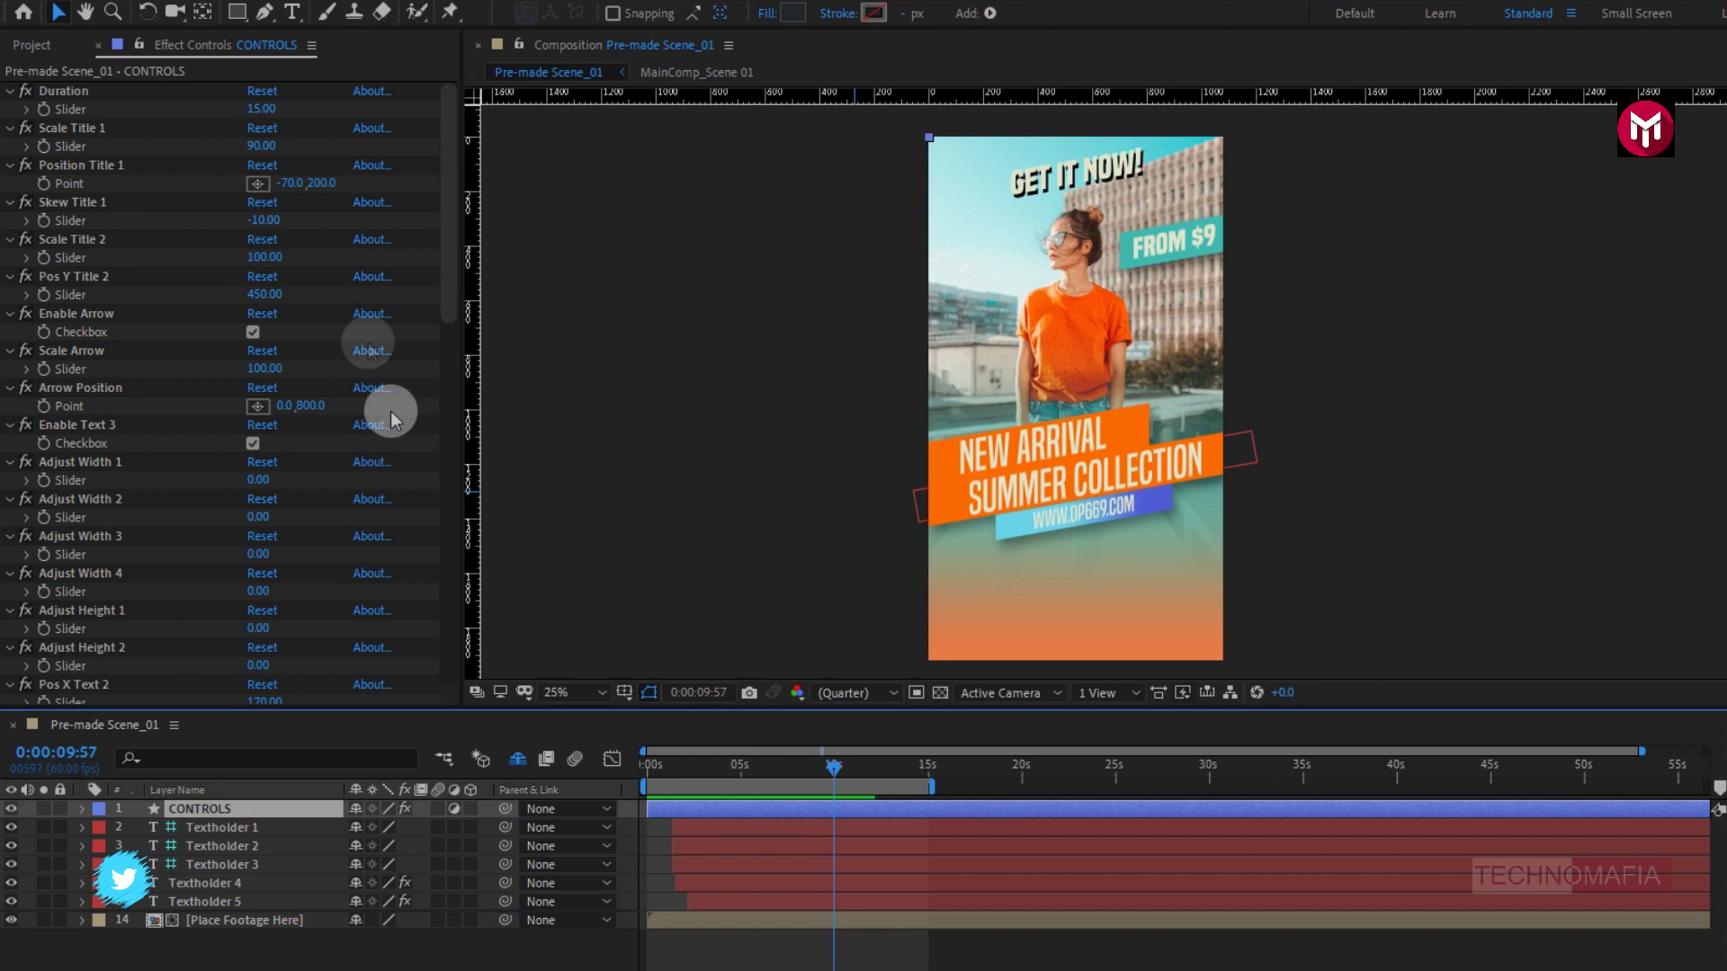
drag(255, 109, 211, 120)
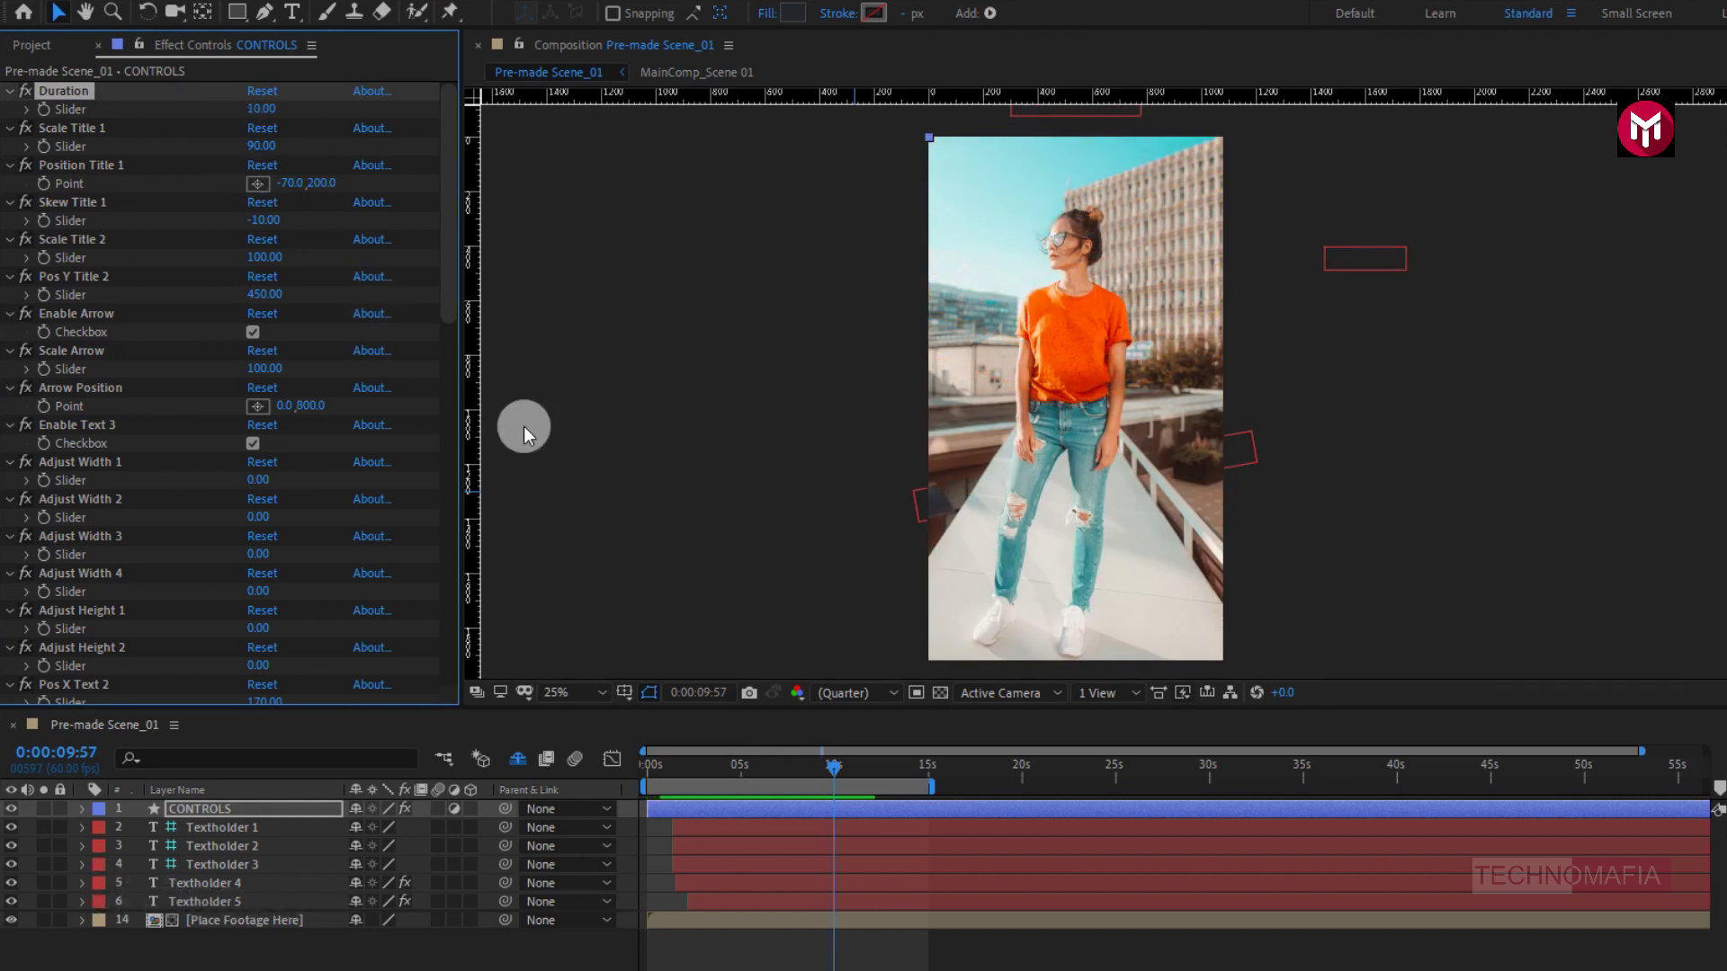
click(833, 769)
mouse_move(833, 771)
mouse_down()
mouse_move(860, 771)
mouse_move(805, 776)
mouse_up()
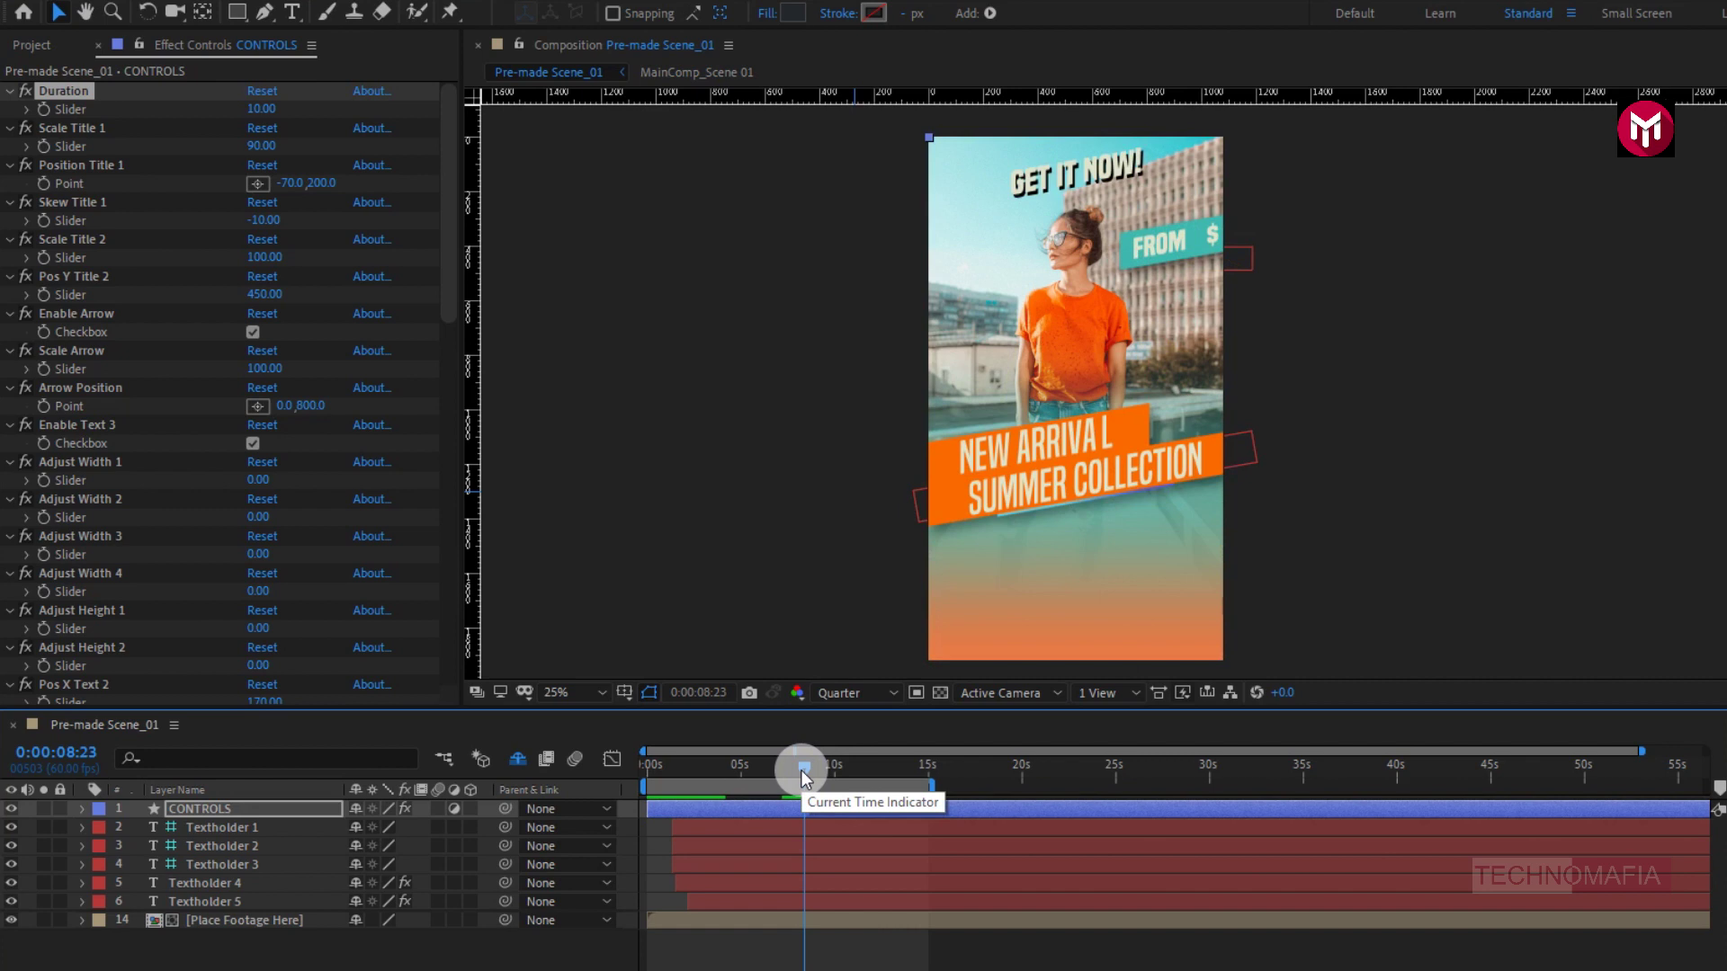
Step: Set Scale Title 1 to 83 and the vertical coordinate of Position Title 1 to 277
drag(256, 155, 256, 150)
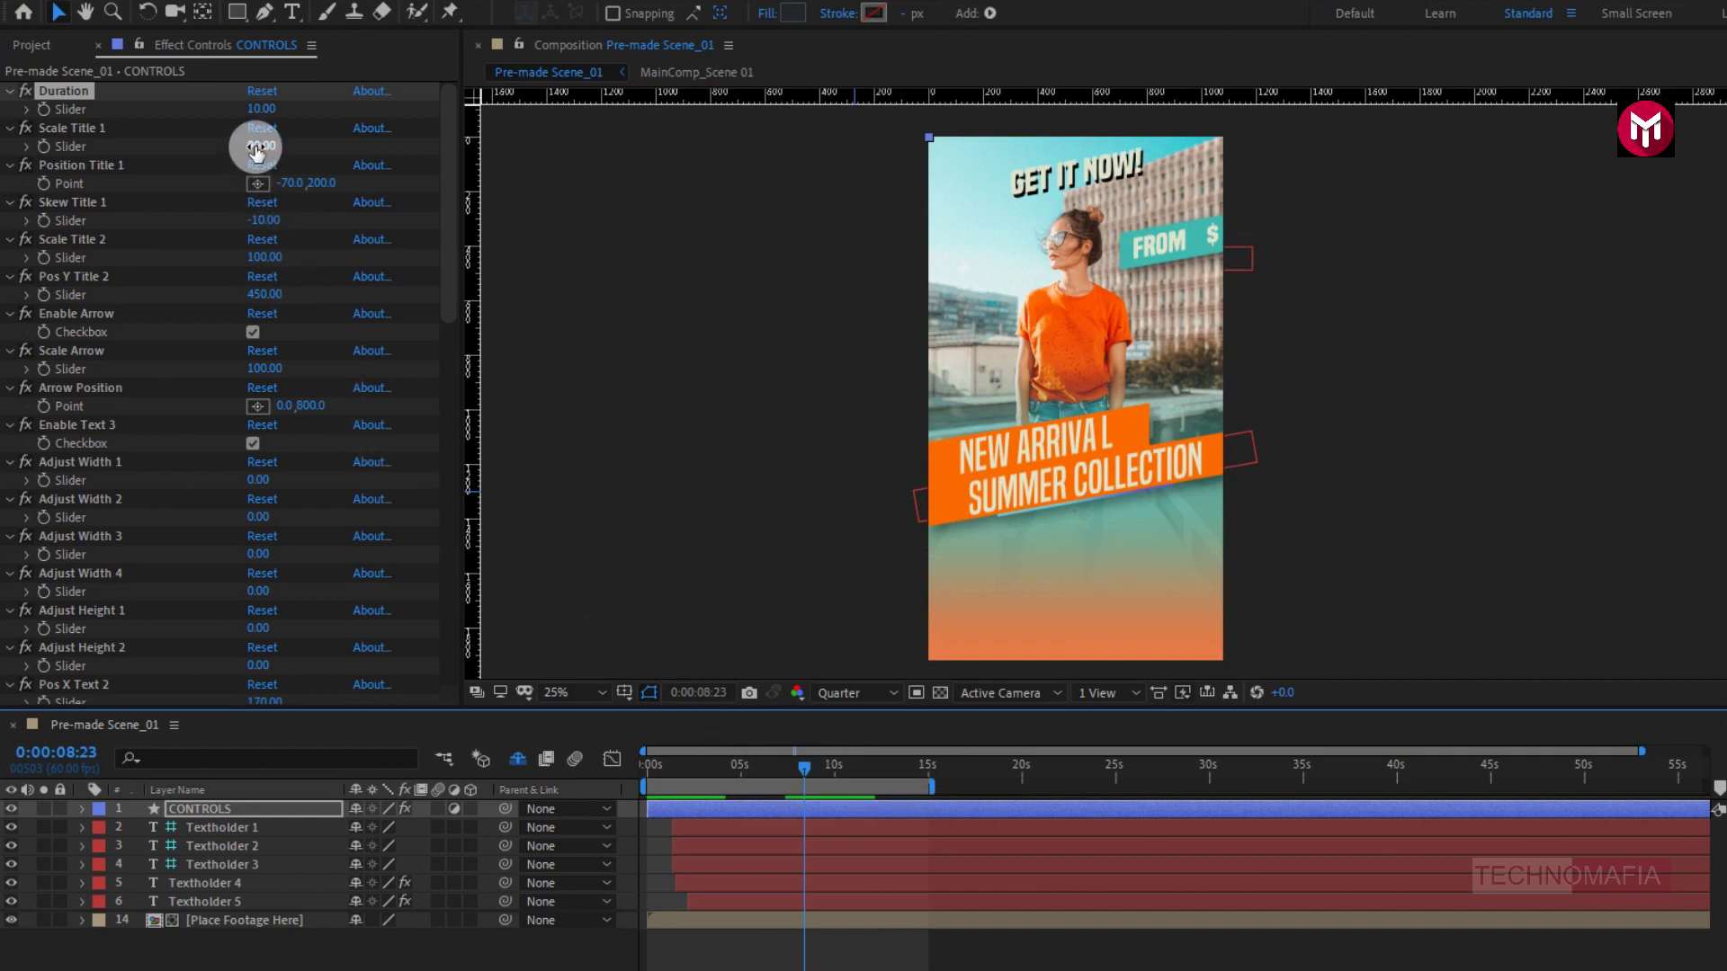
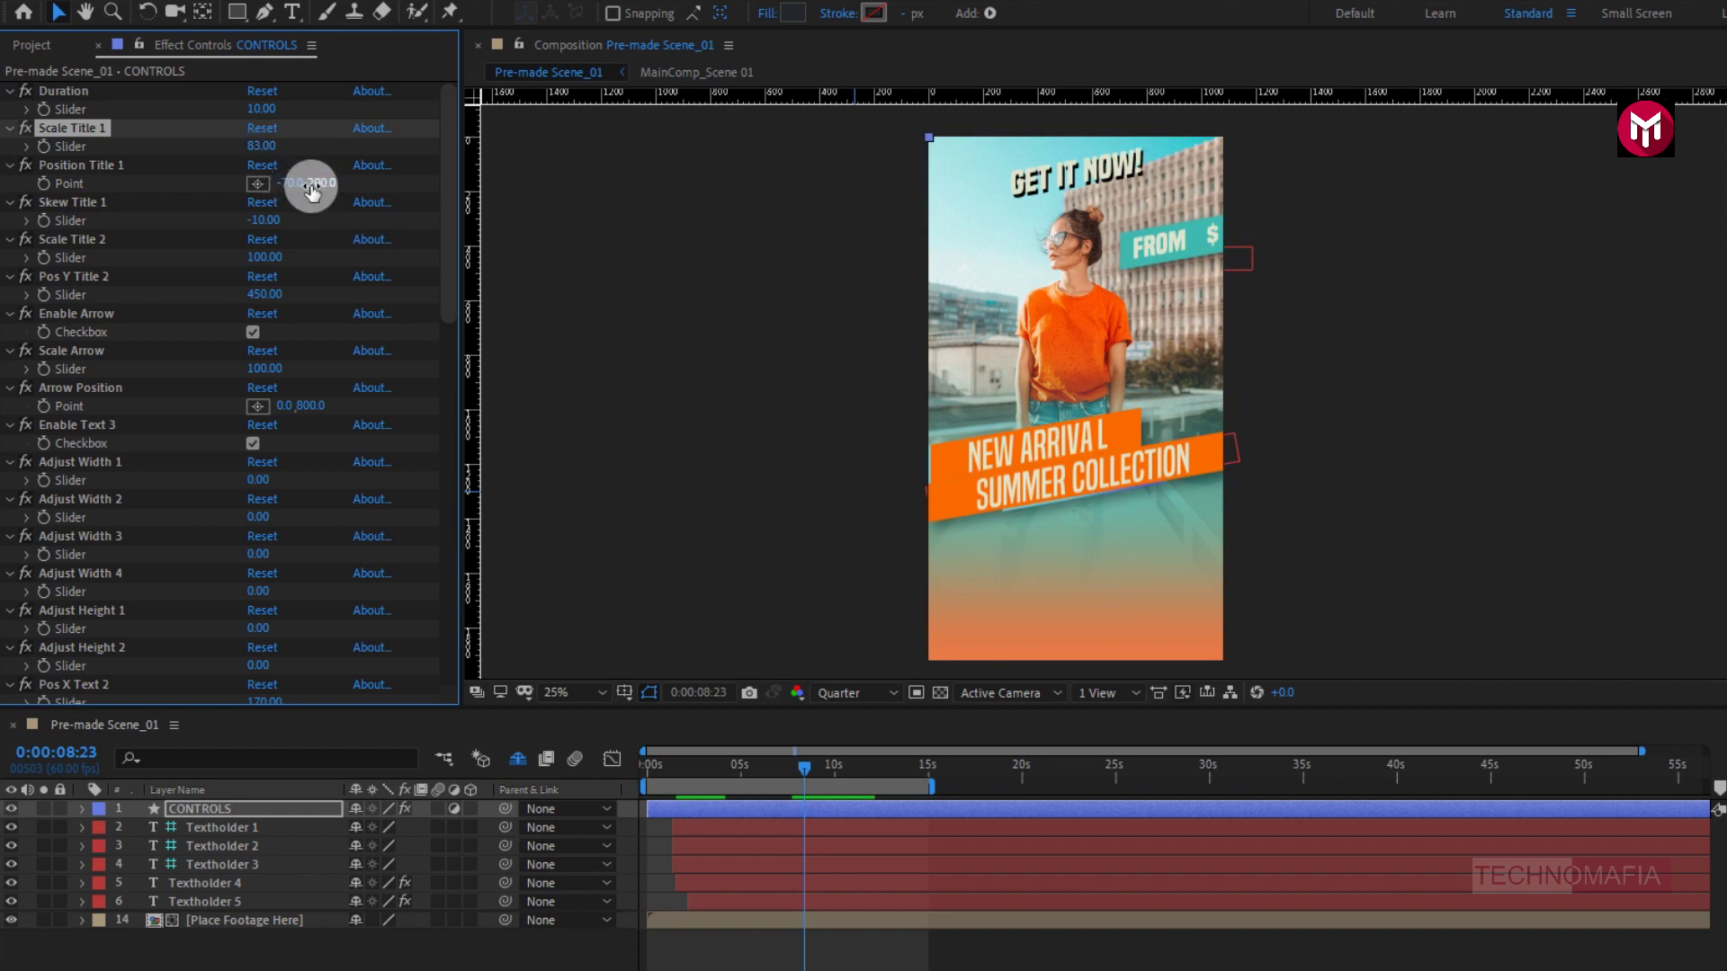
drag(331, 181, 410, 186)
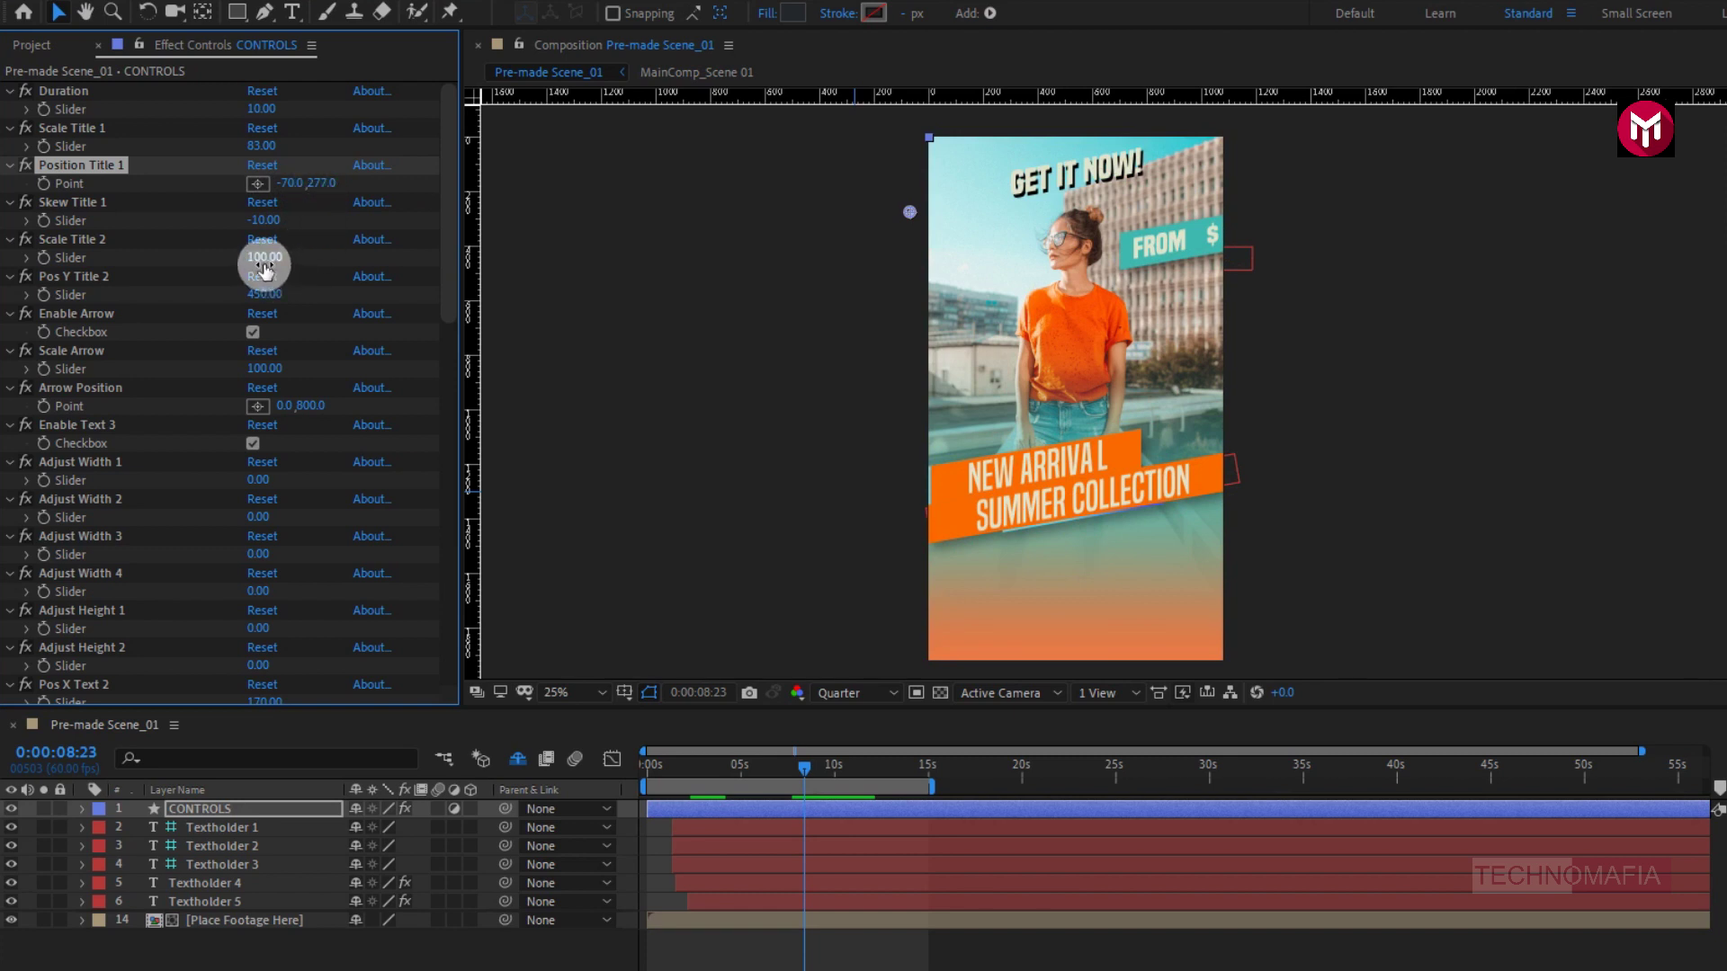
click(131, 240)
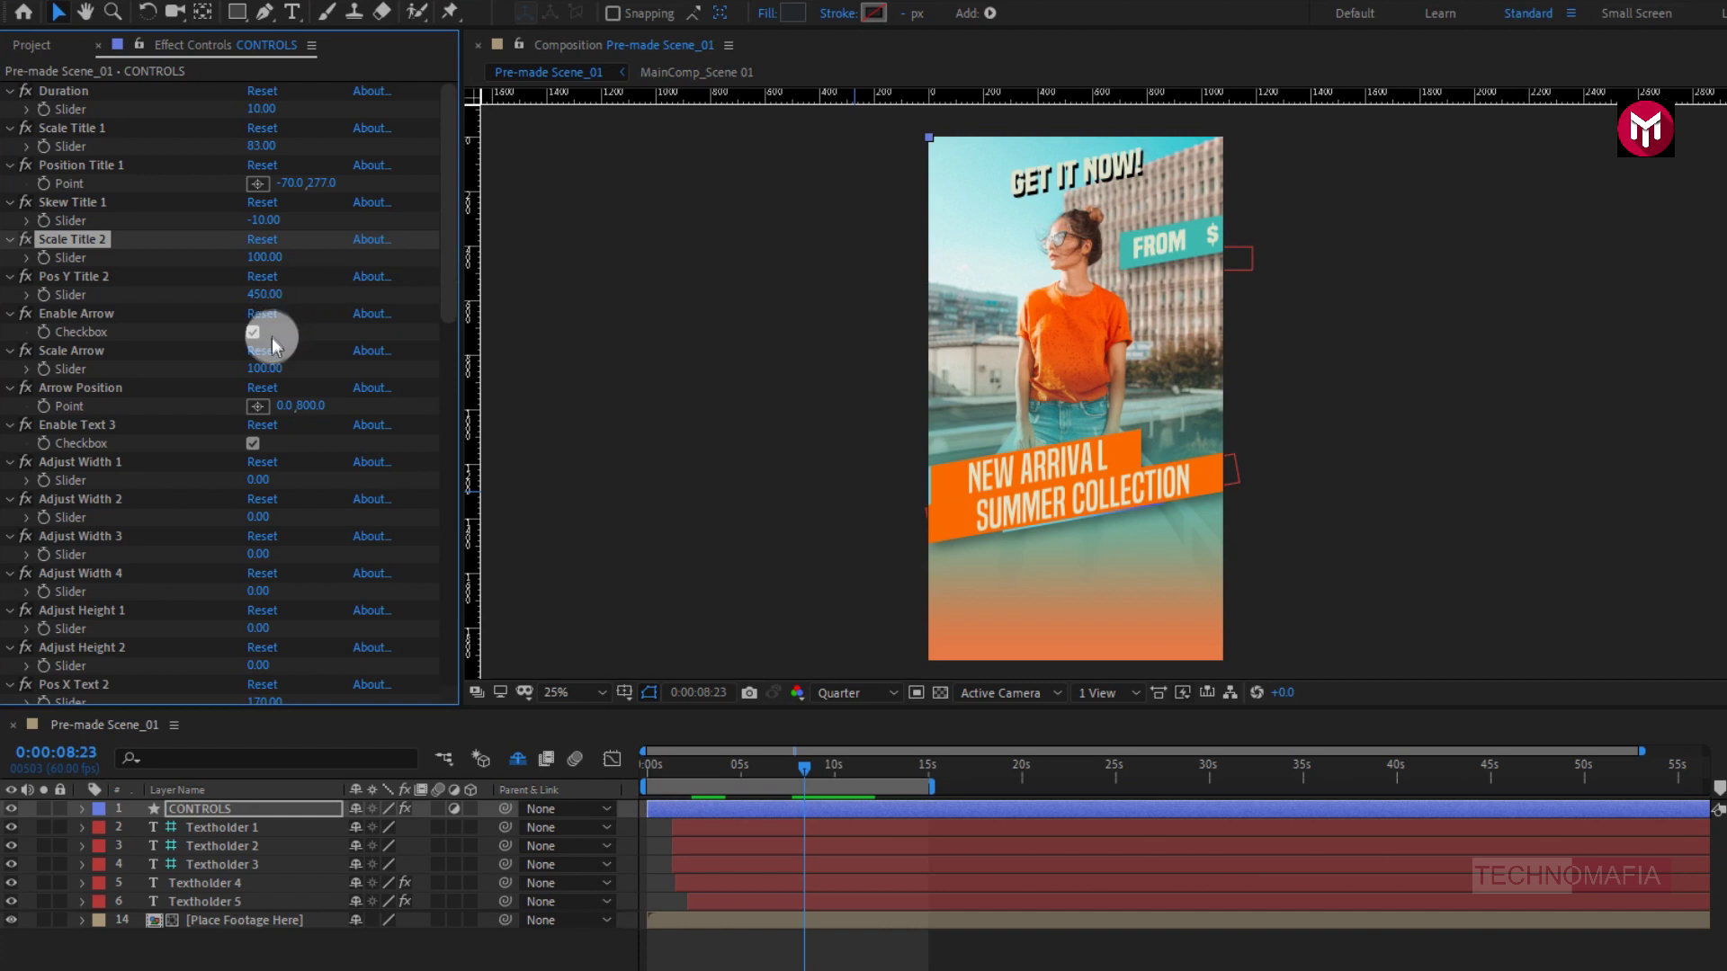
Step: Go to 0:00:06:14, where the swipe arrow shows, and toggle Enable Arrow off and back on
click(745, 764)
click(743, 769)
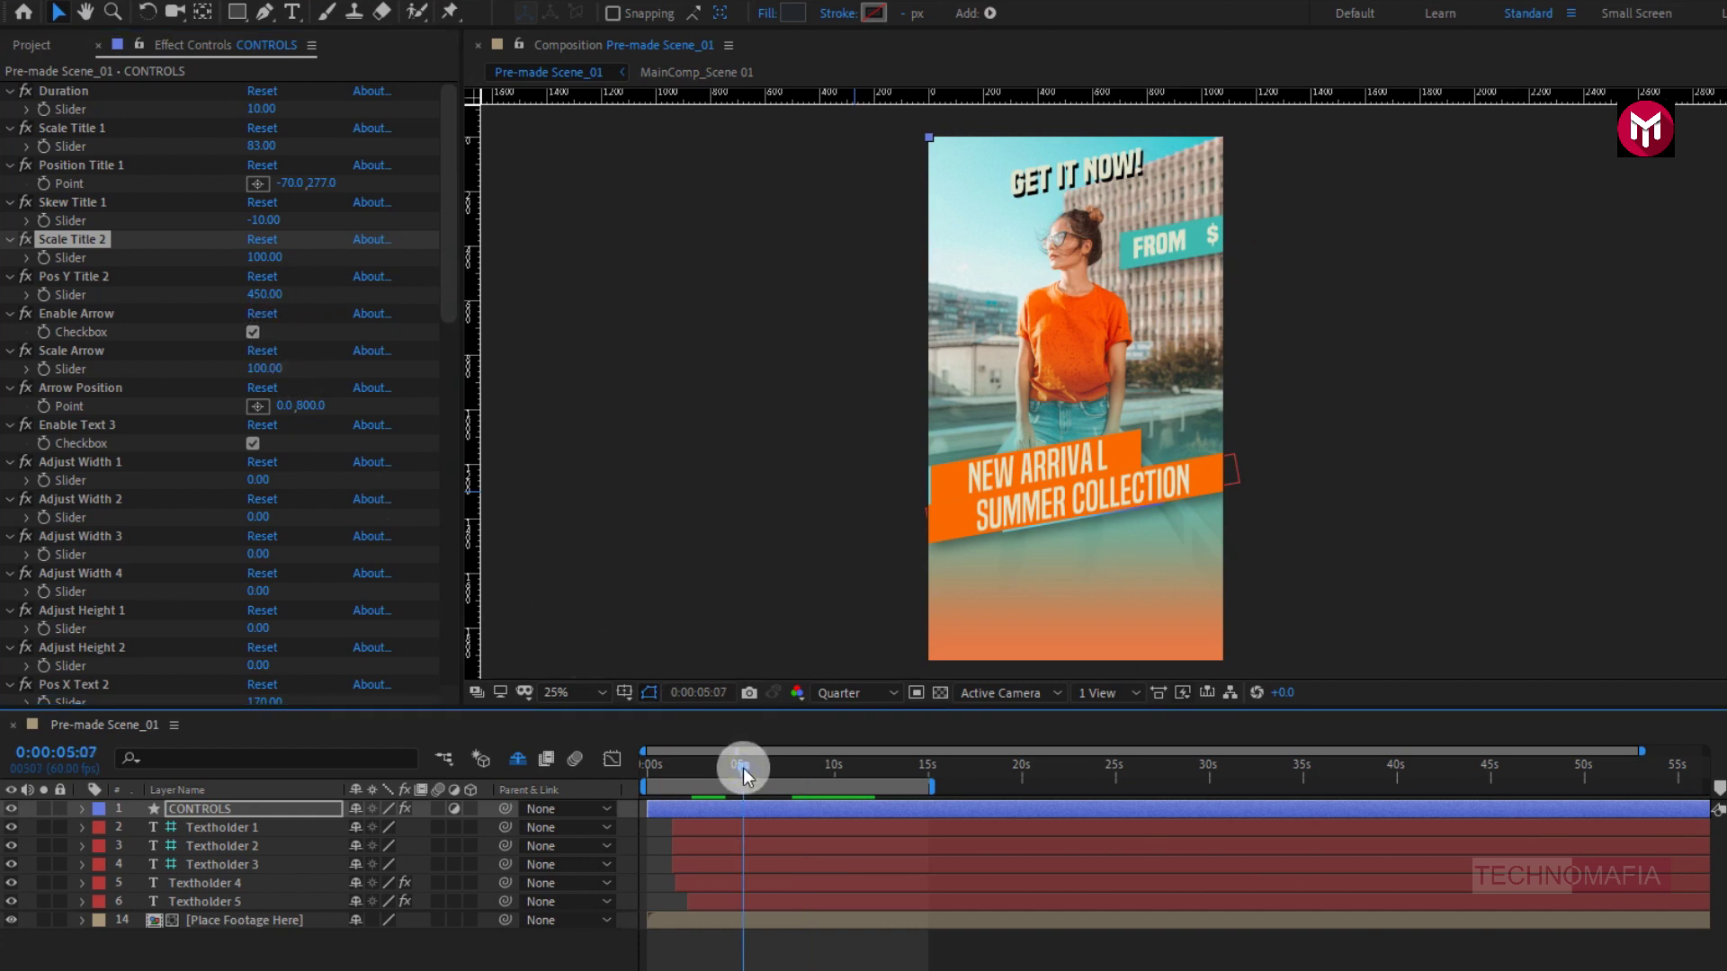
drag(743, 768, 754, 770)
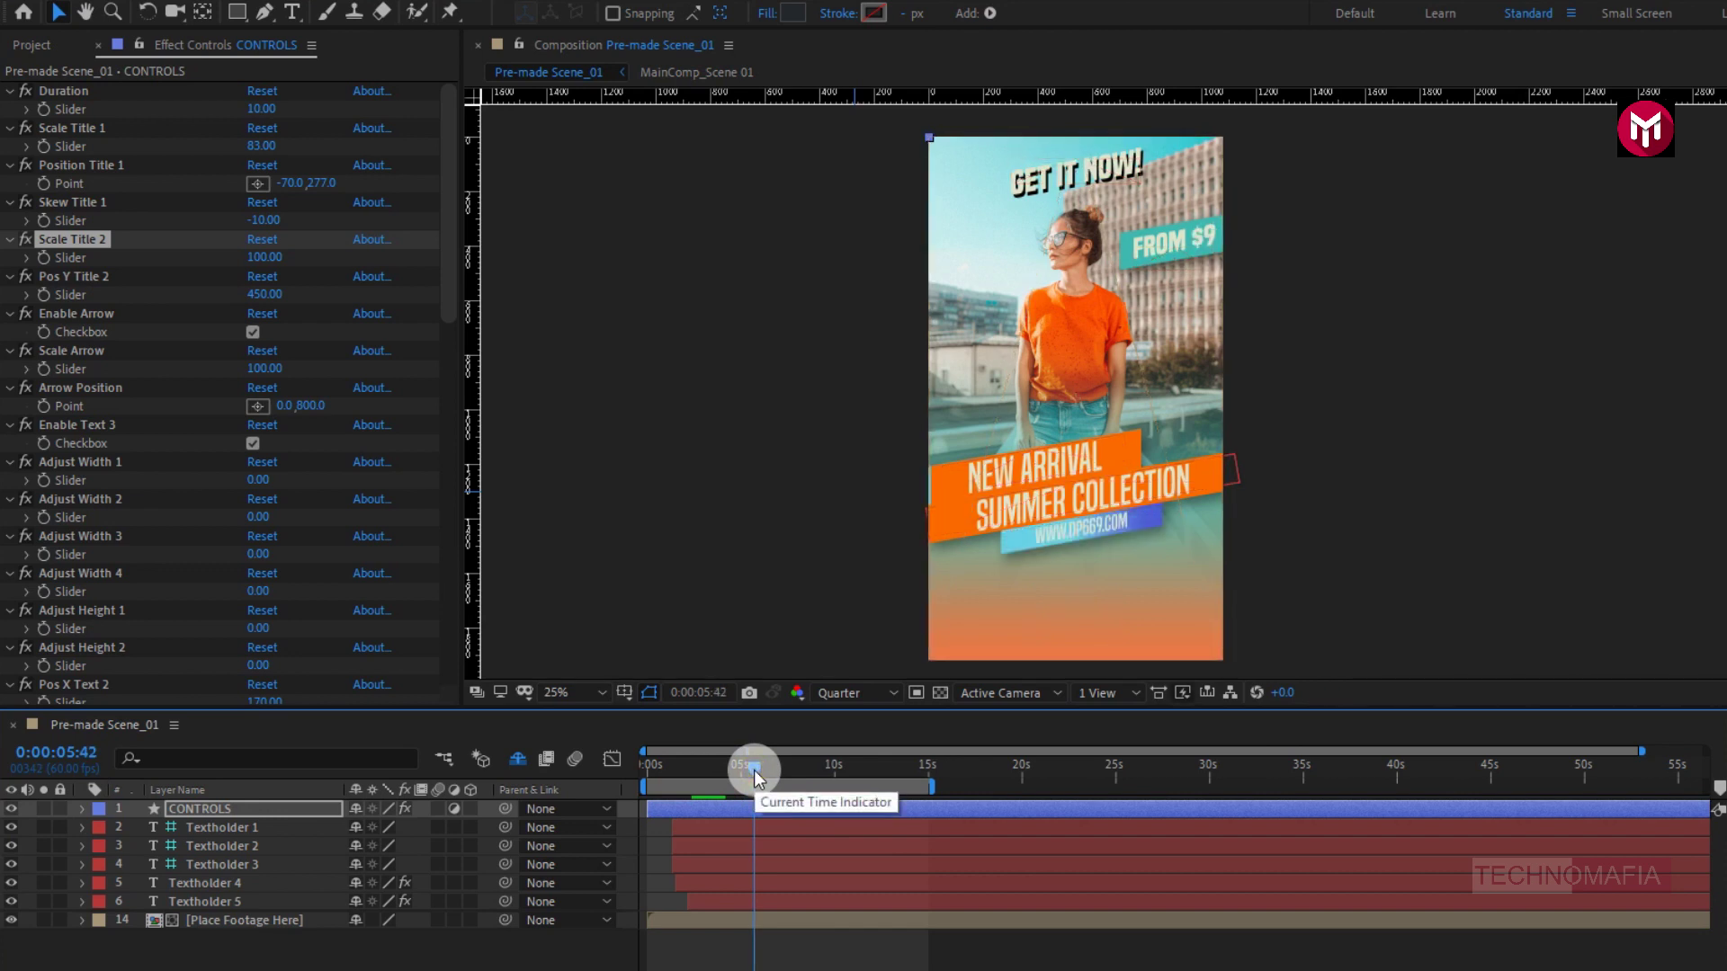
drag(761, 772, 764, 770)
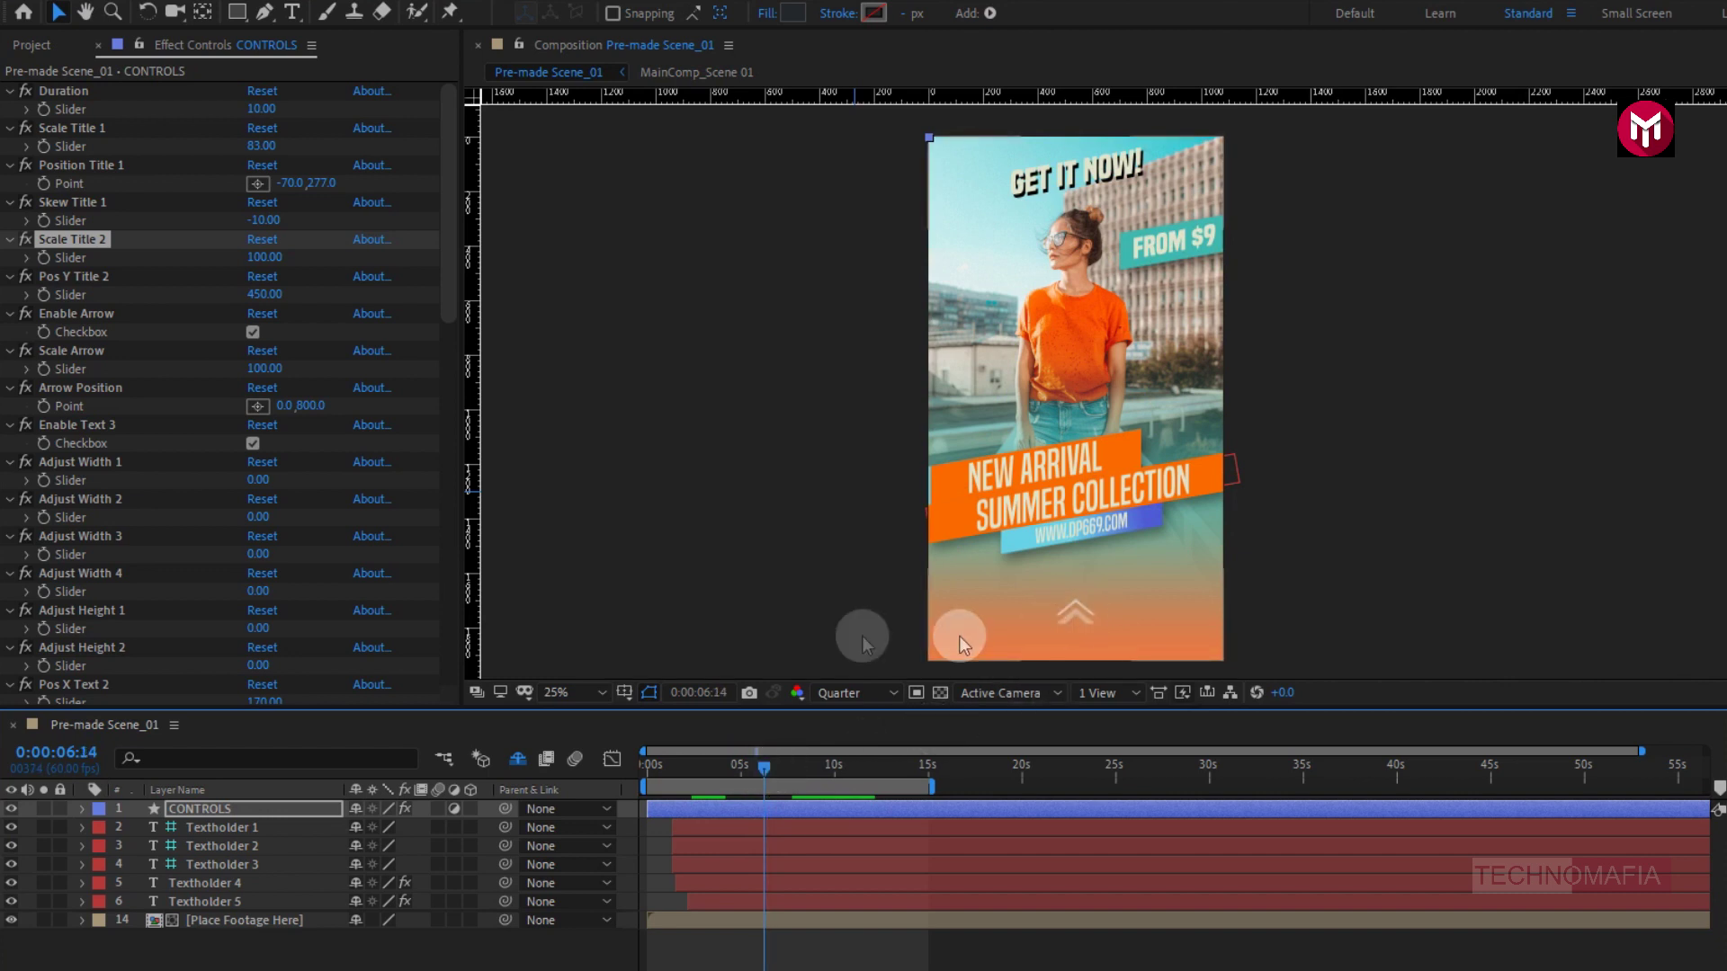
click(255, 333)
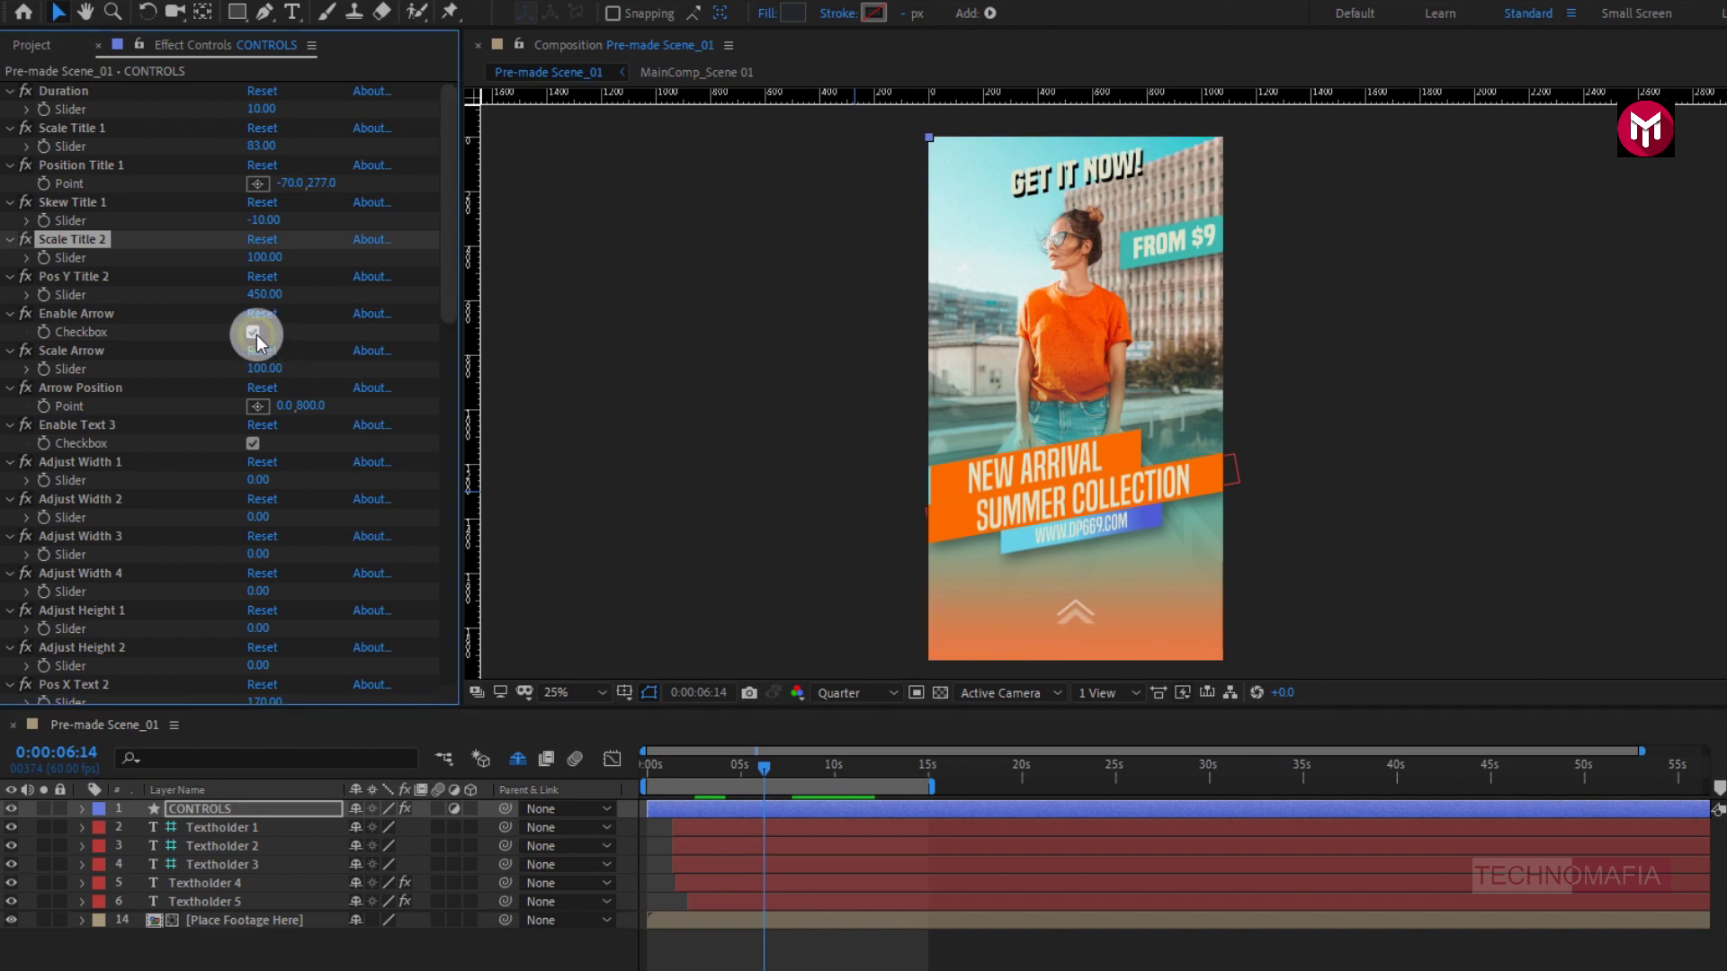
click(254, 333)
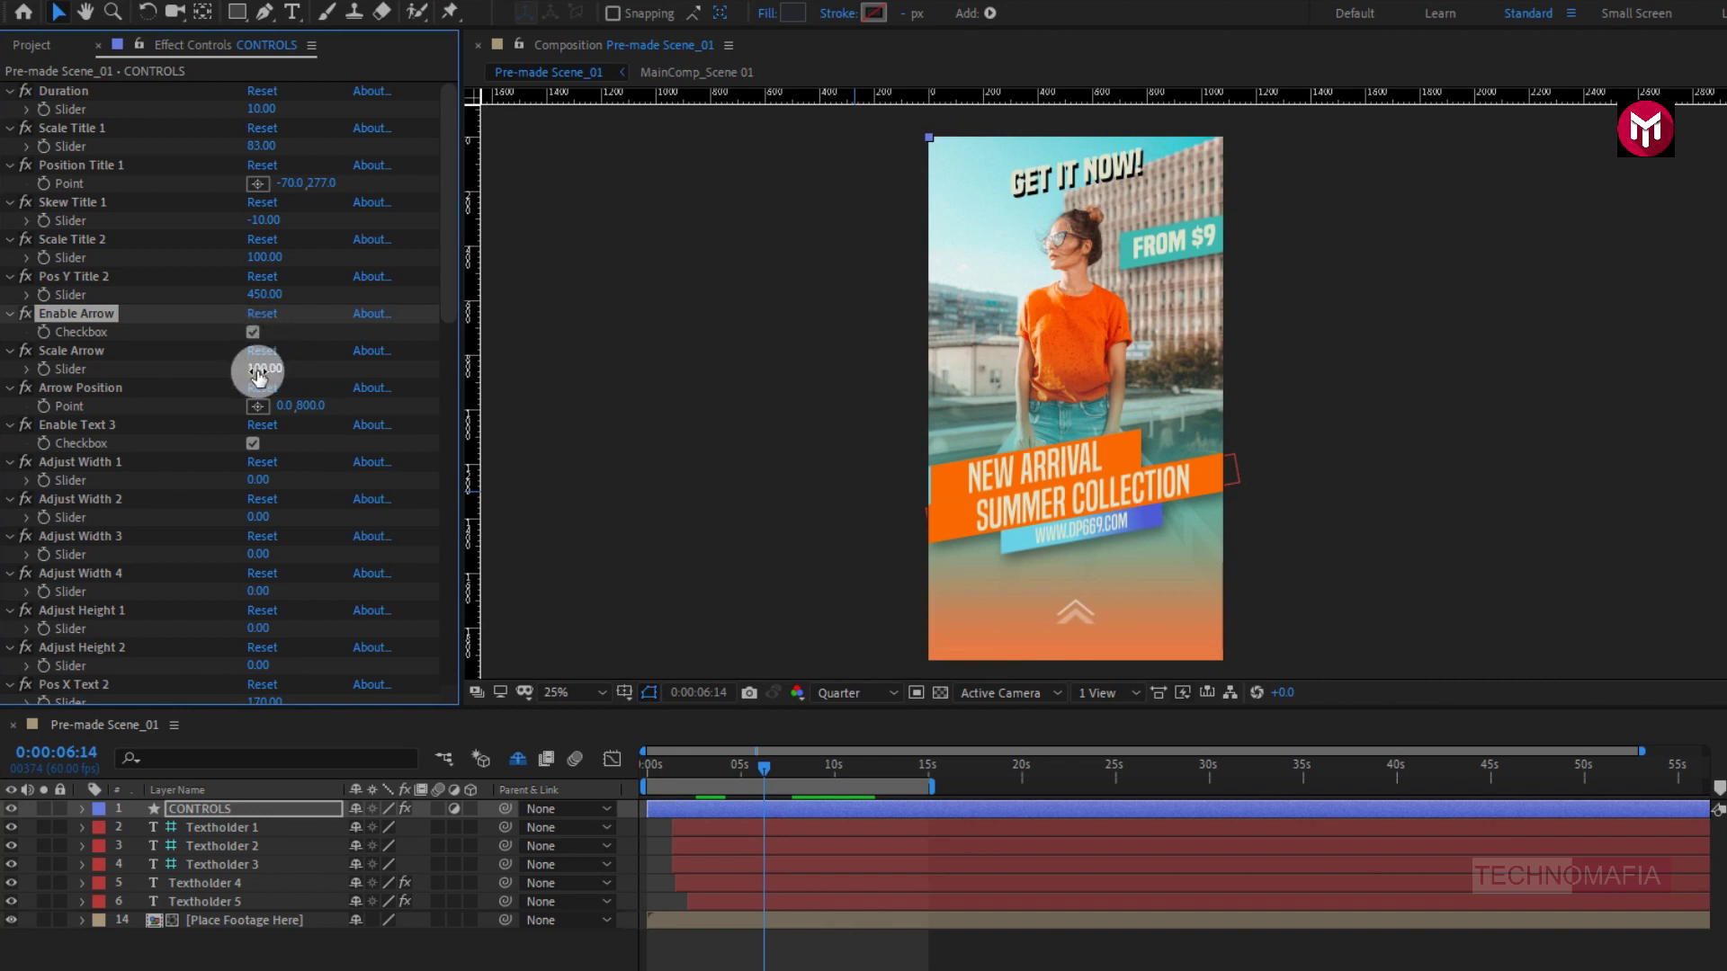
Step: Set Scale Arrow to 140 and the vertical coordinate of Arrow Position to 761
drag(261, 371, 300, 371)
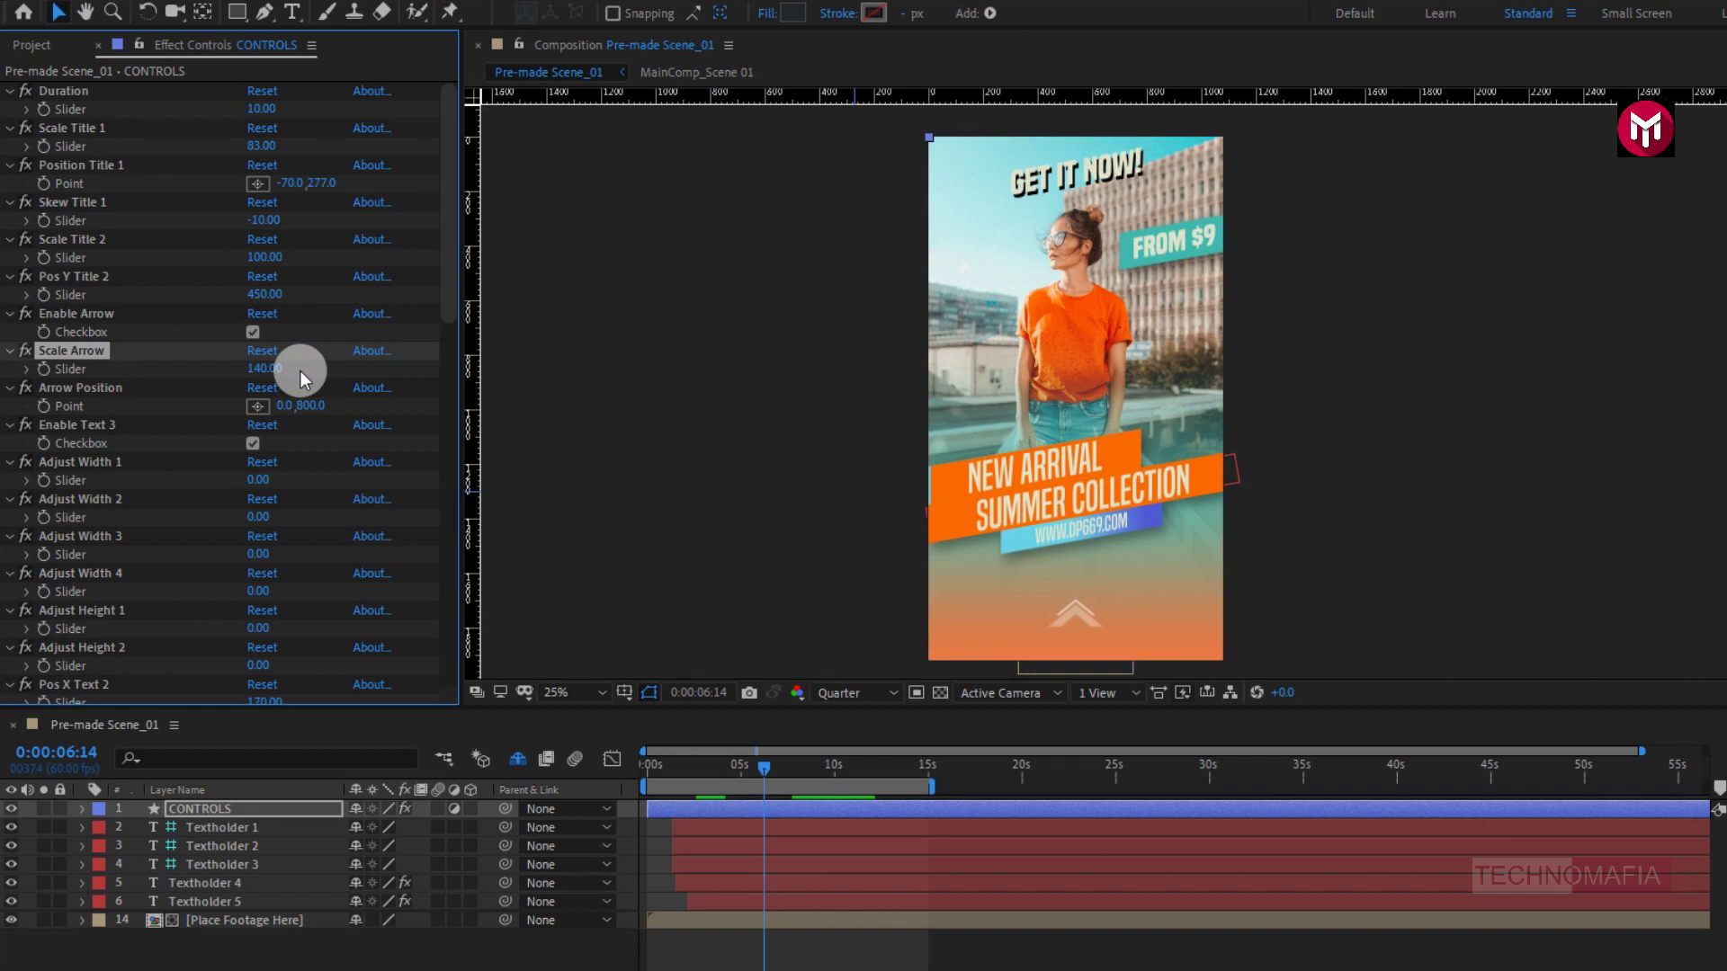
click(311, 406)
drag(315, 412, 269, 412)
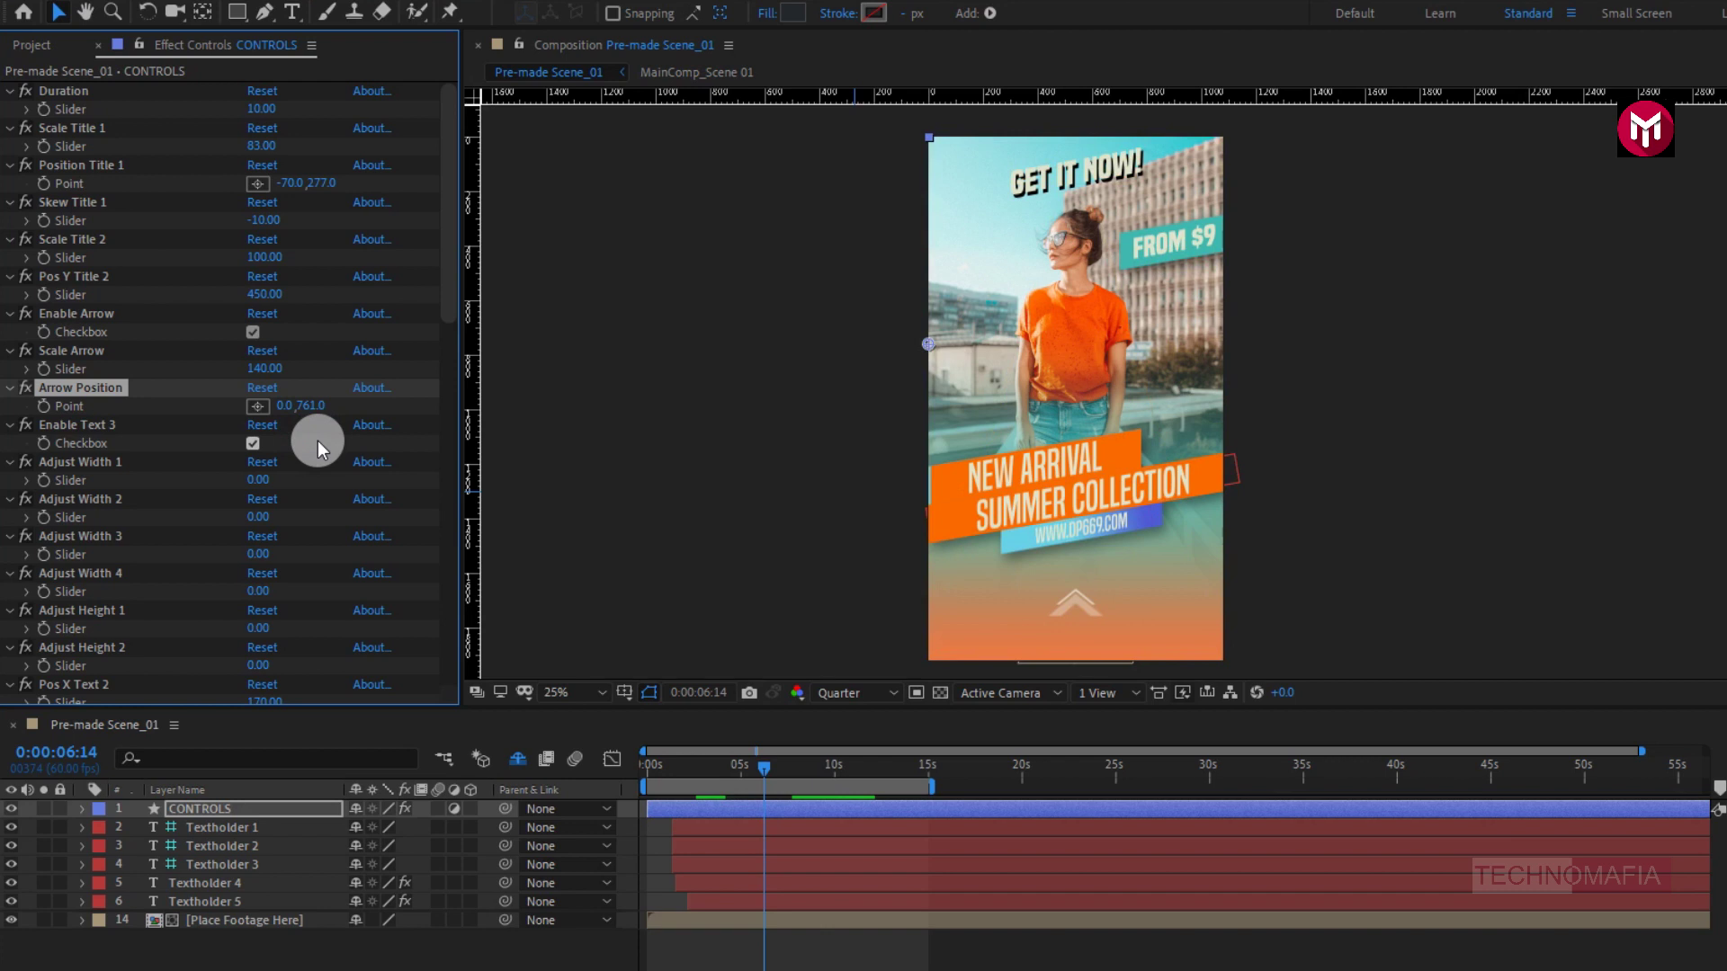
Step: Toggle Enable Text 3 off and back on to check its effect on the website text
click(252, 444)
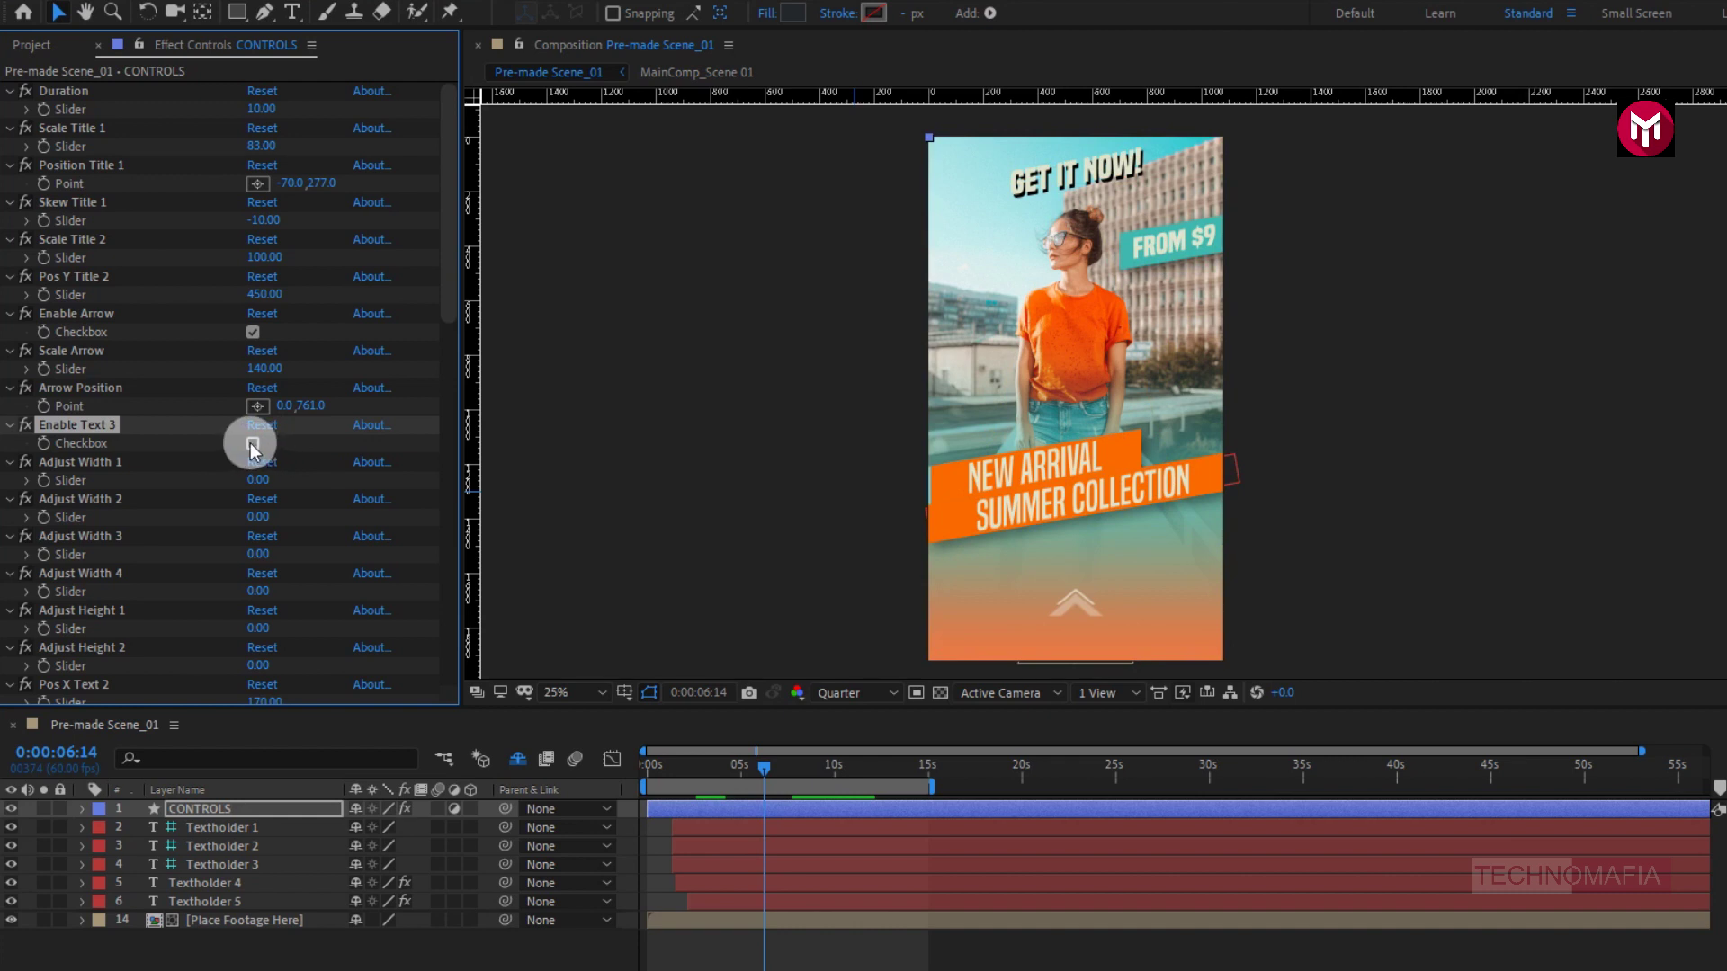
click(251, 444)
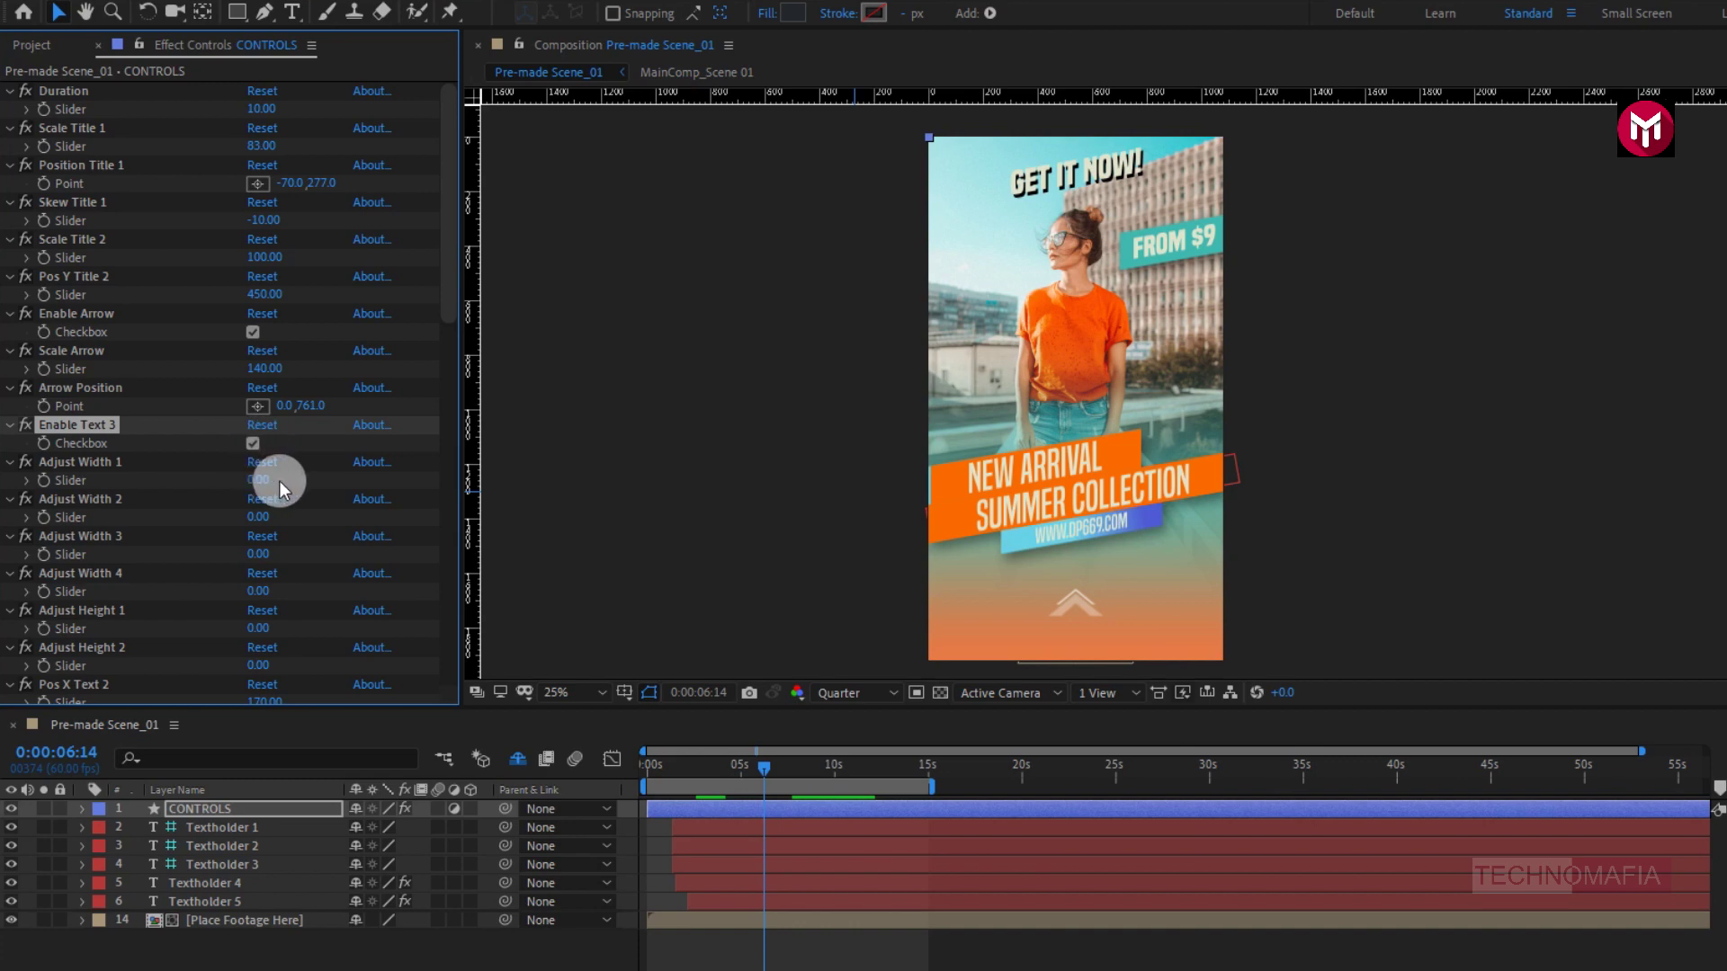
Step: Set Tracking Text 1 to 25 and Tracking Text 2 to 13
drag(450, 252, 447, 386)
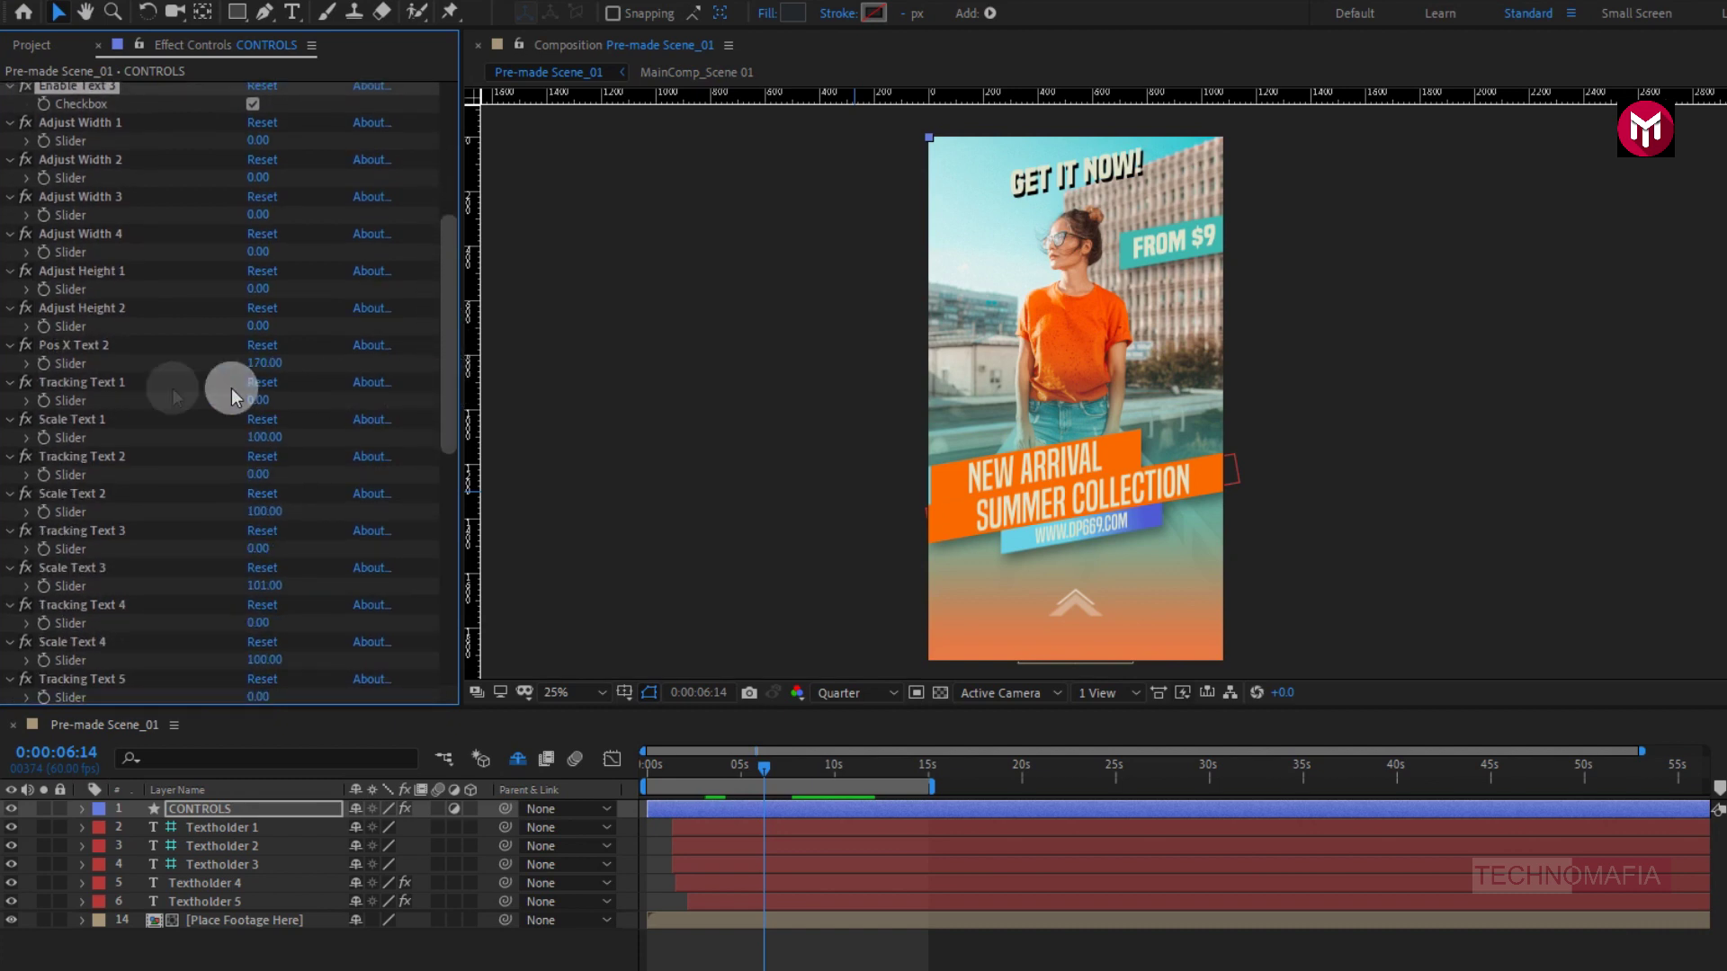
click(133, 385)
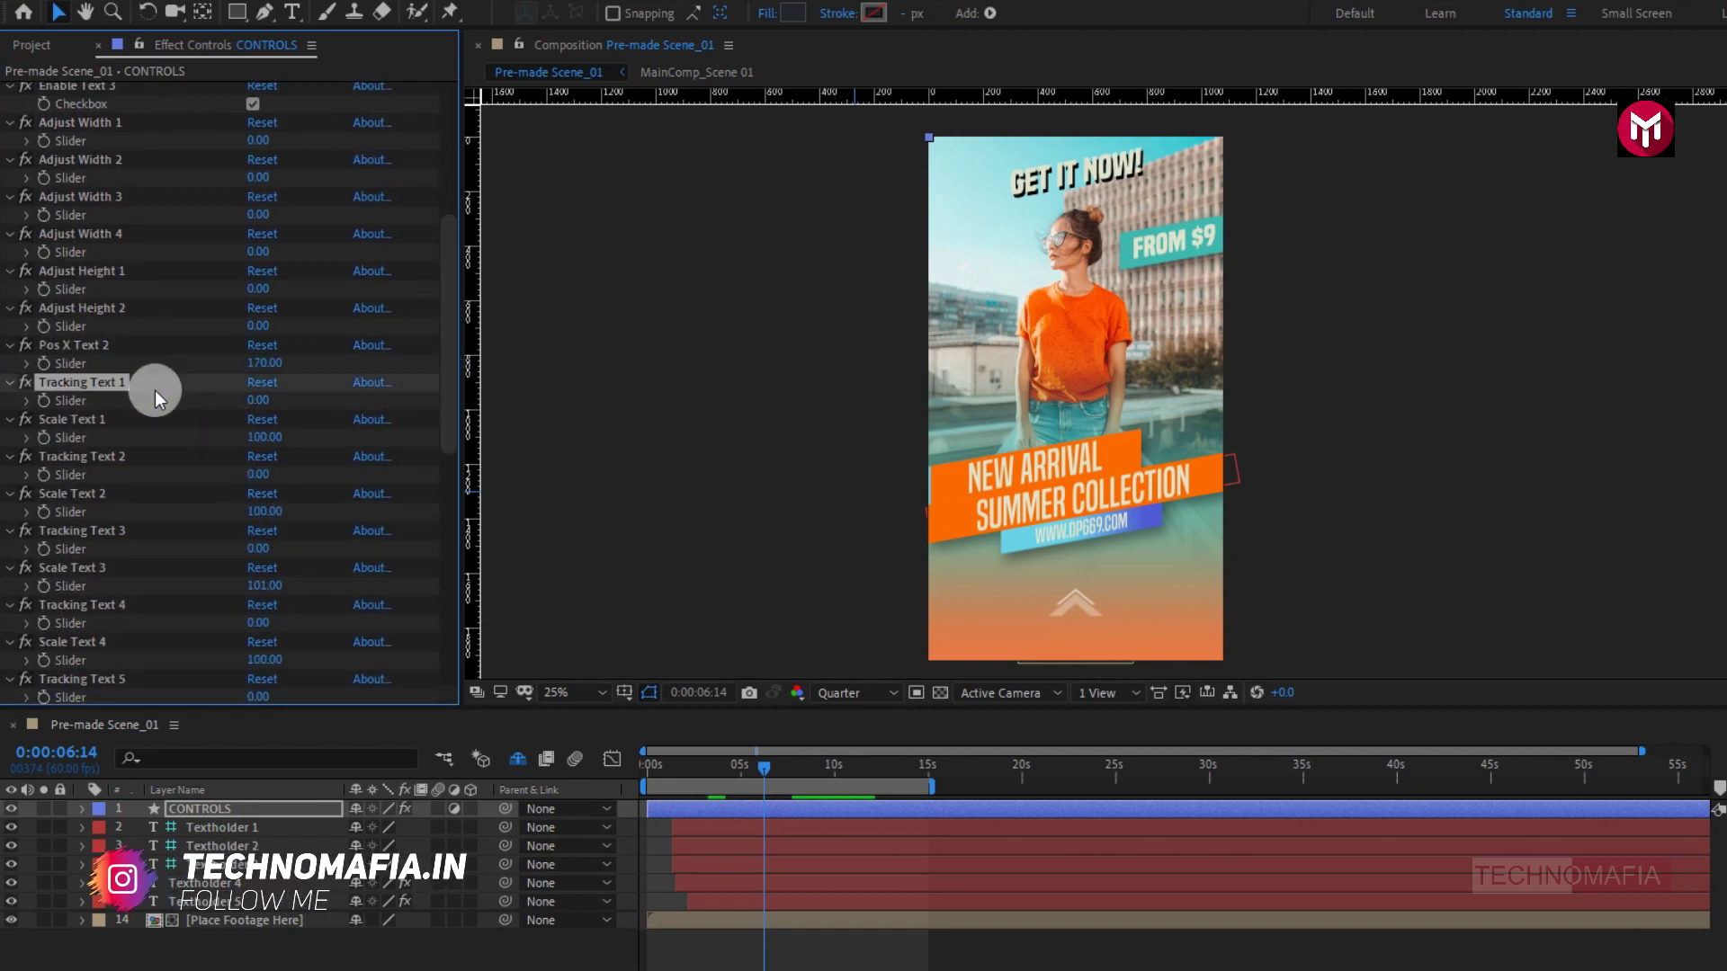
click(256, 401)
drag(257, 401, 283, 398)
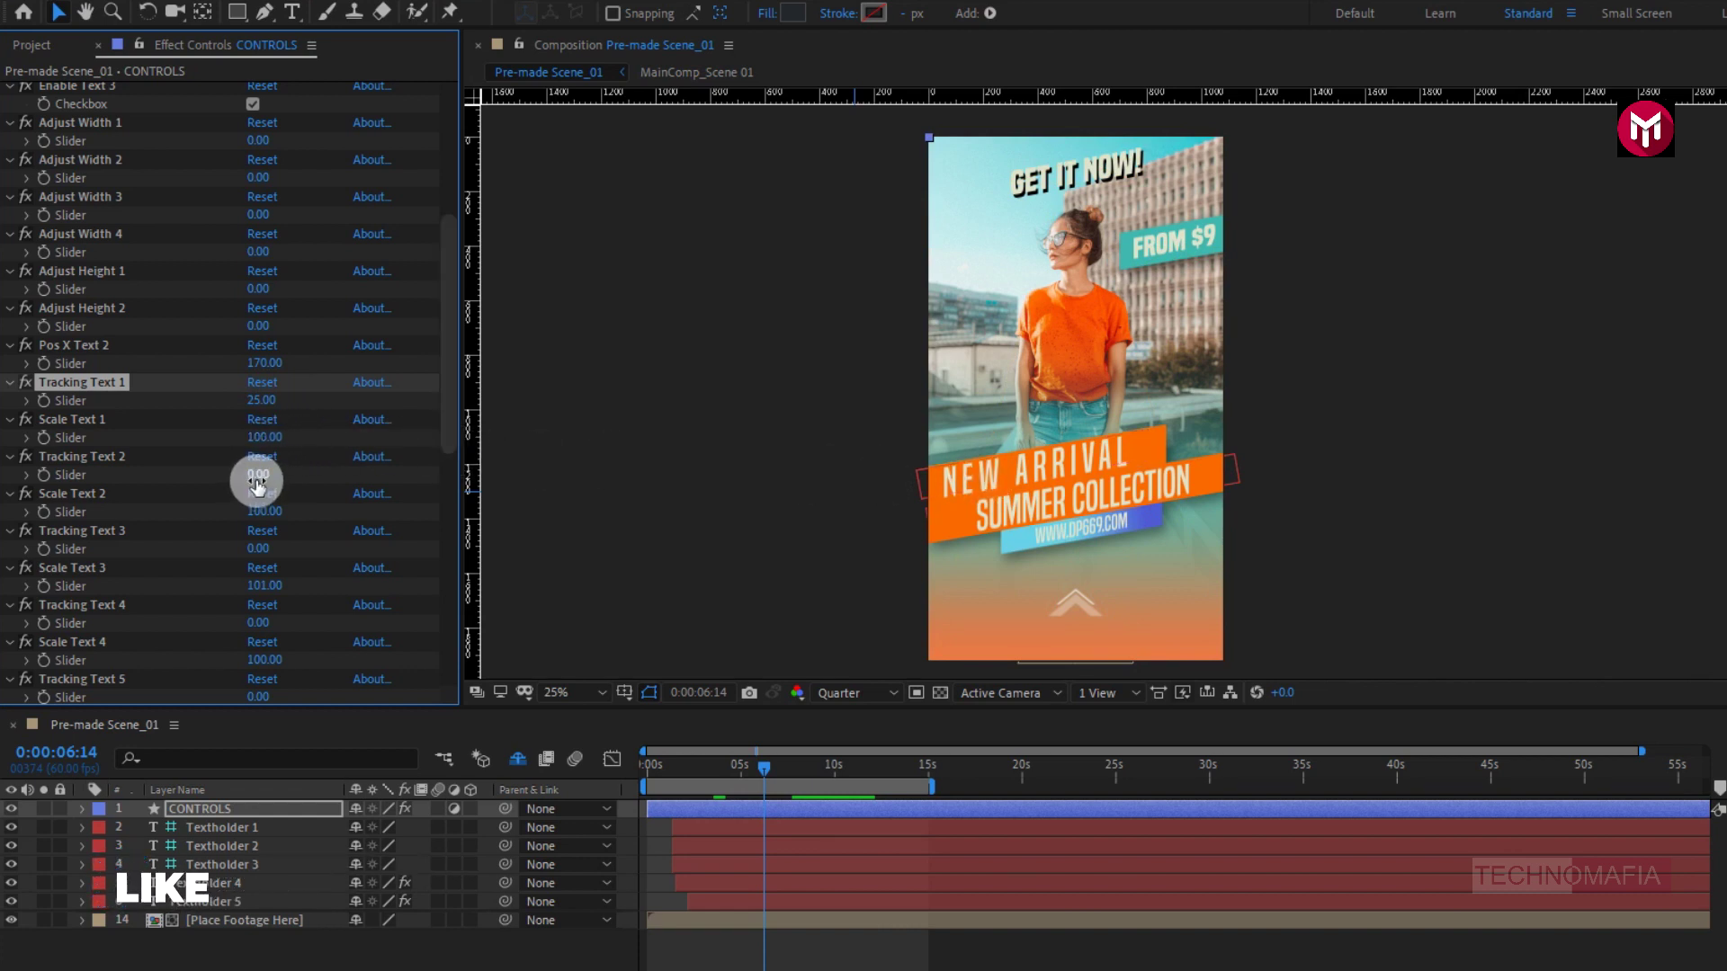
drag(262, 478, 266, 475)
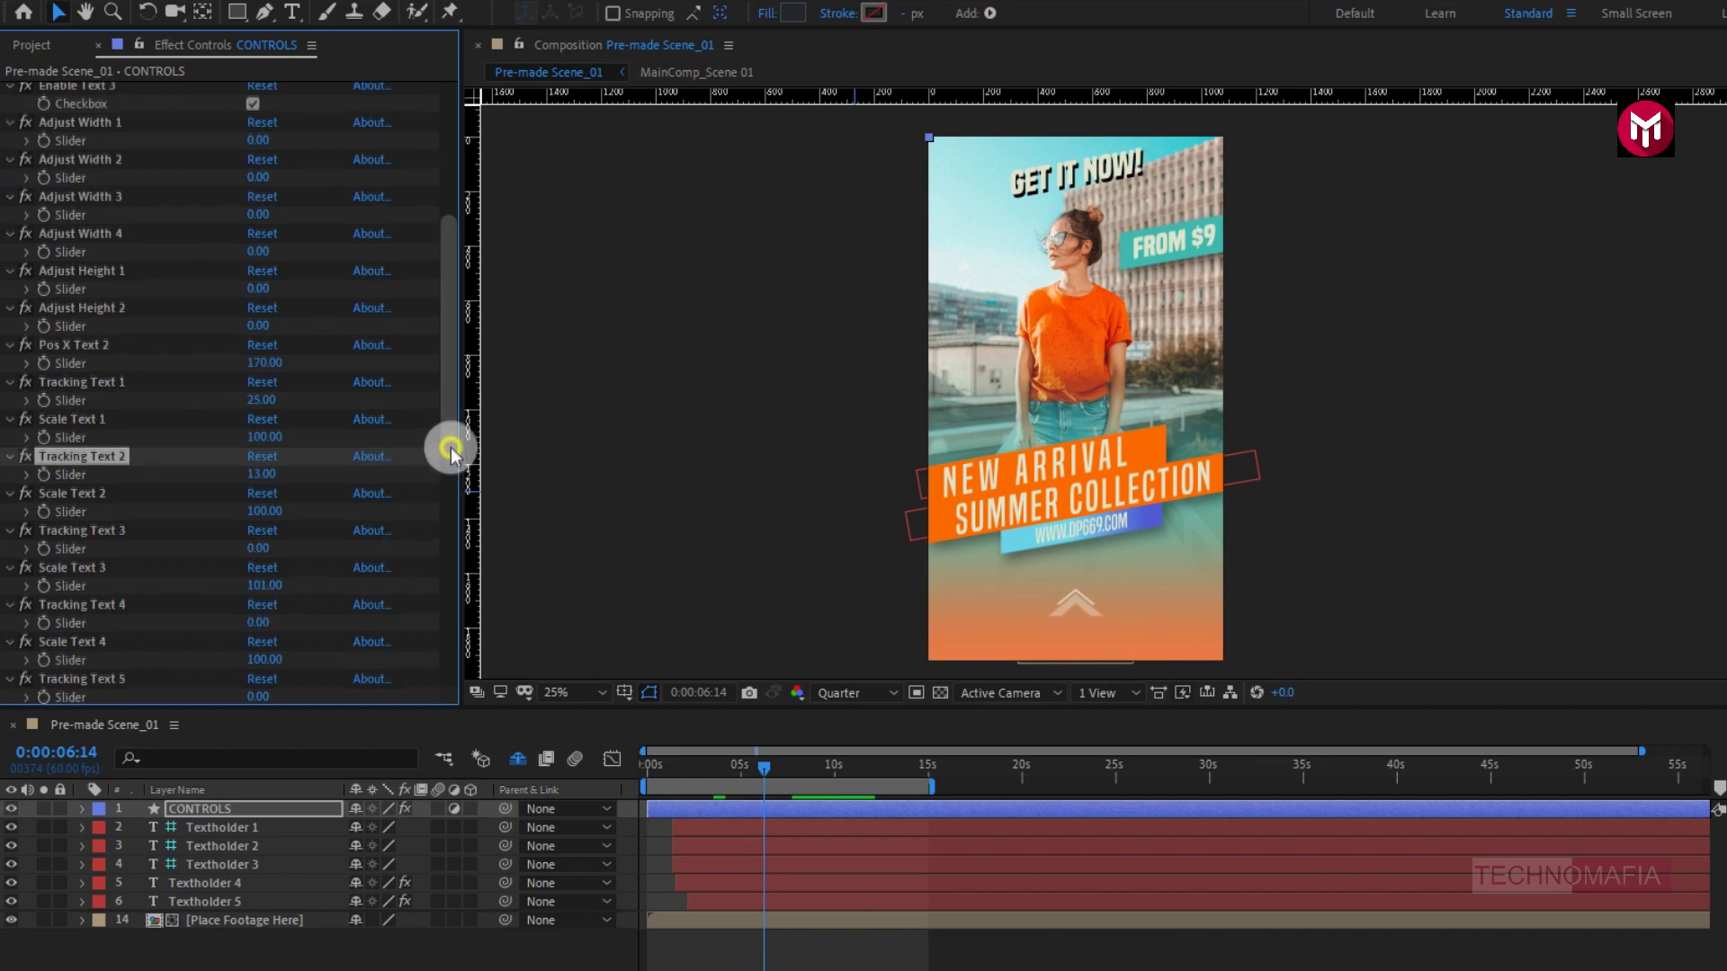
Step: Change Color 5, the gradient at the bottom of the scene, to blue 336DFF
drag(449, 448, 450, 584)
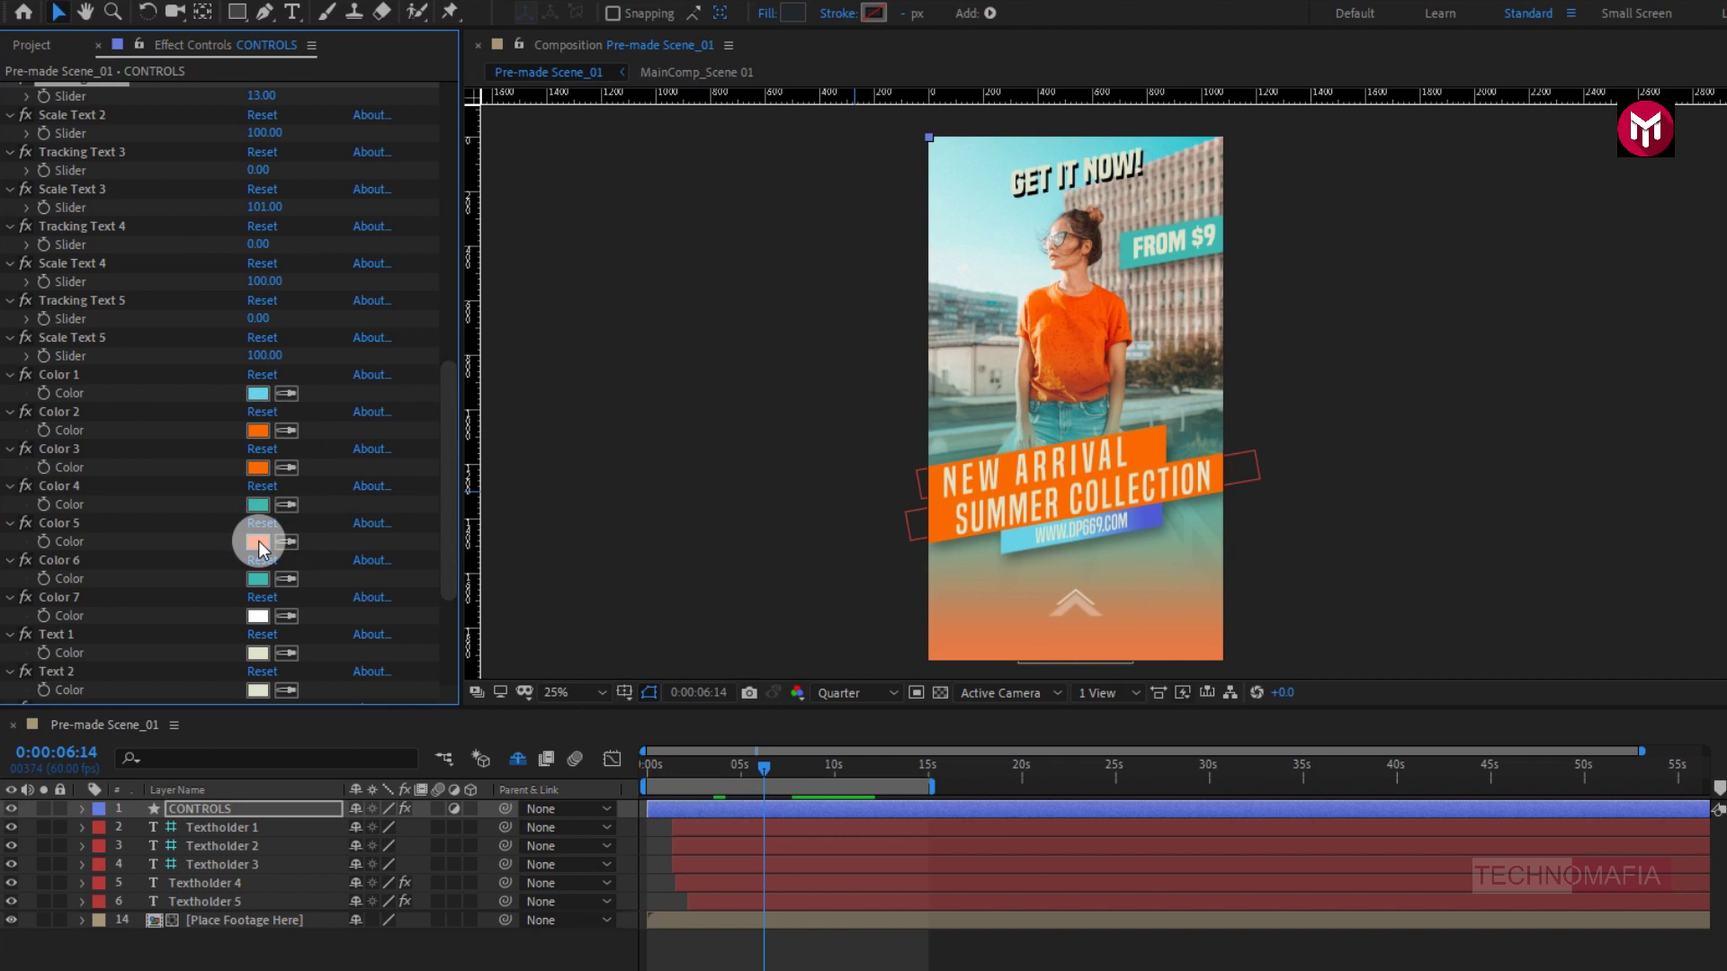
scroll(257, 542, down, 4)
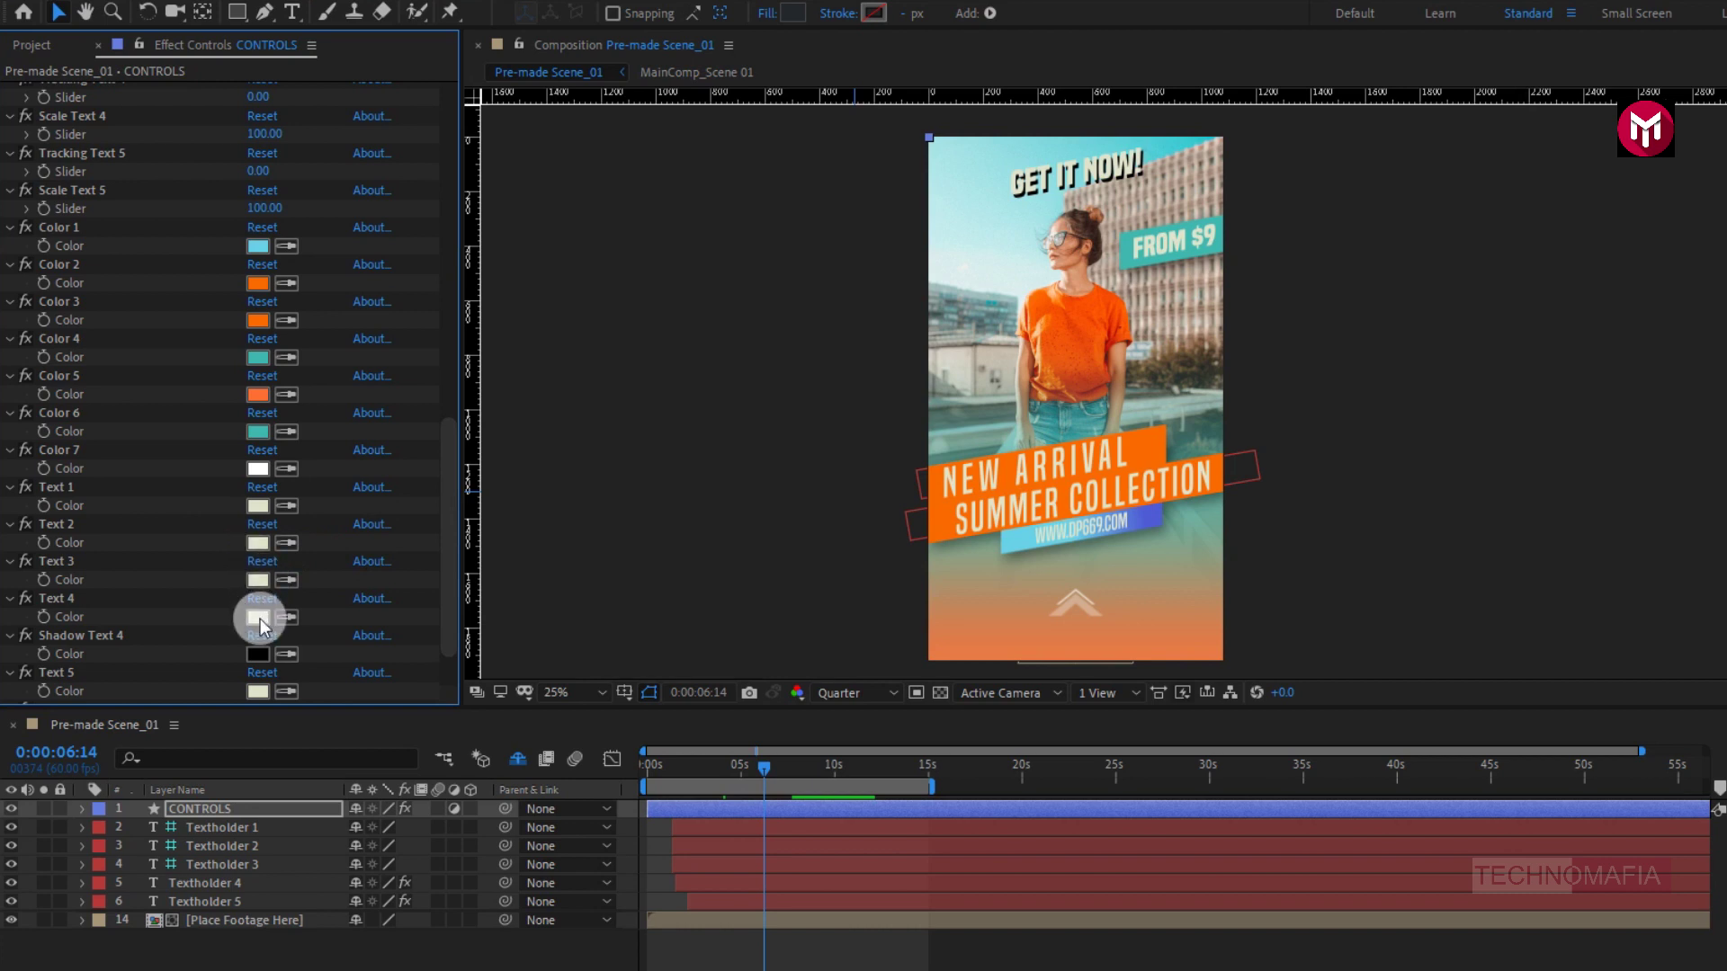
scroll(261, 619, down, 2)
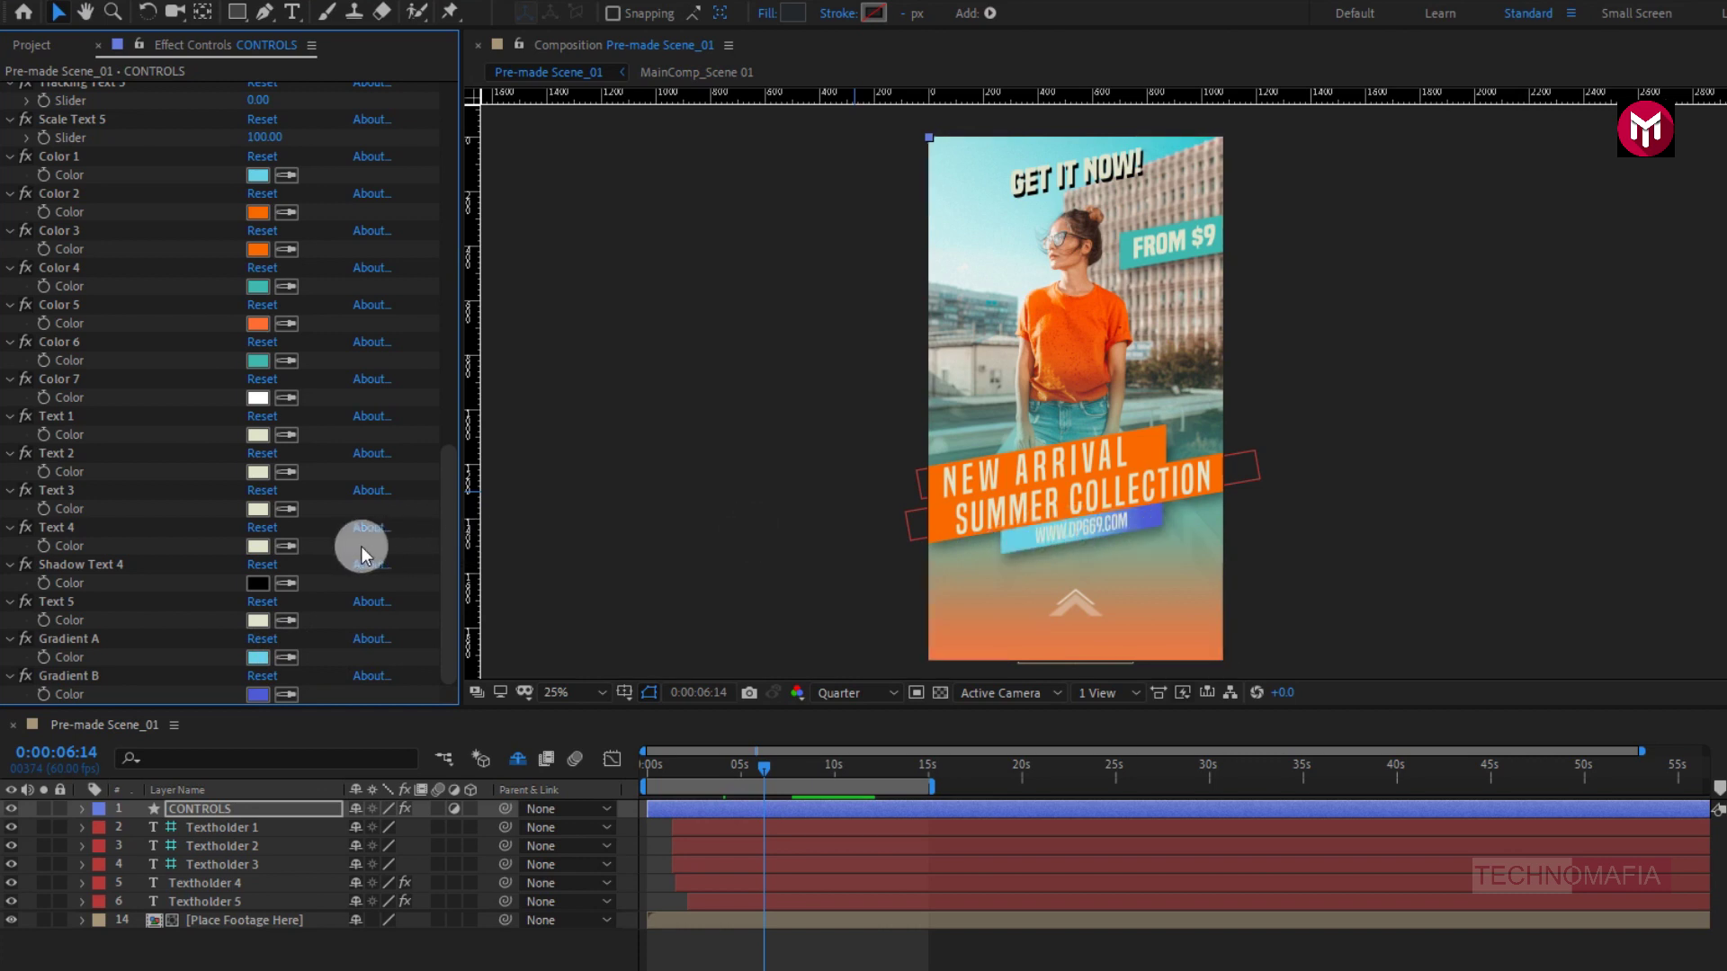
click(257, 324)
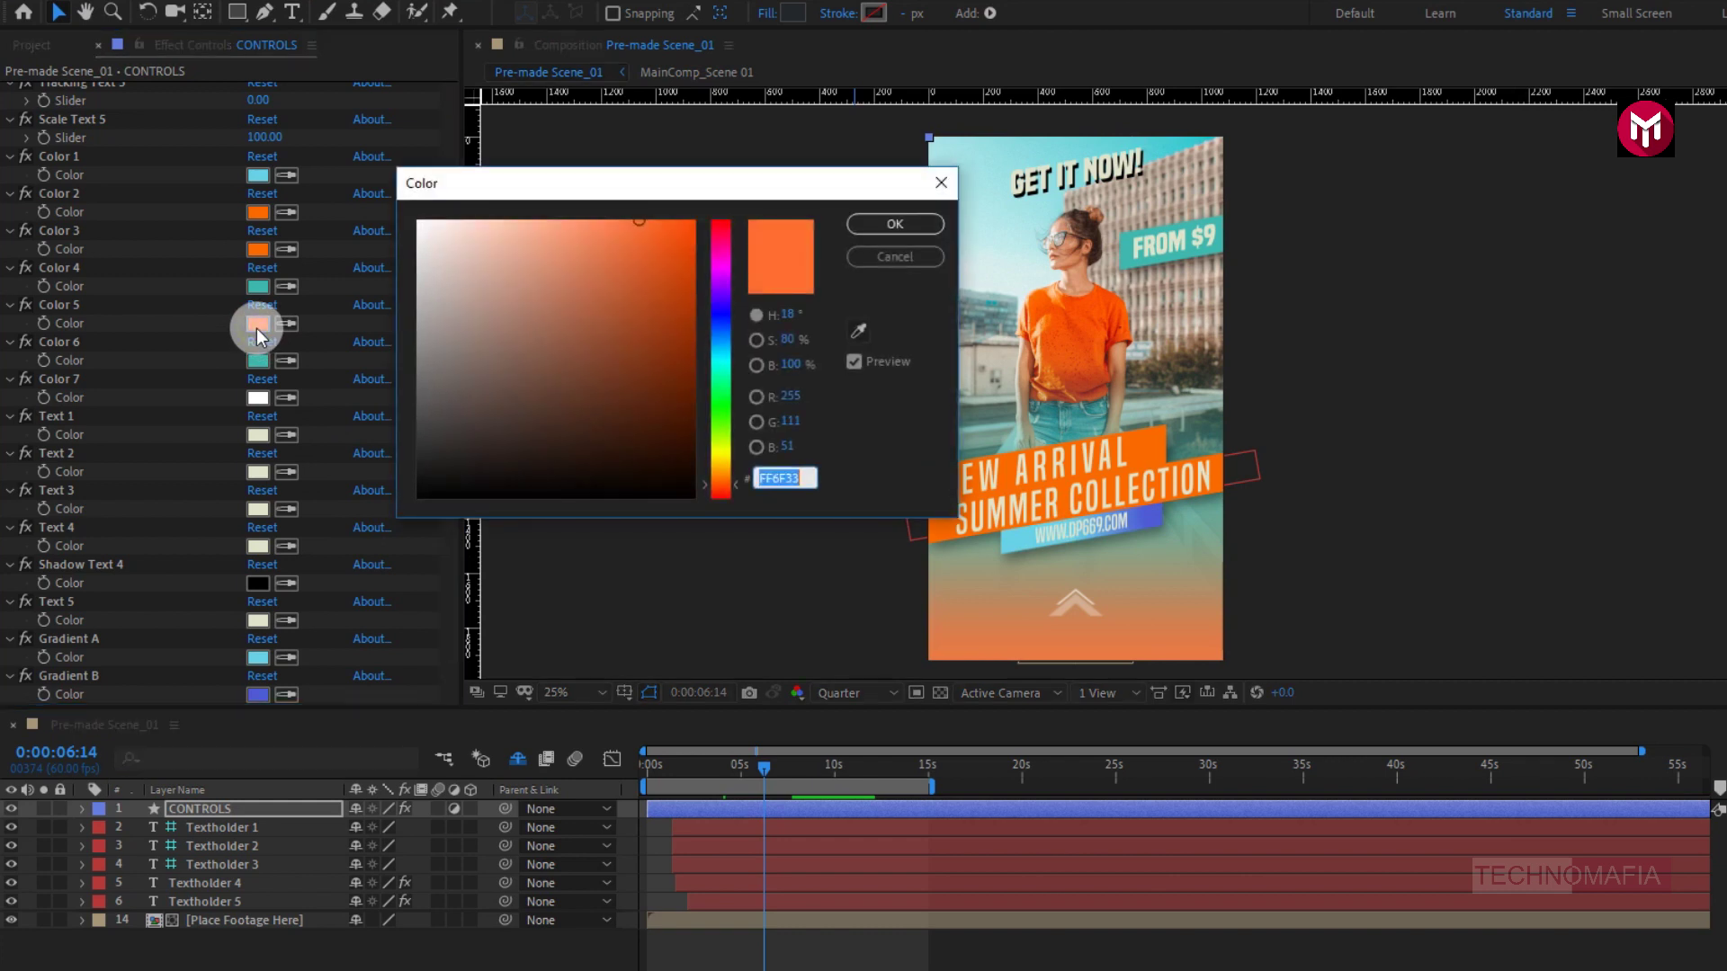
click(725, 275)
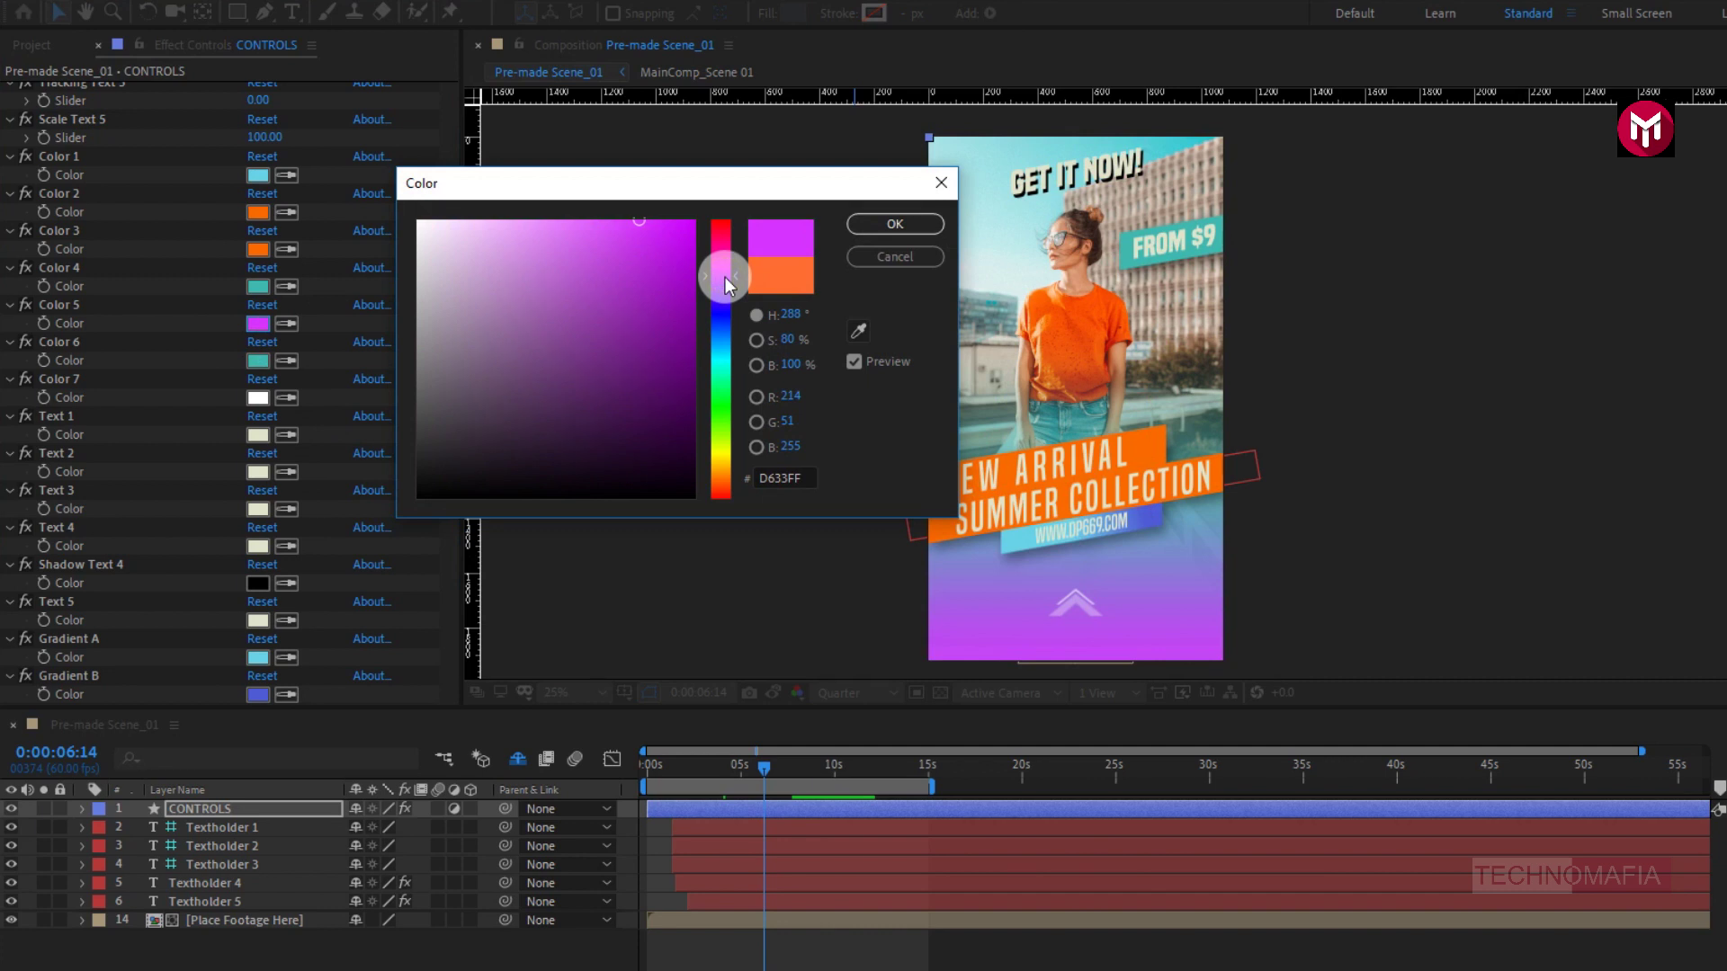
drag(720, 289, 719, 335)
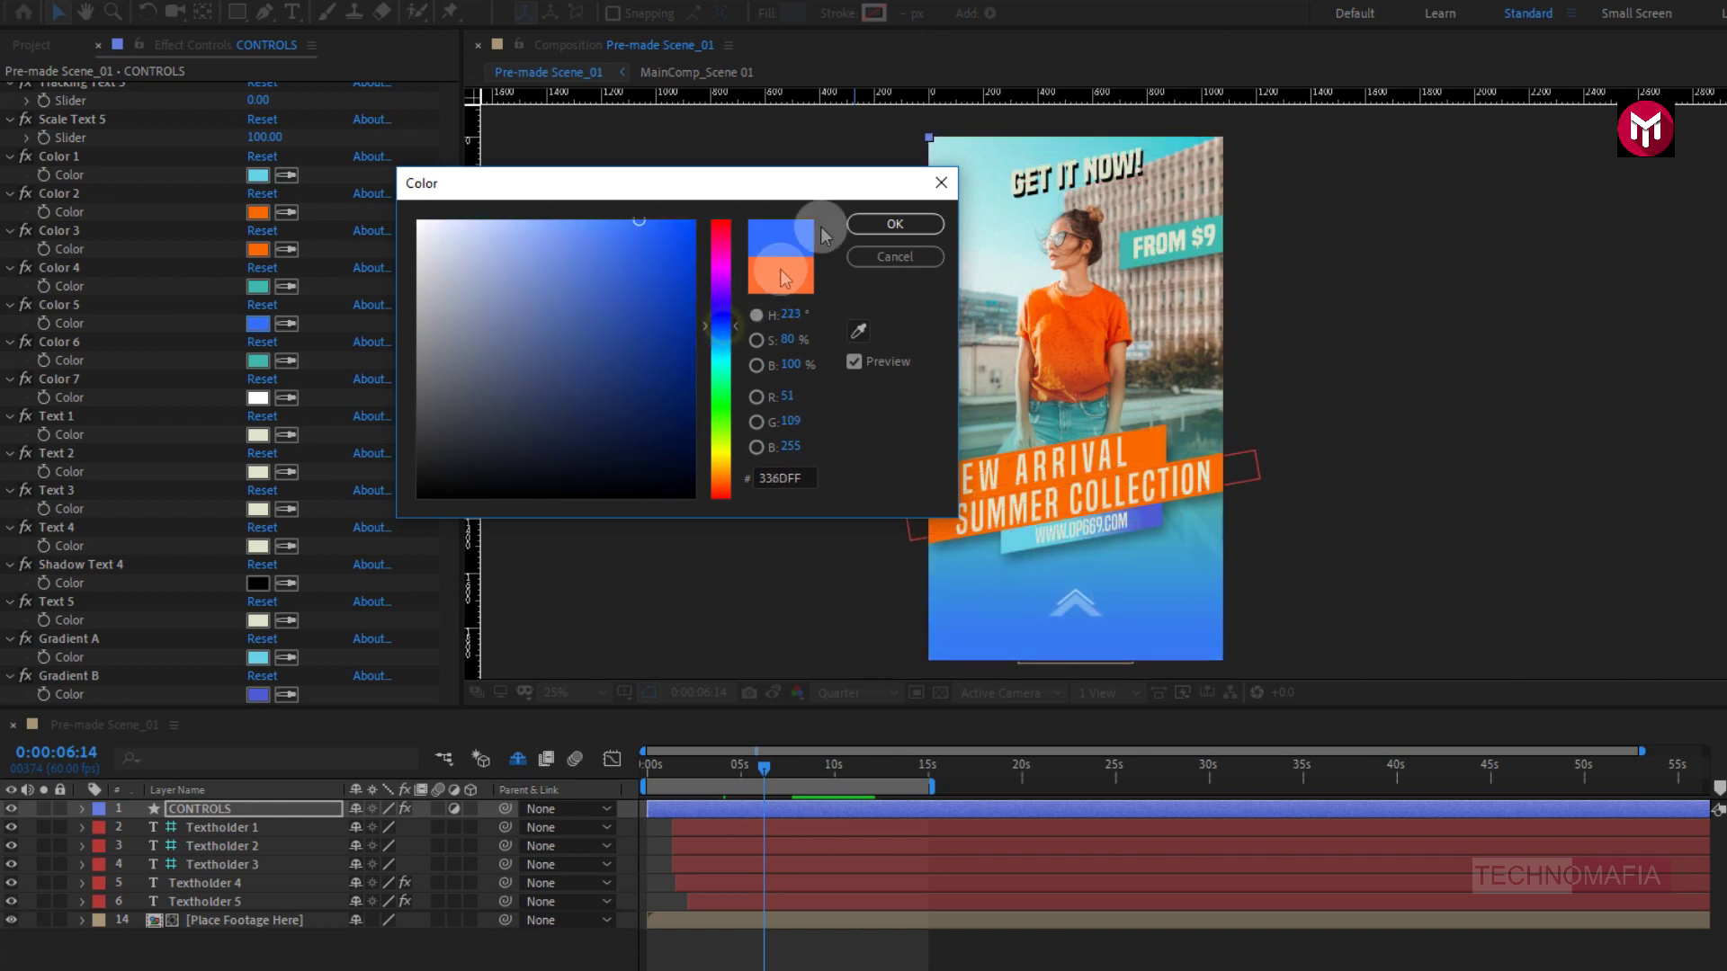
click(865, 221)
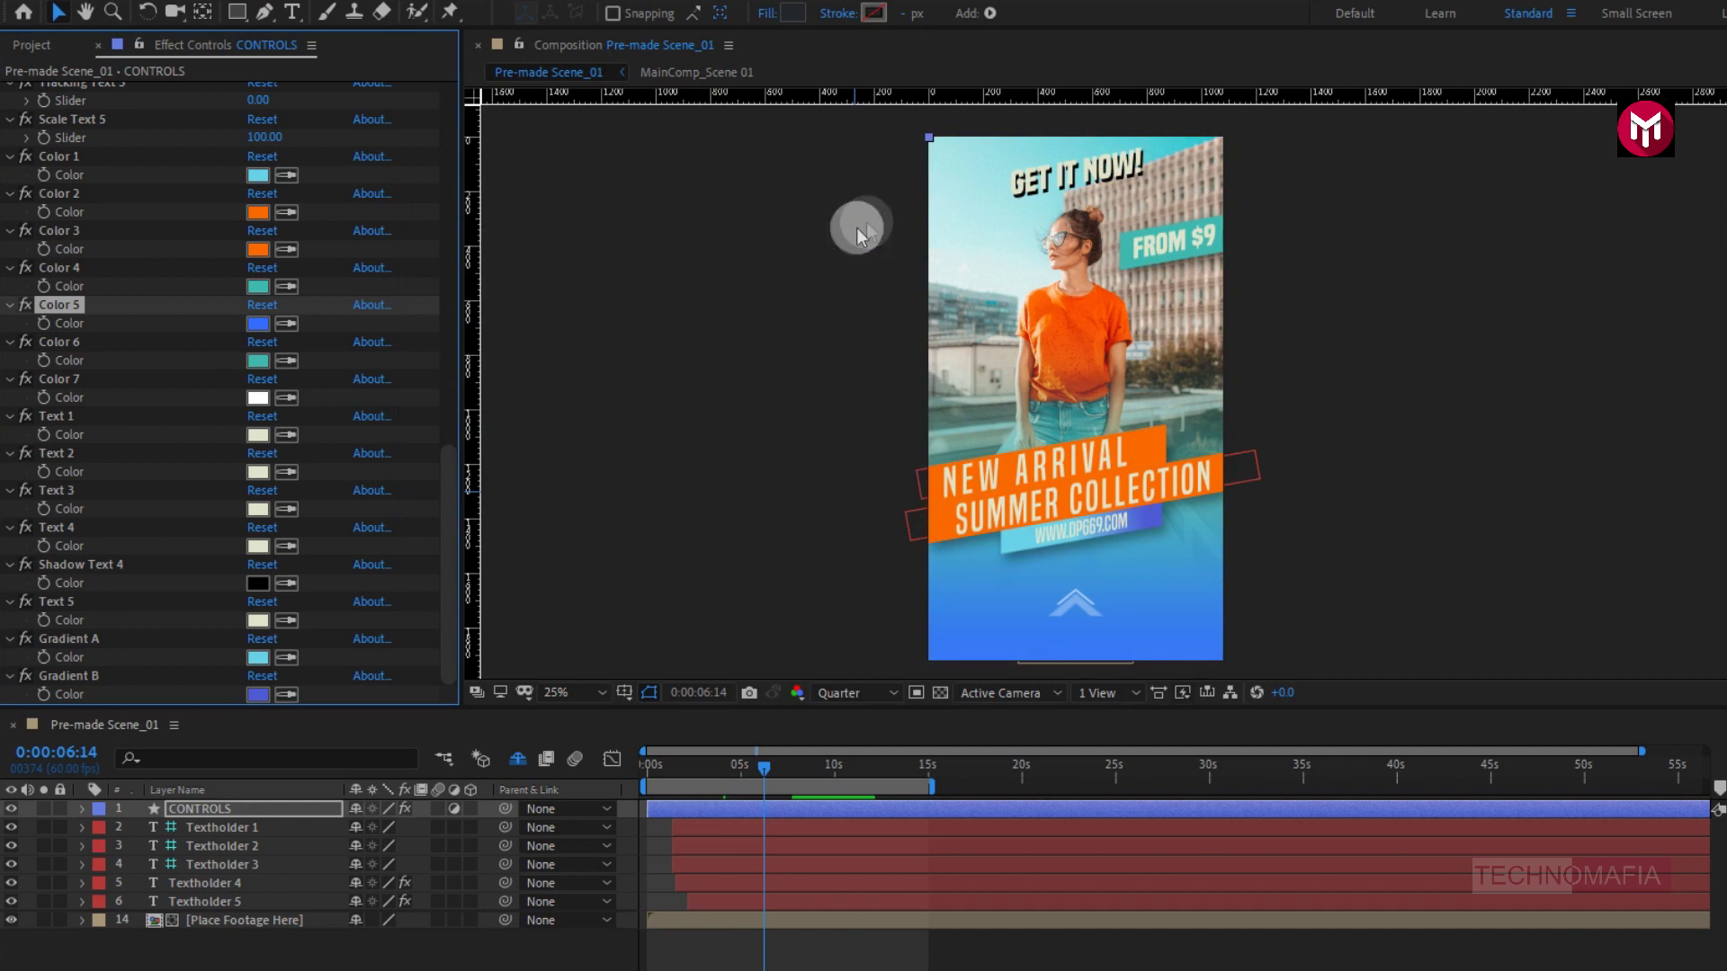
Step: Select the layers Textholder 1 to Textholder 5 one after another to see which text each one holds
click(260, 830)
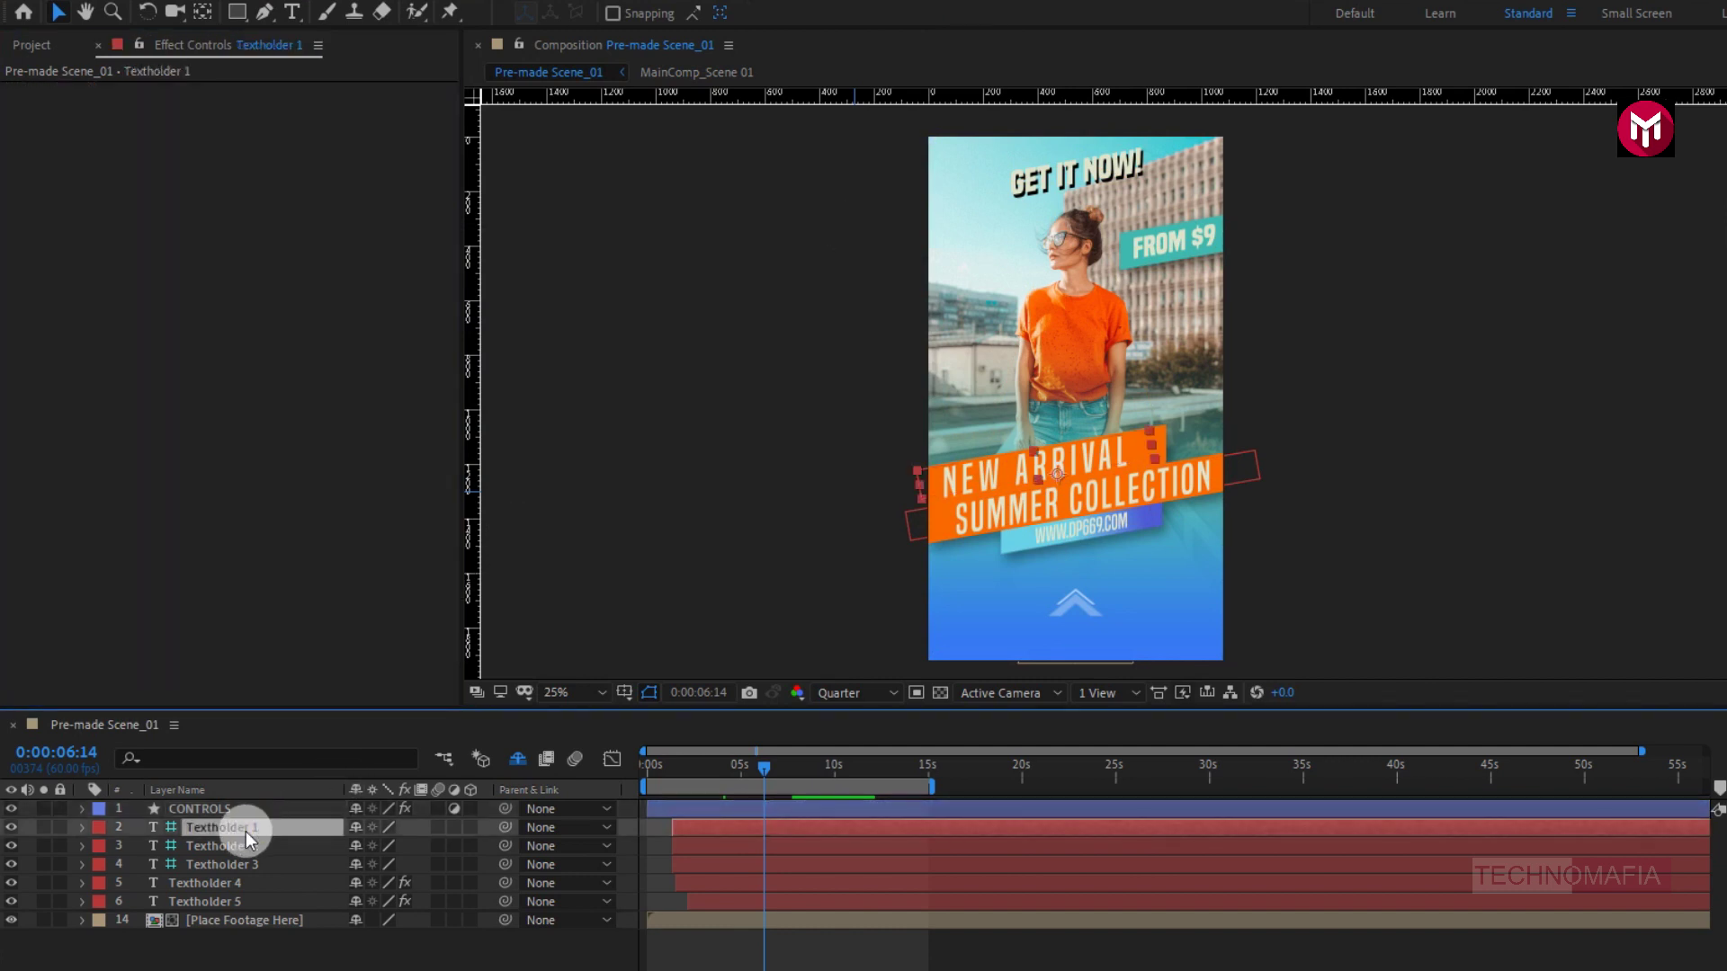
click(245, 848)
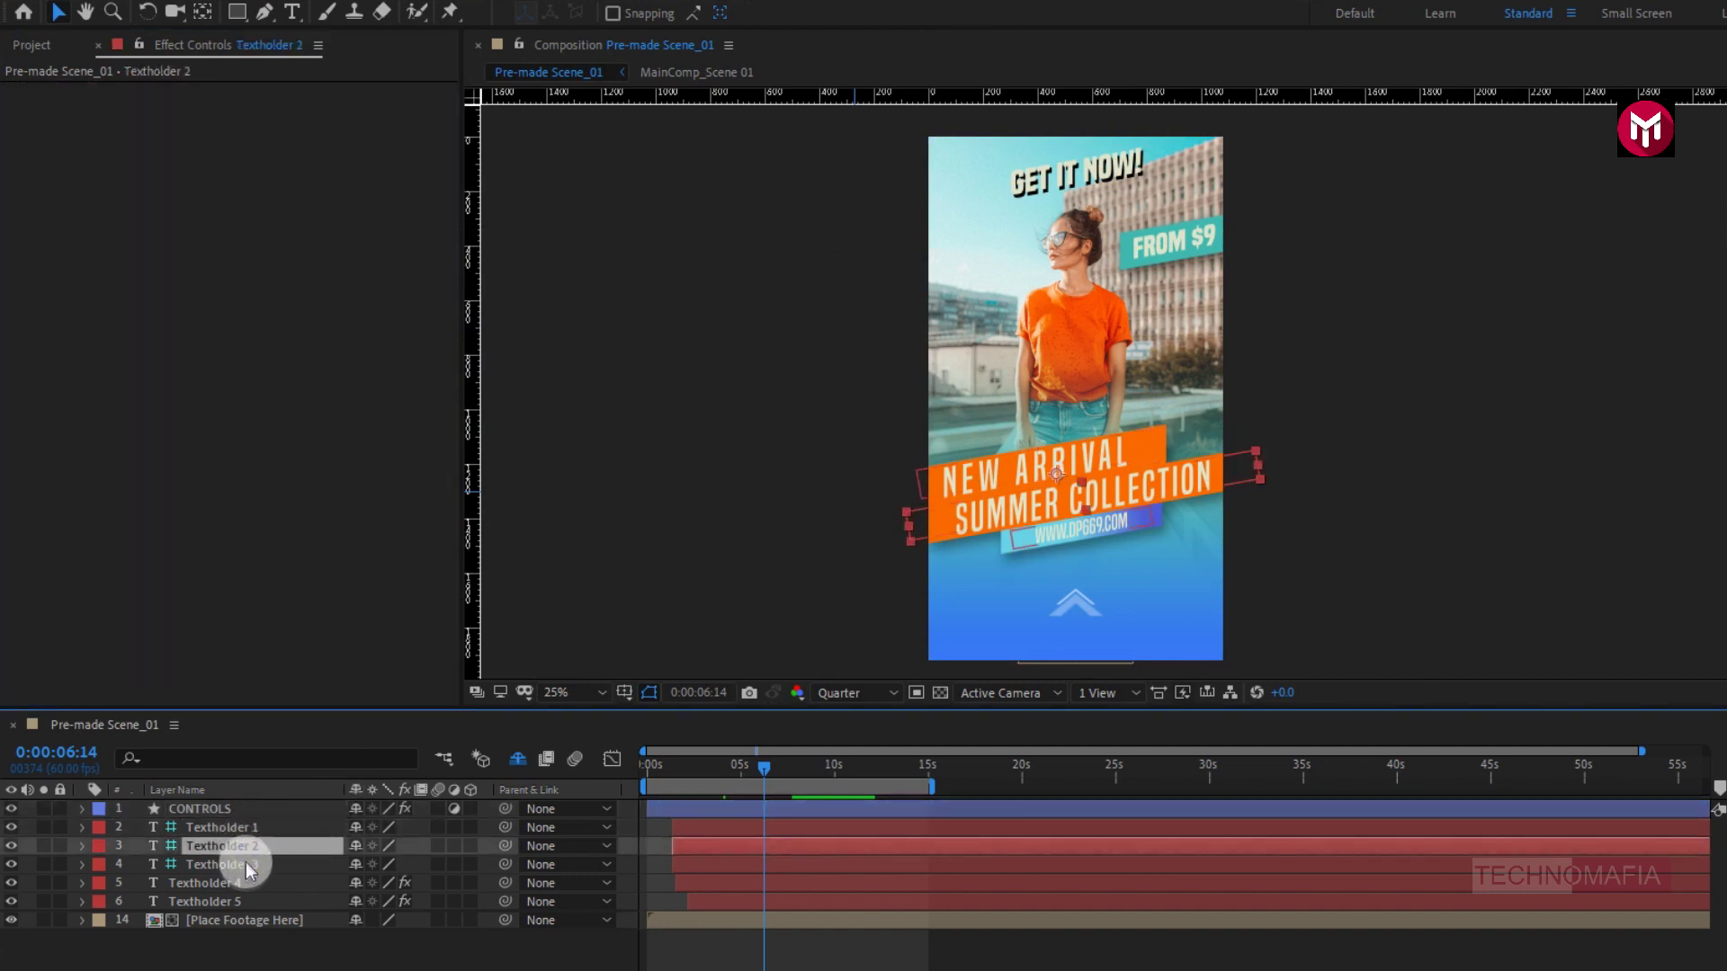
click(245, 867)
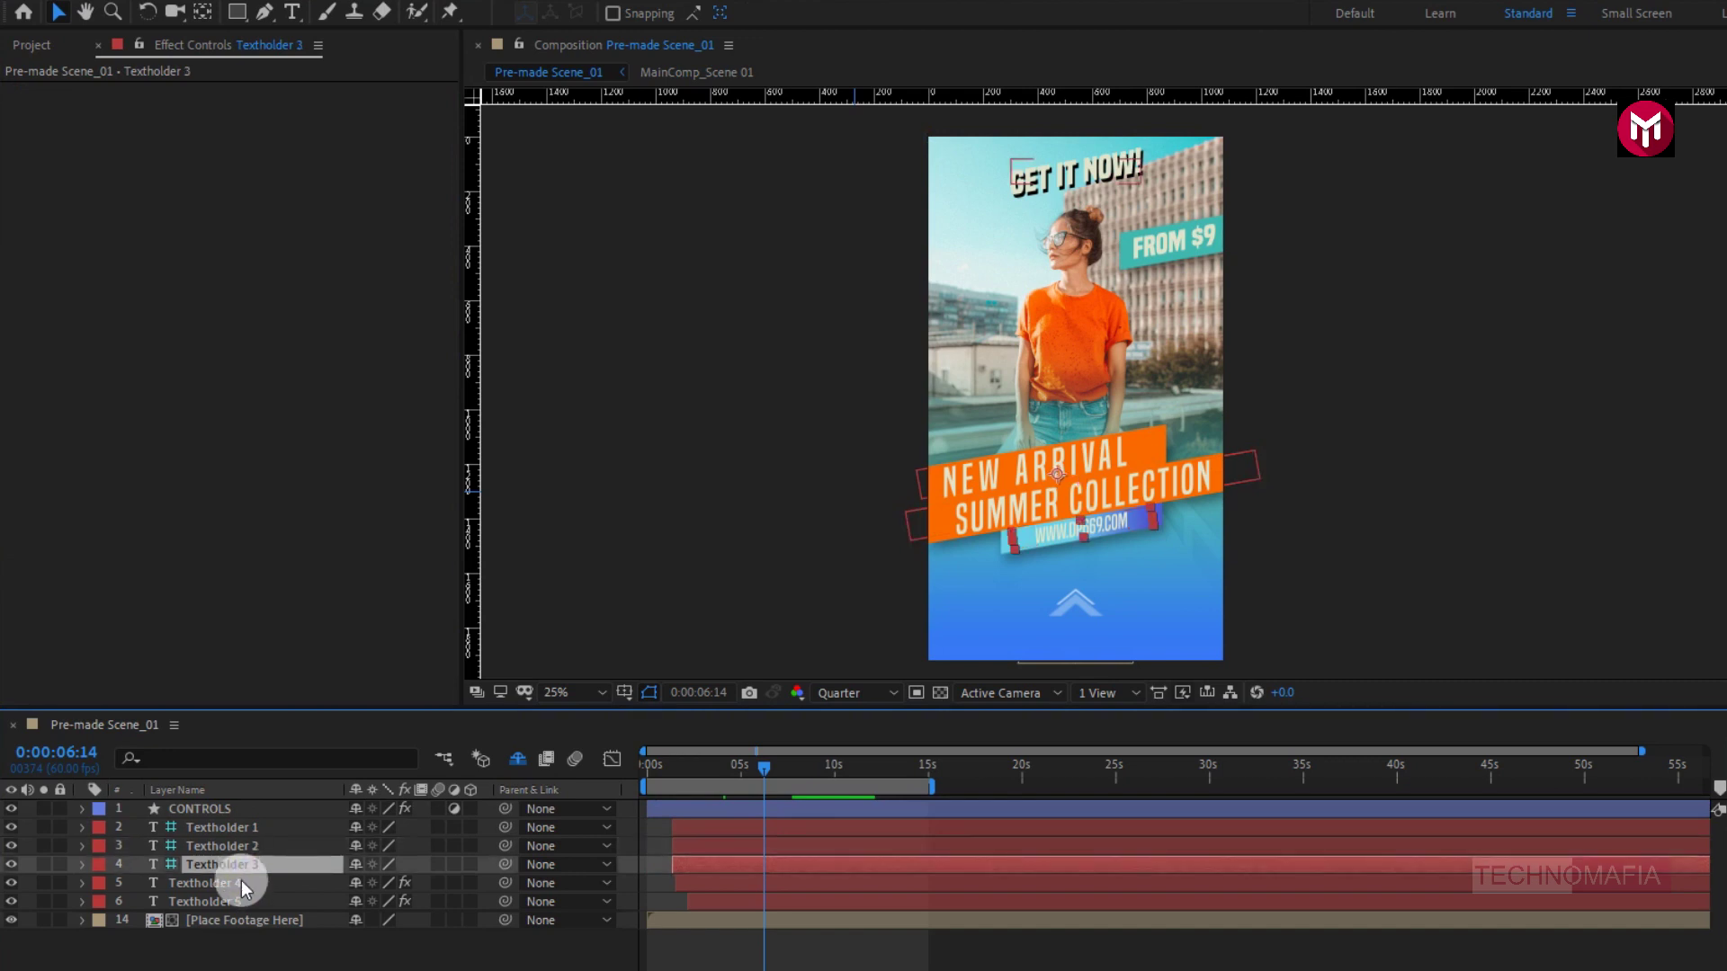
click(241, 886)
click(241, 898)
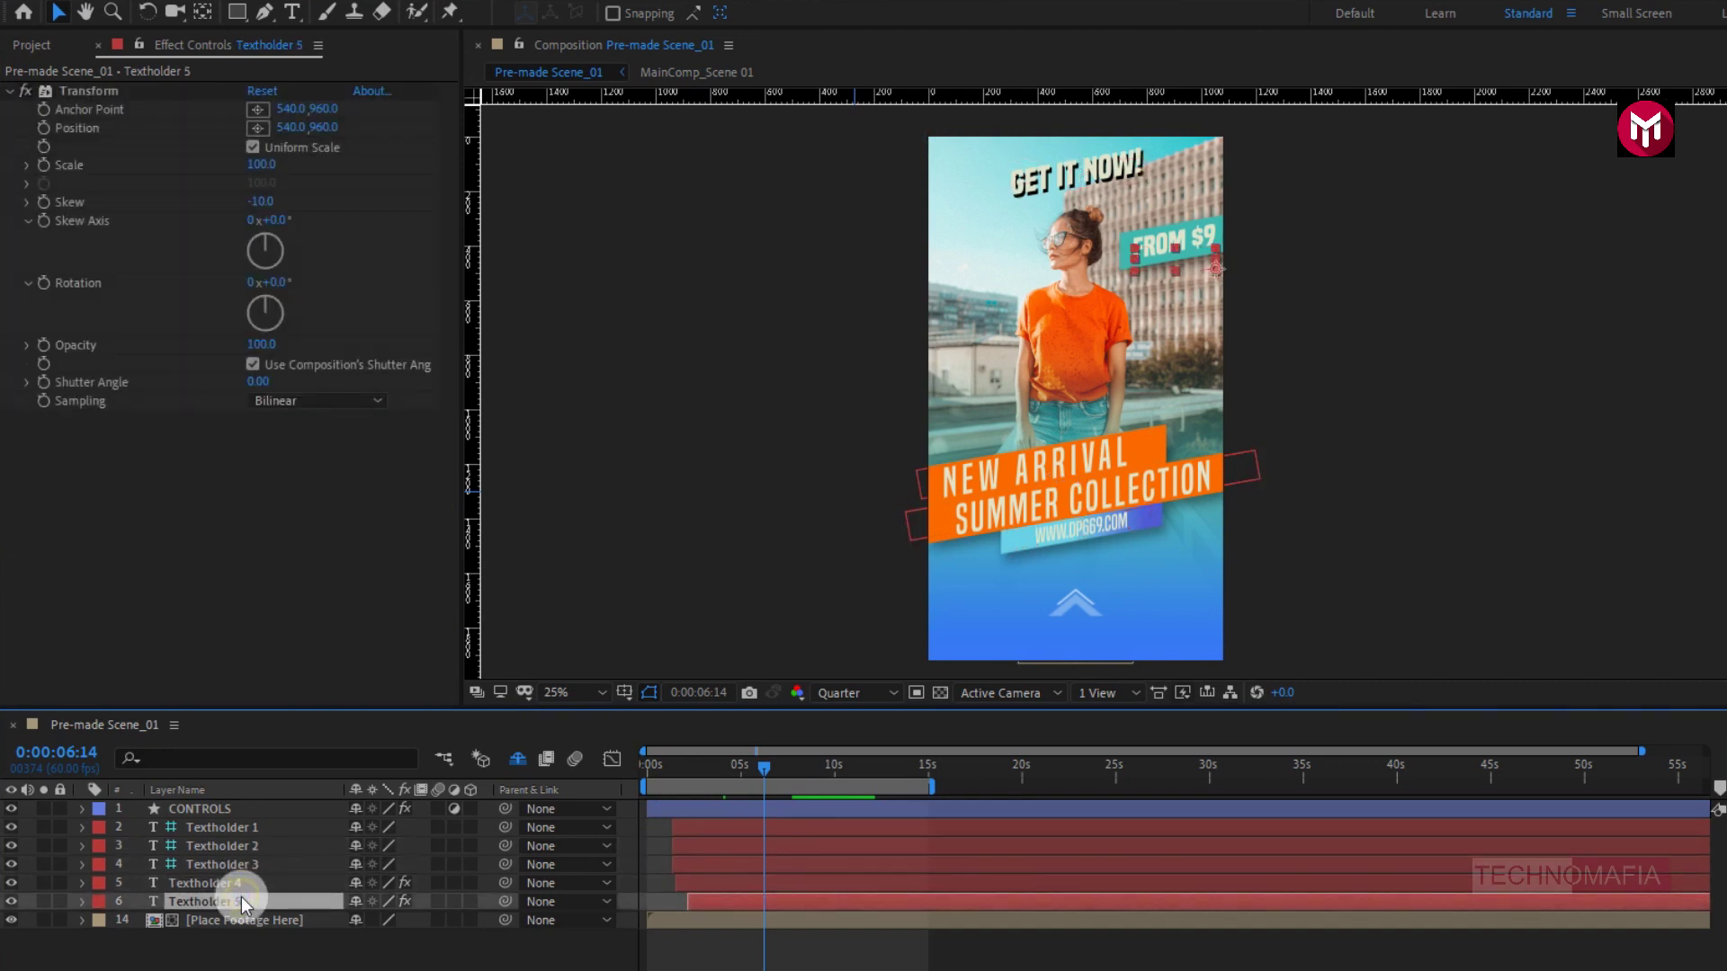
Step: Open the Place Footage Here composition to view its photo layer, and return to Pre-made Scene_01
click(239, 918)
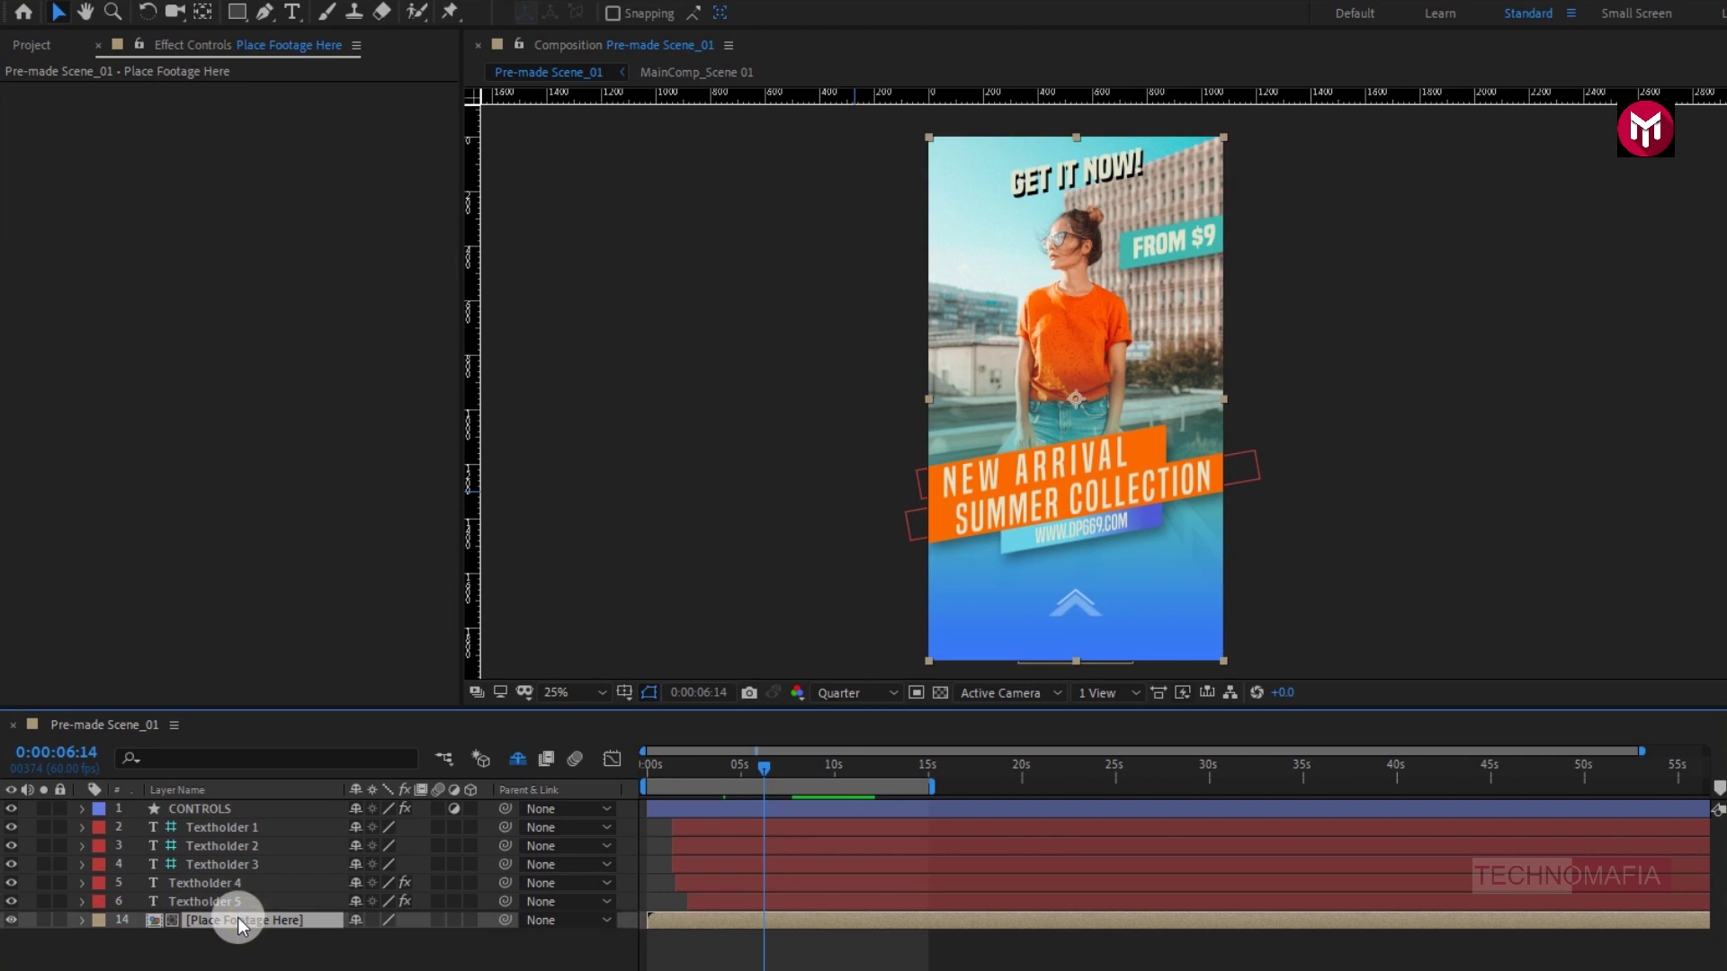
double_click(237, 918)
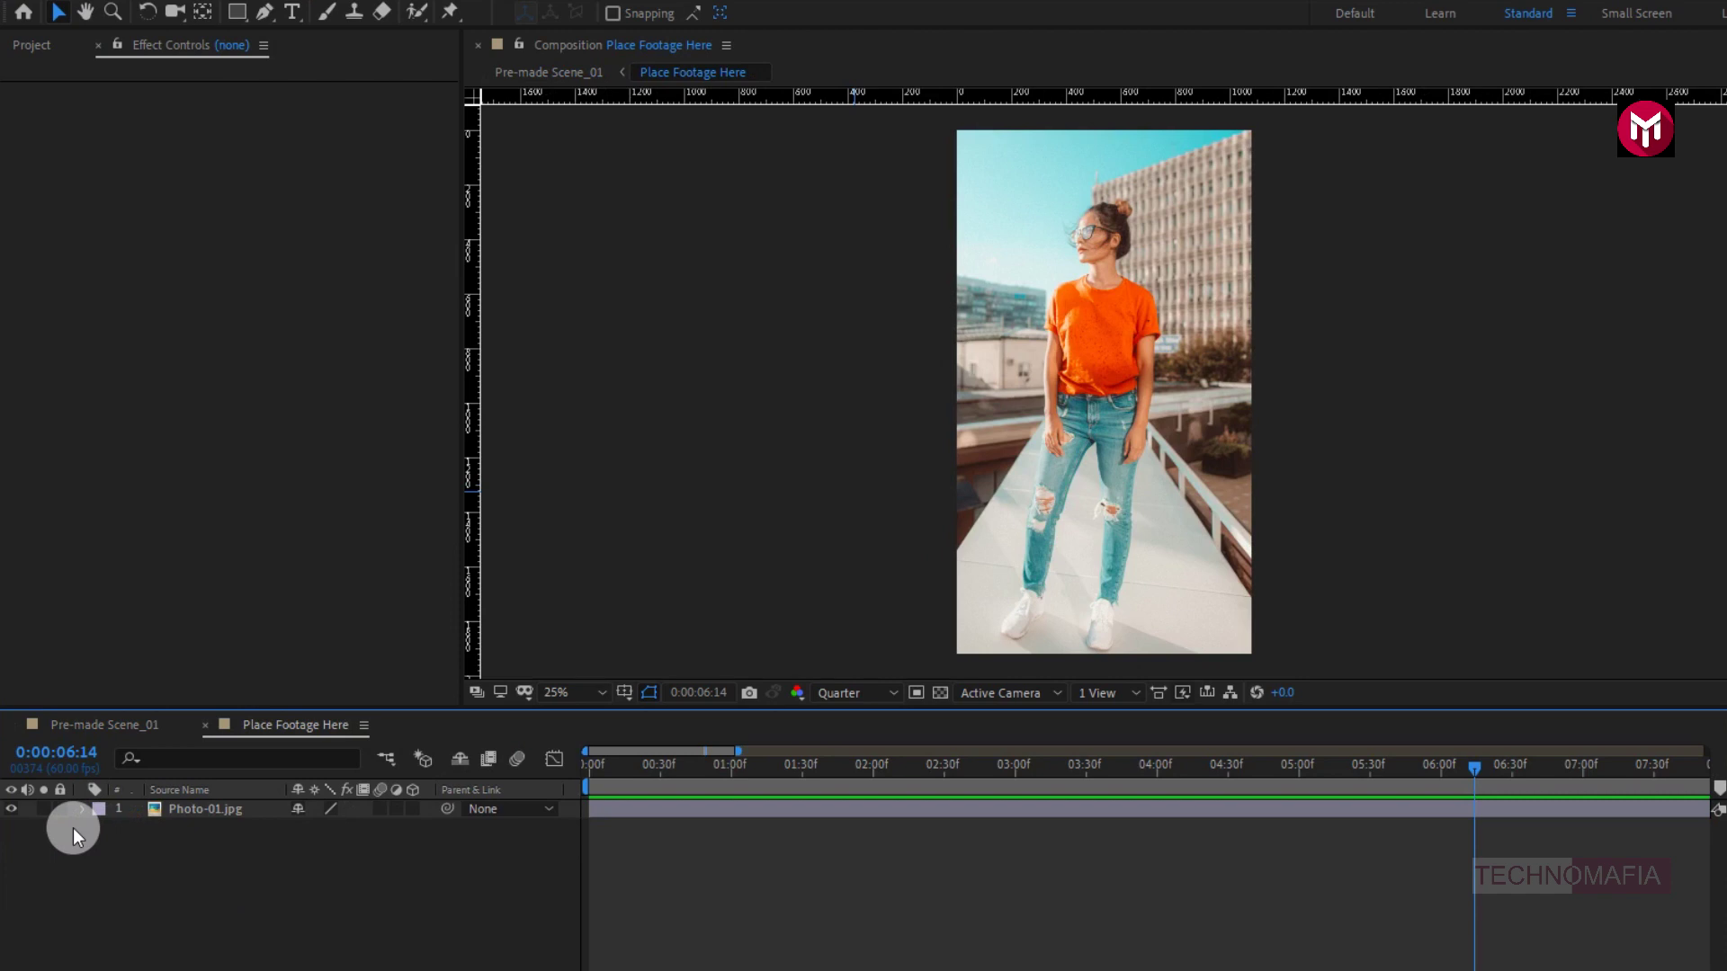
click(203, 724)
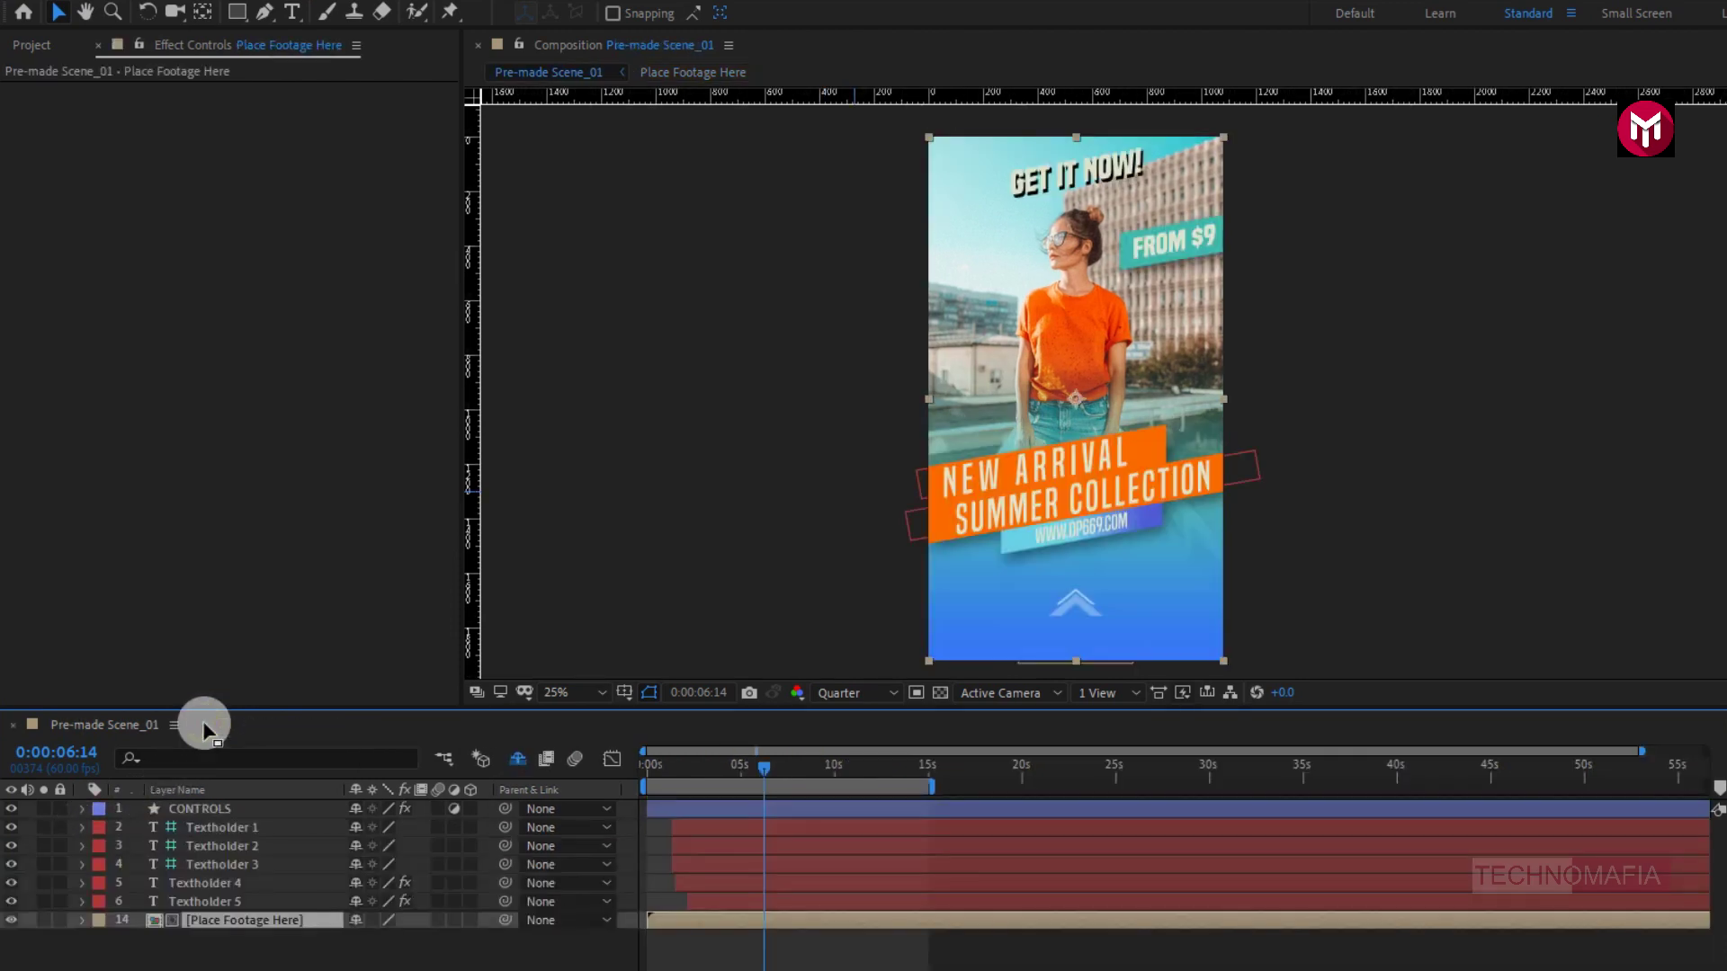
Step: Open the Pre-made Scene_03 composition and display the effect controls of its CONTROLS layer
click(25, 52)
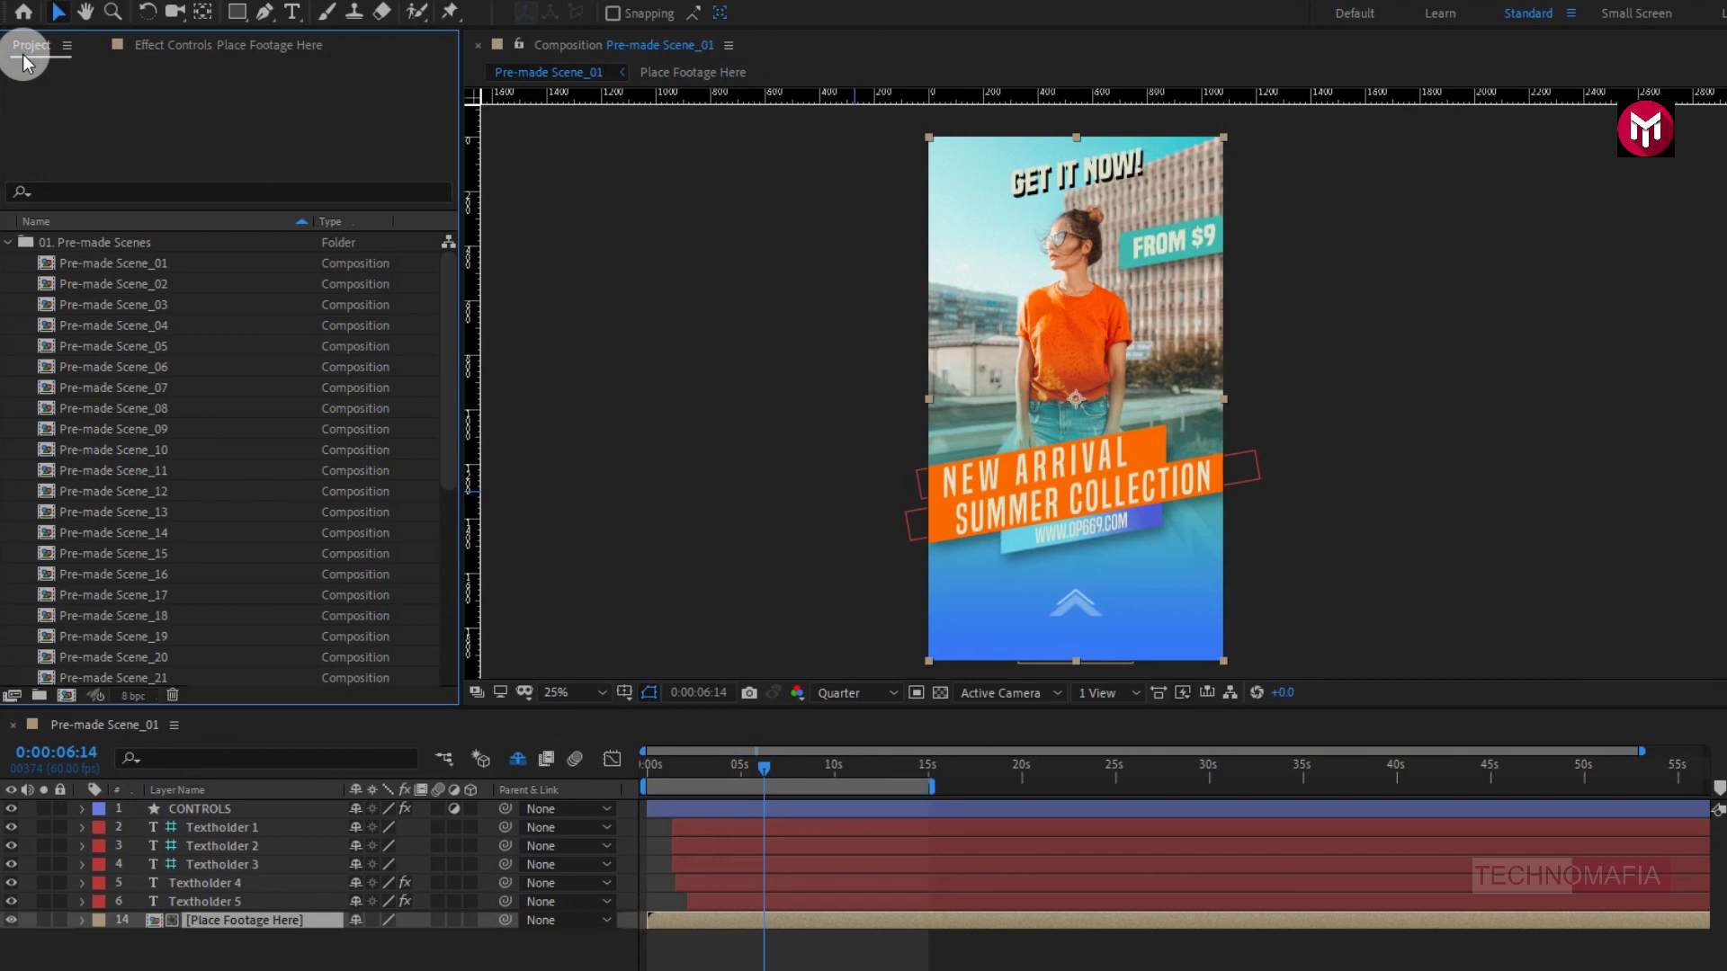
click(109, 305)
double_click(109, 305)
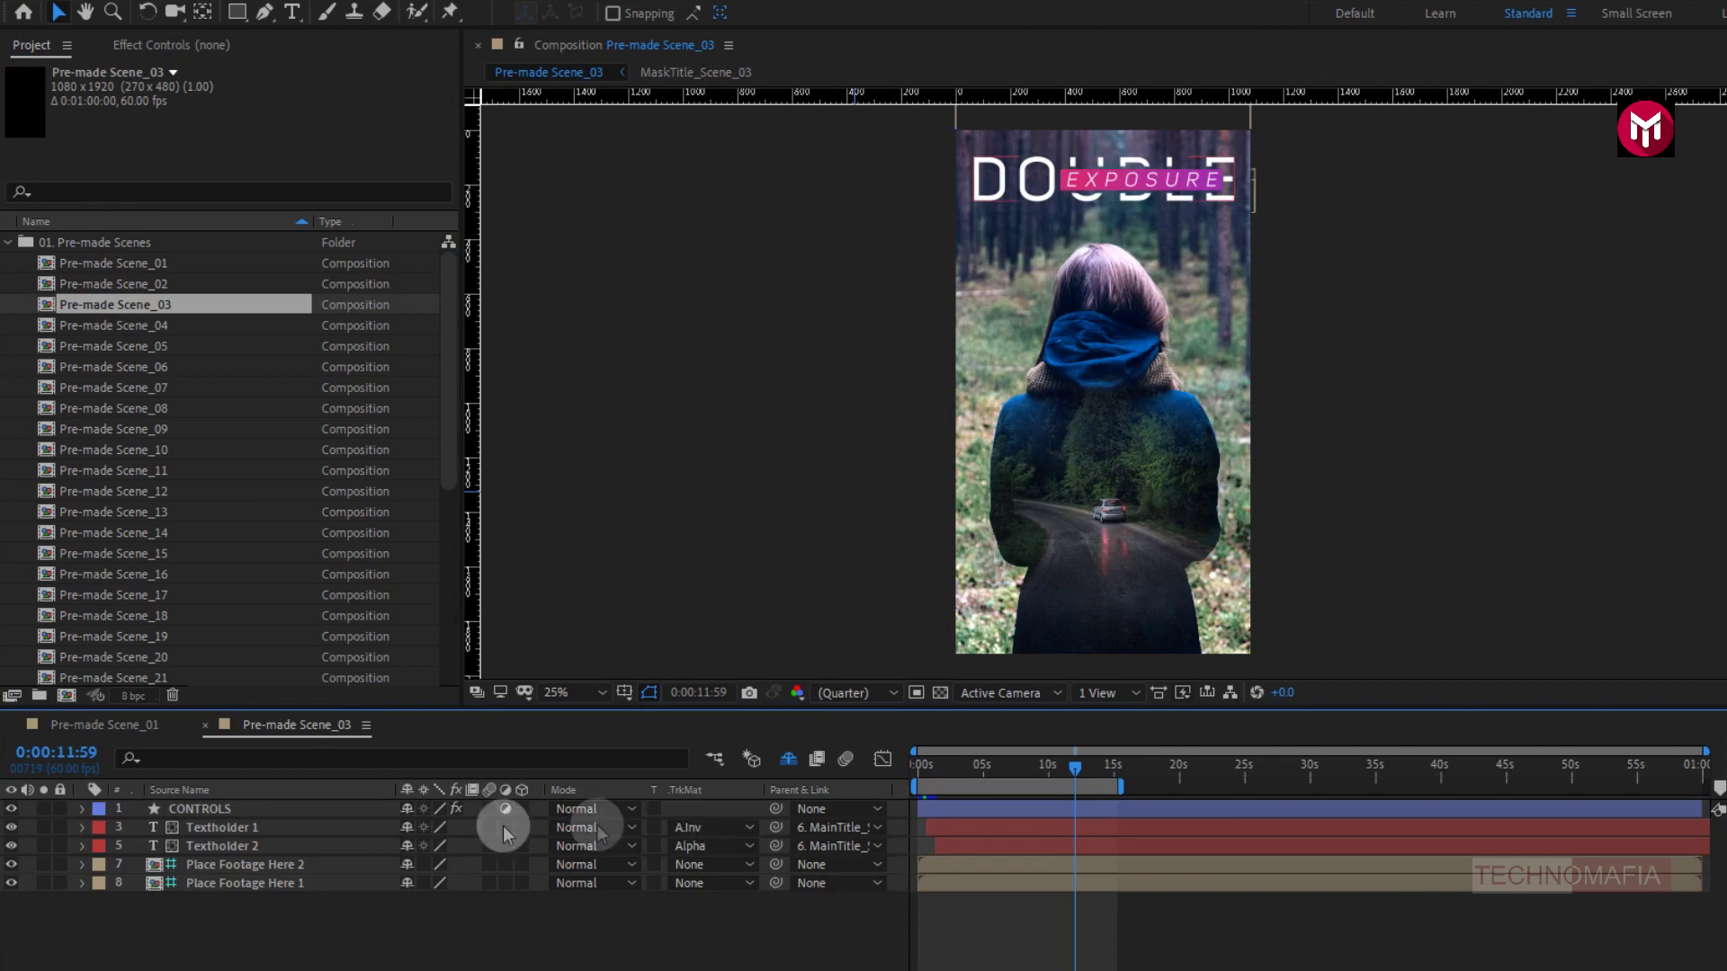
click(214, 810)
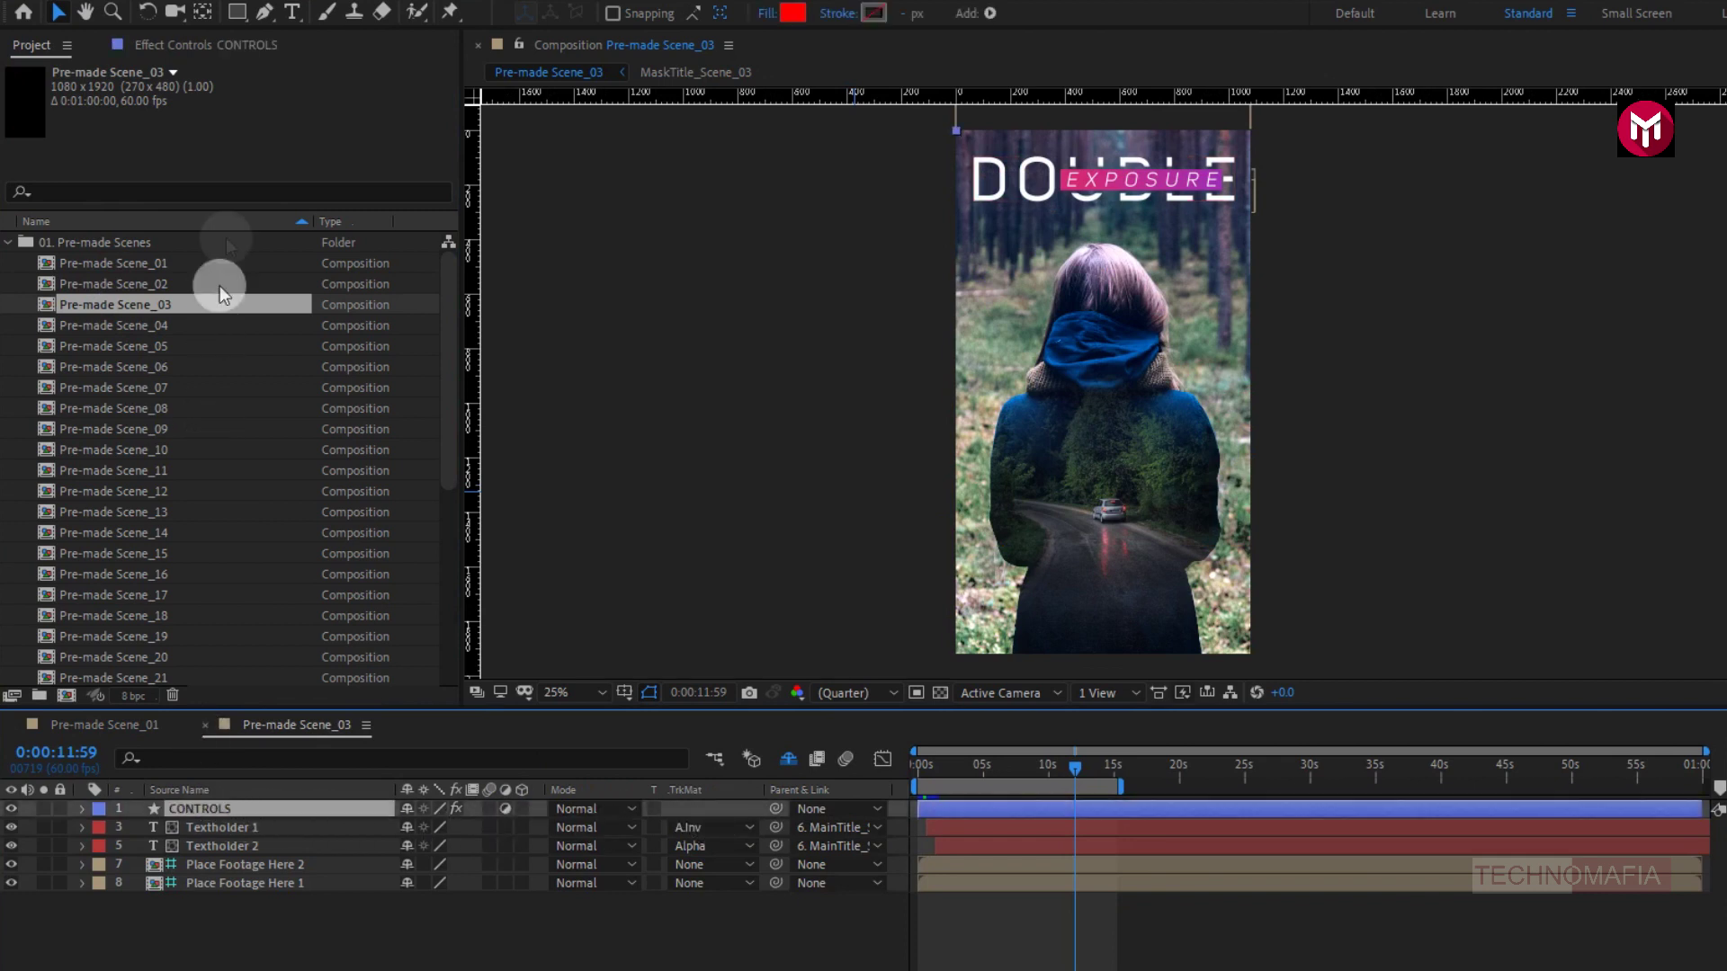
click(232, 47)
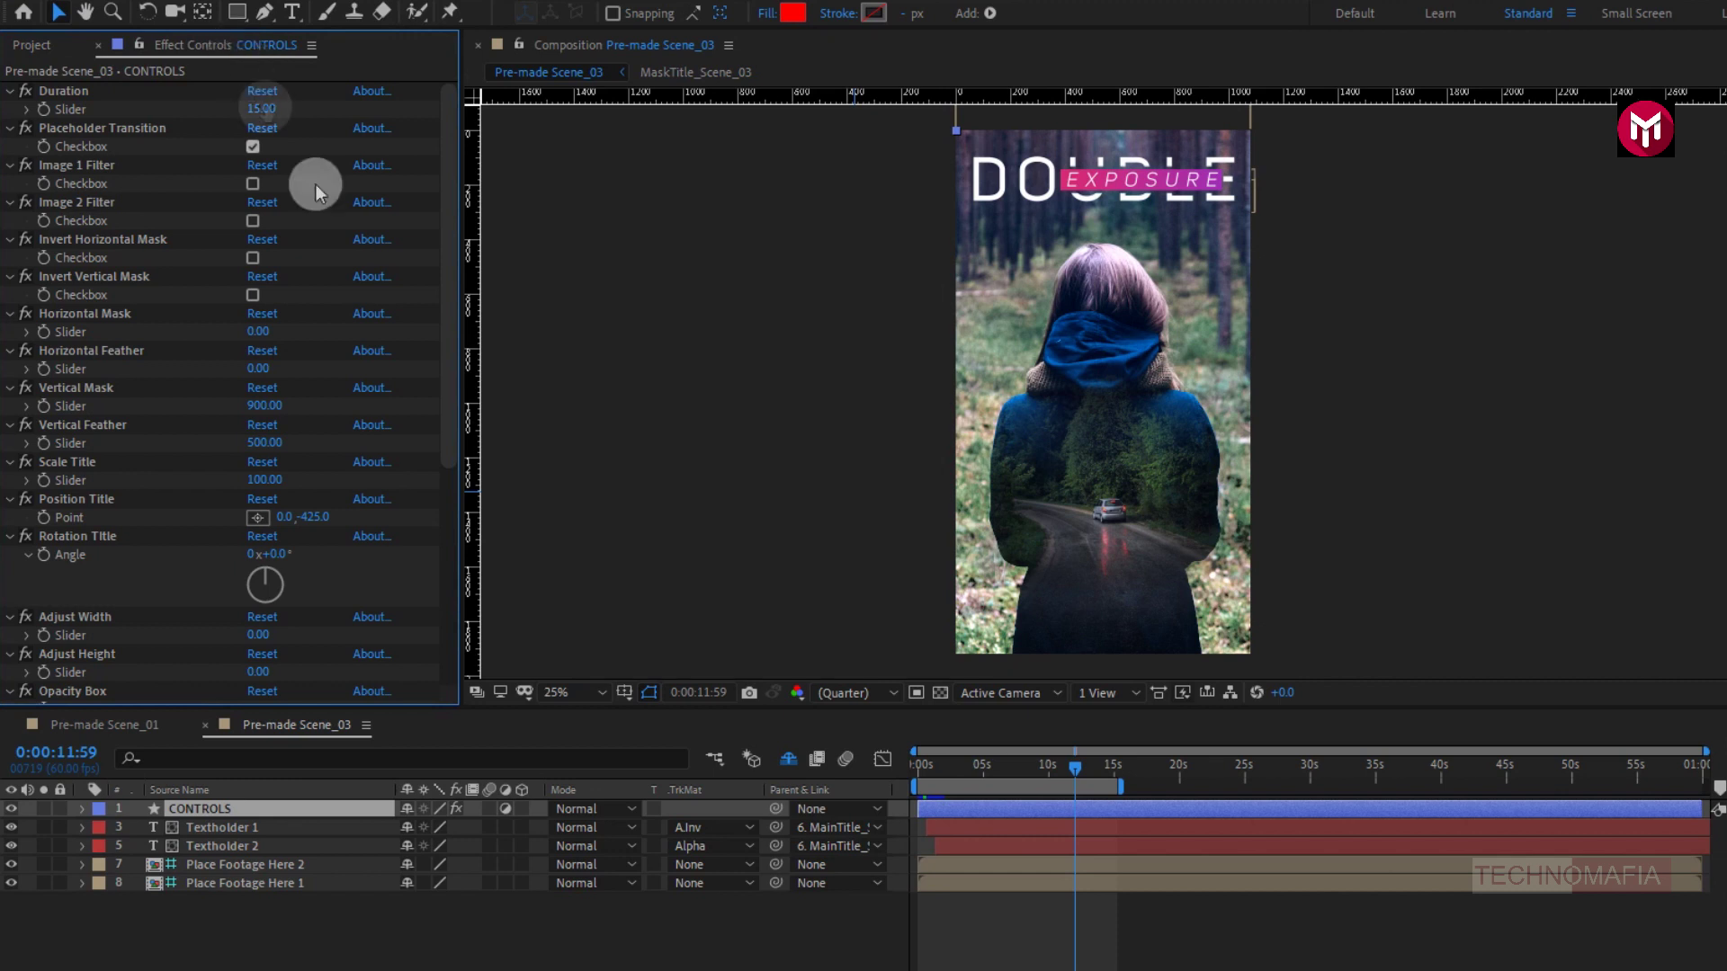
Step: Preview the Pre-made Scene_03 animation from the start of the timeline
click(918, 772)
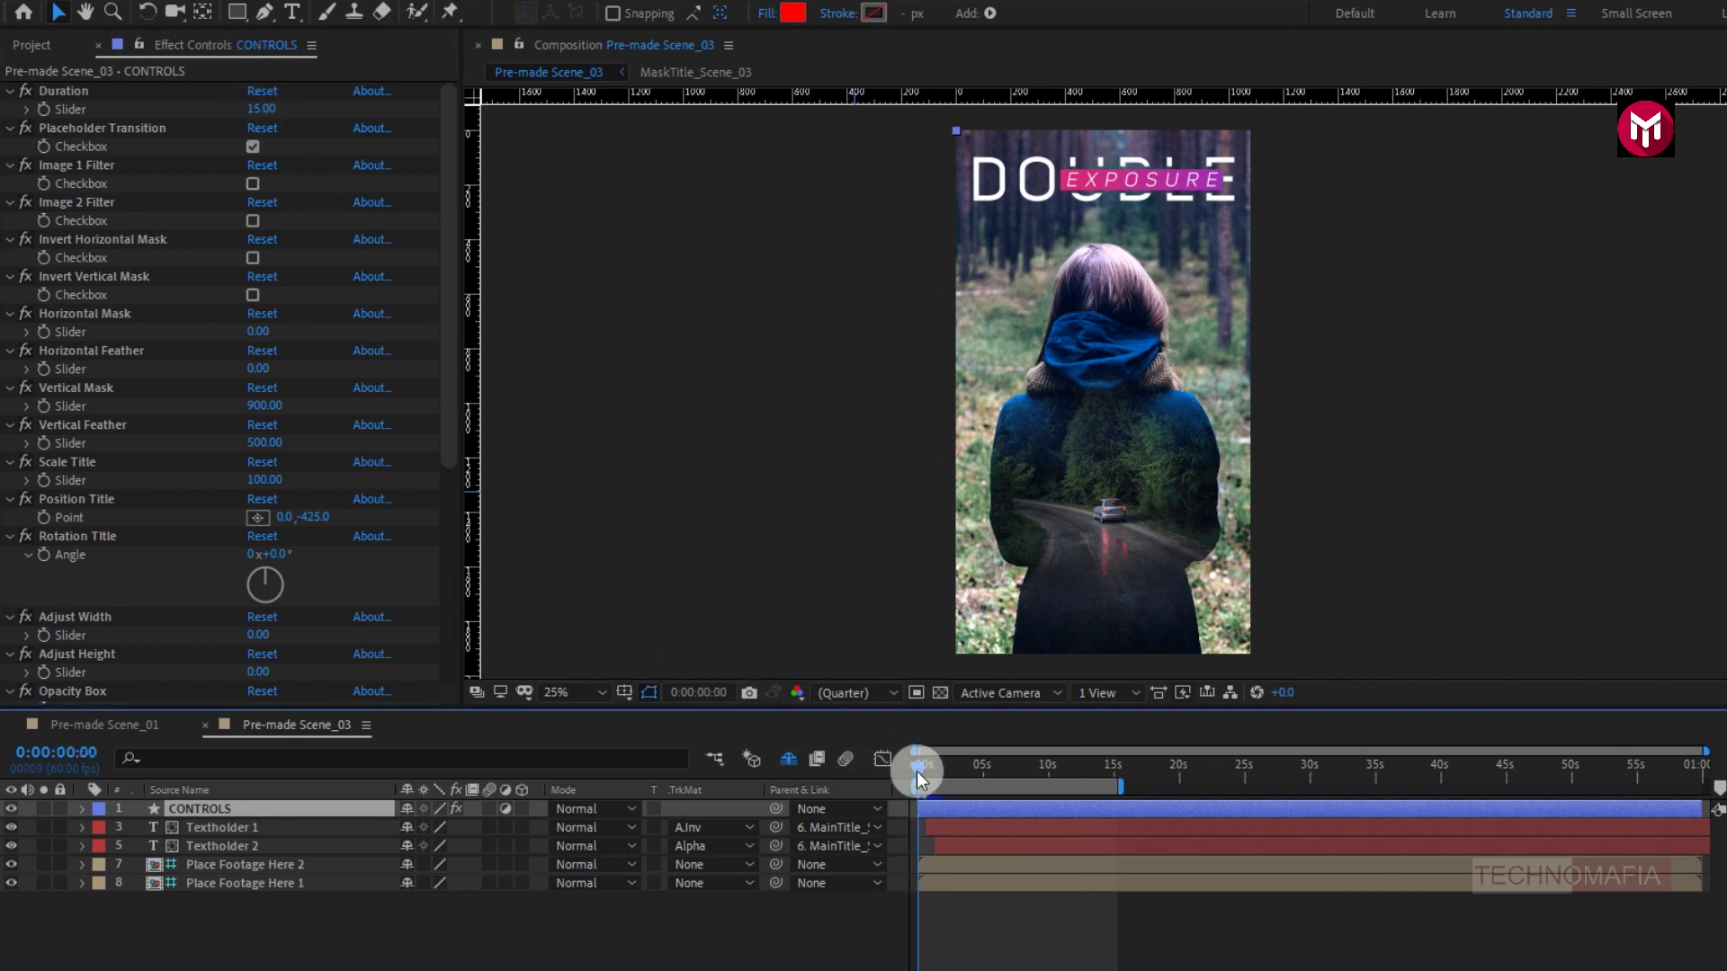
key(space)
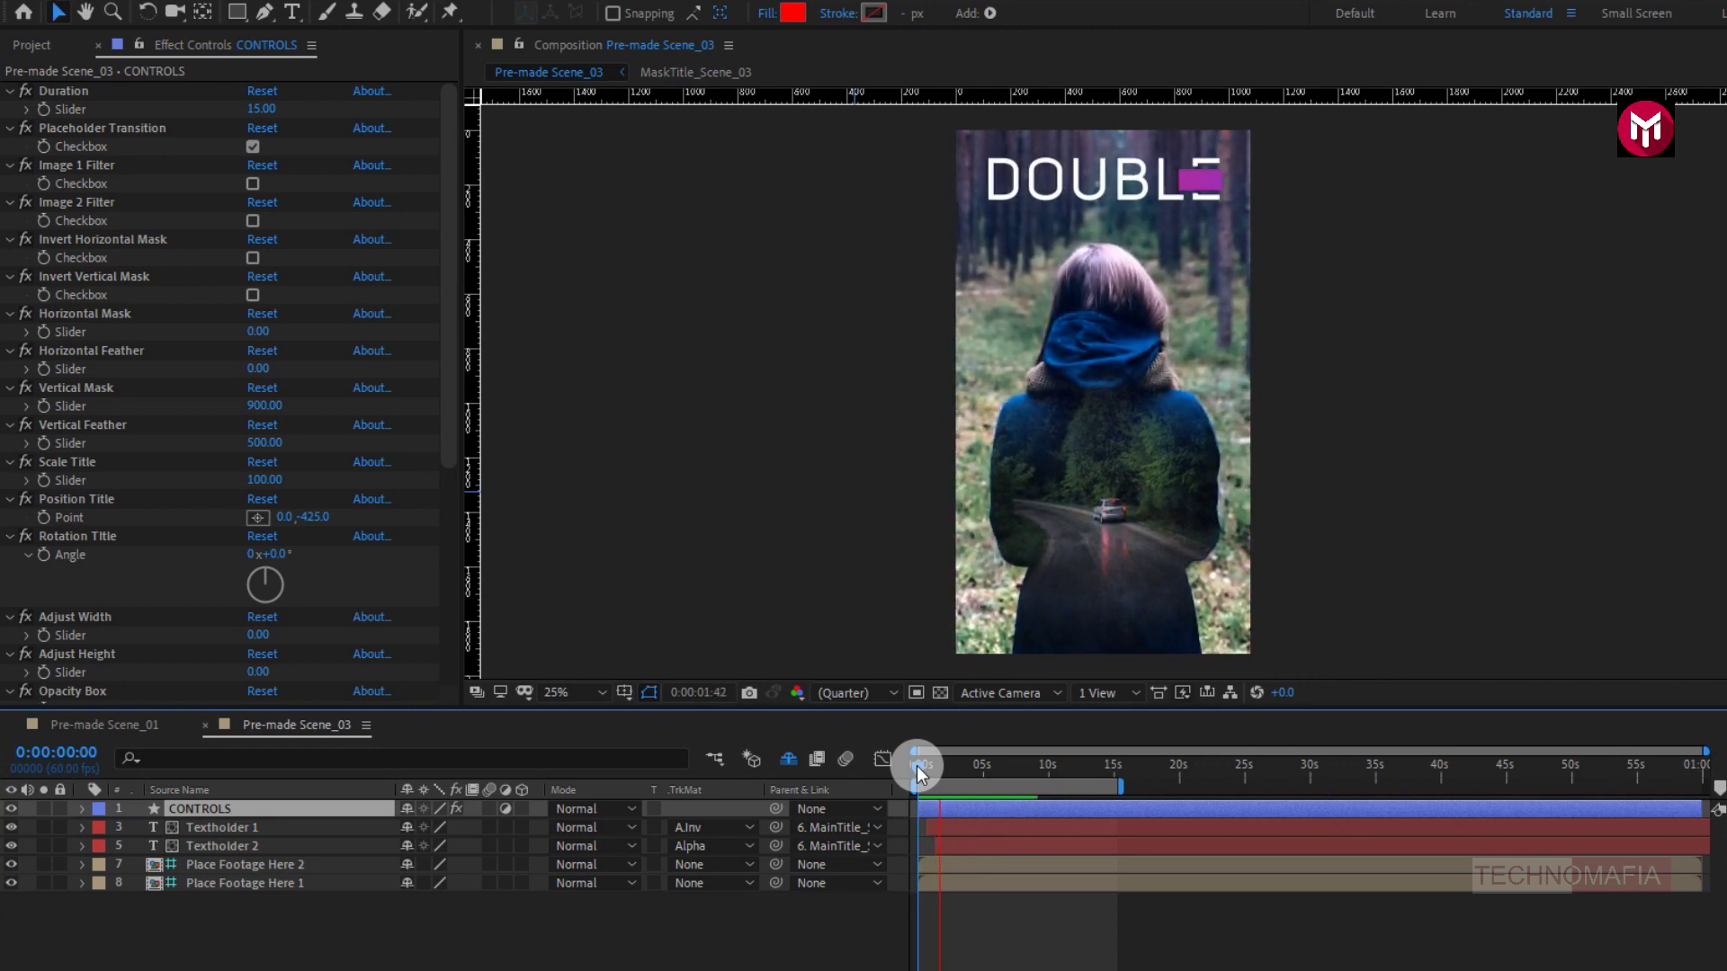
key(space)
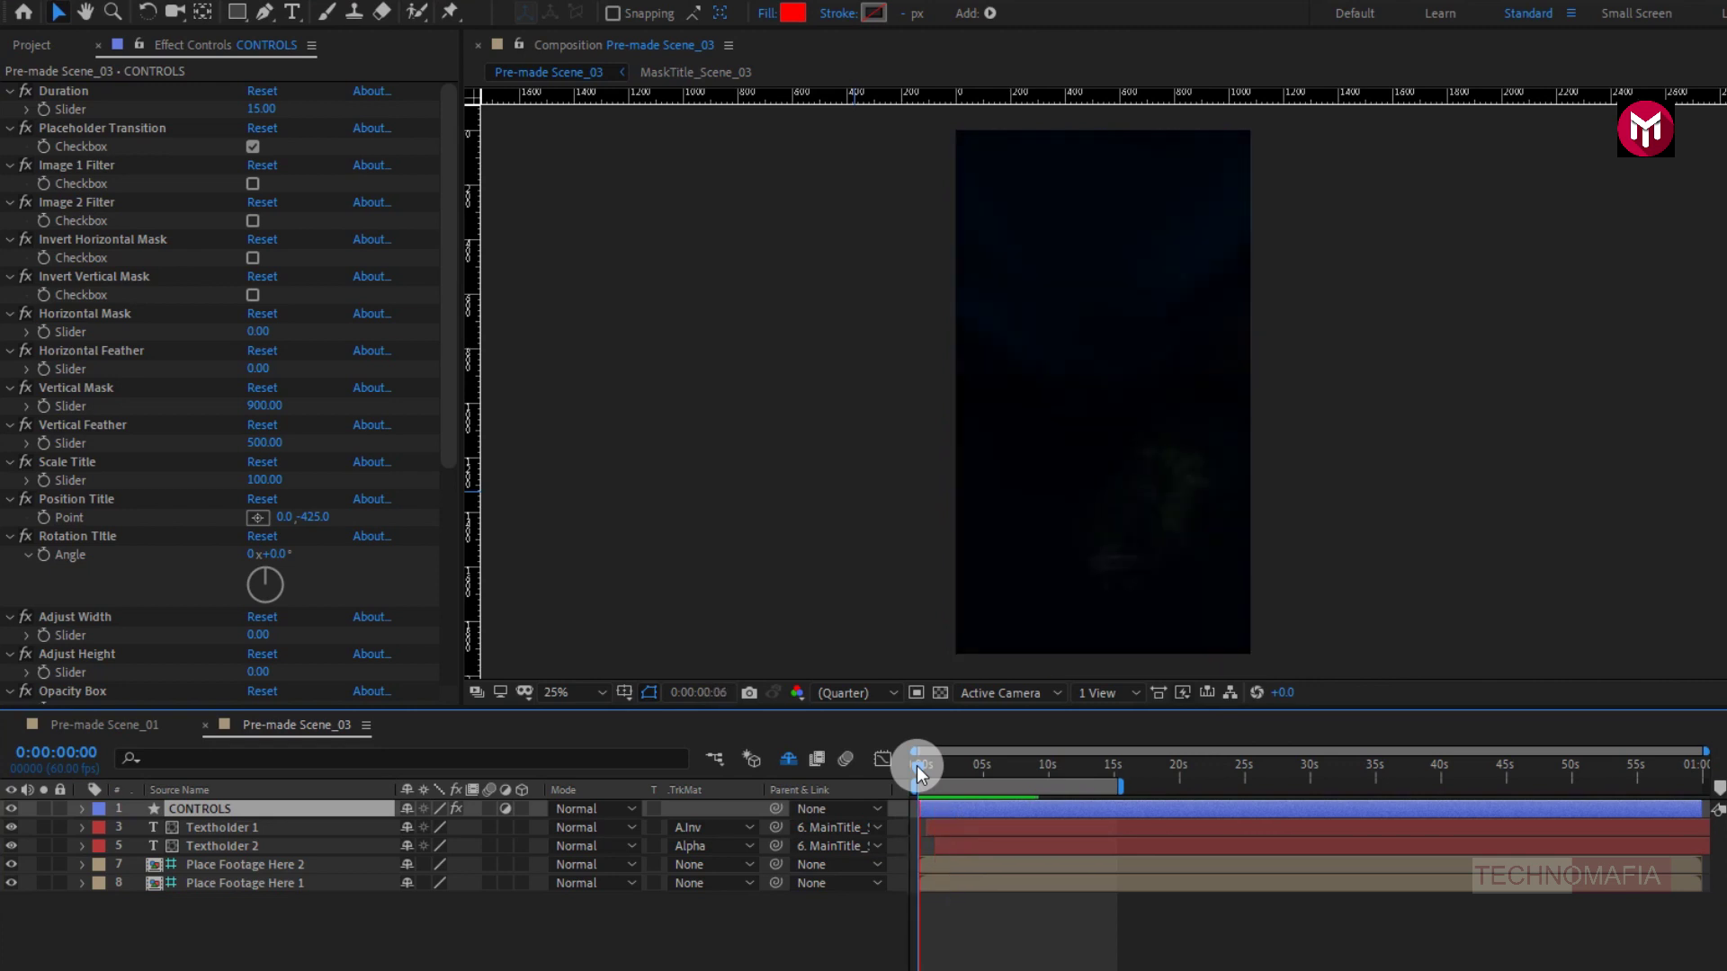
Step: Open the Pre-made Scene_12 composition from the project and preview its animation
click(19, 53)
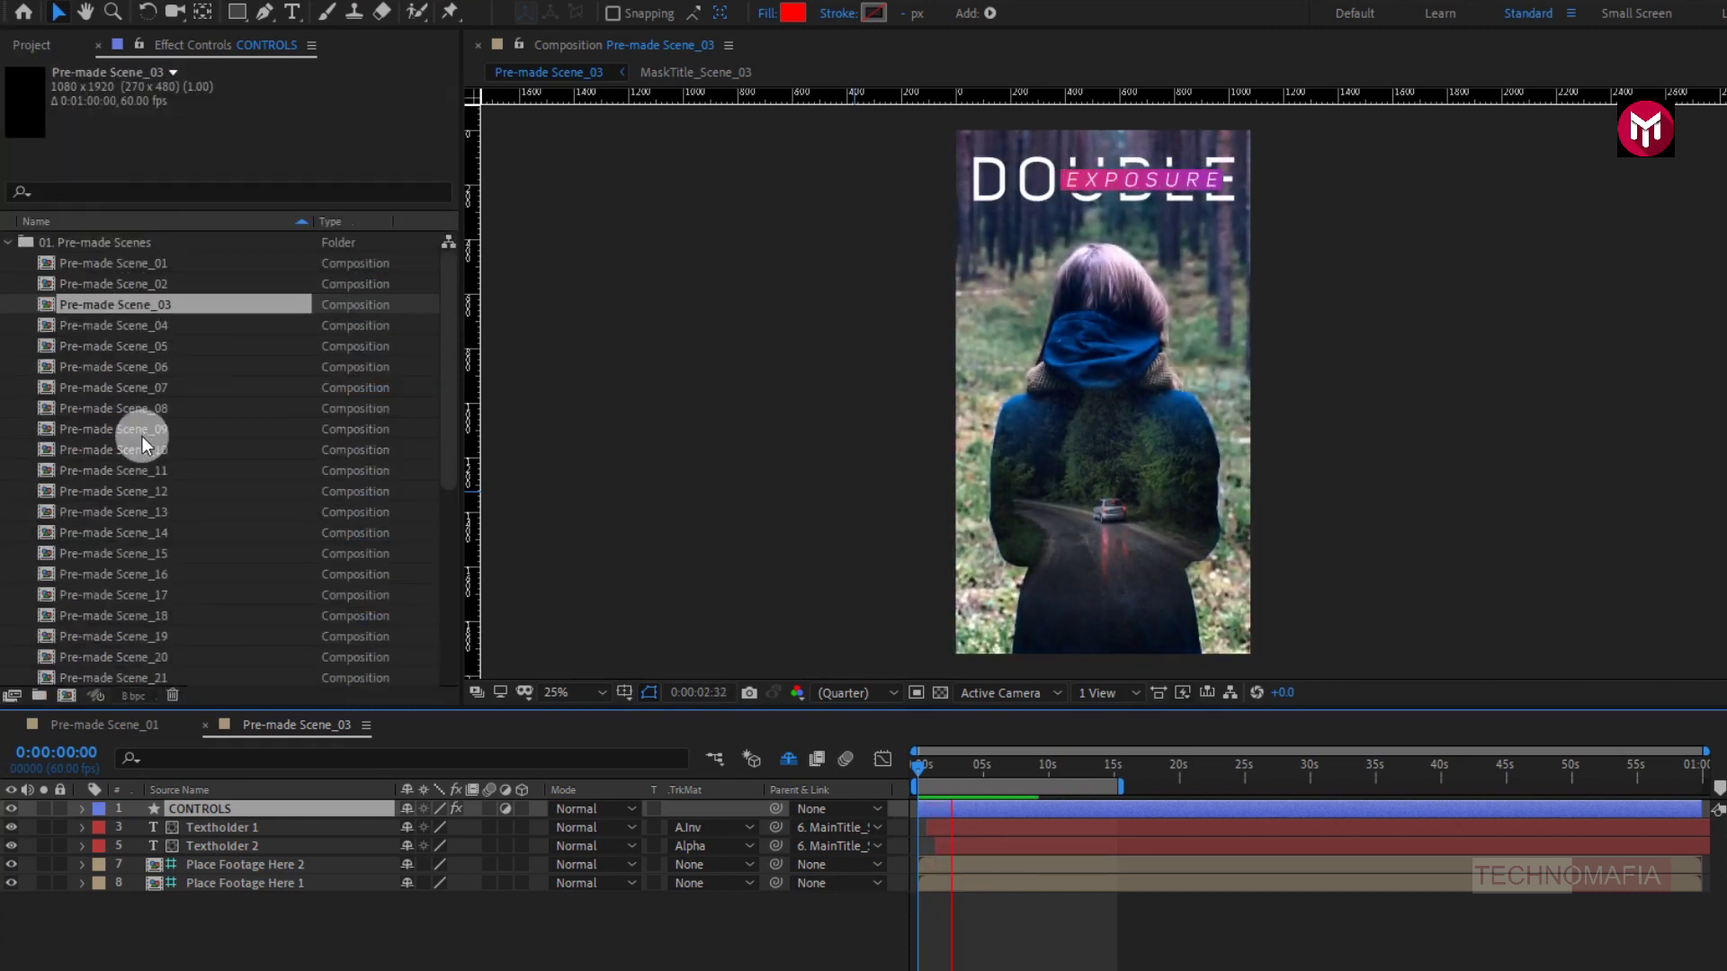
click(137, 494)
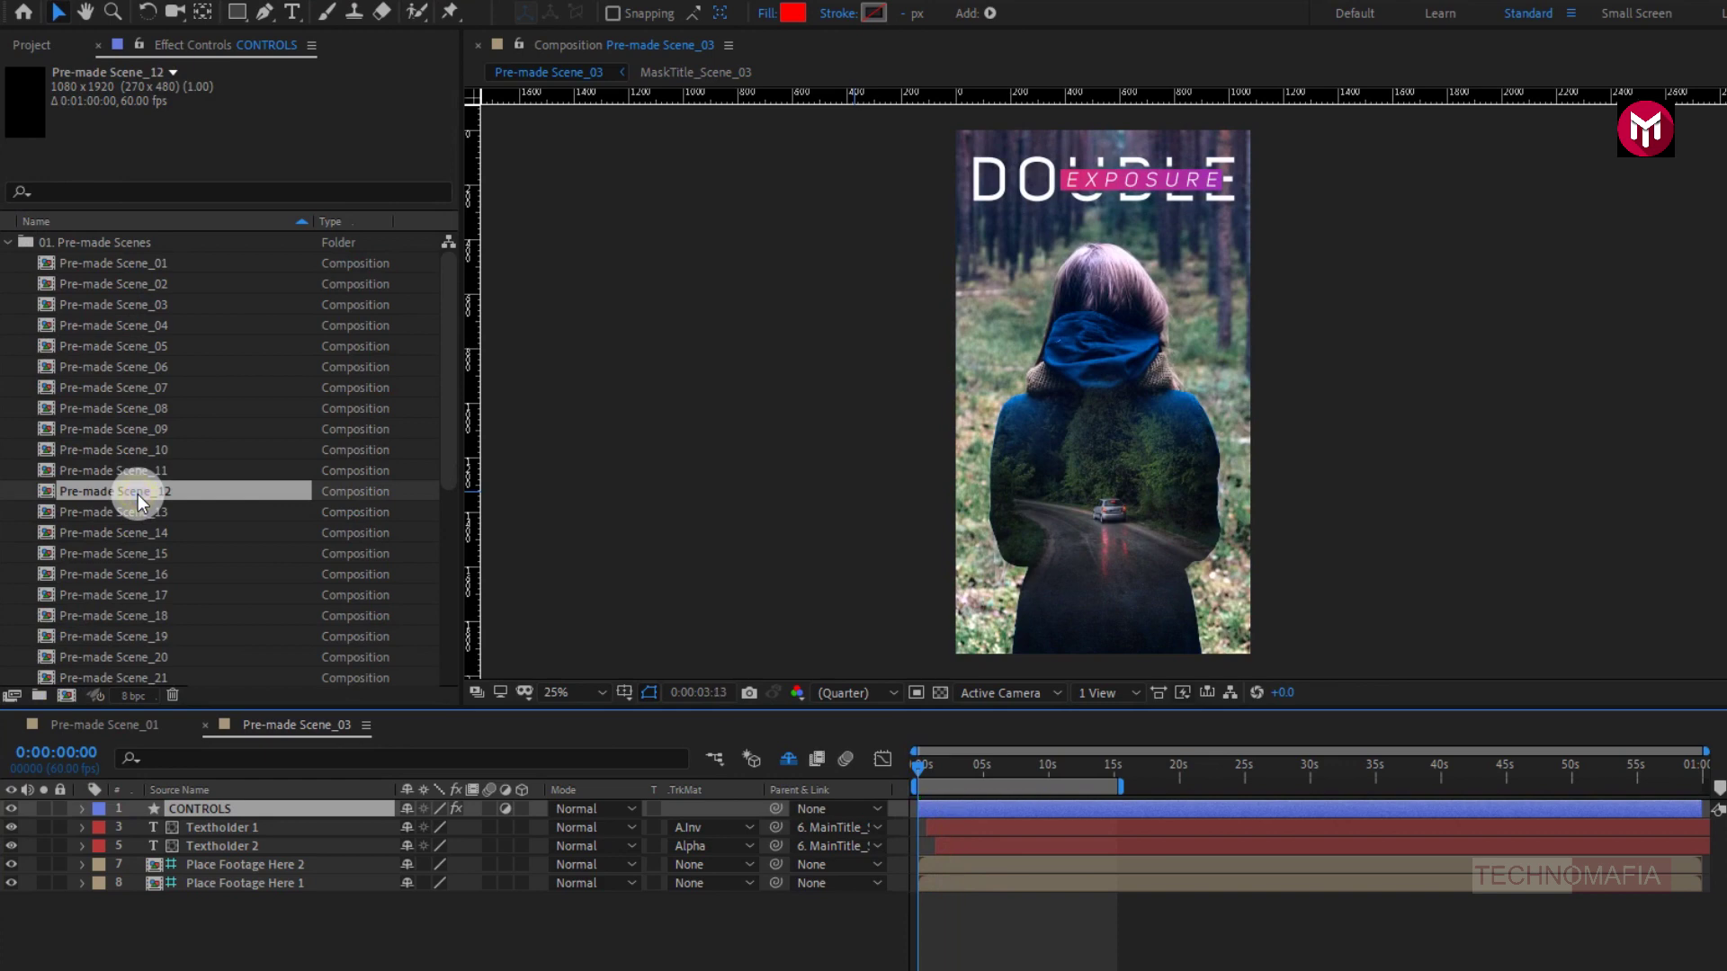
double_click(138, 494)
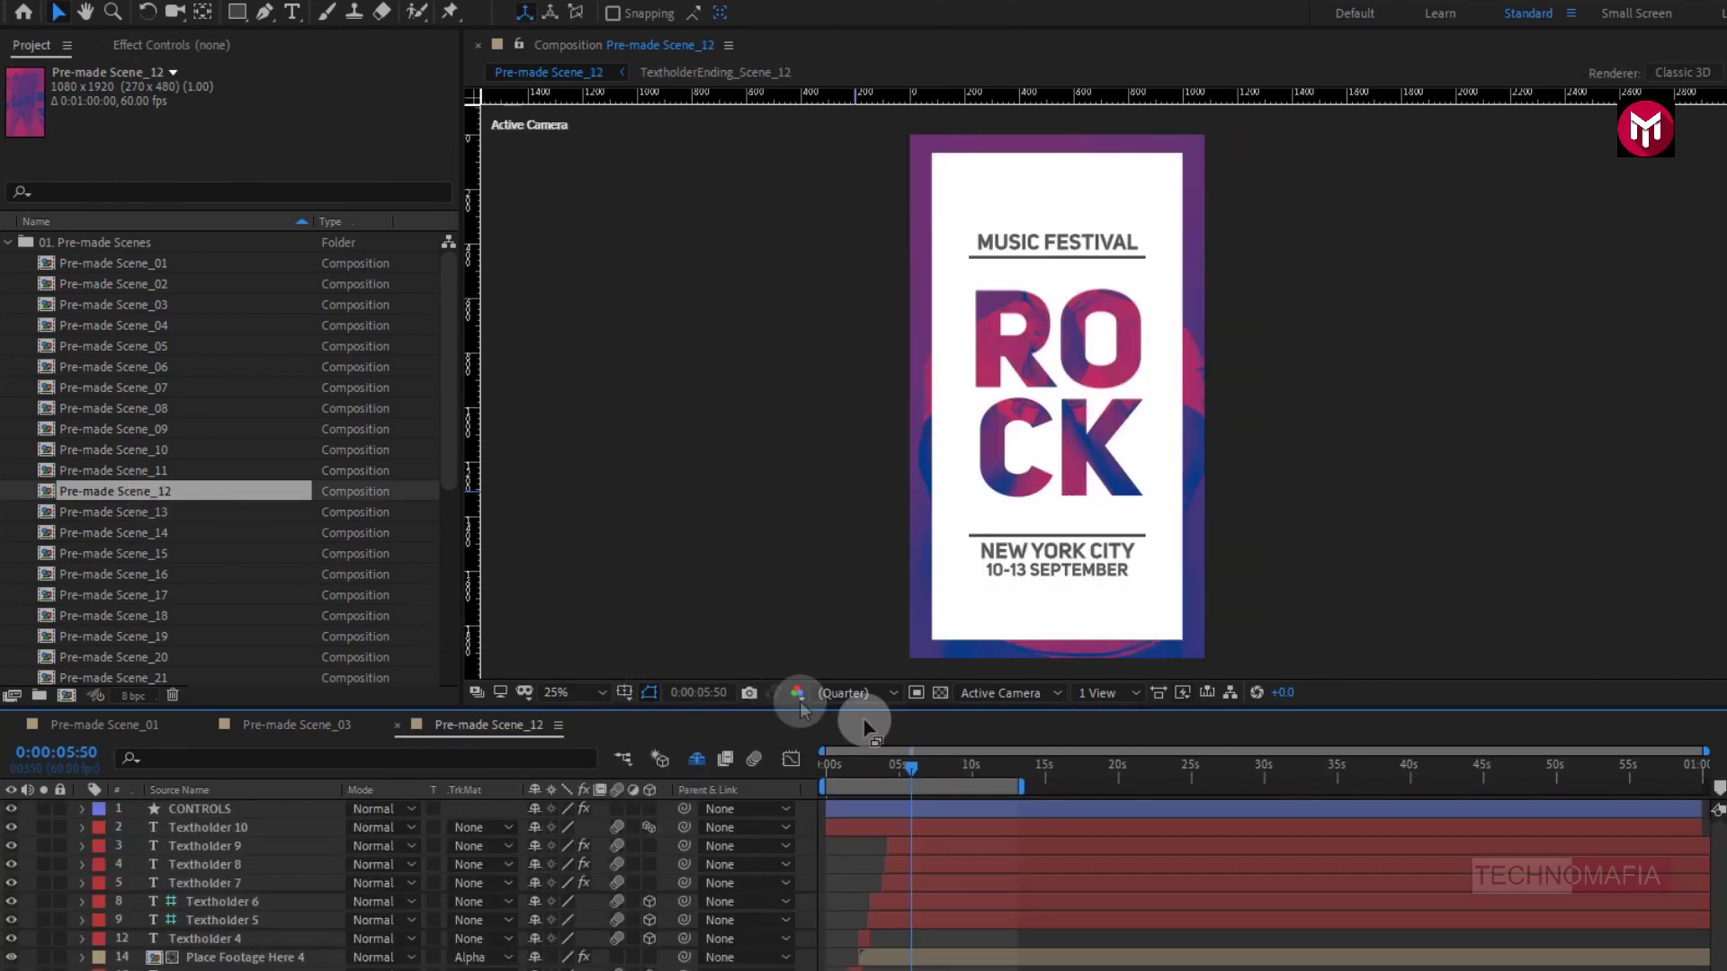
click(911, 764)
key(space)
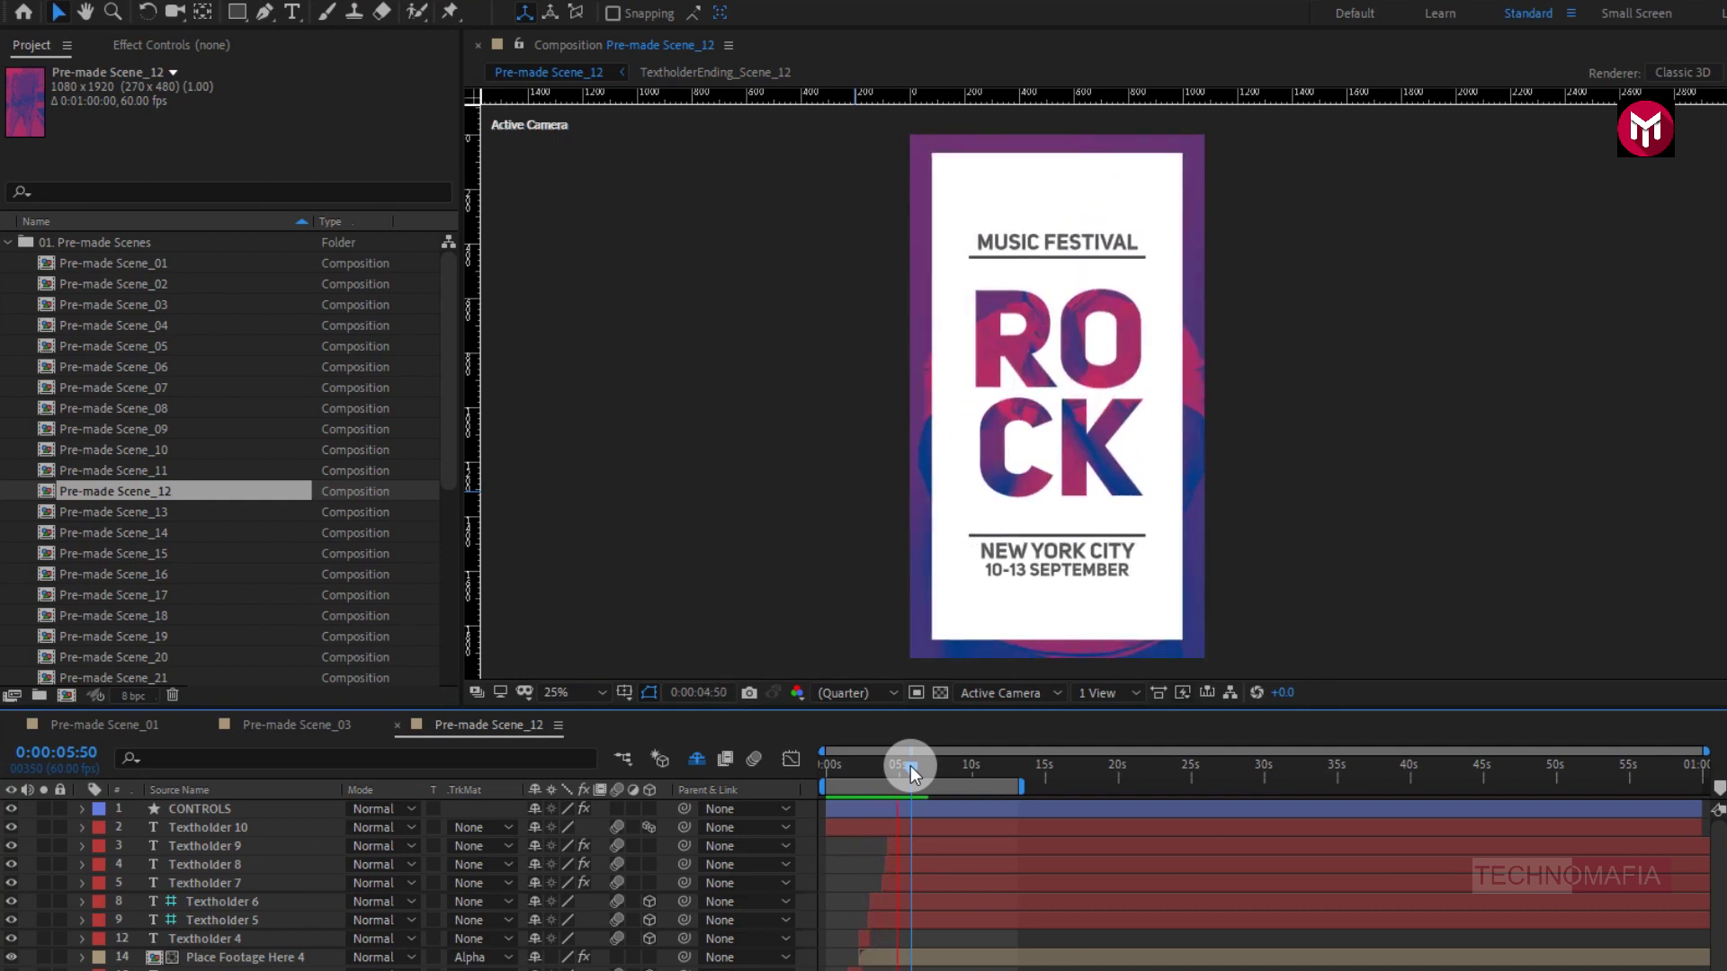
click(911, 769)
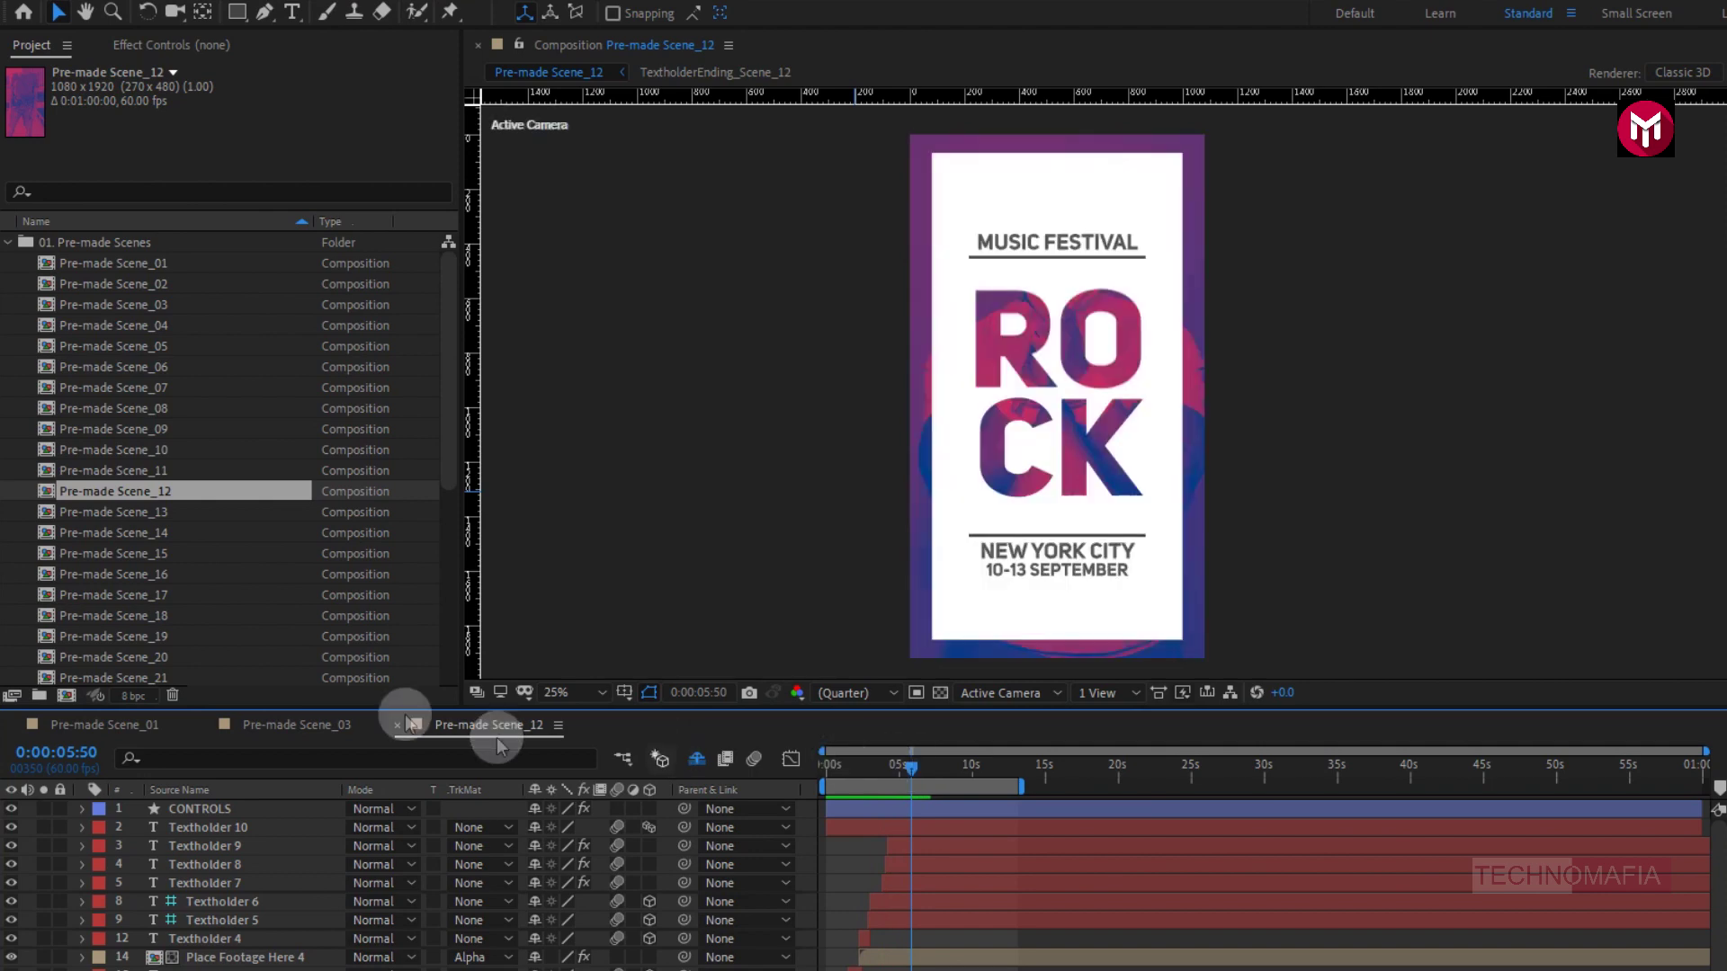
Step: Open the Pre-made Scene_16 composition from the project and preview its animation from the start of the timeline
click(135, 576)
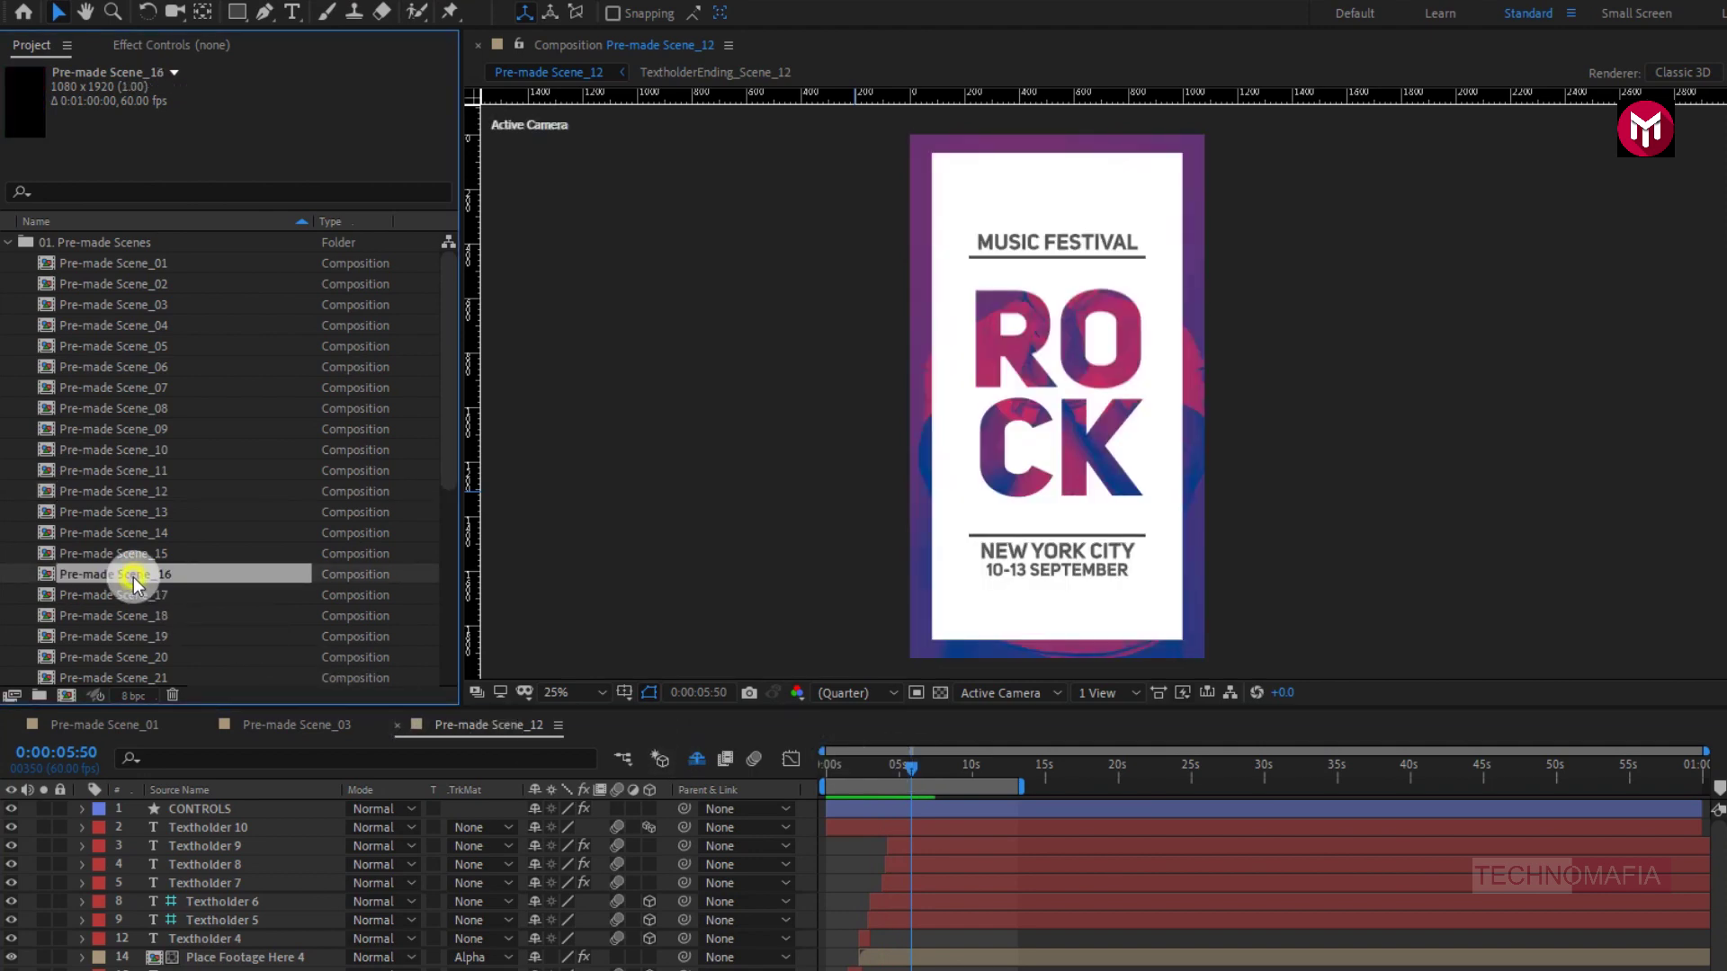
double_click(135, 575)
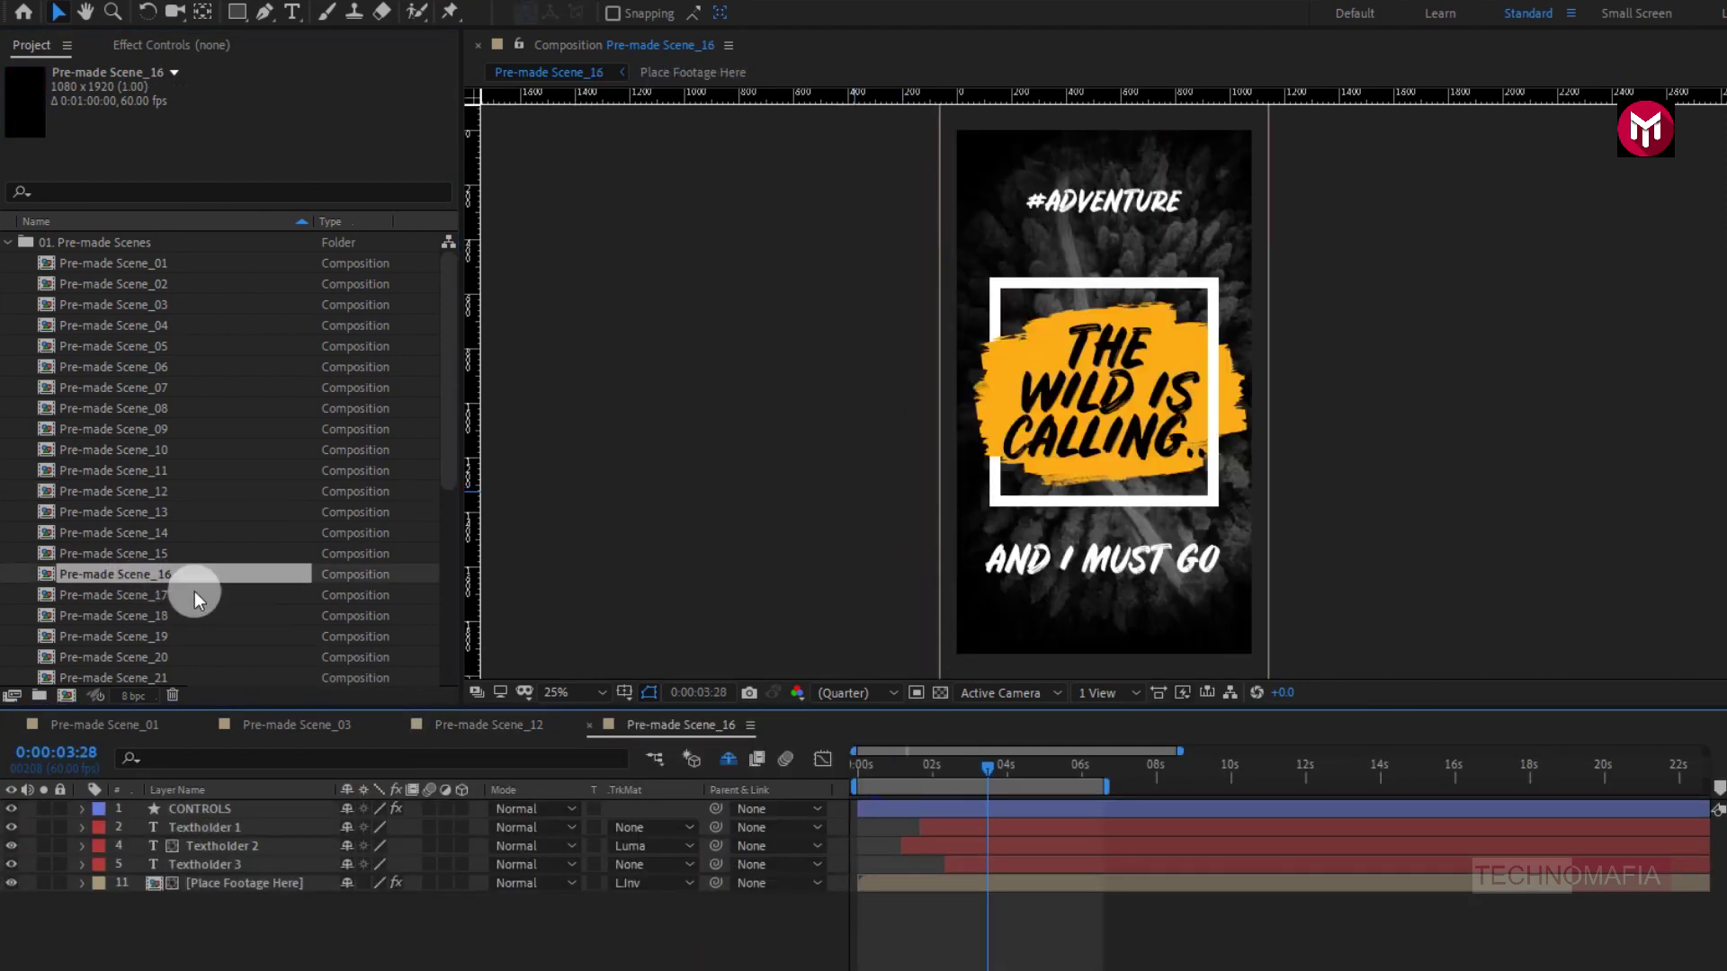
key(space)
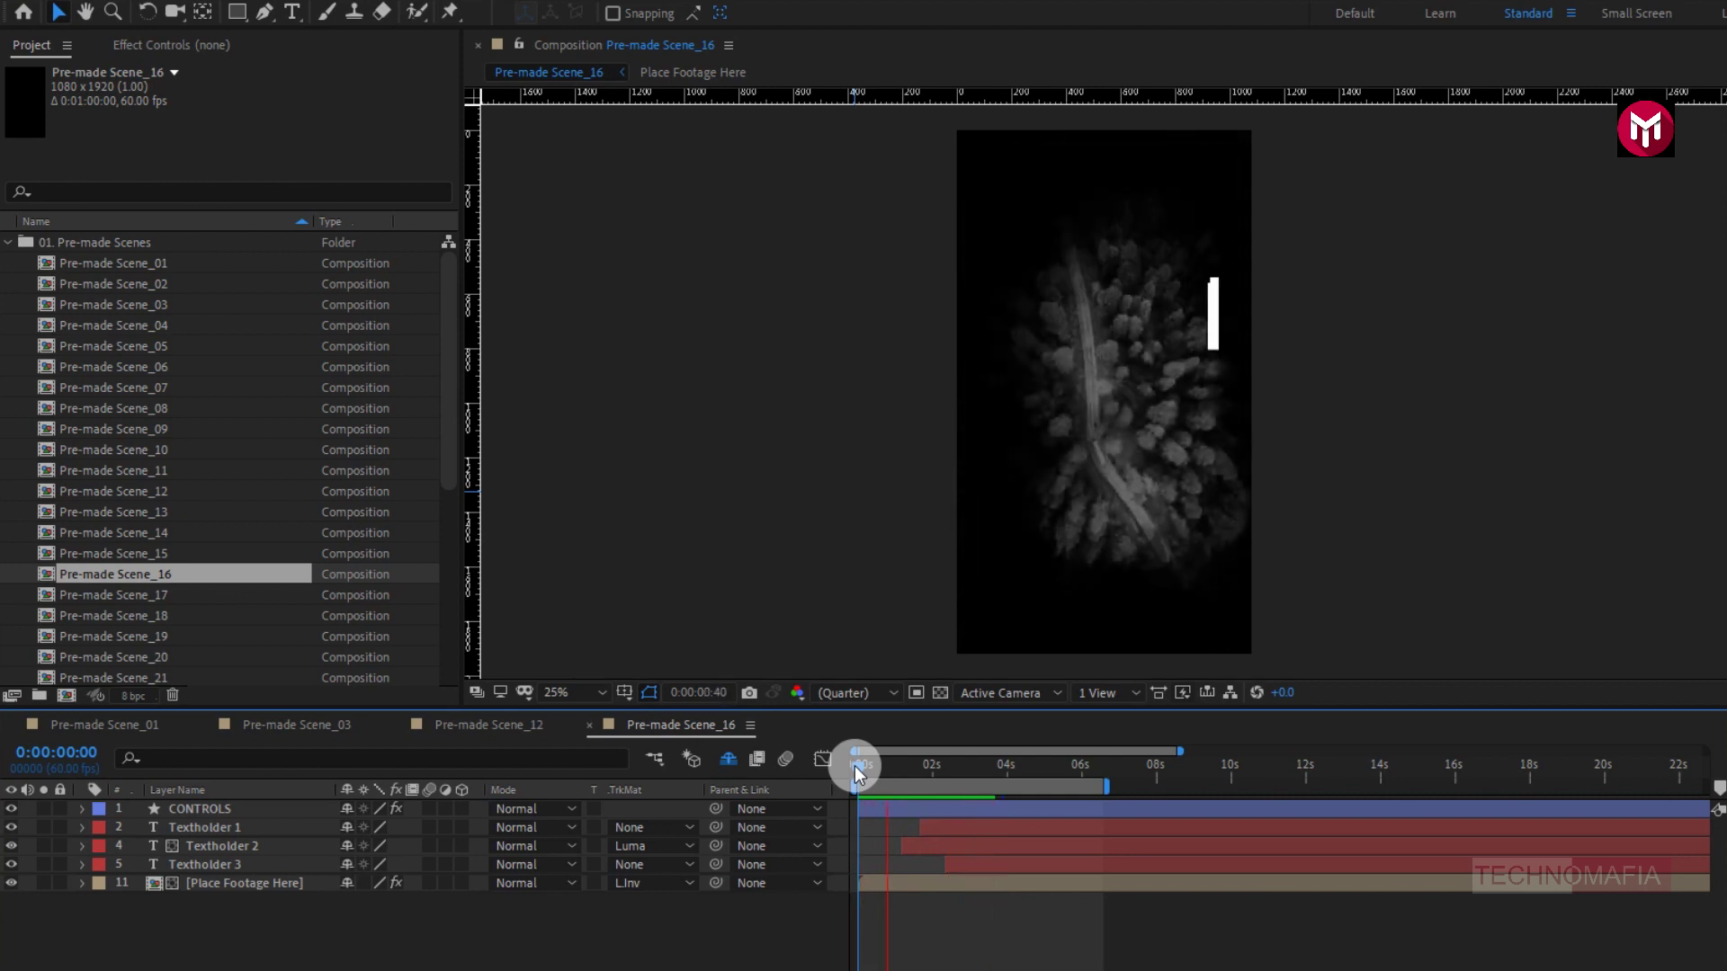
key(space)
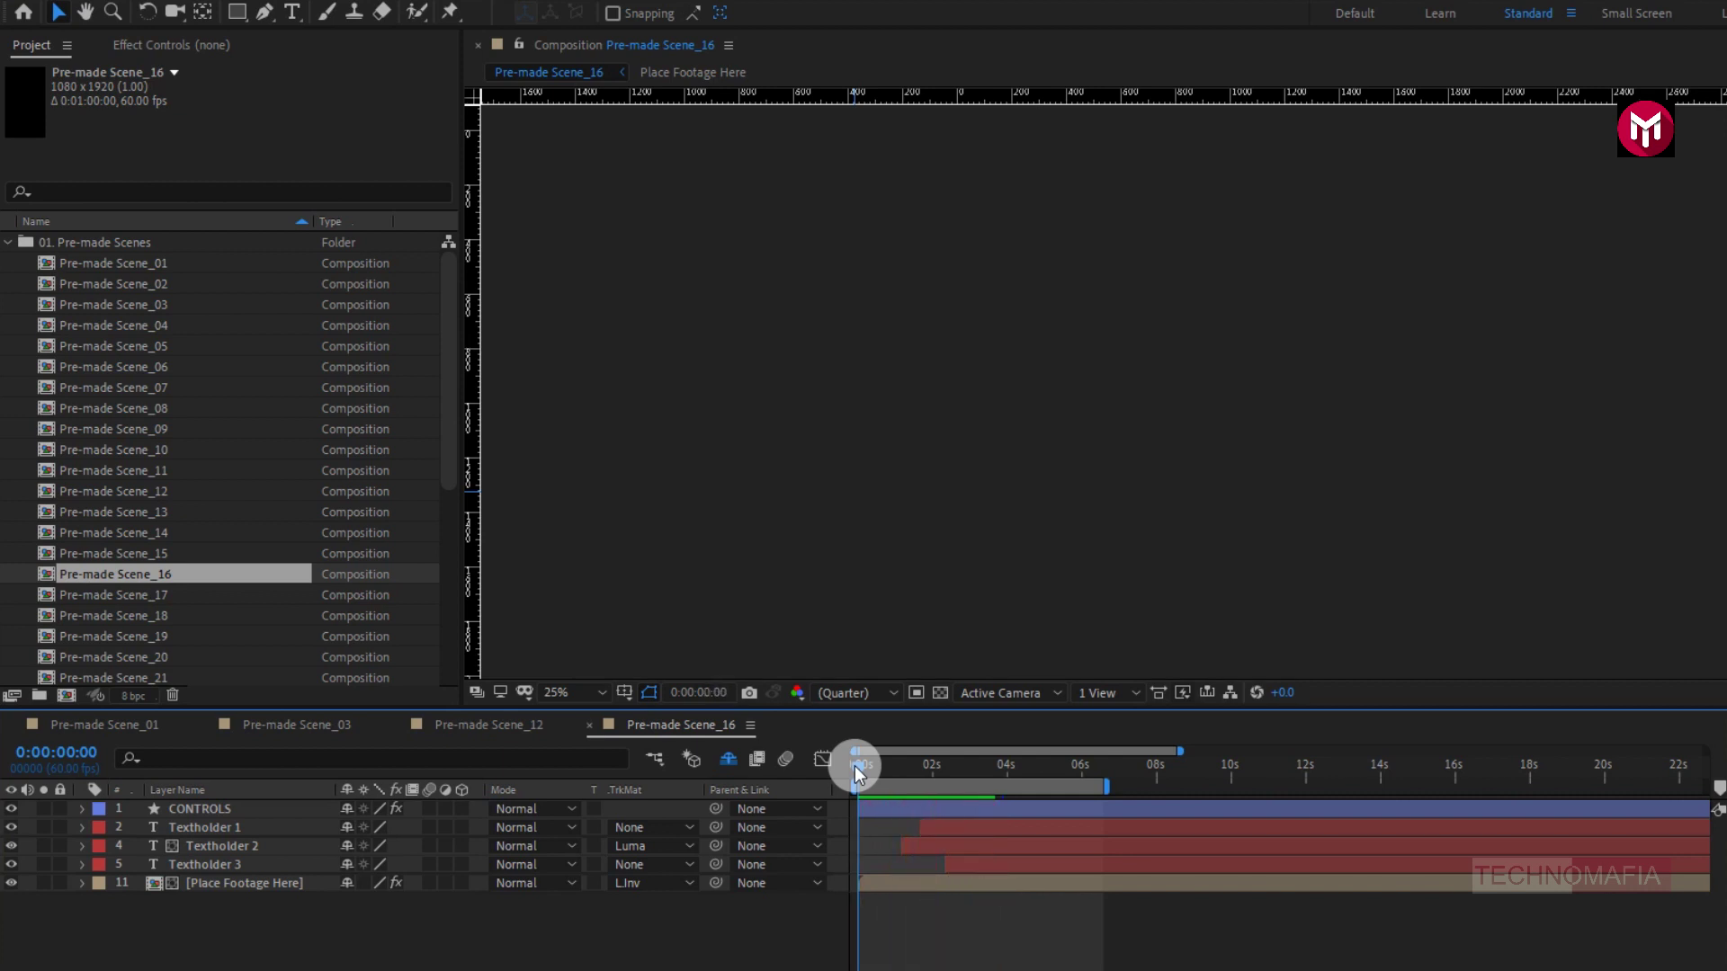
Step: Collapse the 01. Pre-made Scenes folder and close the Pre-made Scene_16, Scene_12 and Scene_03 timelines
drag(443, 423, 456, 543)
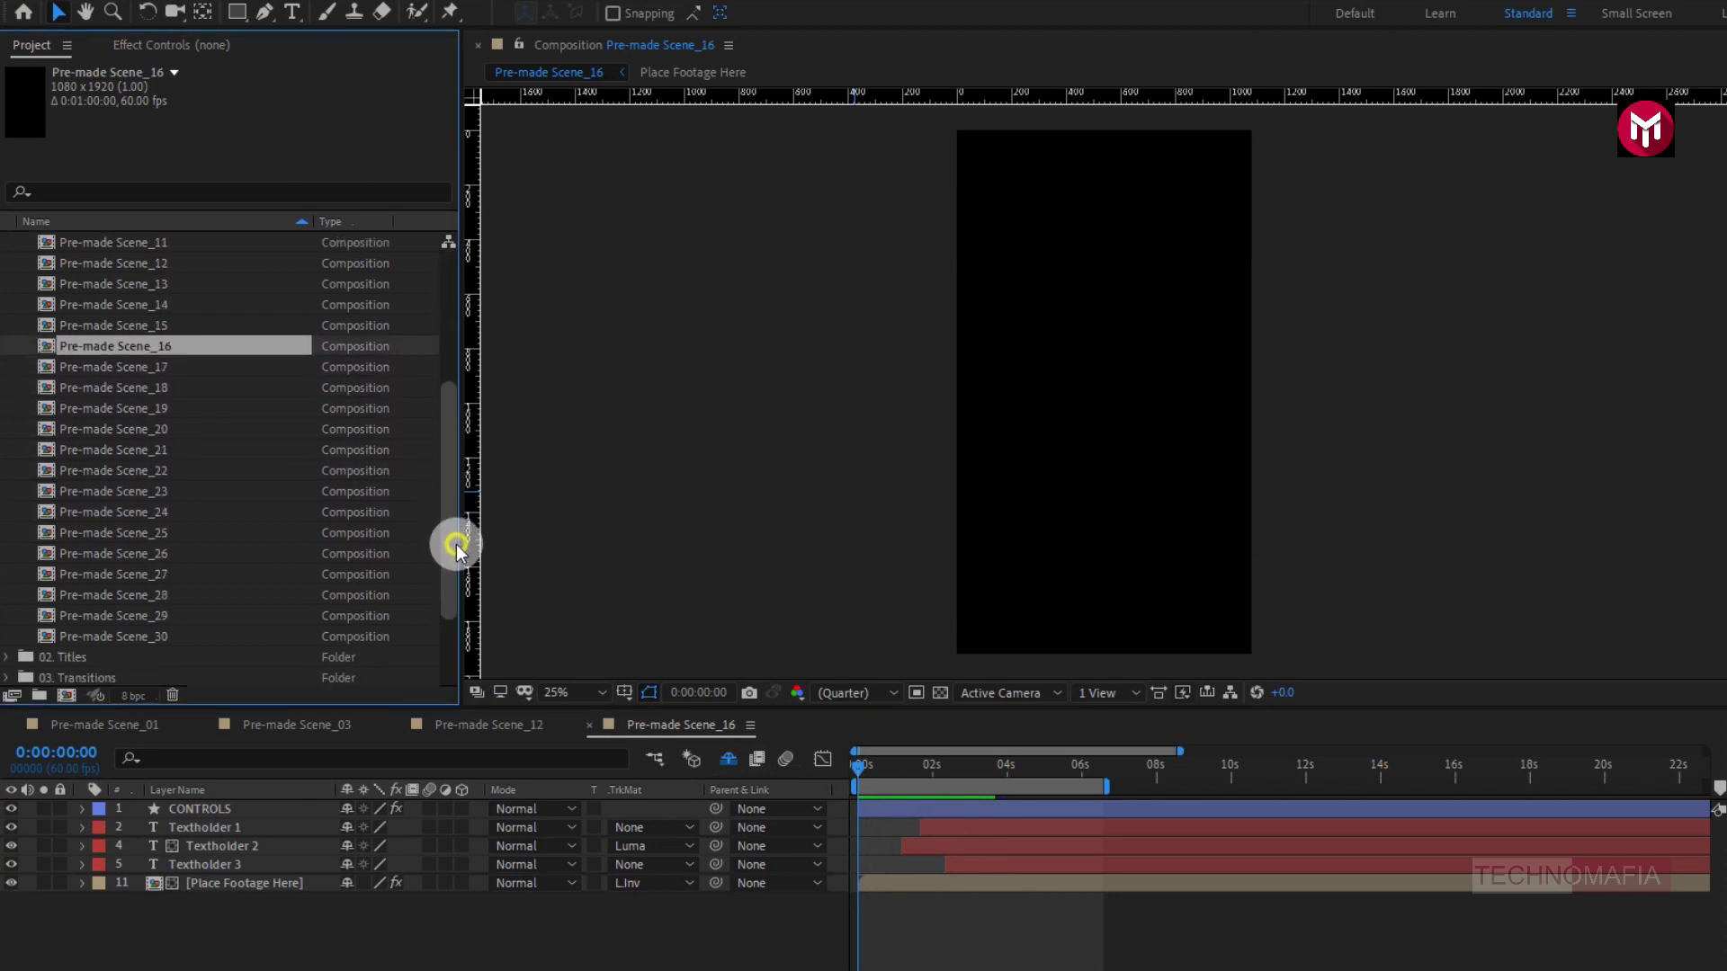
scroll(220, 607, up, 4)
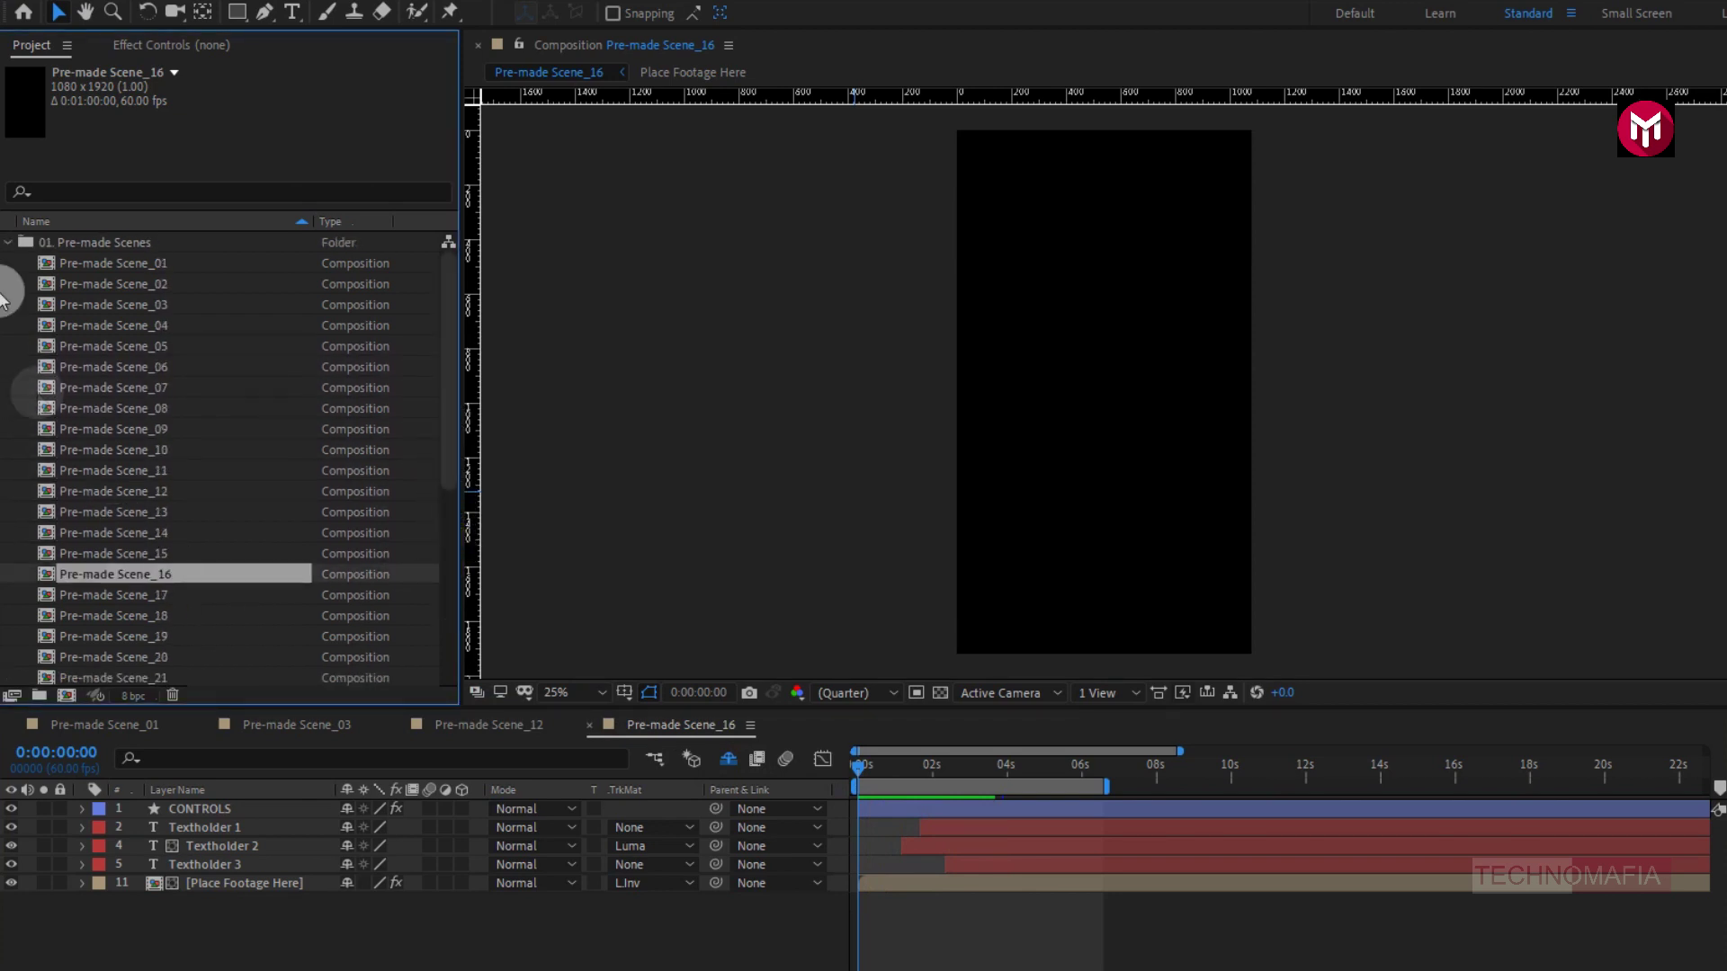
click(8, 243)
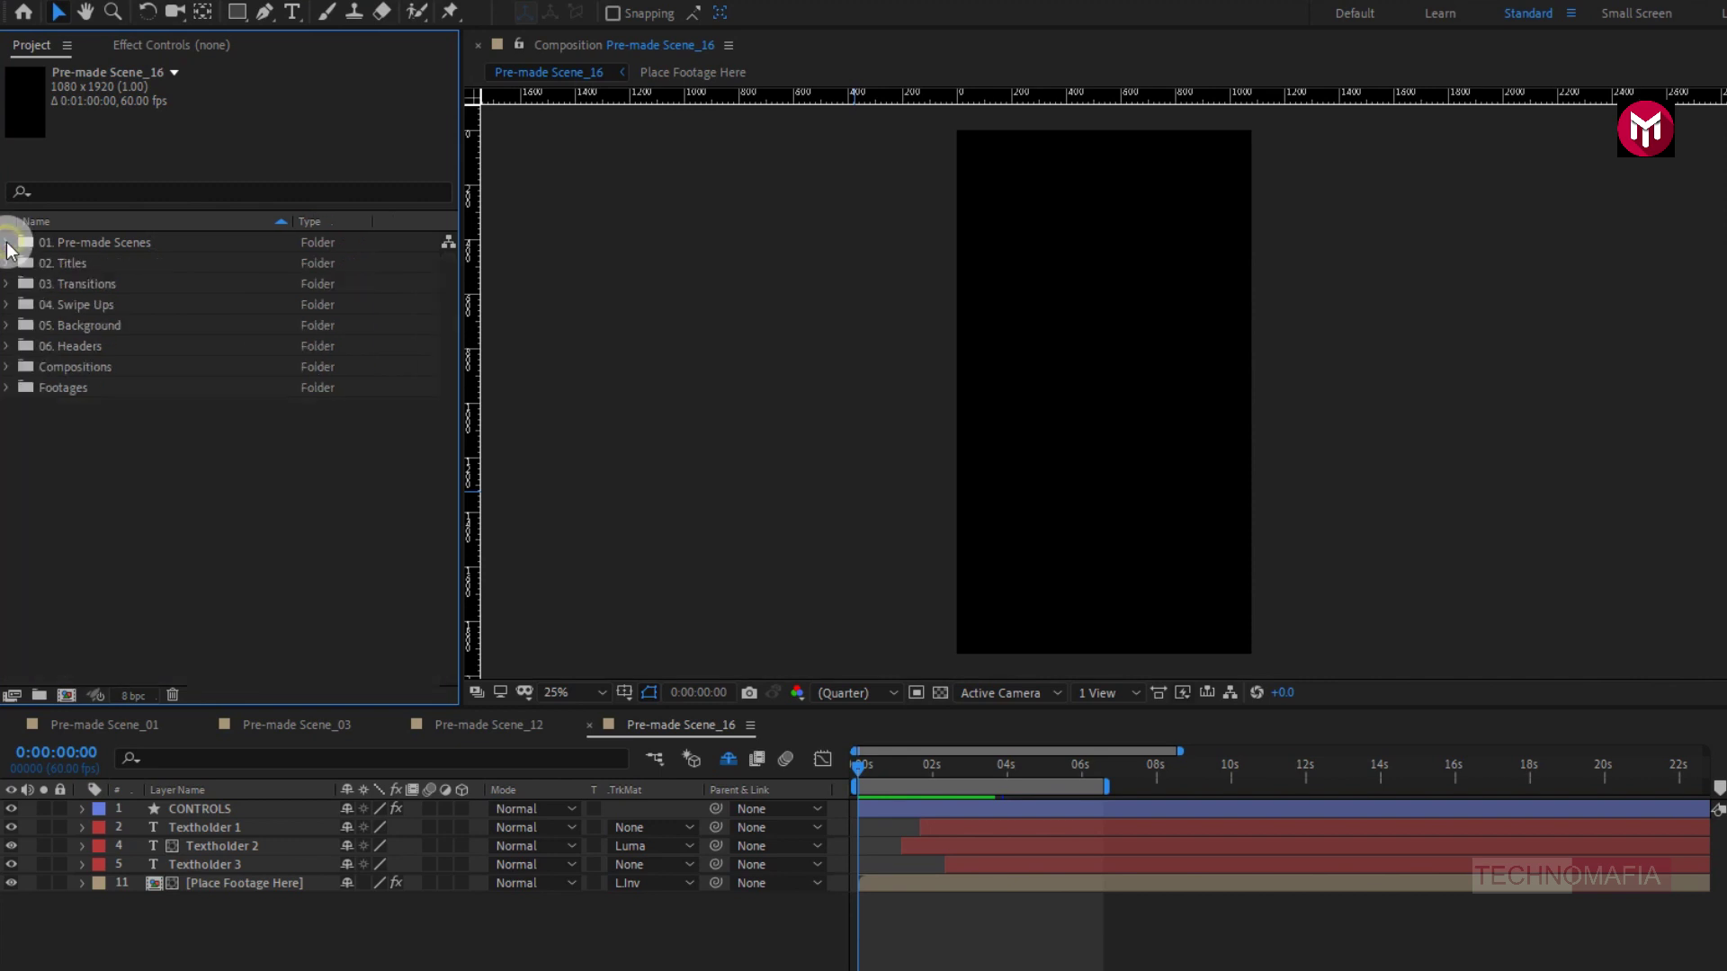
click(127, 513)
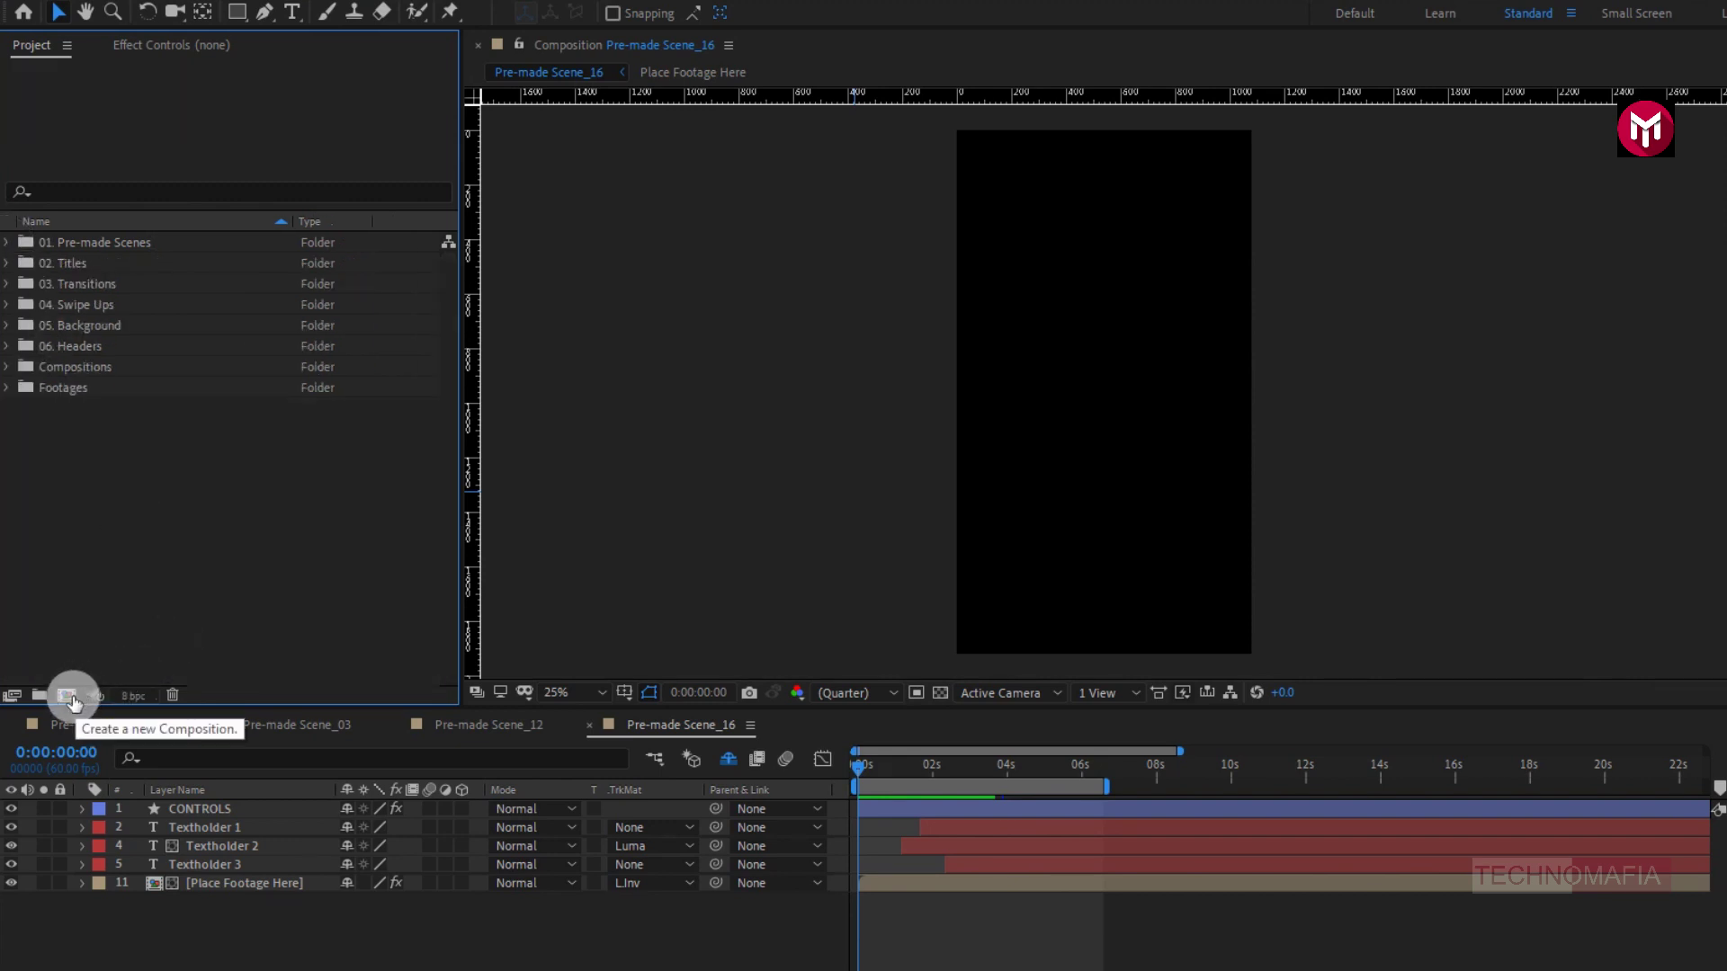
click(589, 725)
click(400, 725)
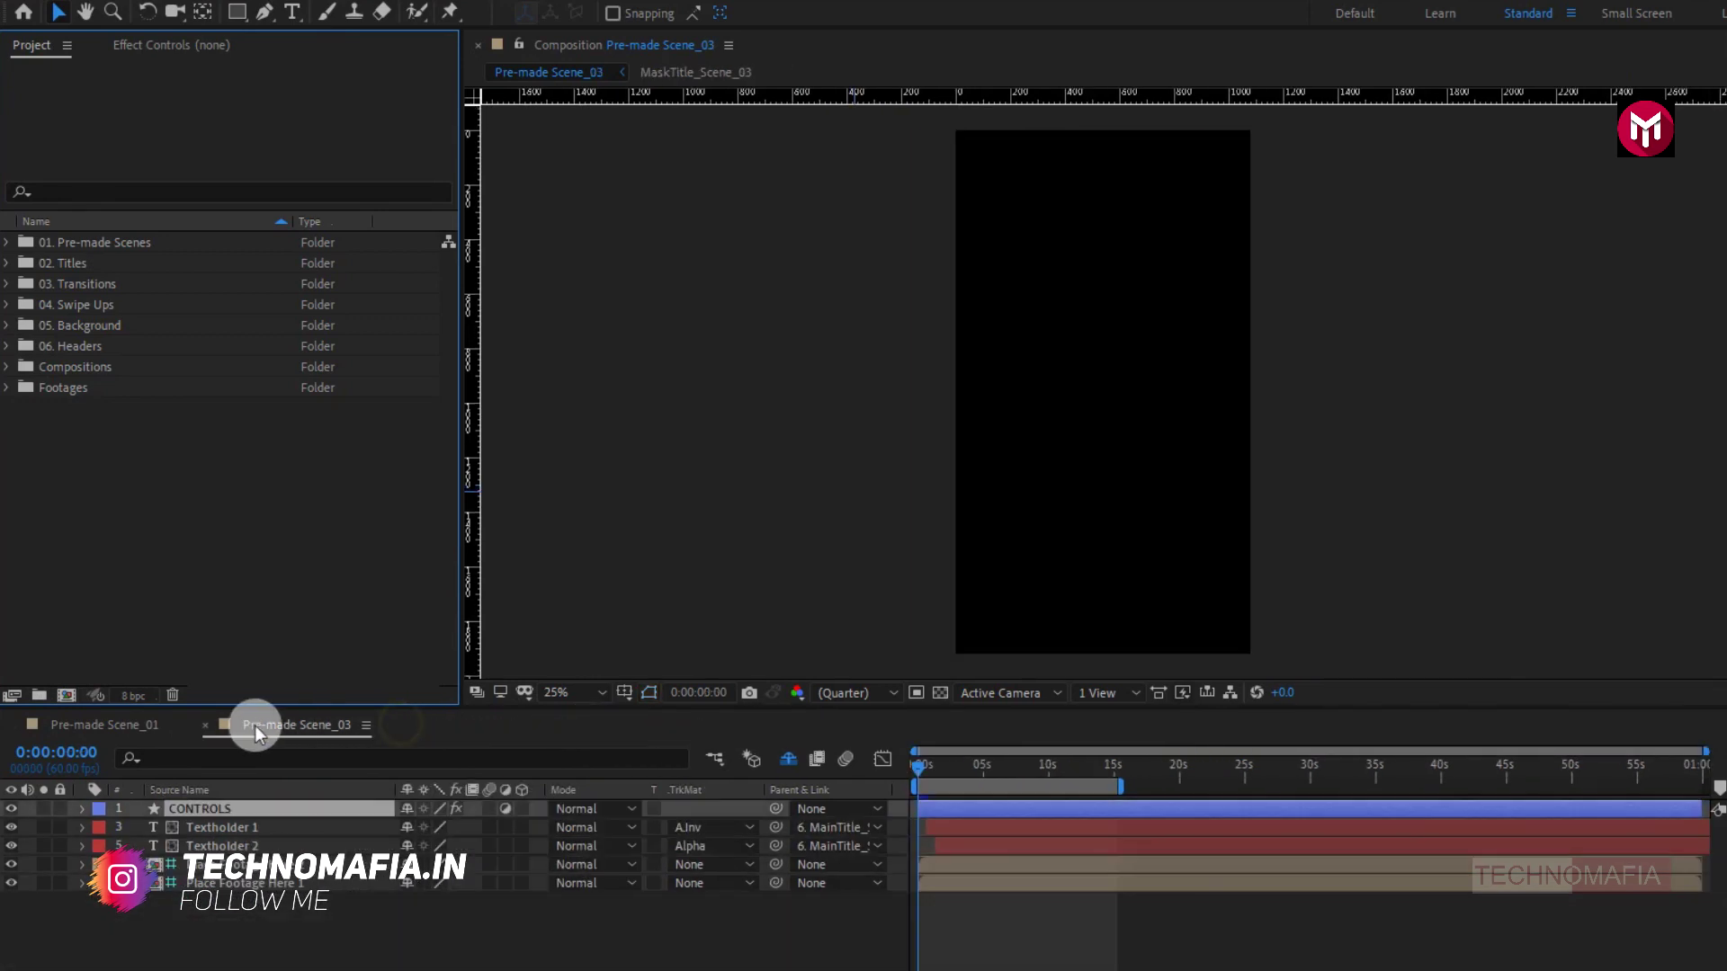
click(207, 725)
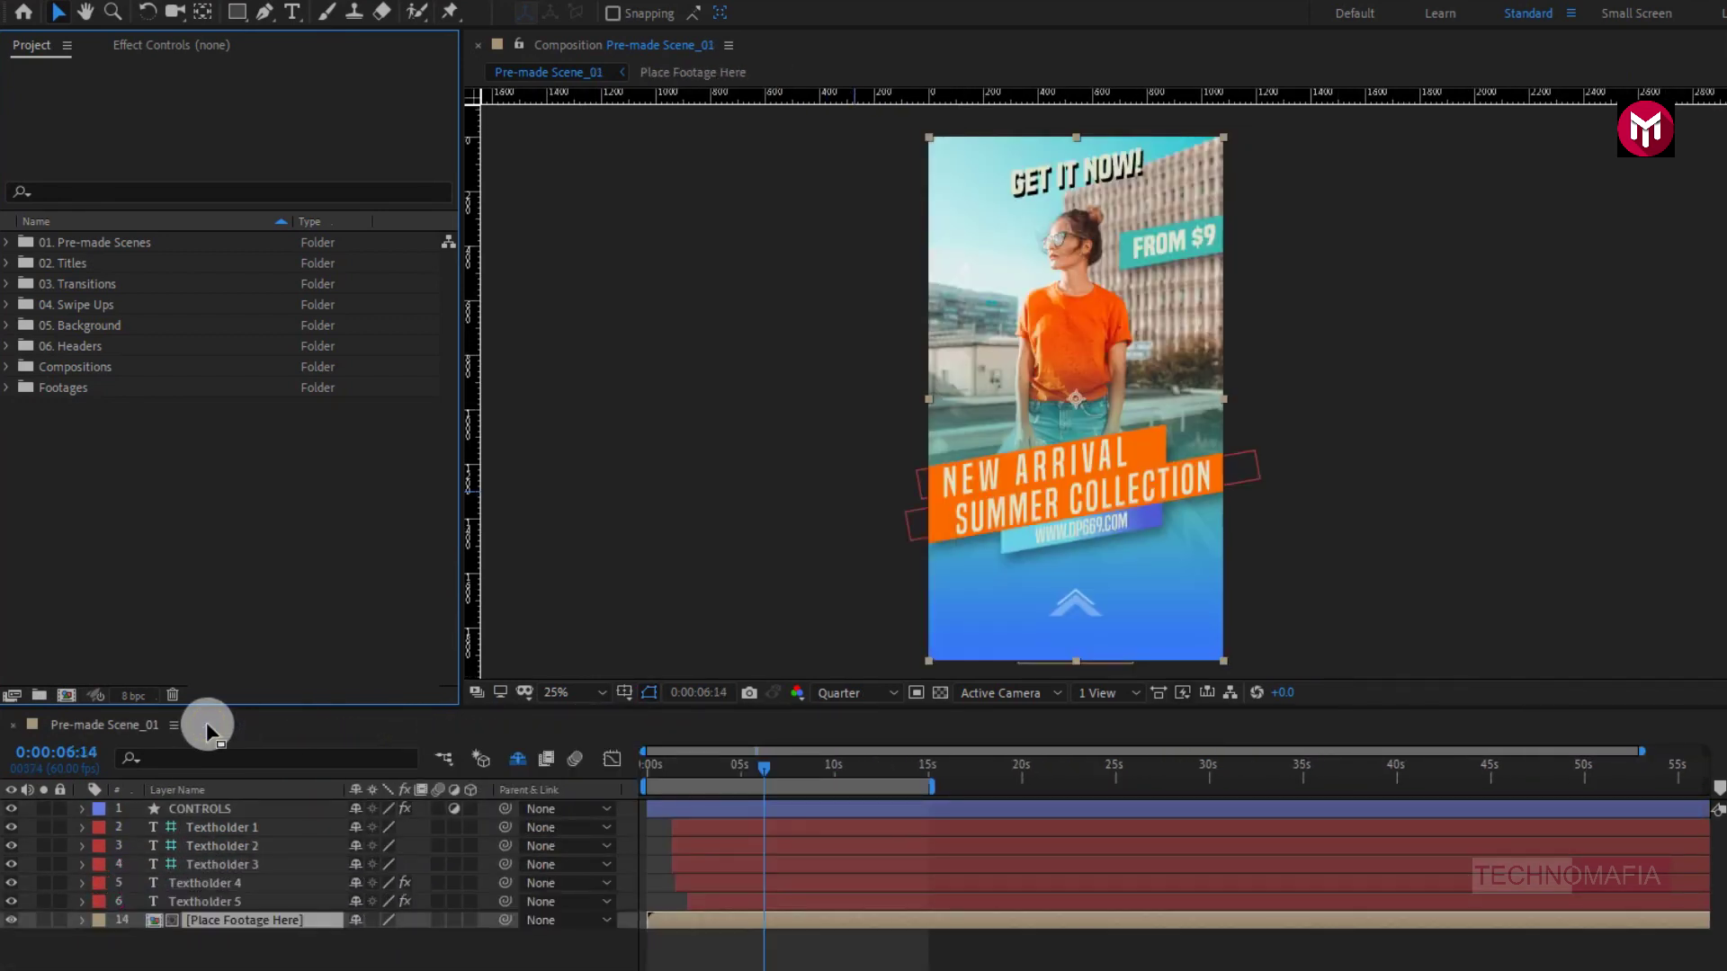
Step: Create a new composition named Post at 1080 x 1920 px, 30 frames per second, with a duration of 0:00:10:00
click(63, 695)
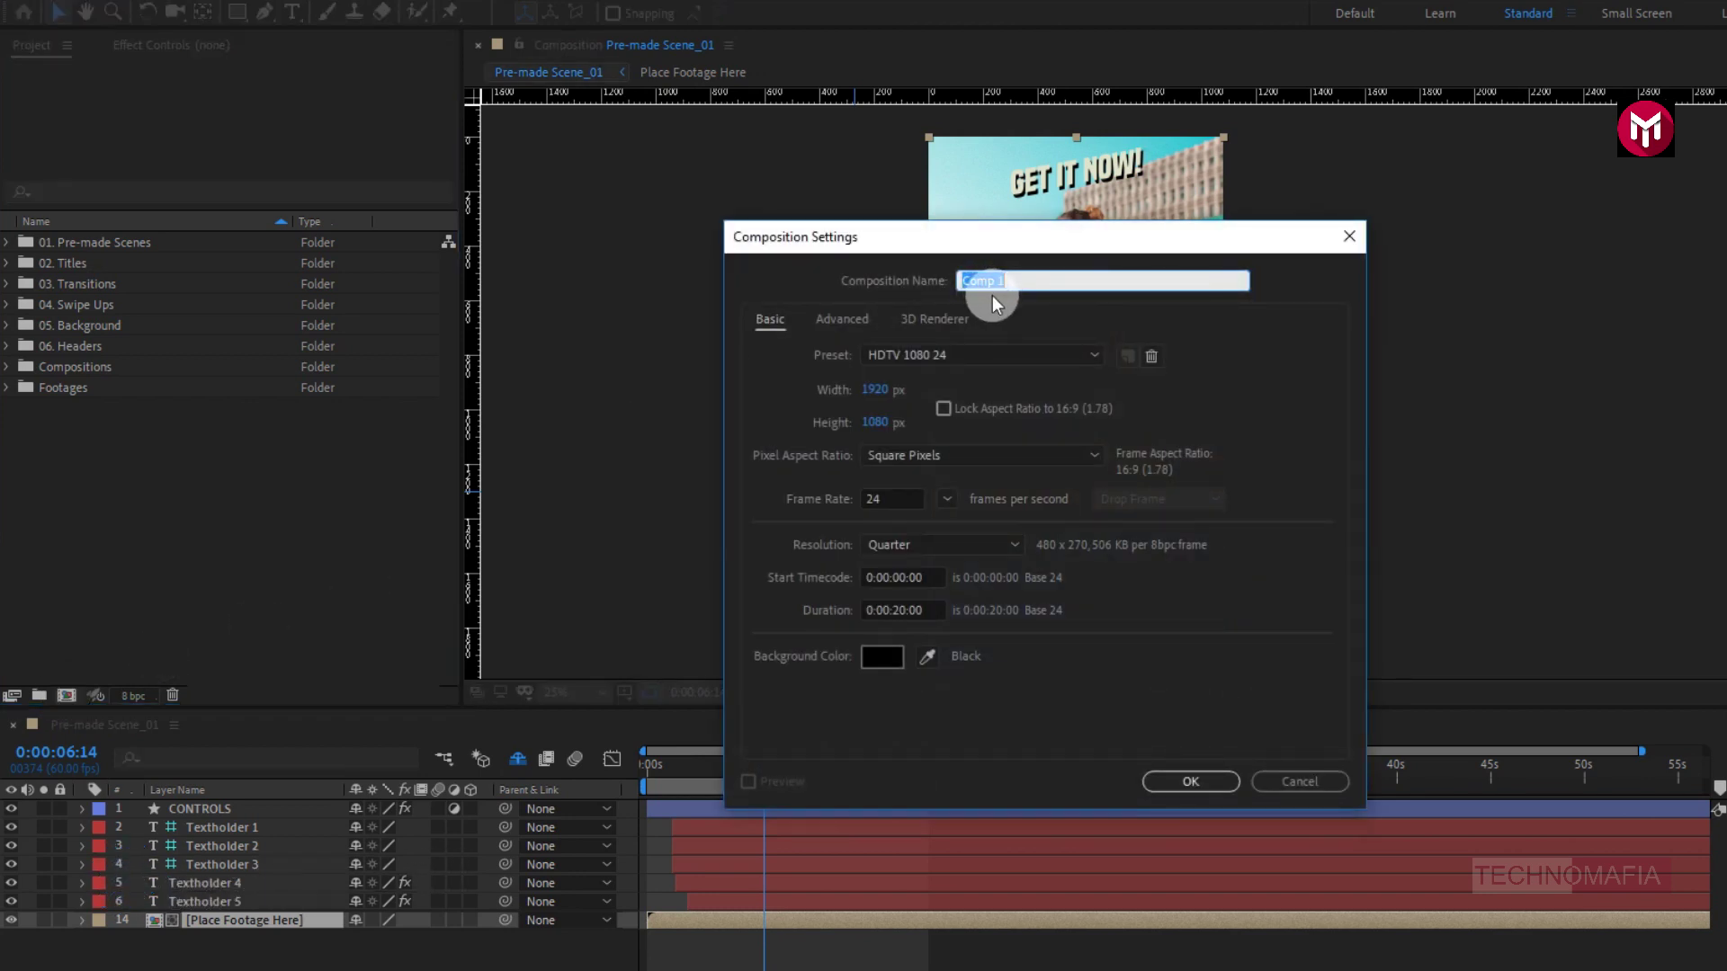
text(Post)
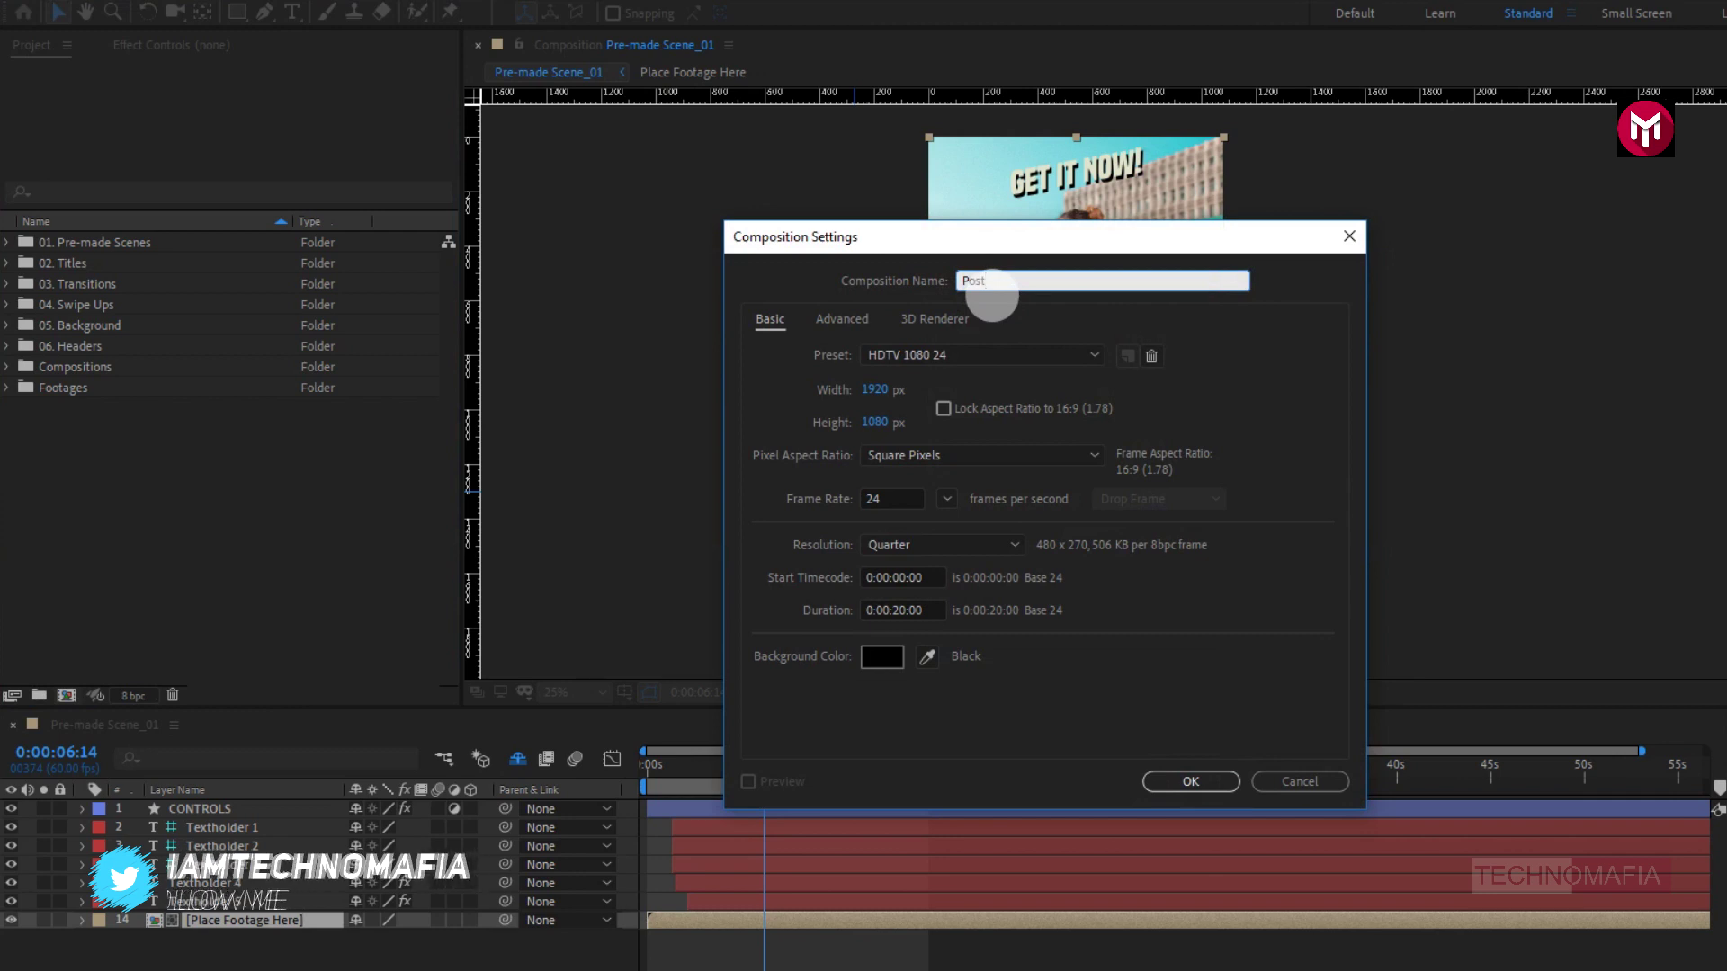
click(876, 392)
text(1)
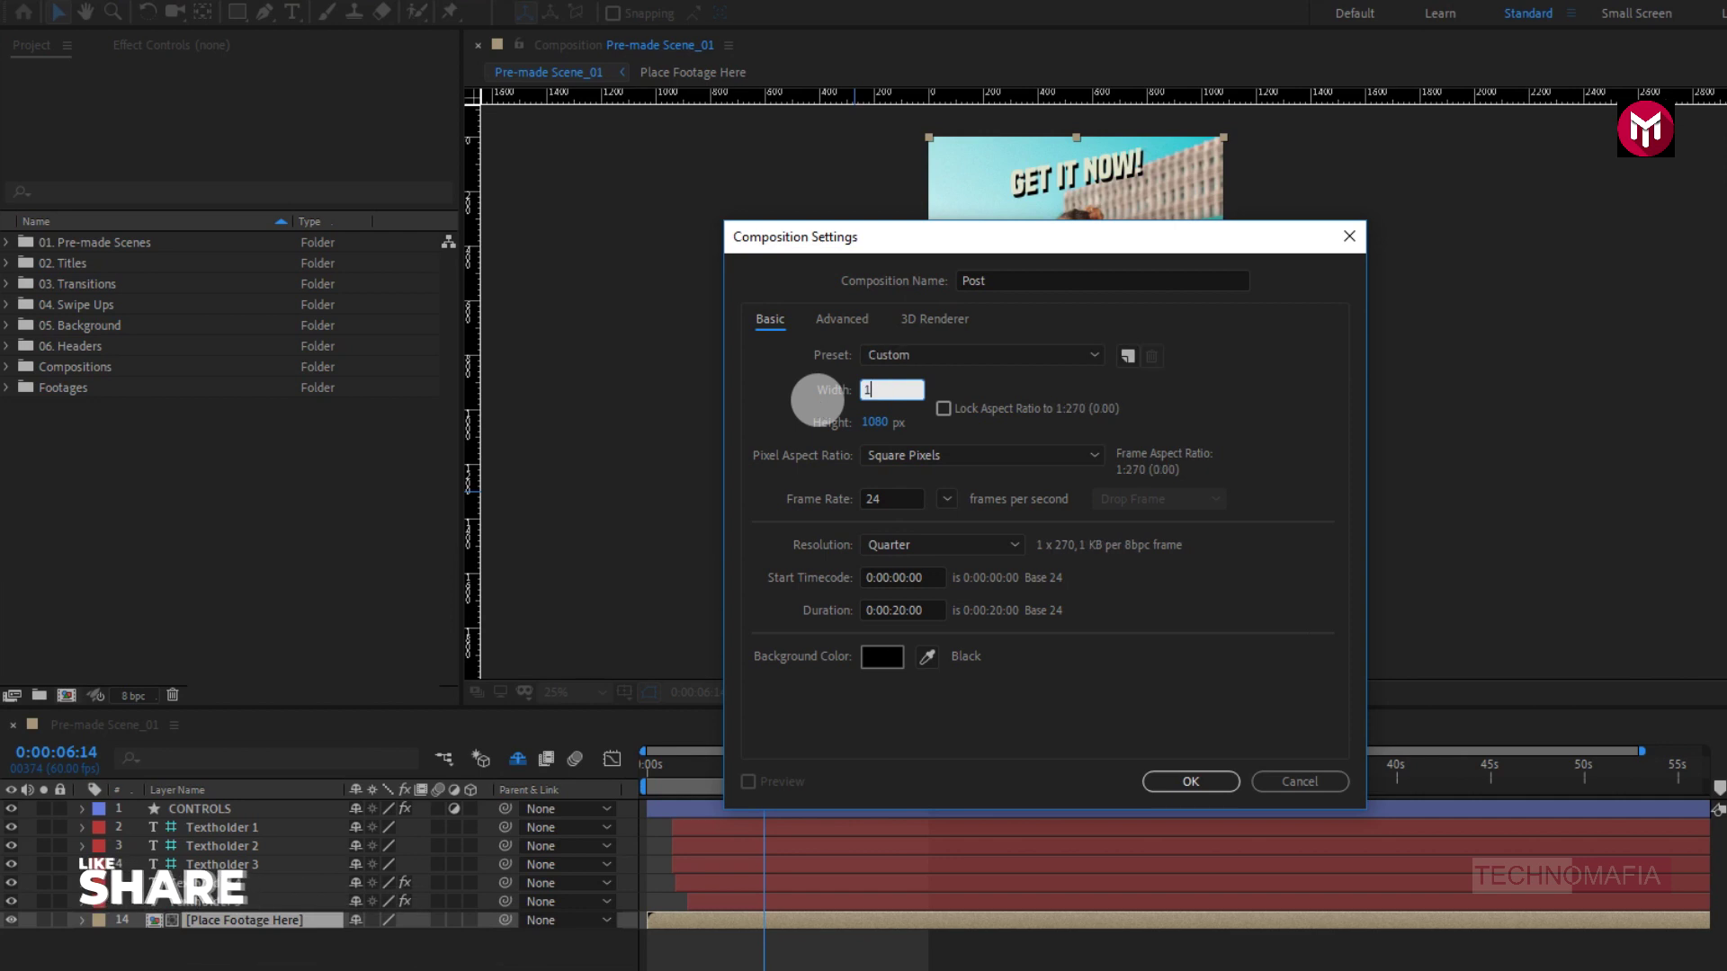
text(080)
click(874, 421)
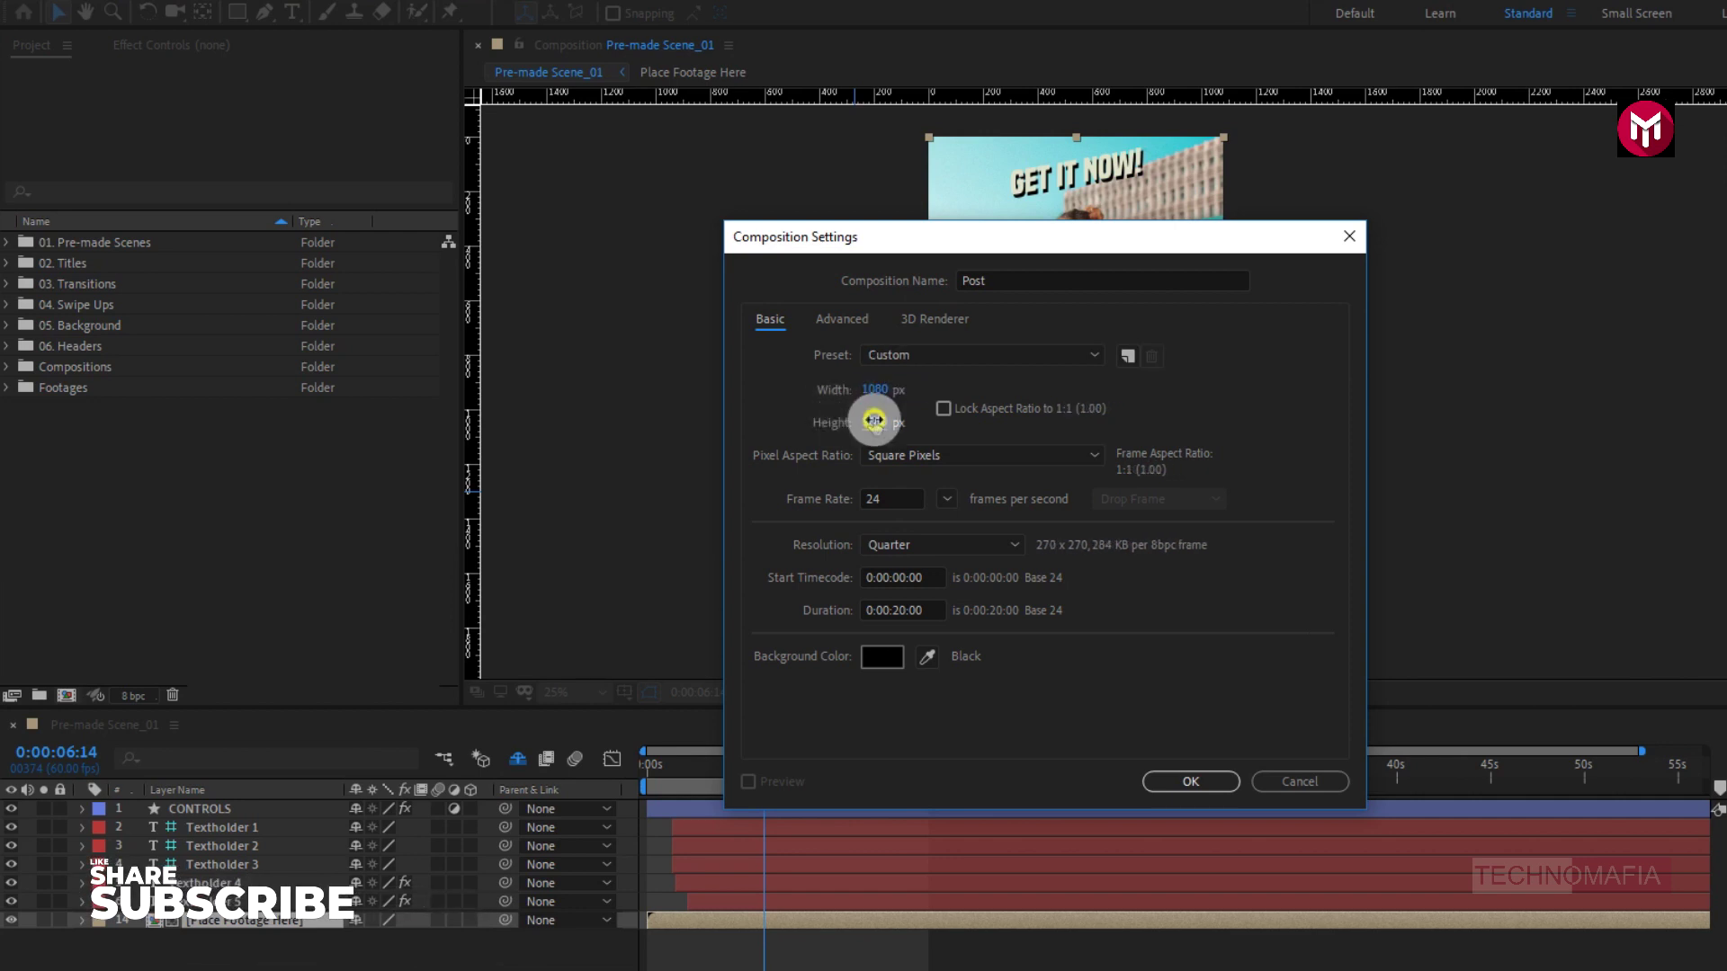
text(1920)
click(864, 500)
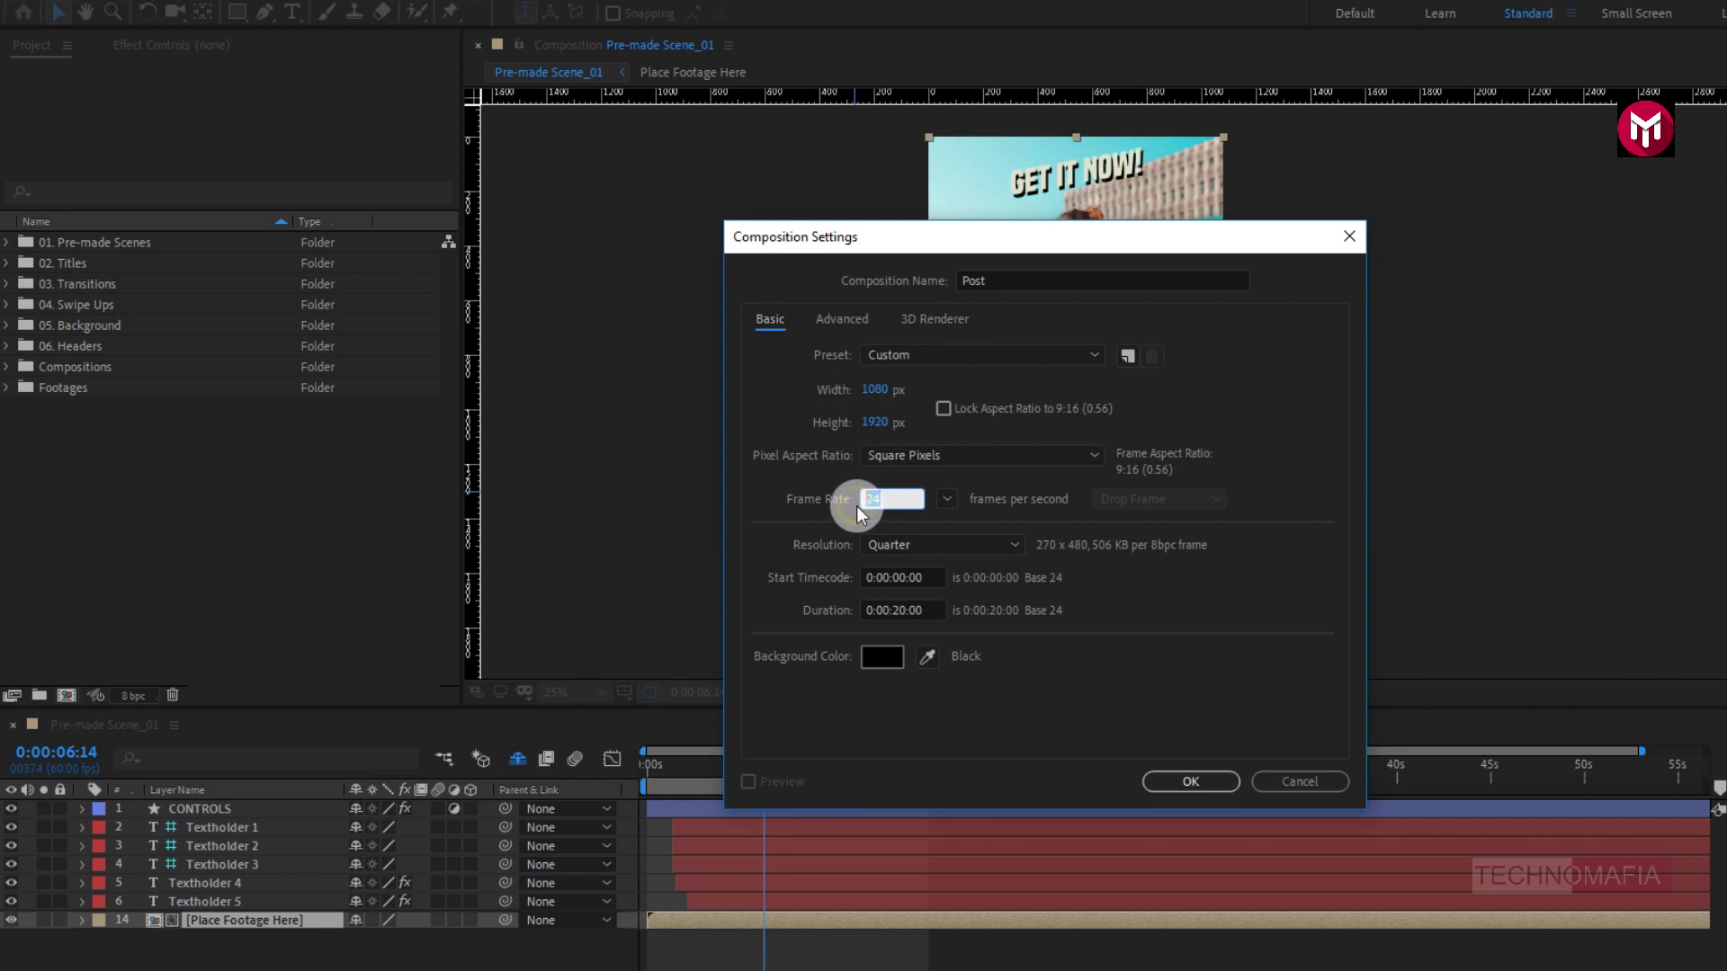
text(30)
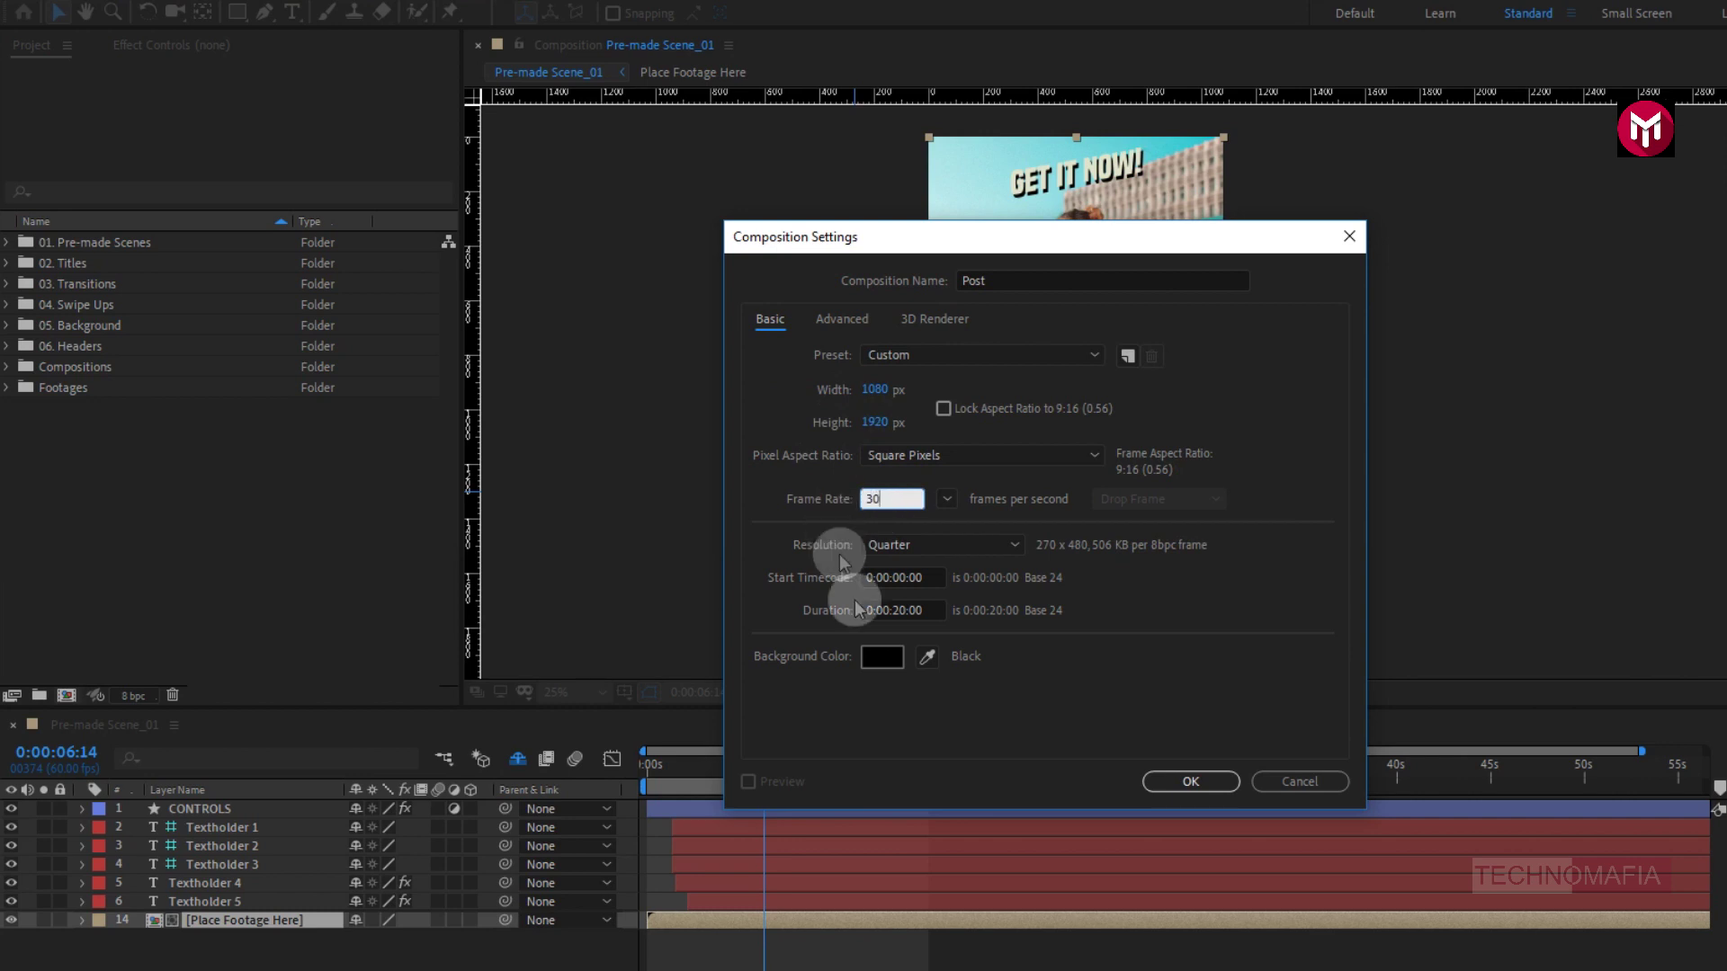
click(896, 611)
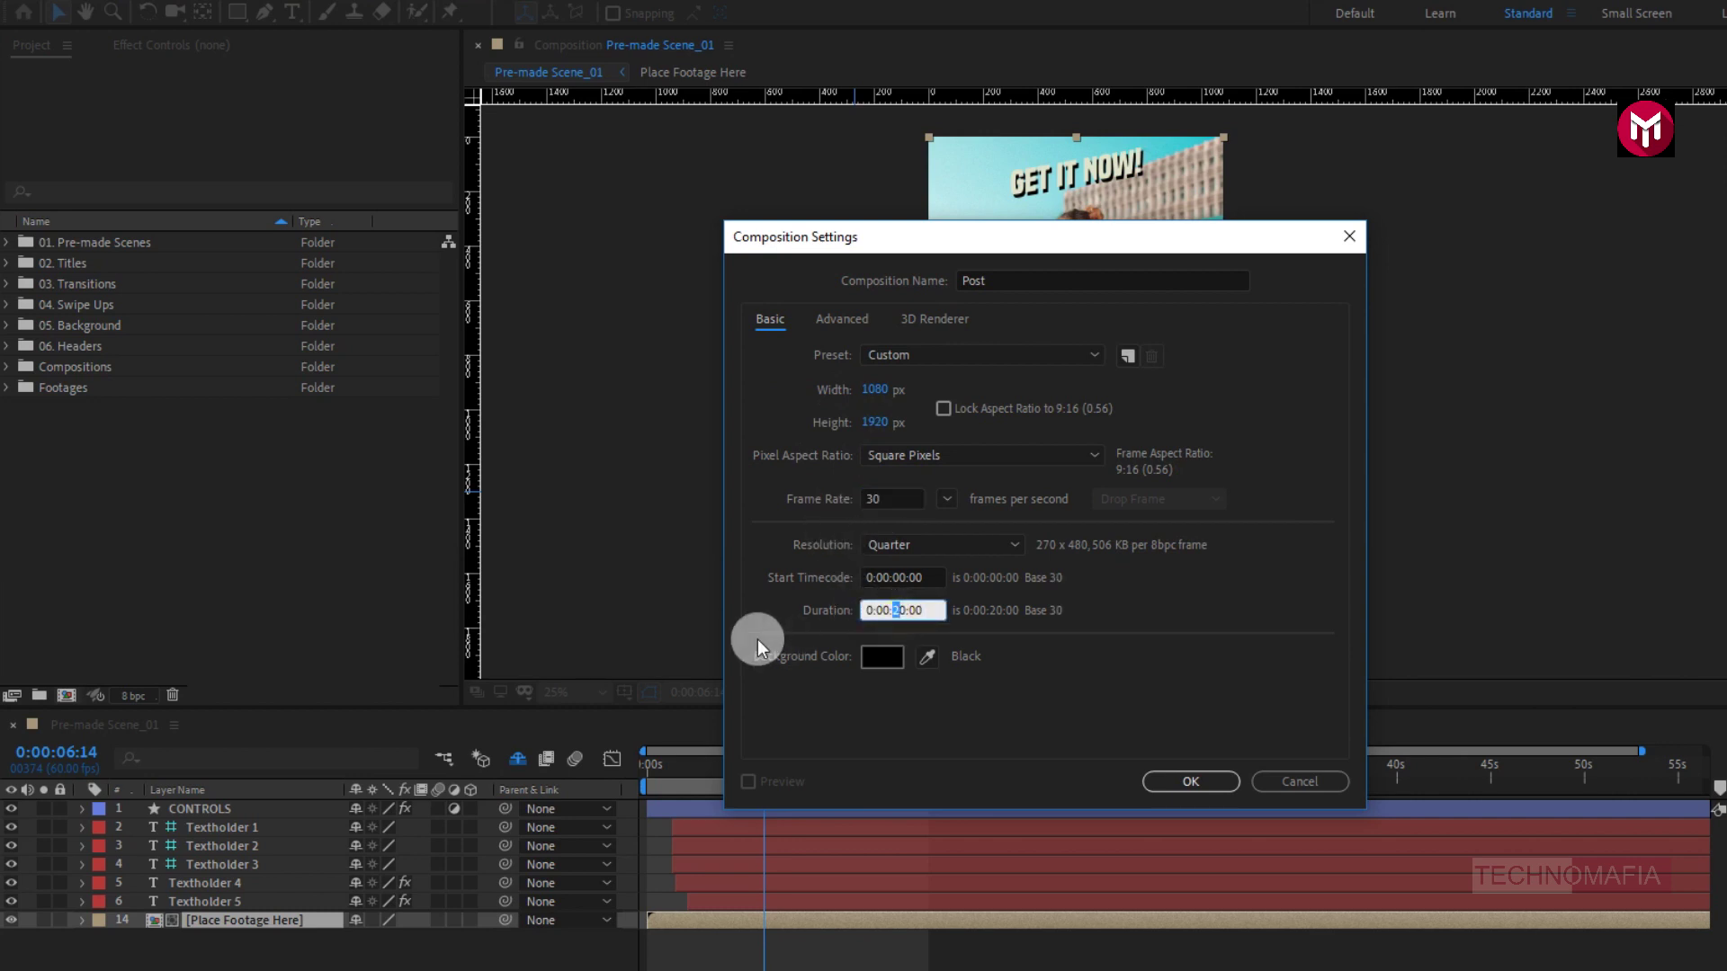
click(1168, 779)
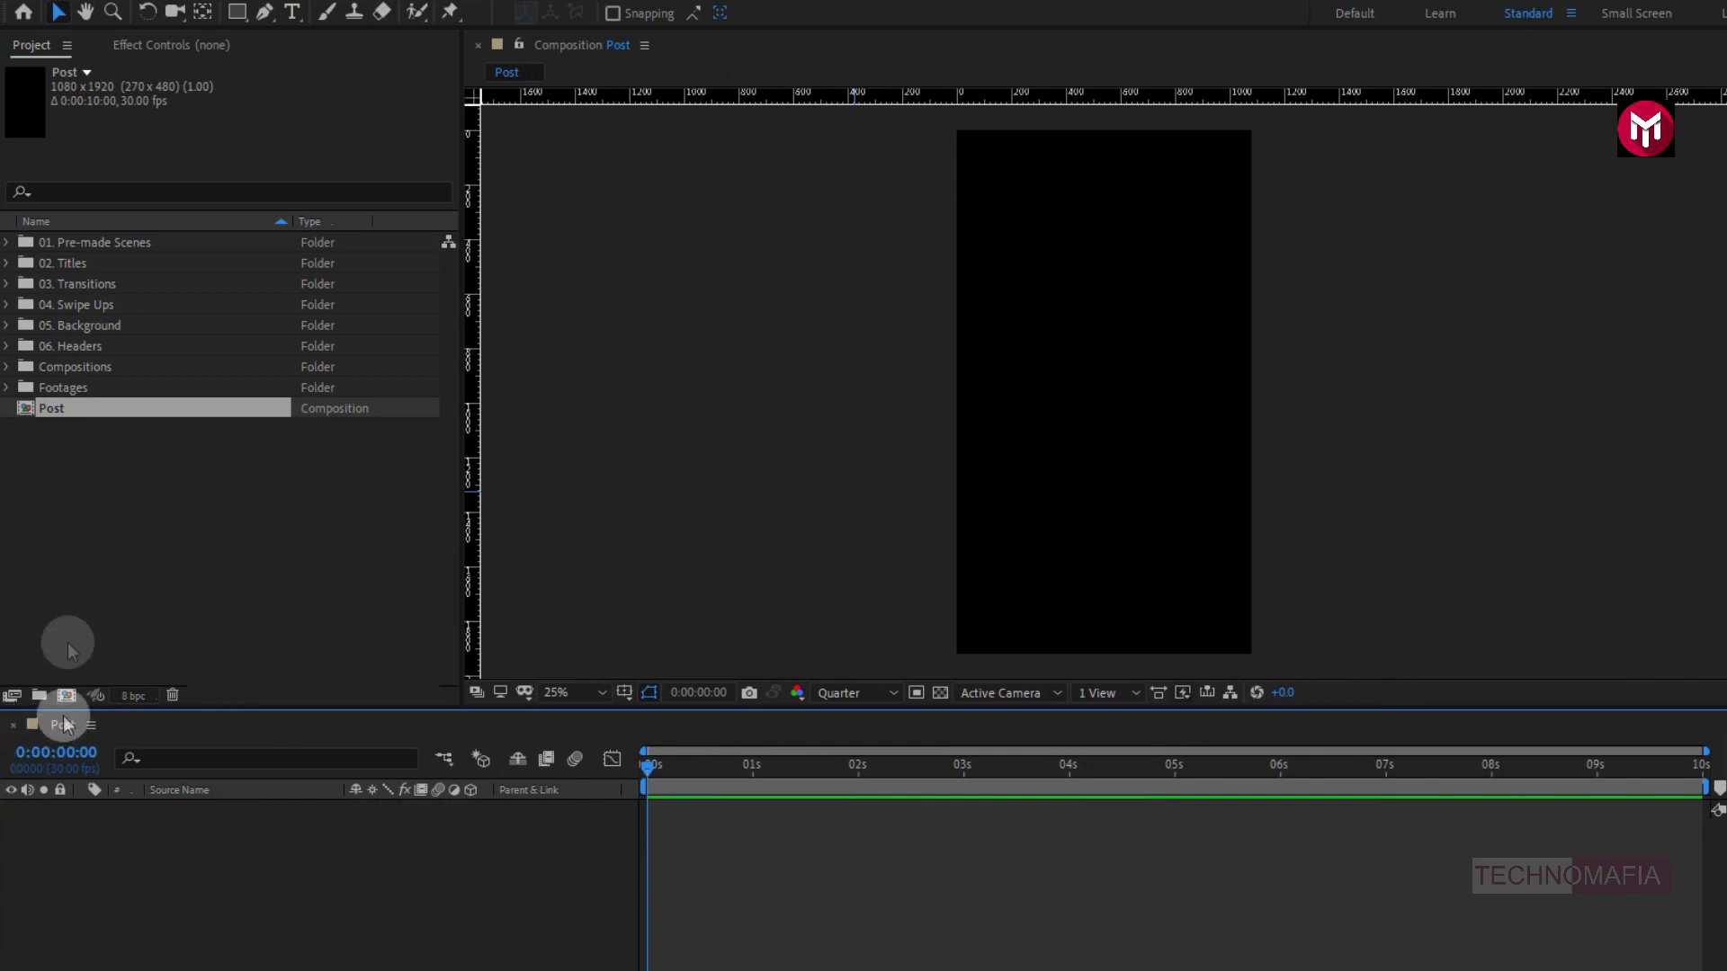
Step: Add Background_01 from the 05. Background folder to the Post composition and view the frame at 0:00:00:23
click(10, 327)
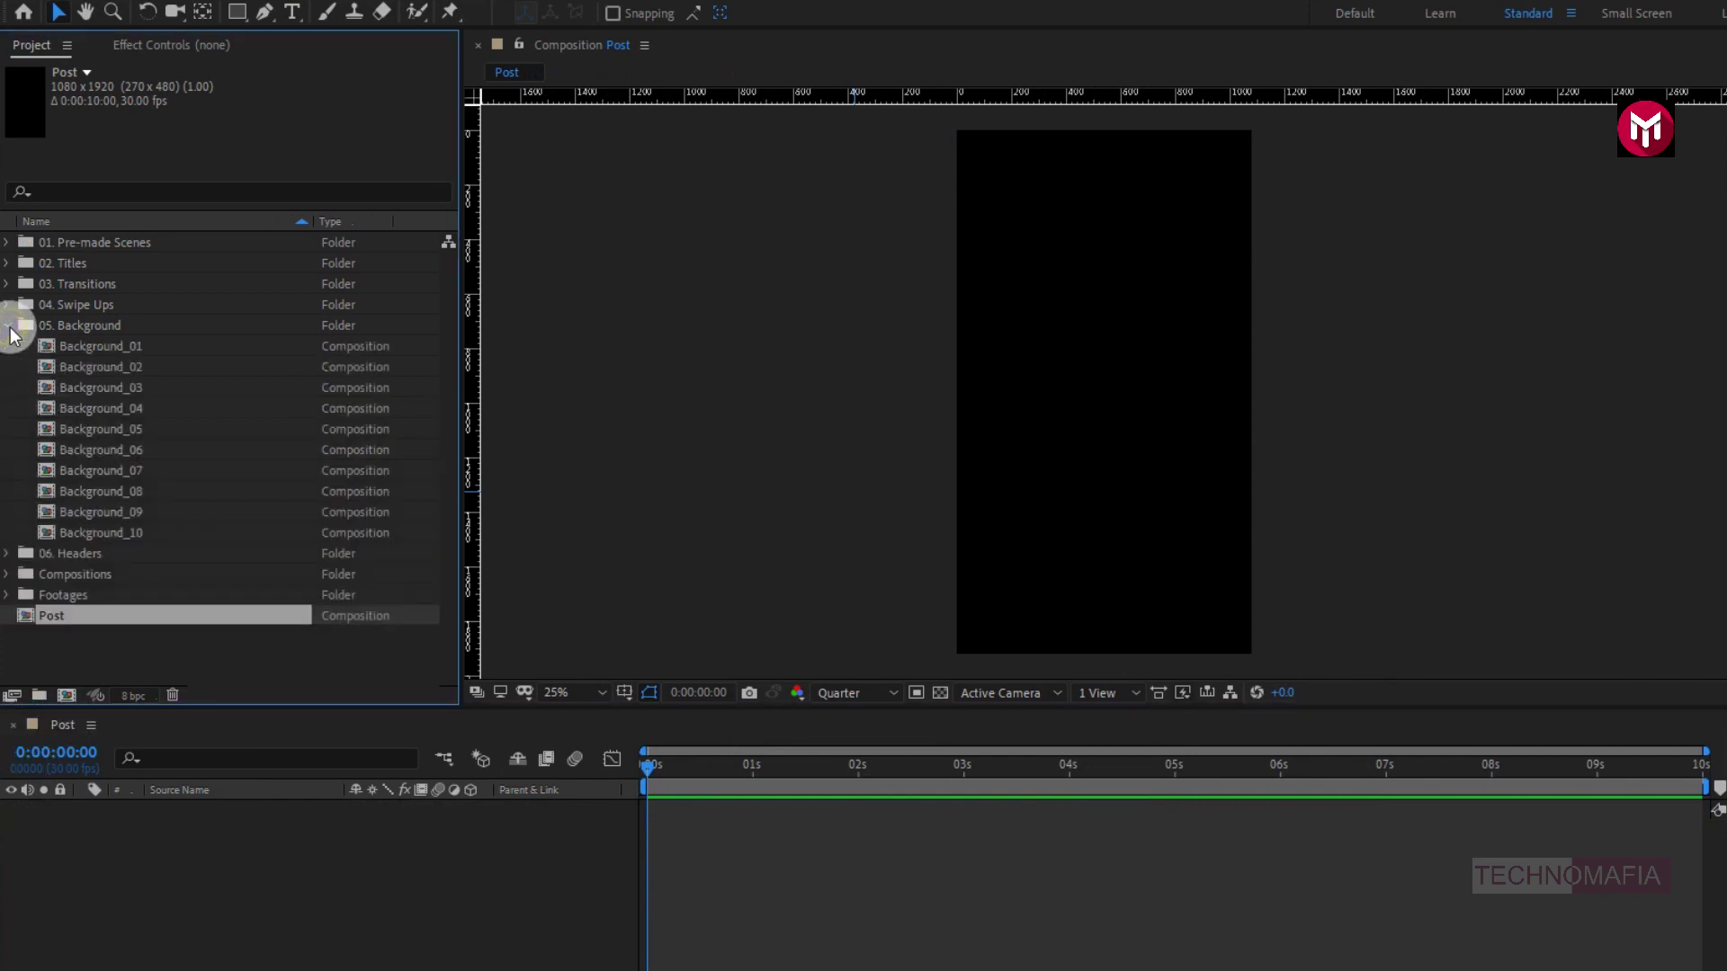
click(88, 348)
drag(100, 347, 190, 856)
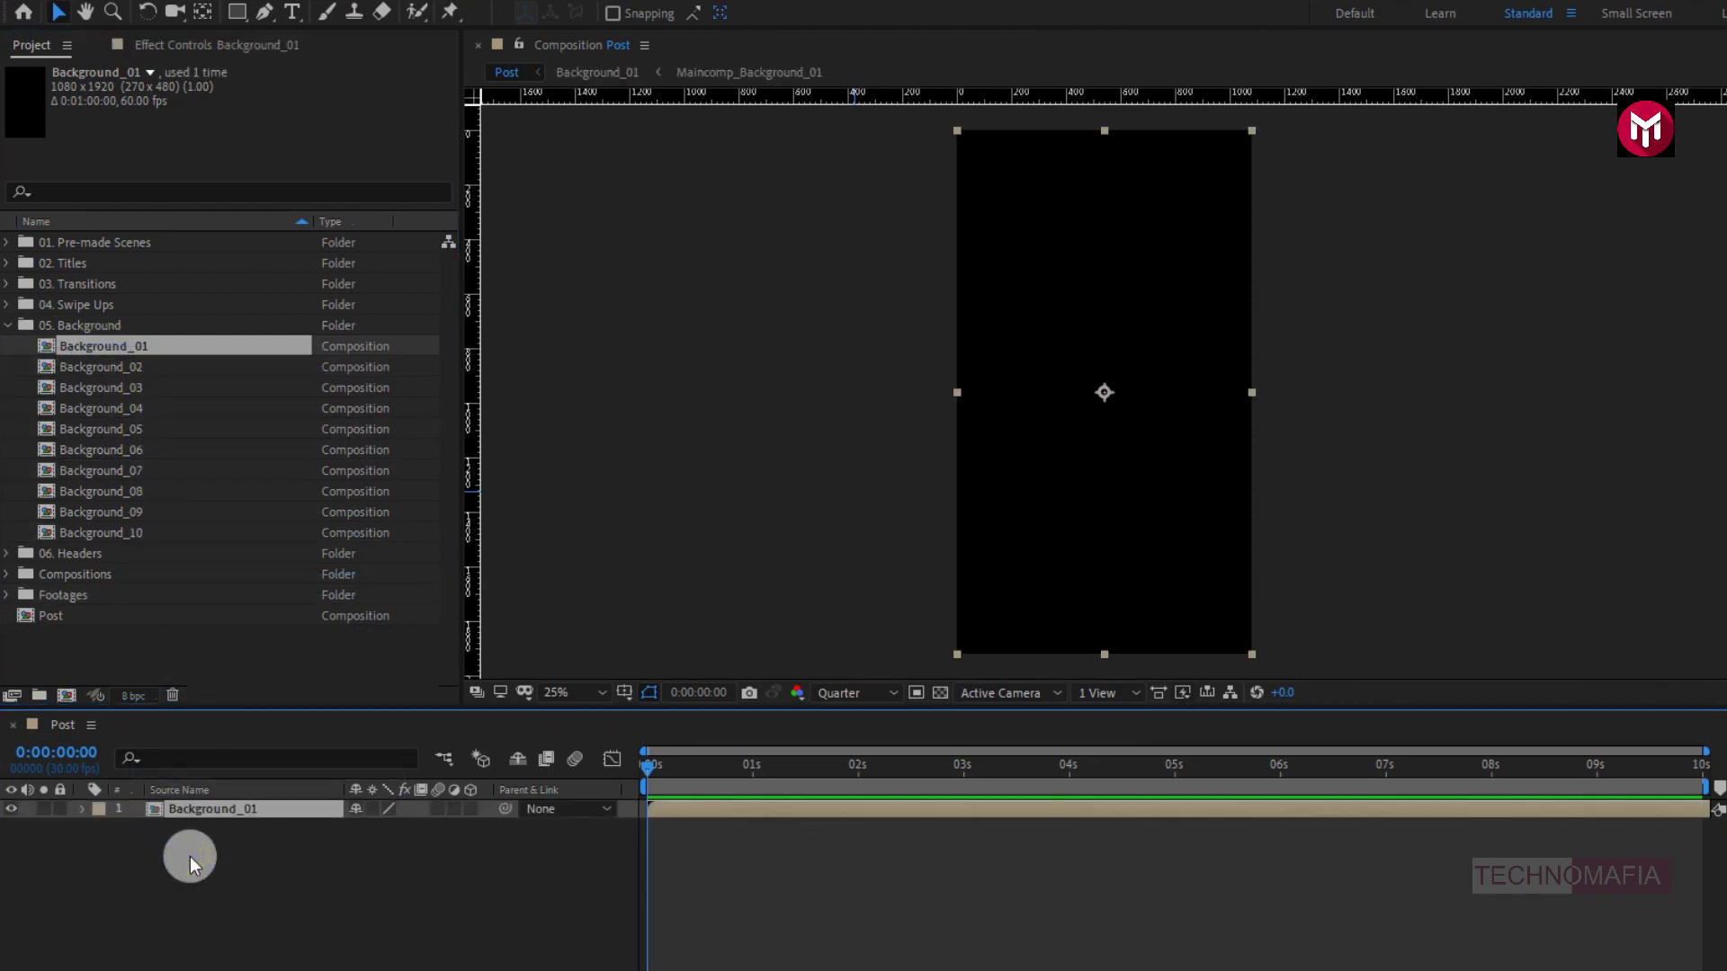
drag(645, 767, 728, 769)
Step: Open the Background_01 composition, view the effect controls of its CONTROLS layer, and close it to return to Post
drag(239, 825, 216, 823)
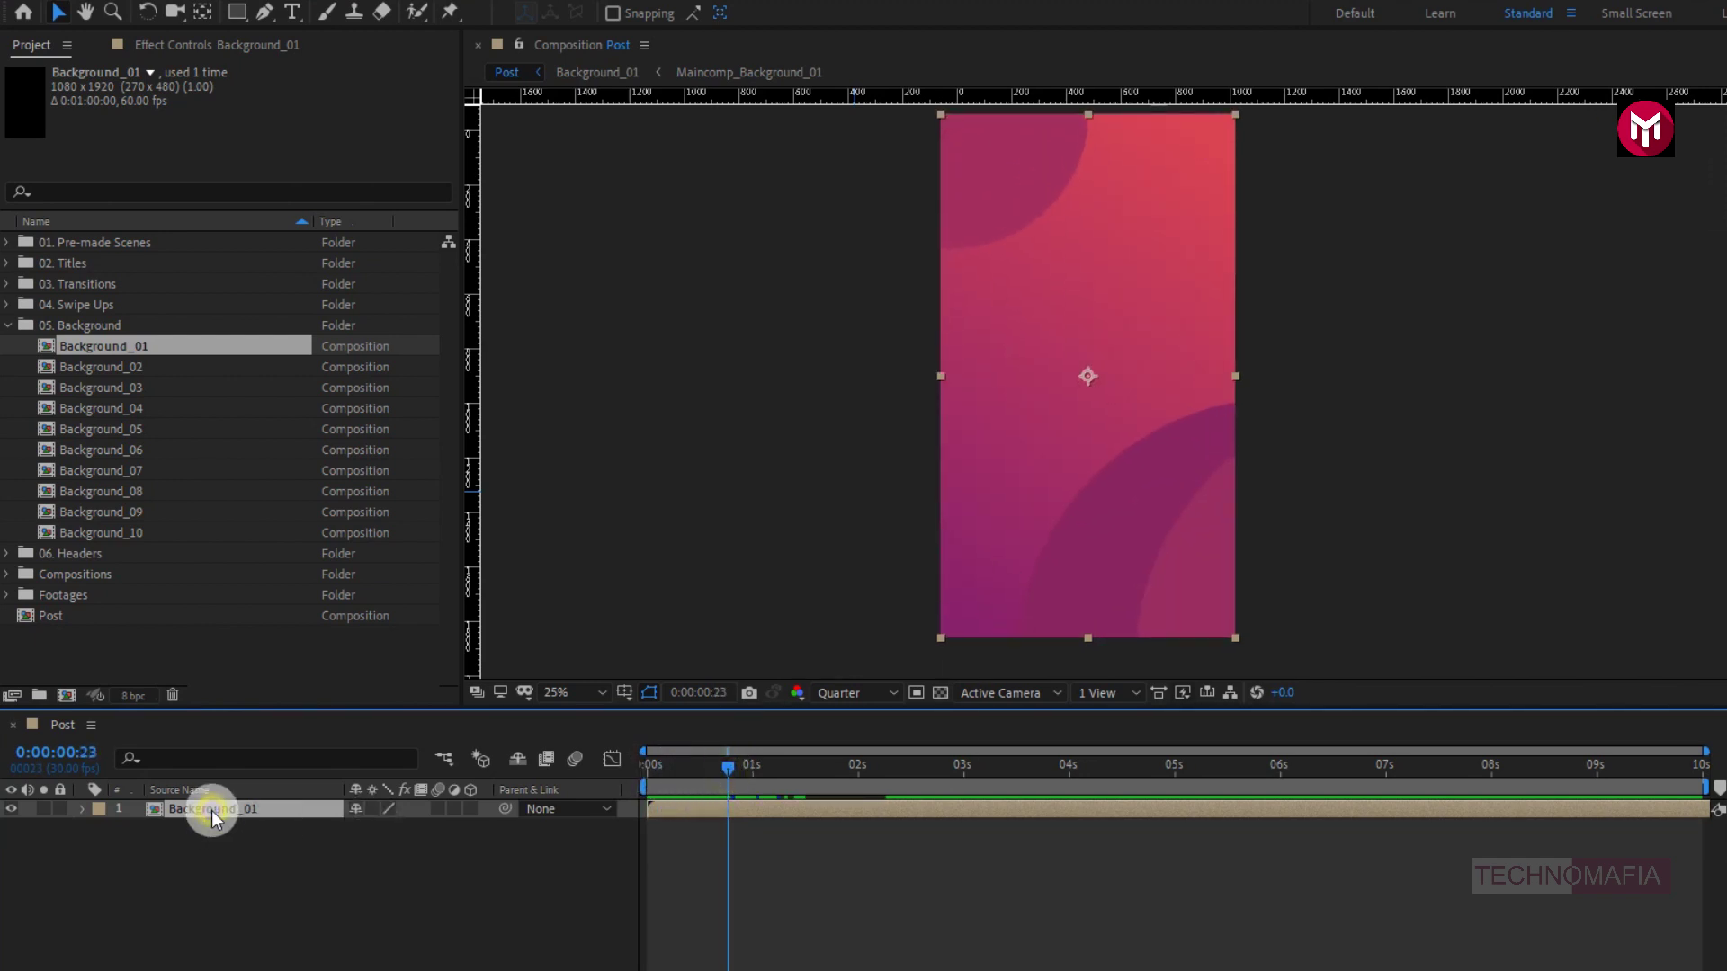
double_click(213, 811)
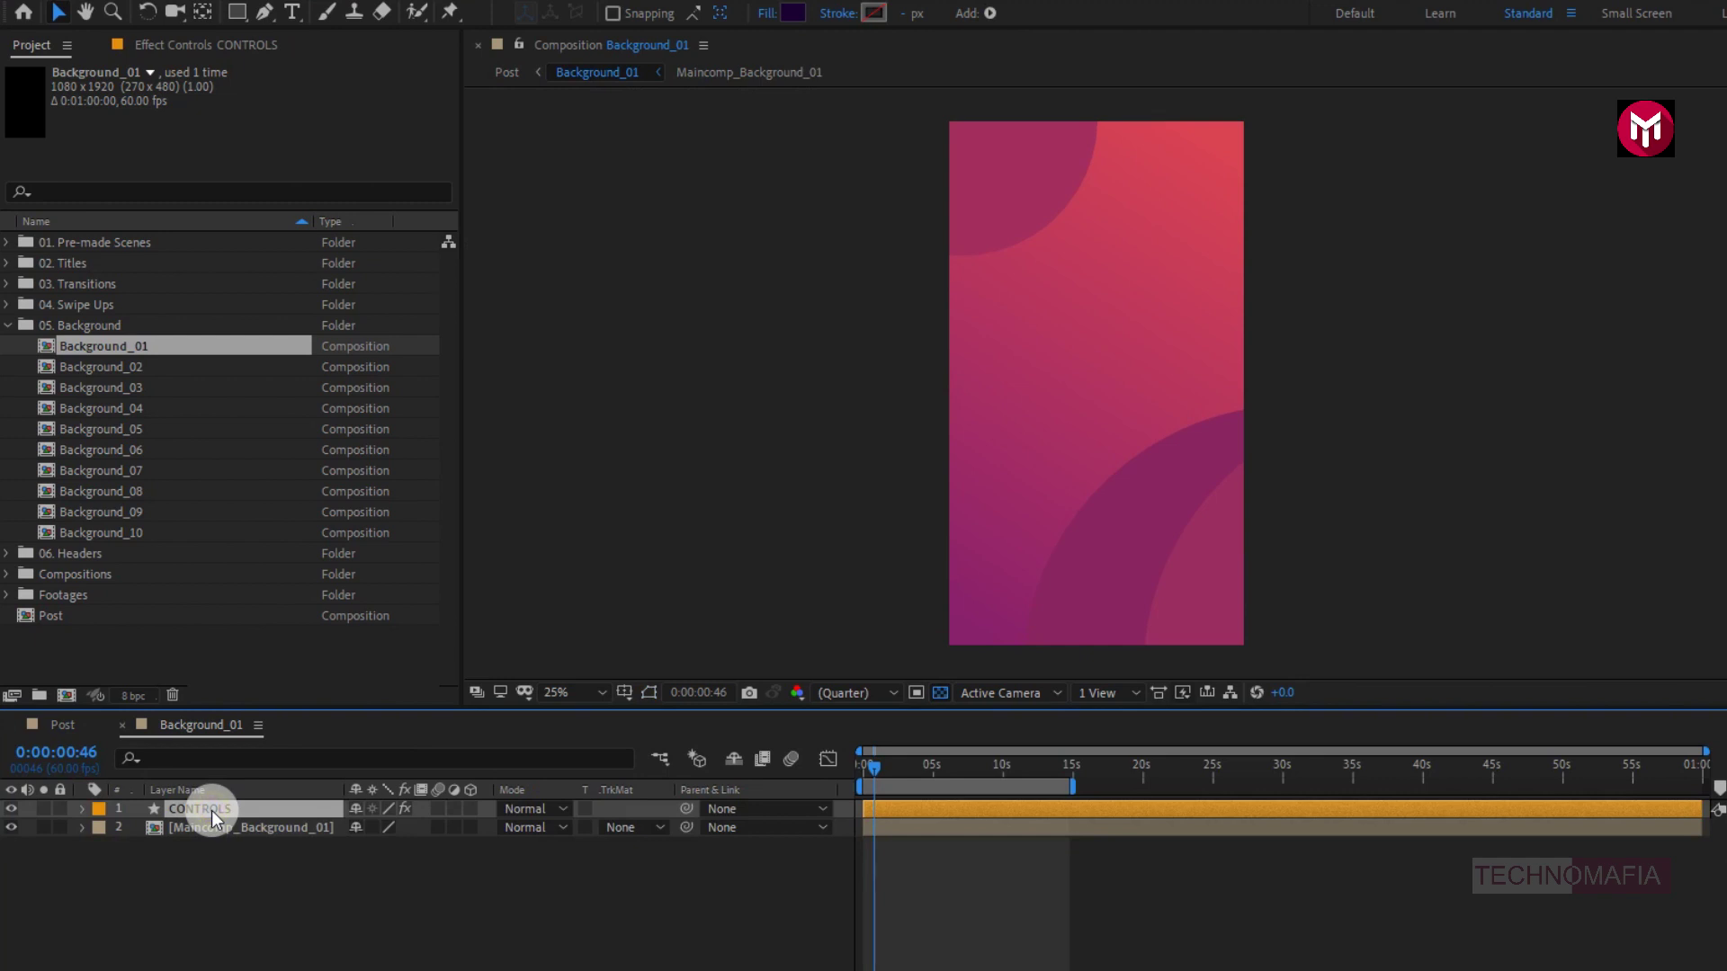
click(203, 47)
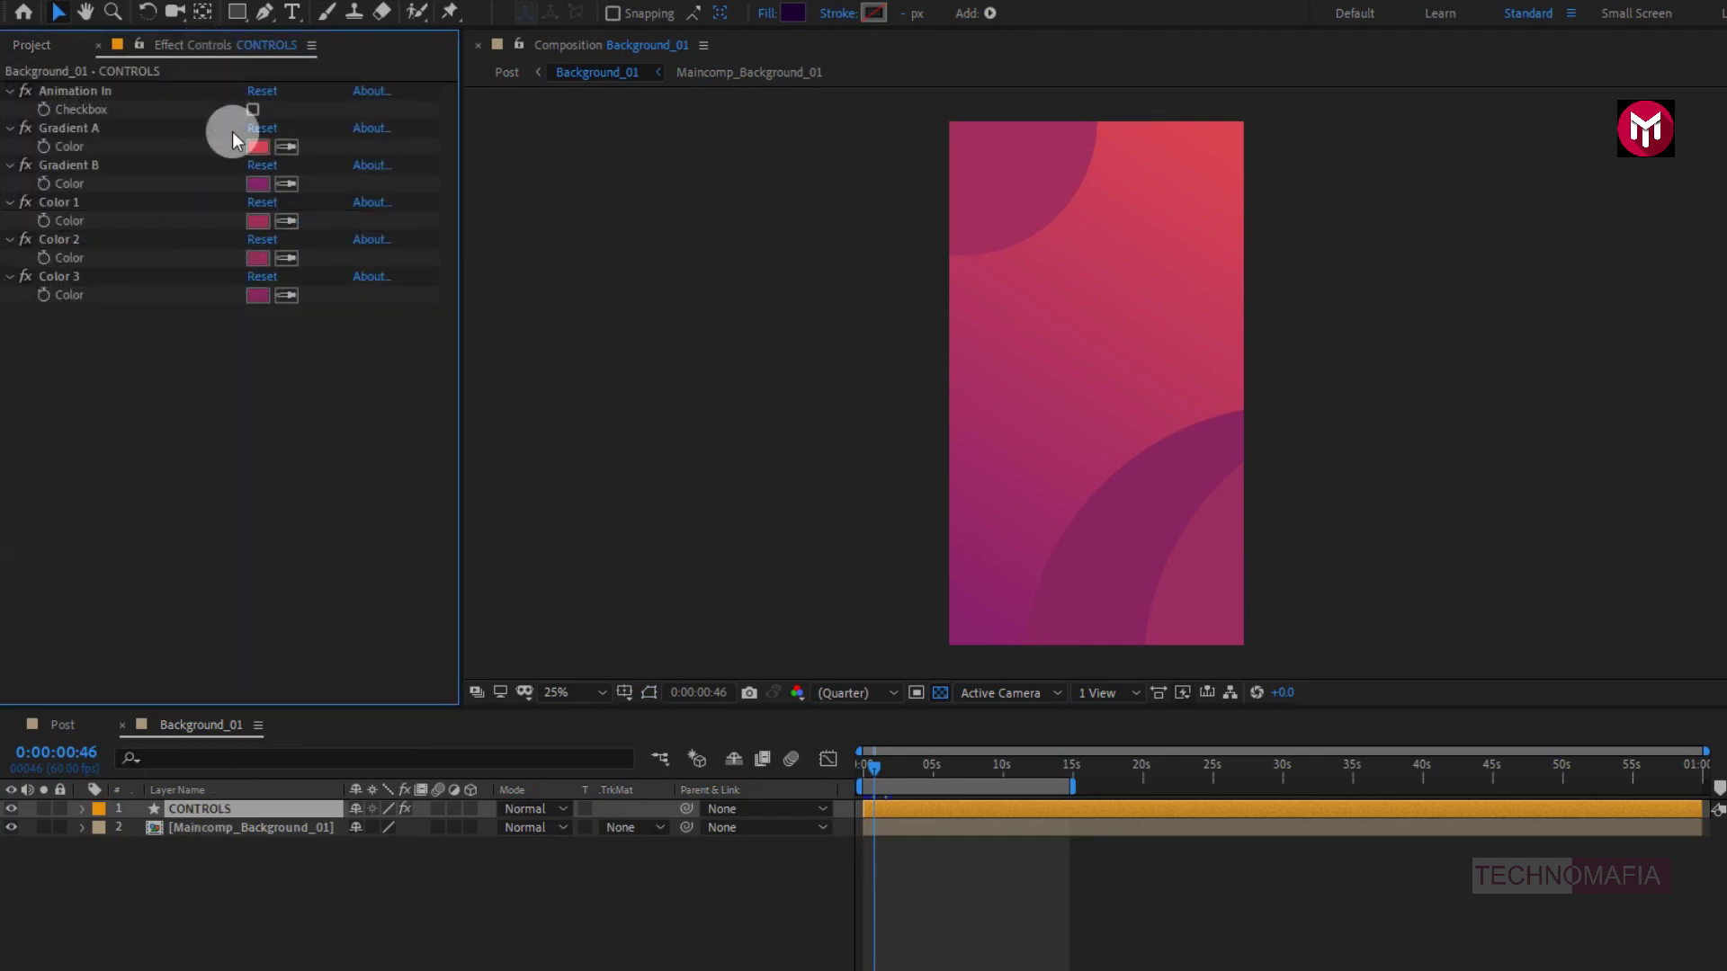
click(124, 725)
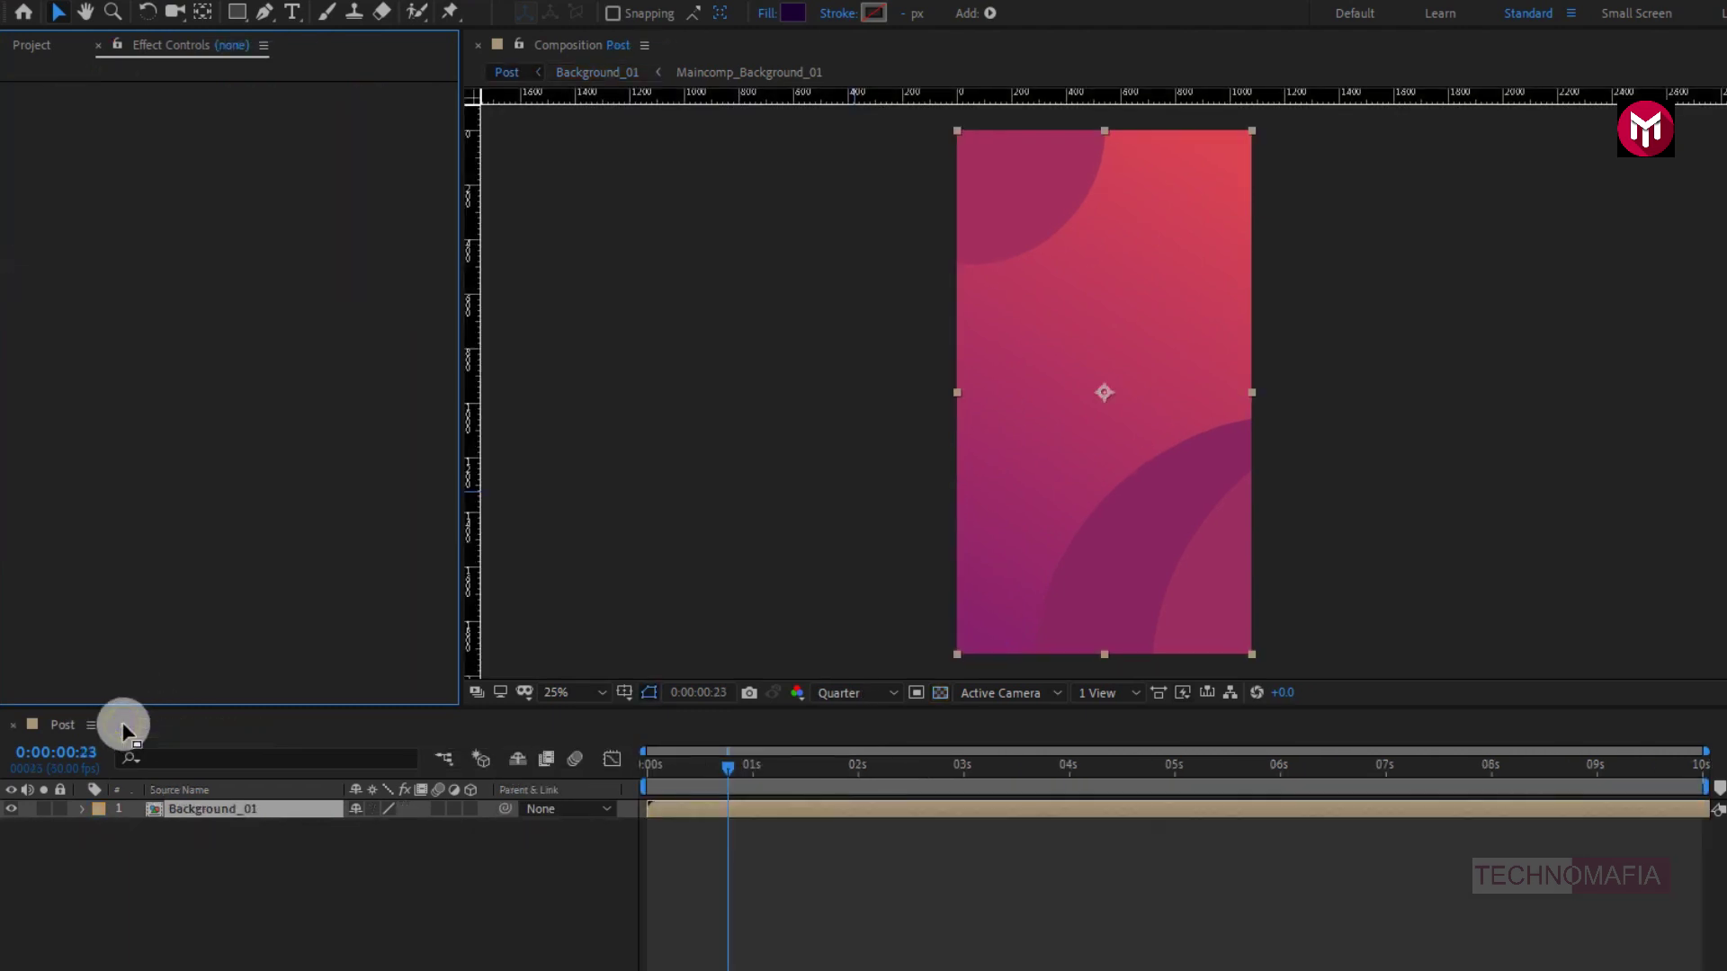
Step: Add Title_02 from the 02. Titles folder above Background_01 in Post, delay its start slightly and scrub through its animation
click(32, 45)
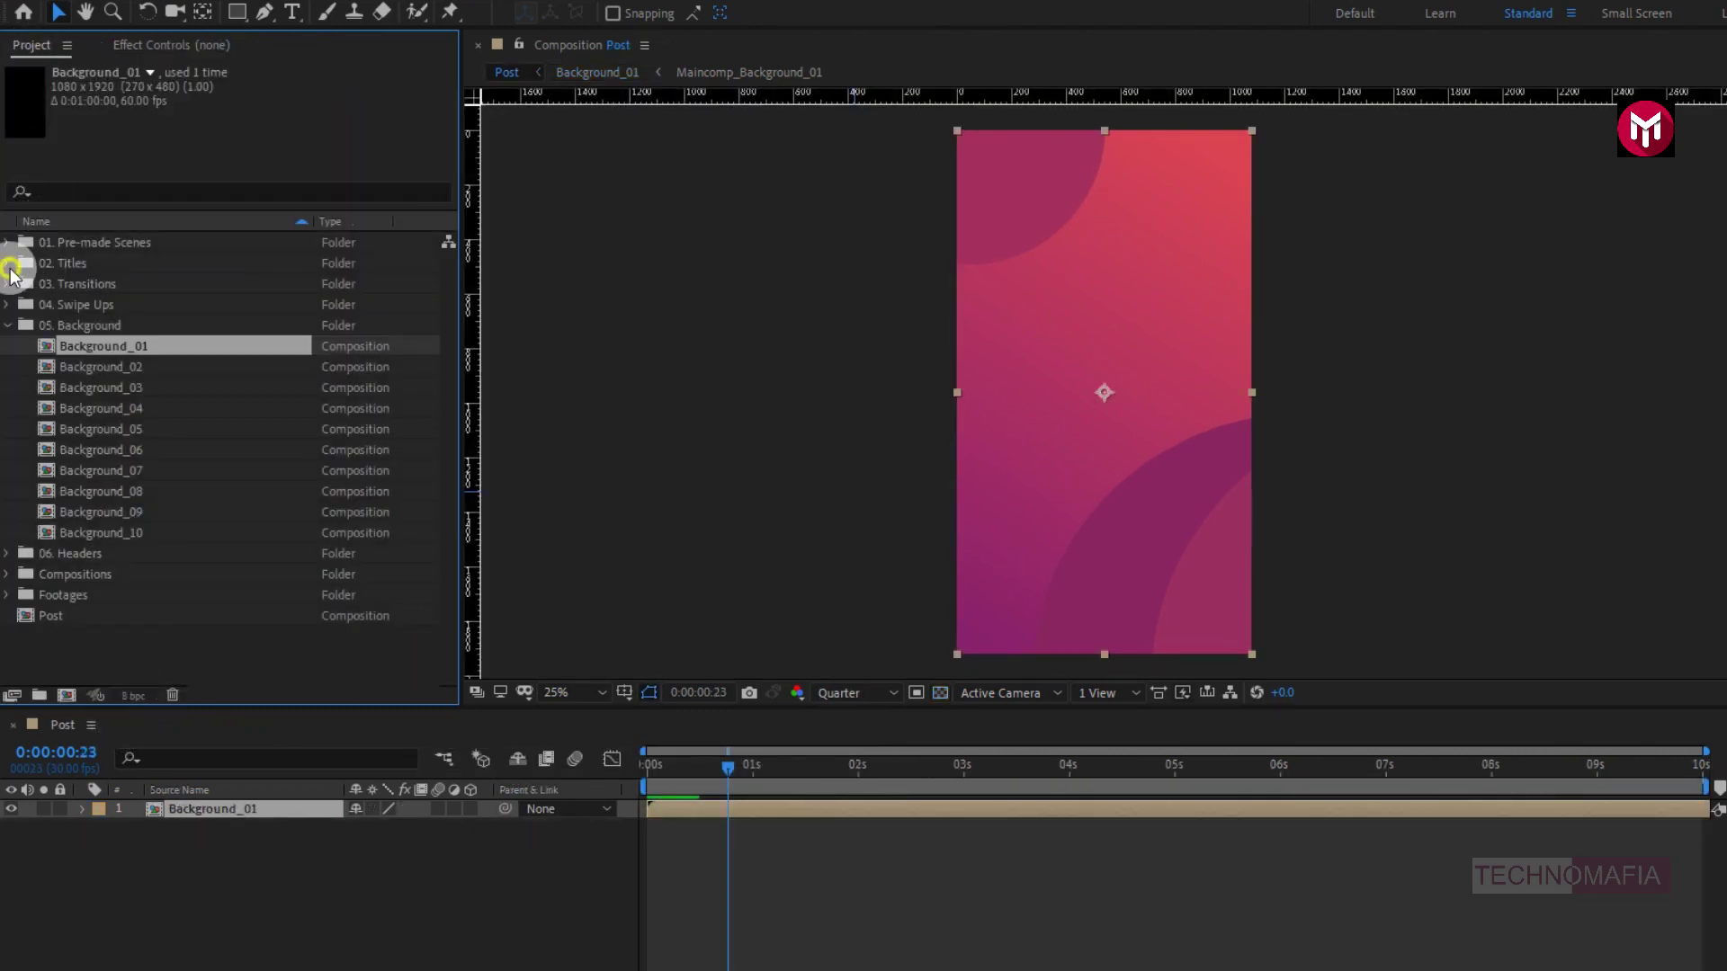
click(9, 266)
click(79, 286)
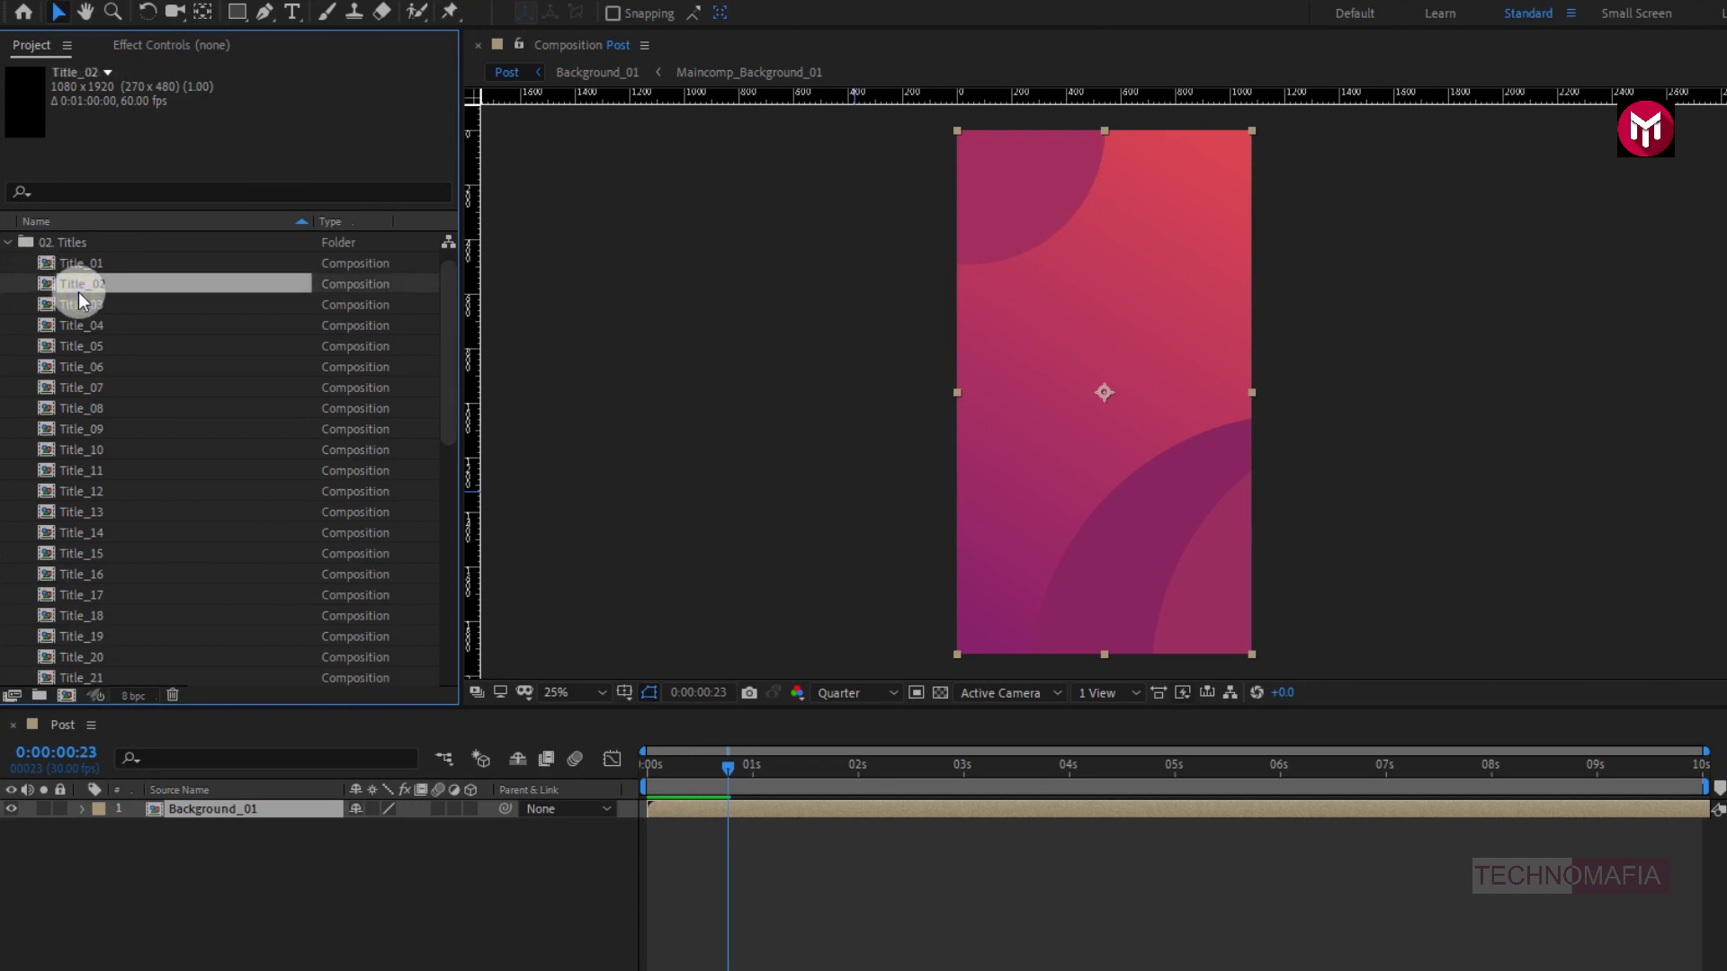
drag(79, 293, 228, 808)
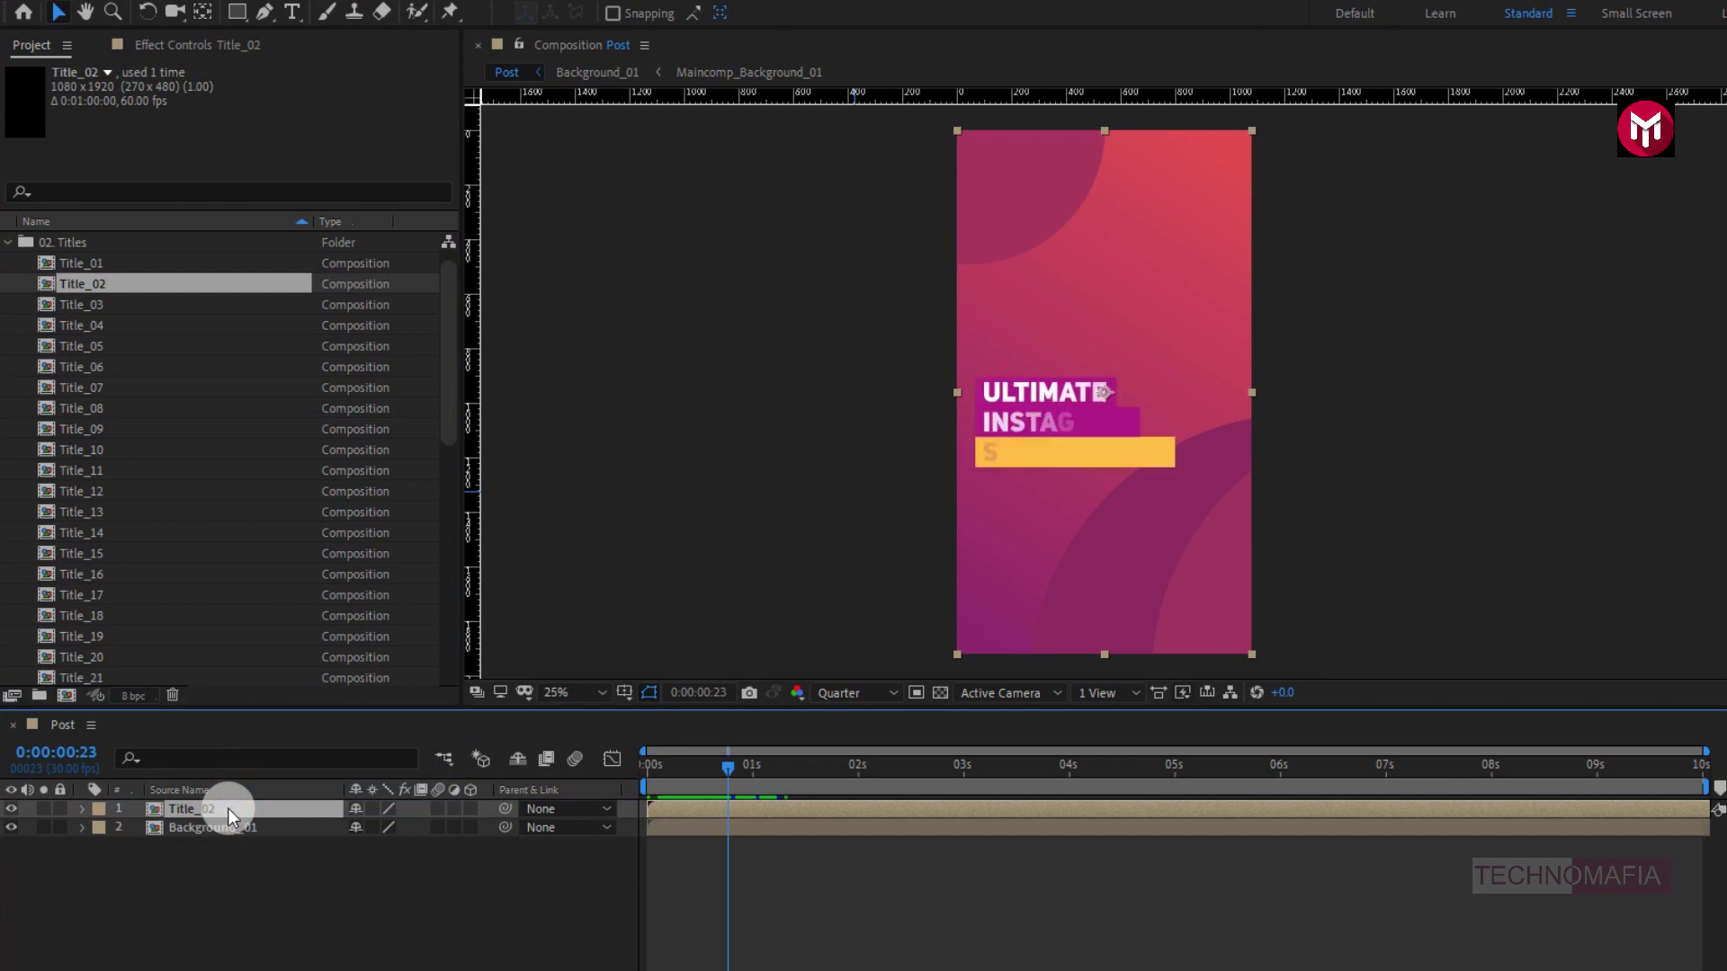
drag(729, 770, 810, 770)
click(670, 766)
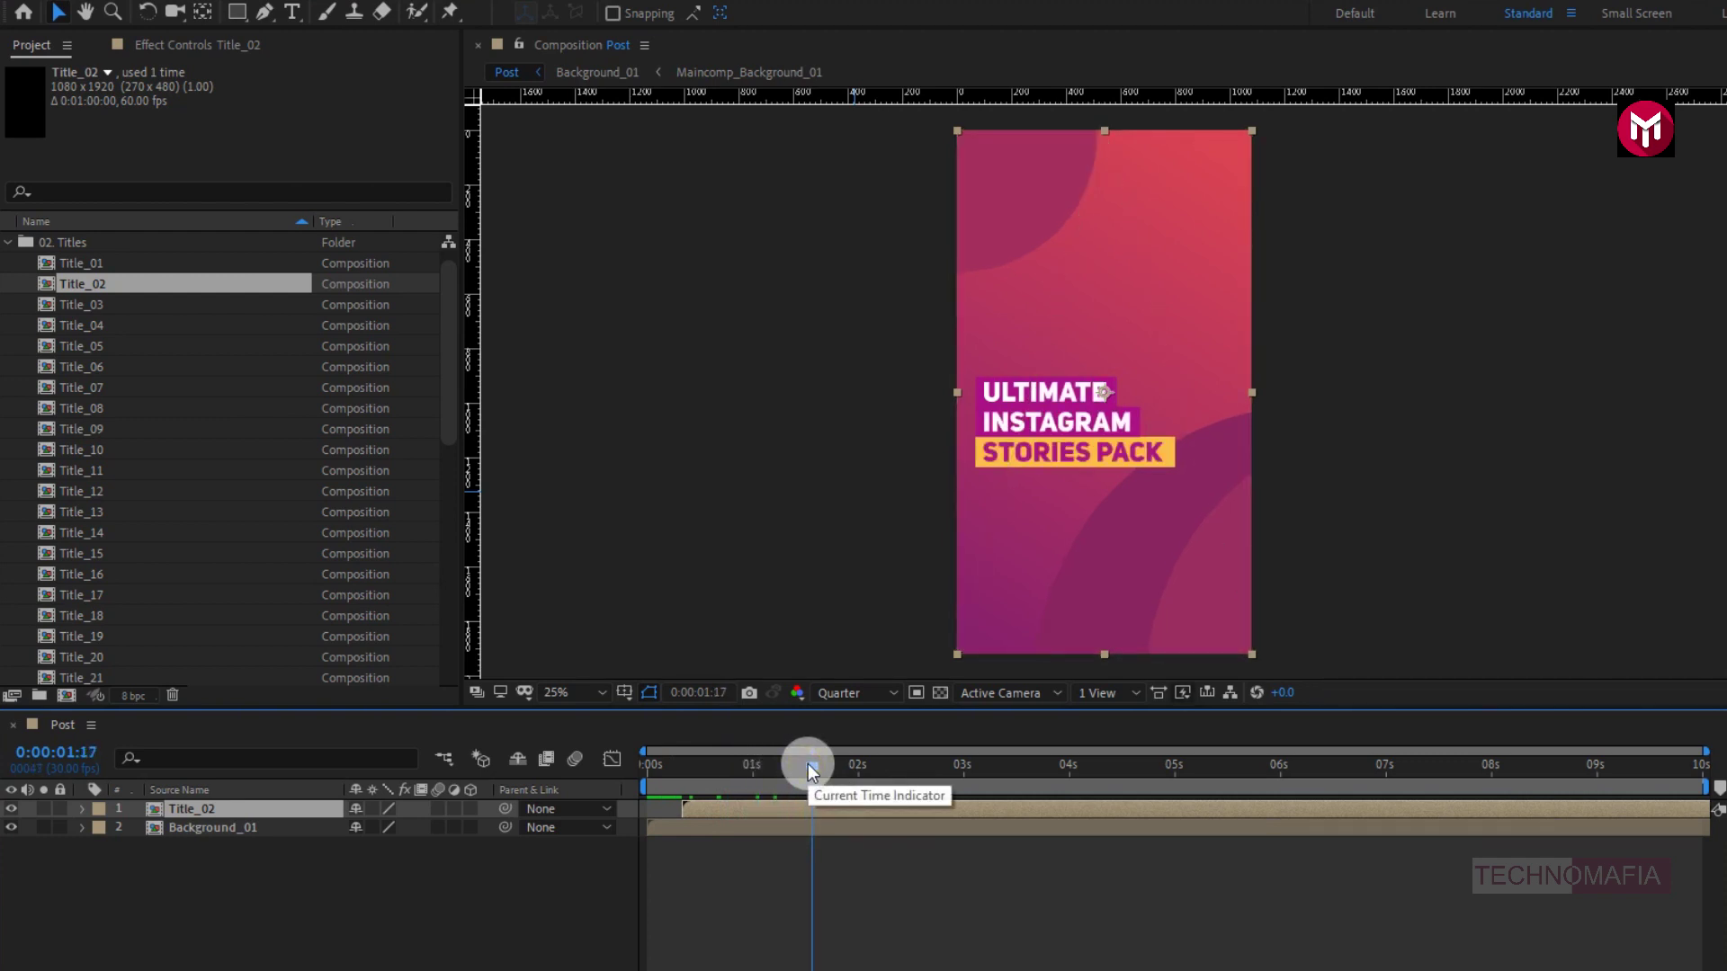
Step: Open the Title_02 composition, collapse its CONTROLS layer properties and display that layer's effect controls
double_click(205, 811)
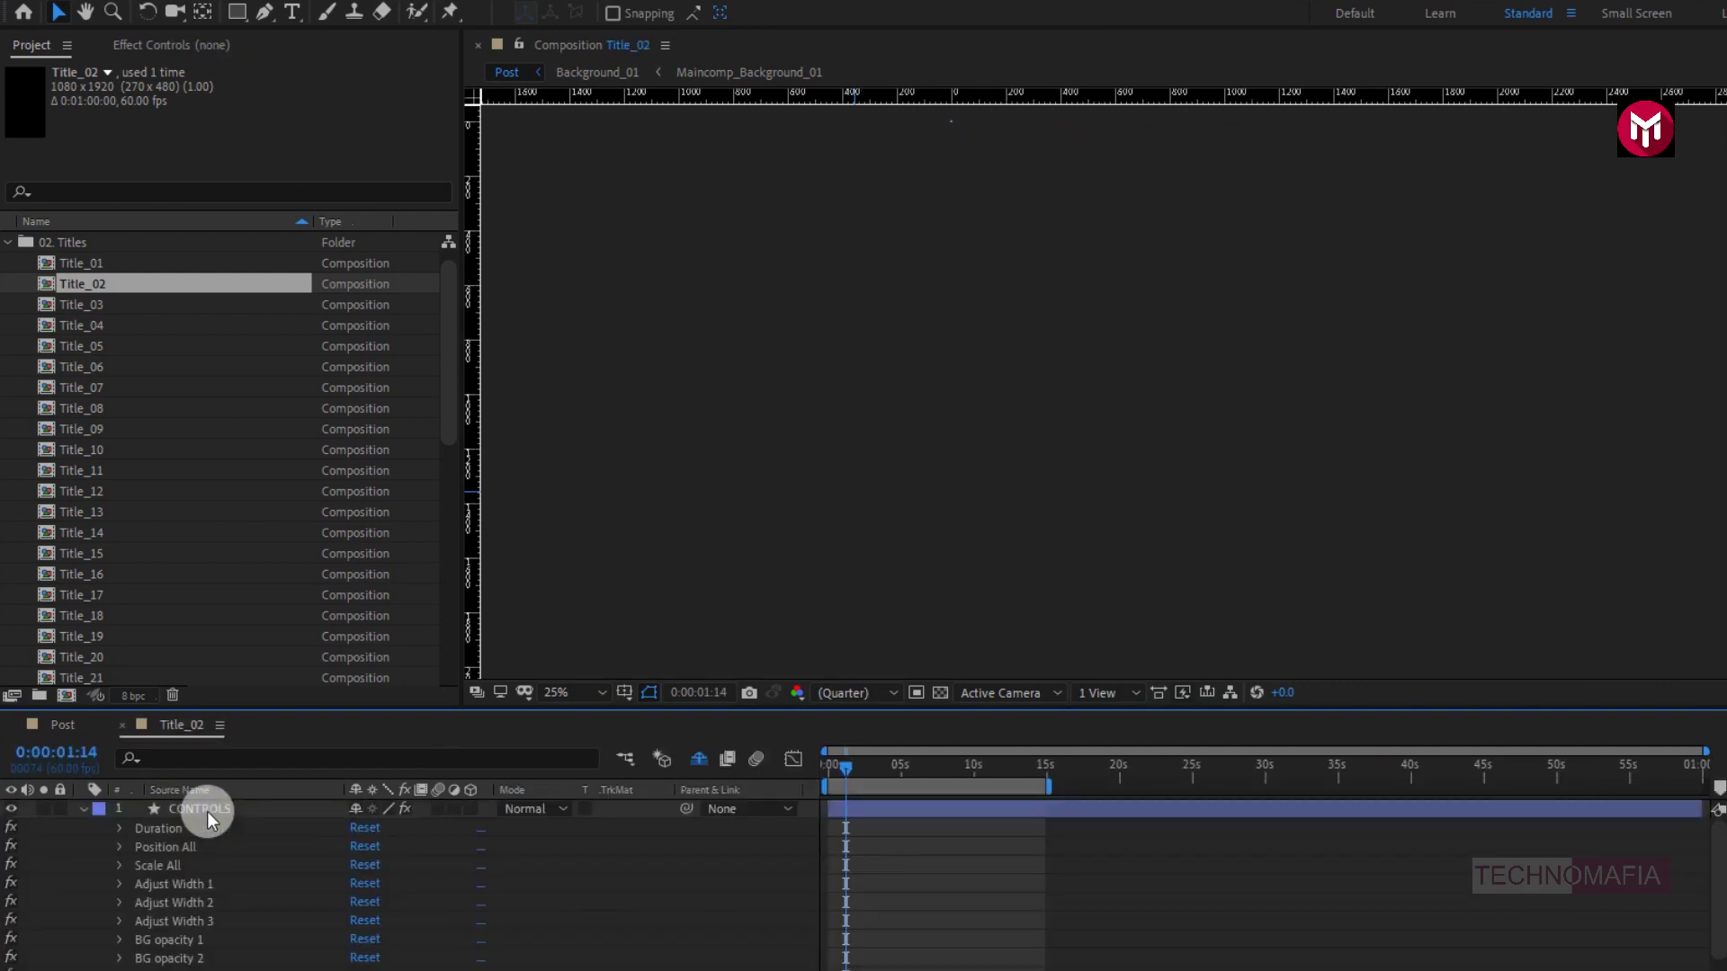
click(83, 810)
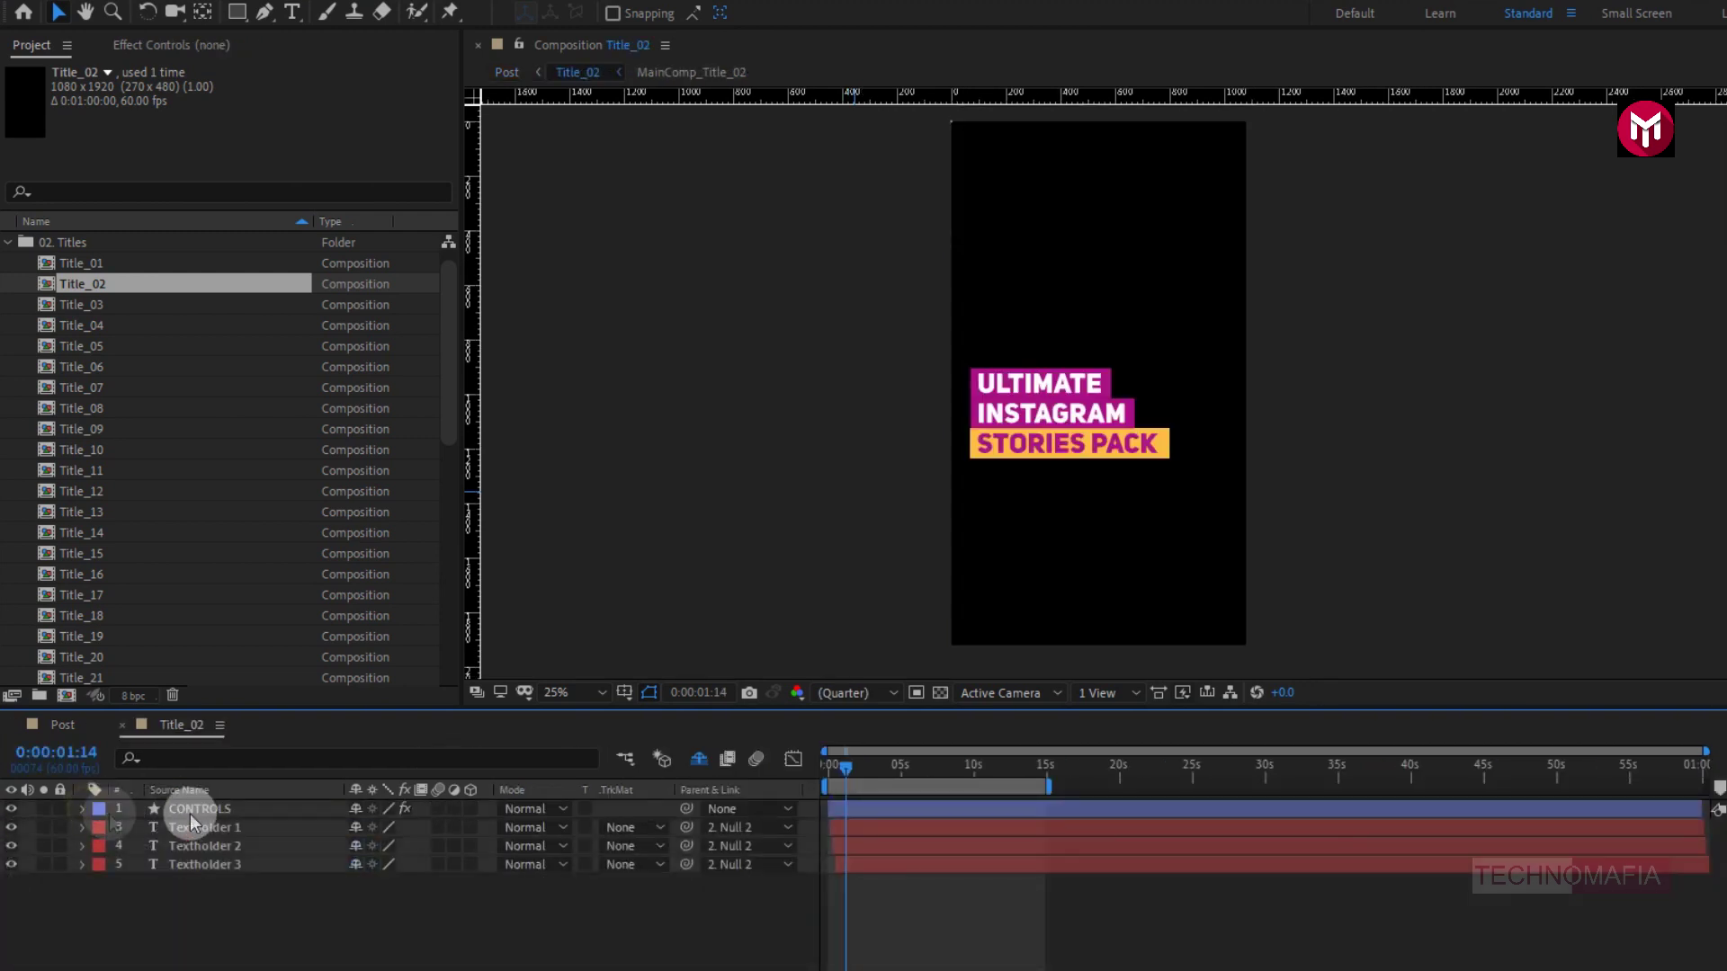
click(201, 810)
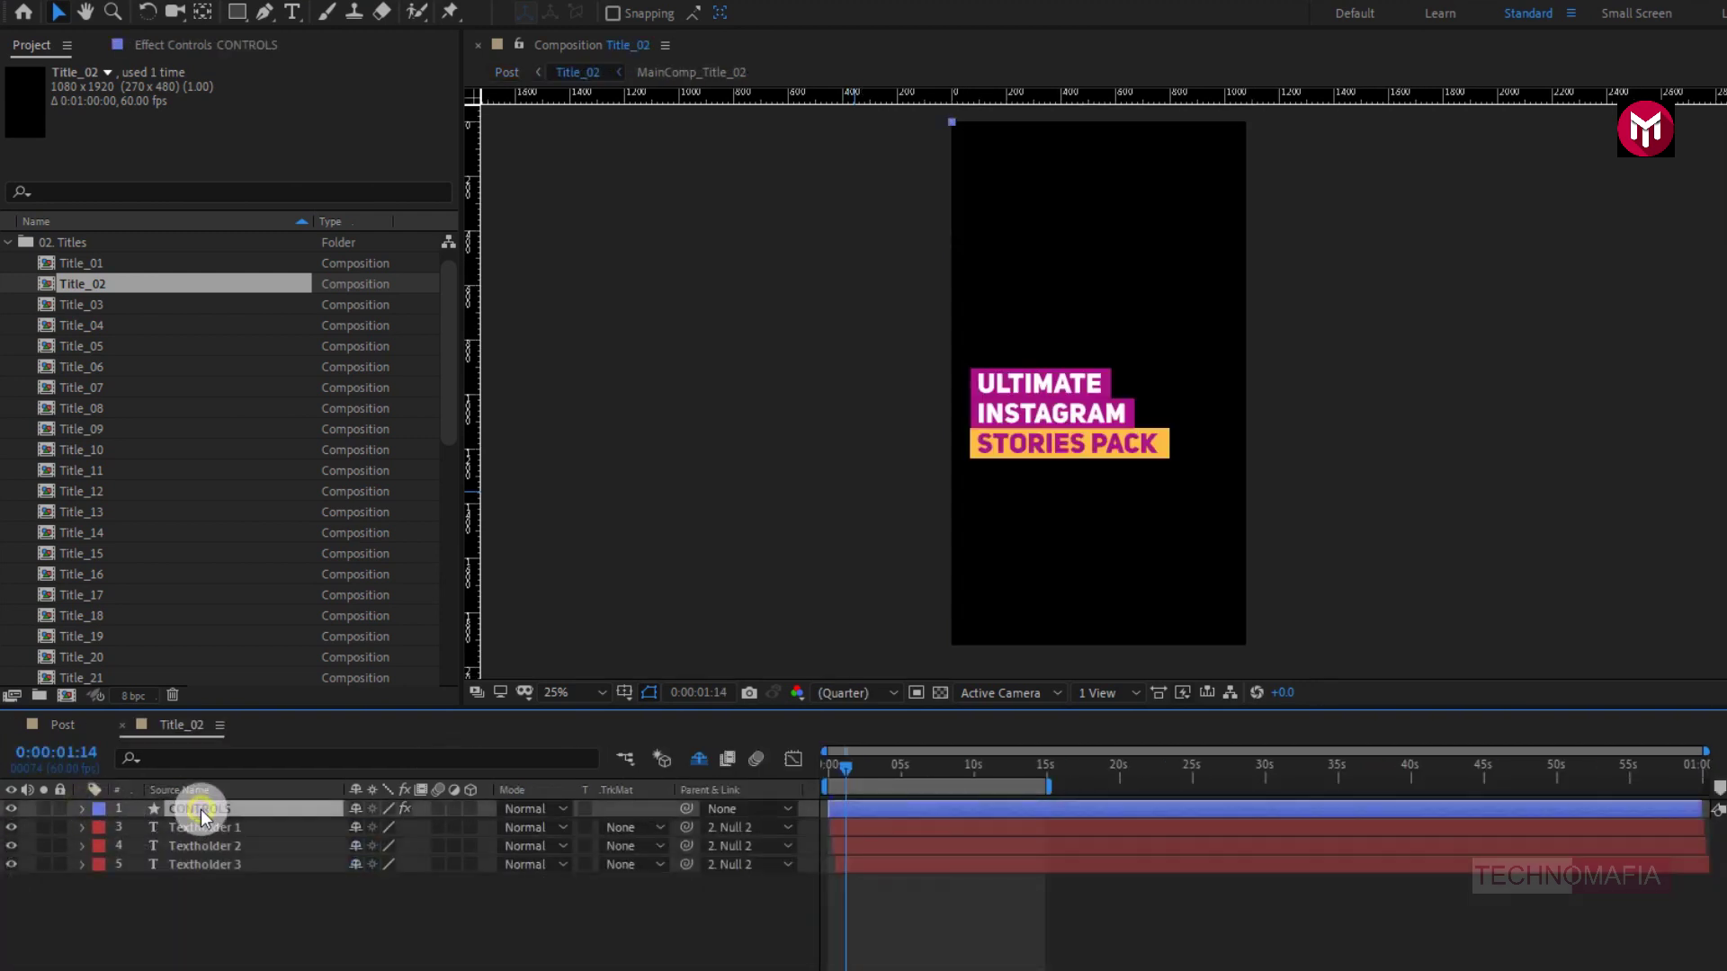
click(205, 50)
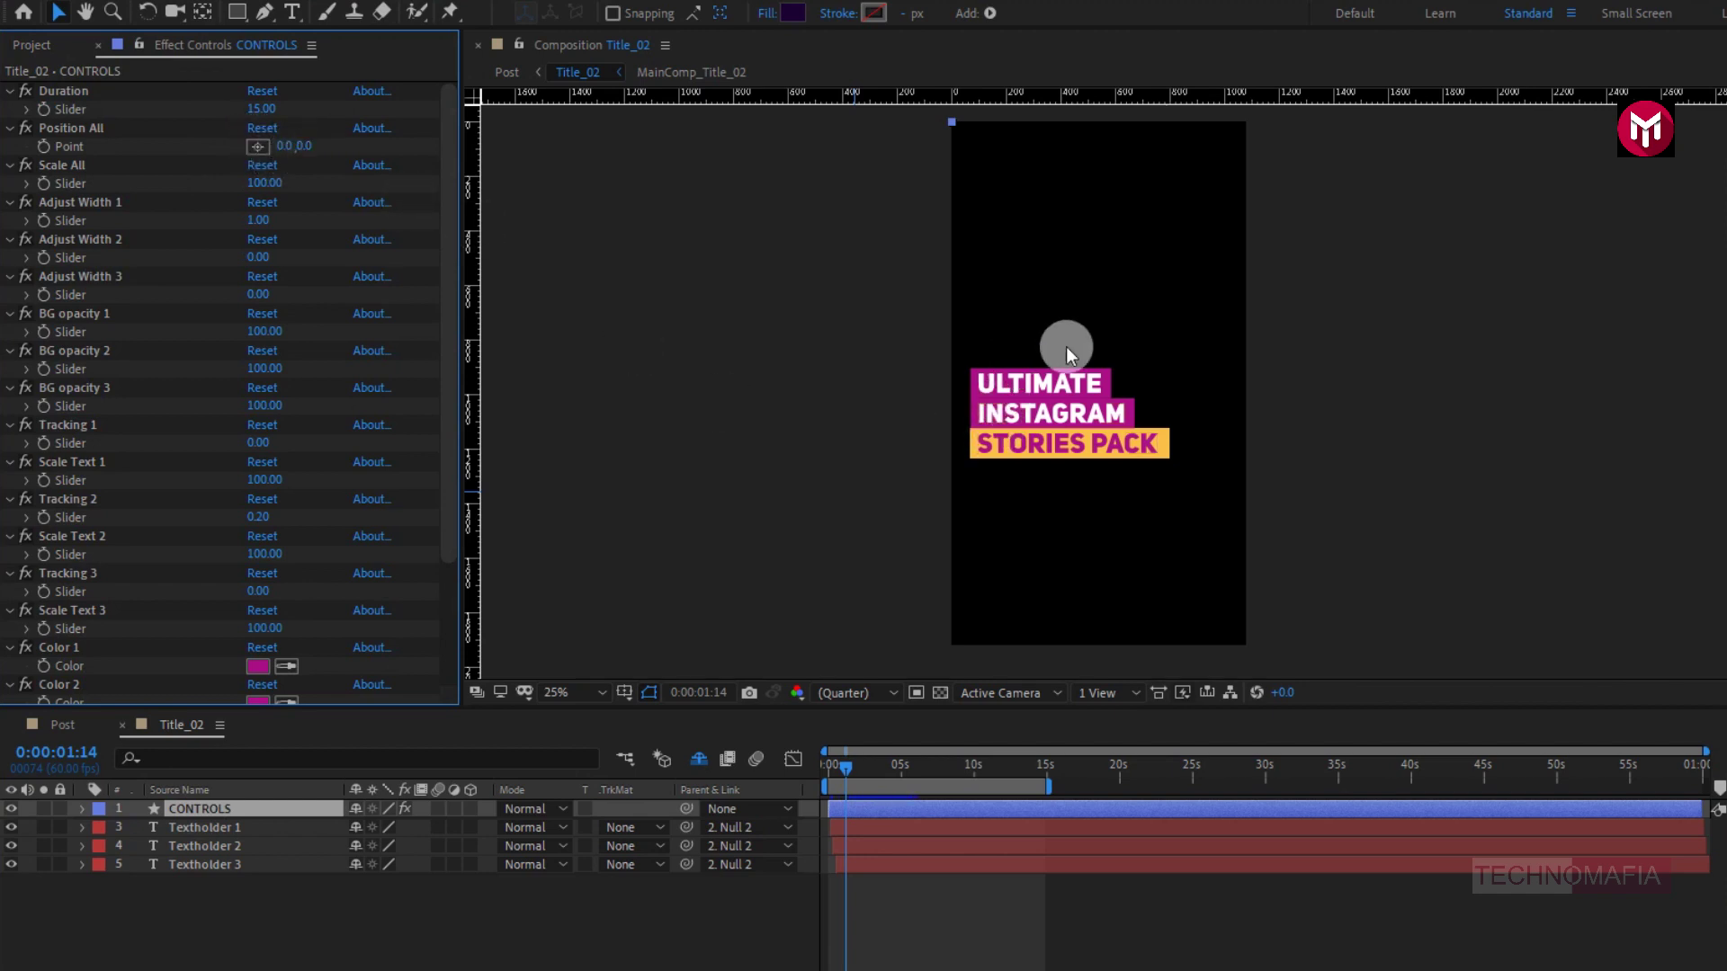
Step: In the Title_02 controls, set Position All to -14.0, 21.0 and Scale All to 95, and increase Adjust Width 1
drag(305, 146, 251, 177)
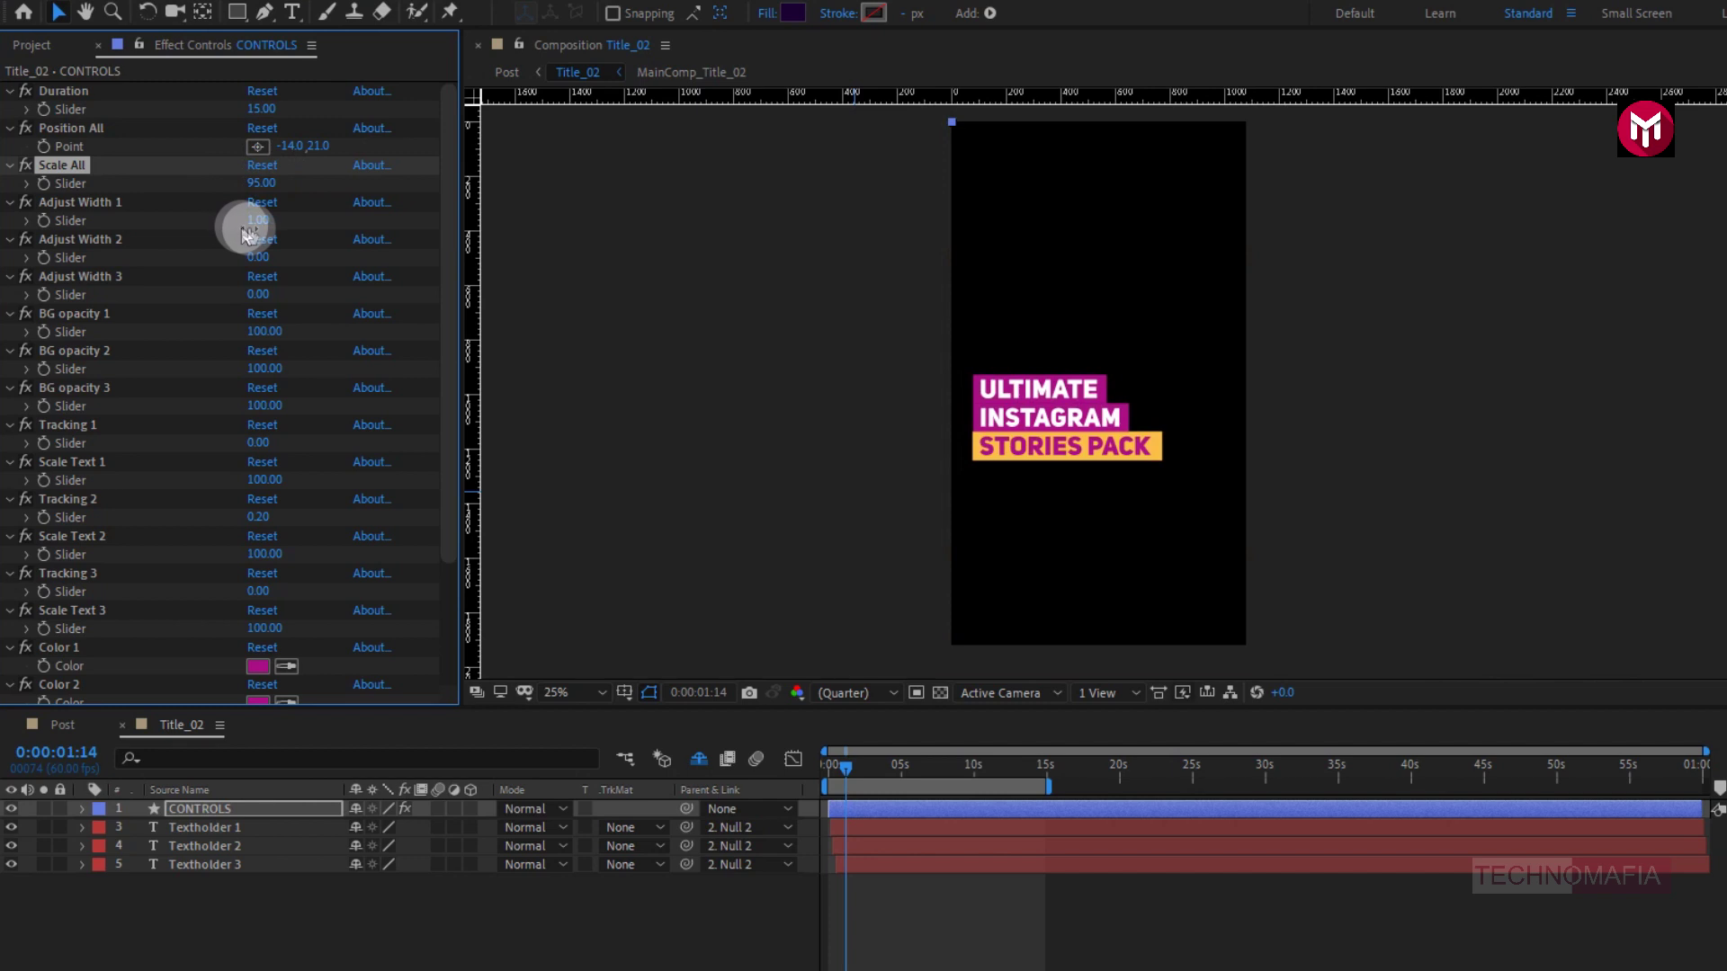
drag(260, 228, 259, 227)
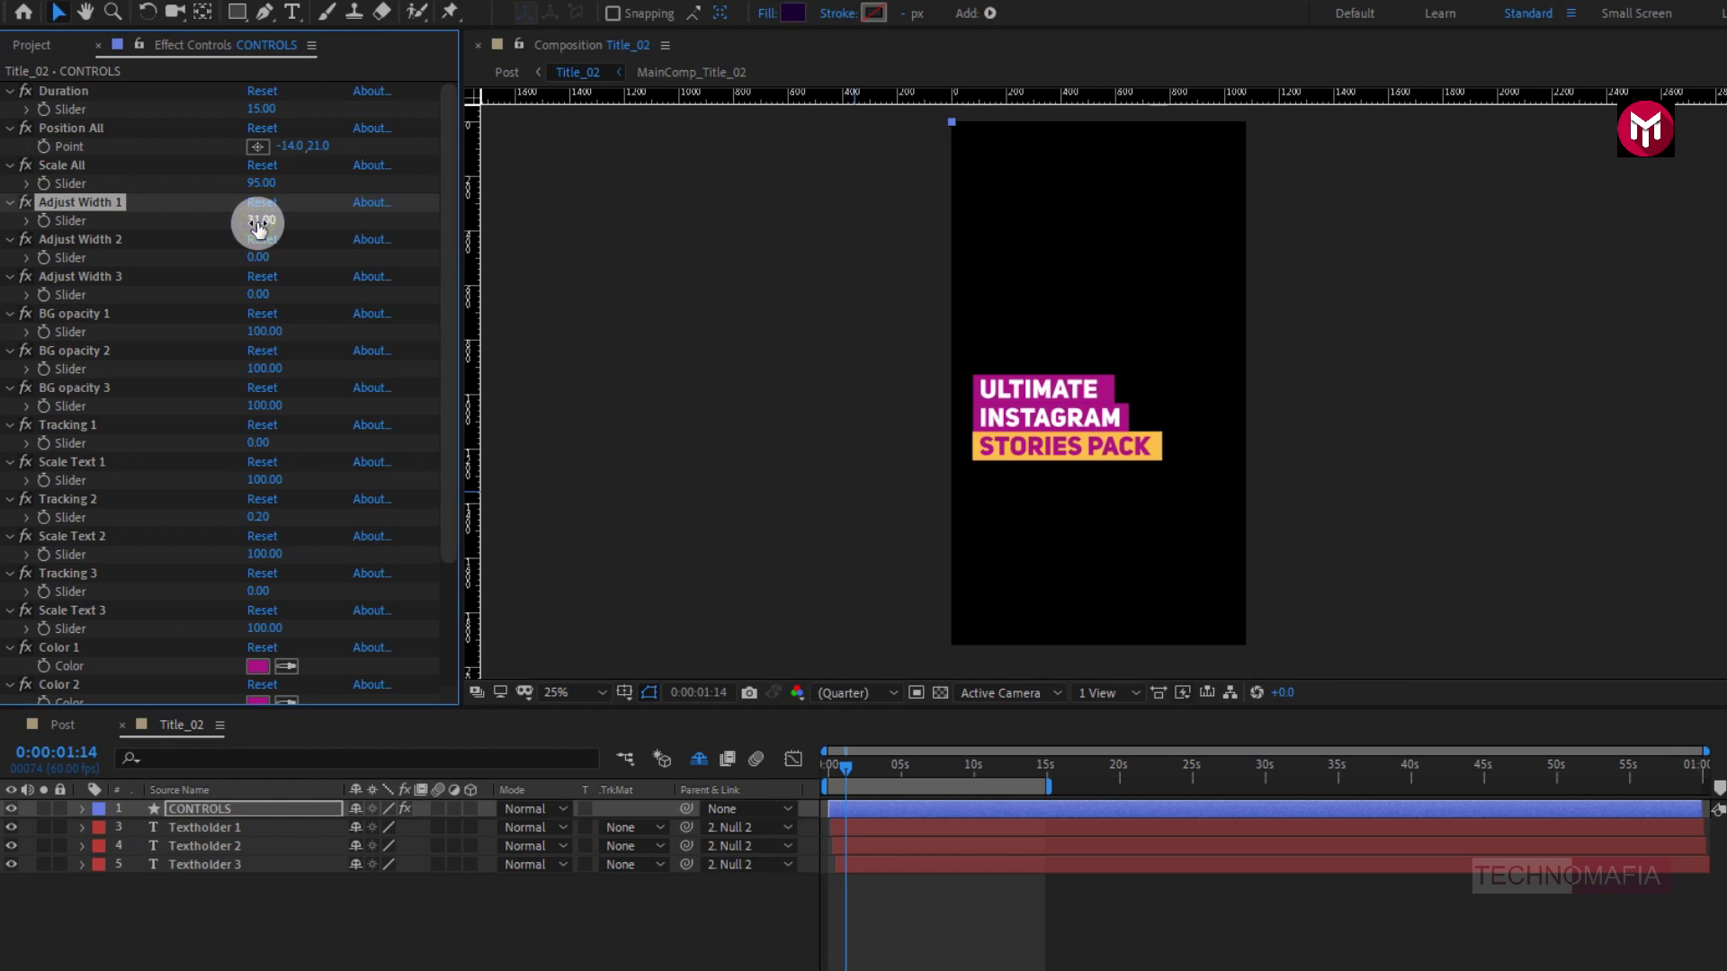
Step: Select the Textholder layers in Title_02, examine the colour settings of its CONTROLS layer, and close the composition to return to Post
click(201, 825)
shift+click(221, 847)
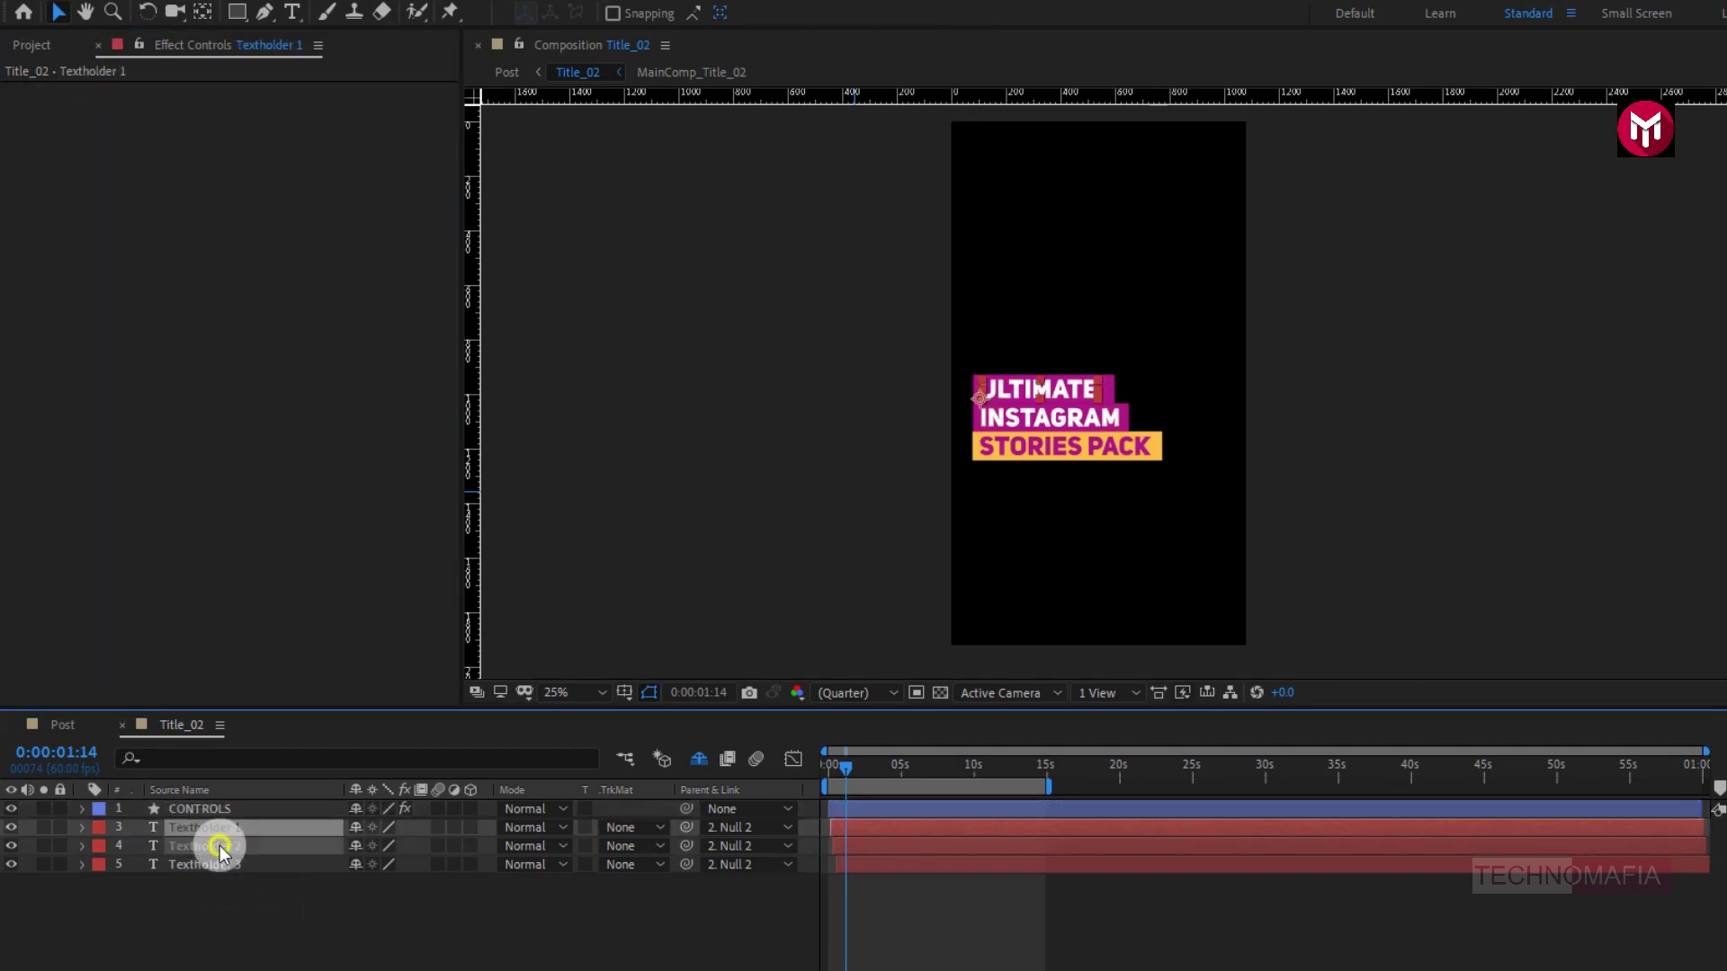
click(220, 848)
click(220, 866)
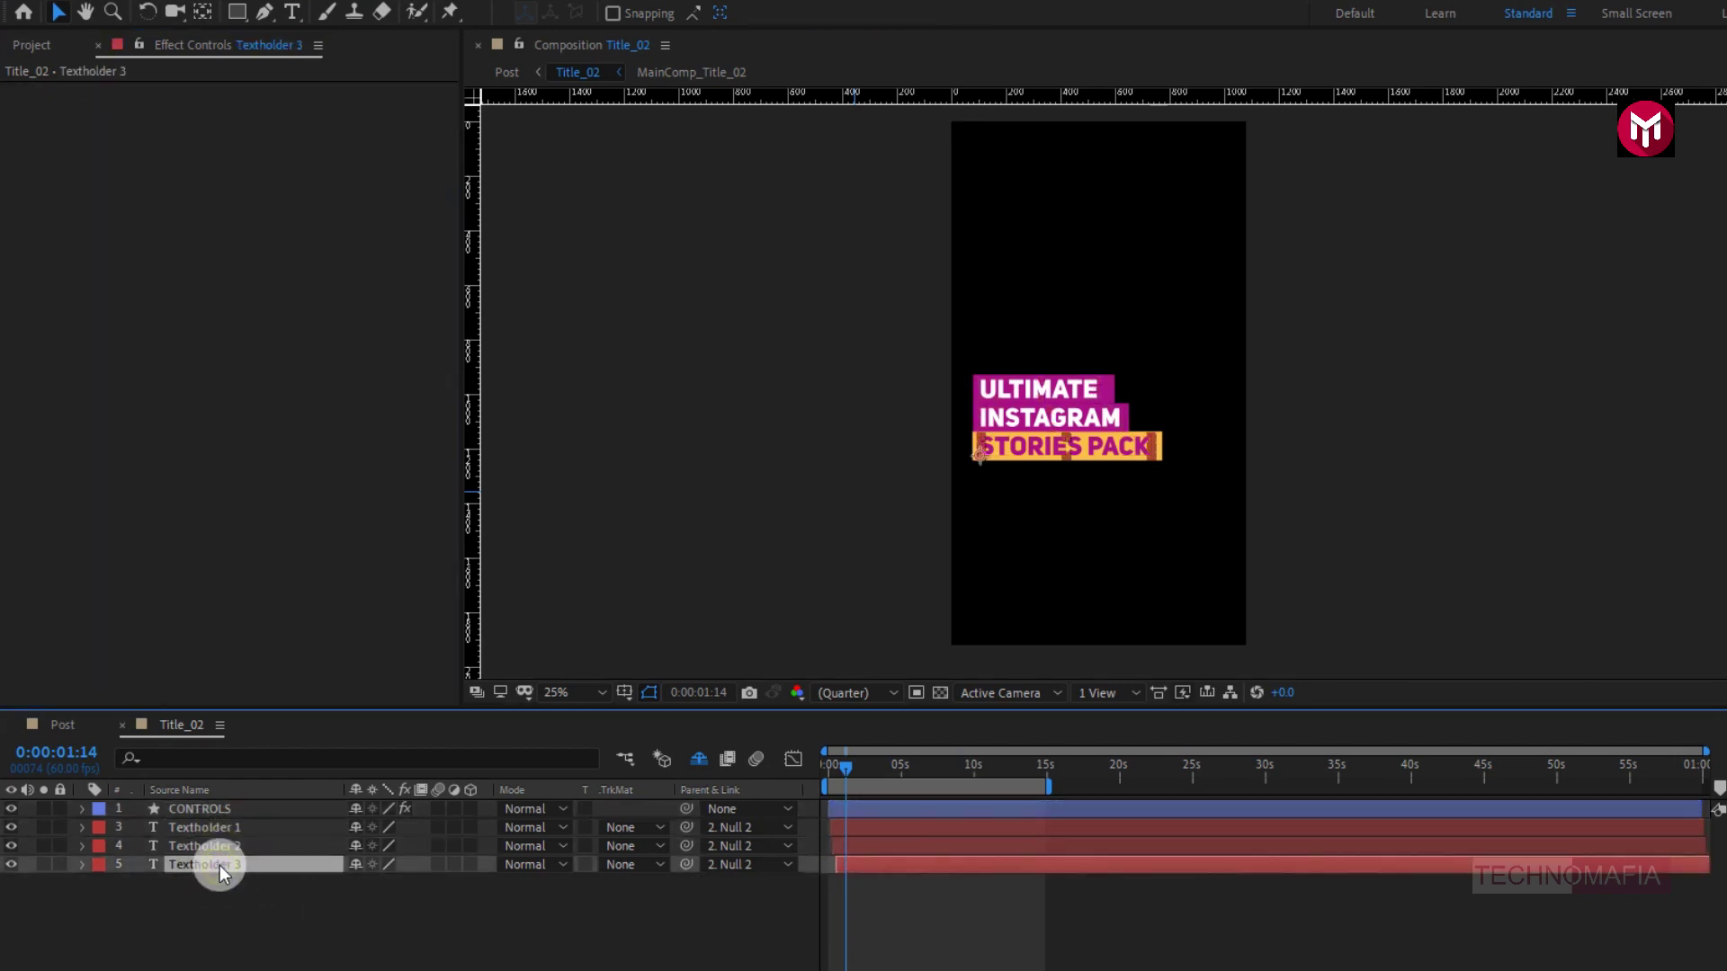
click(217, 812)
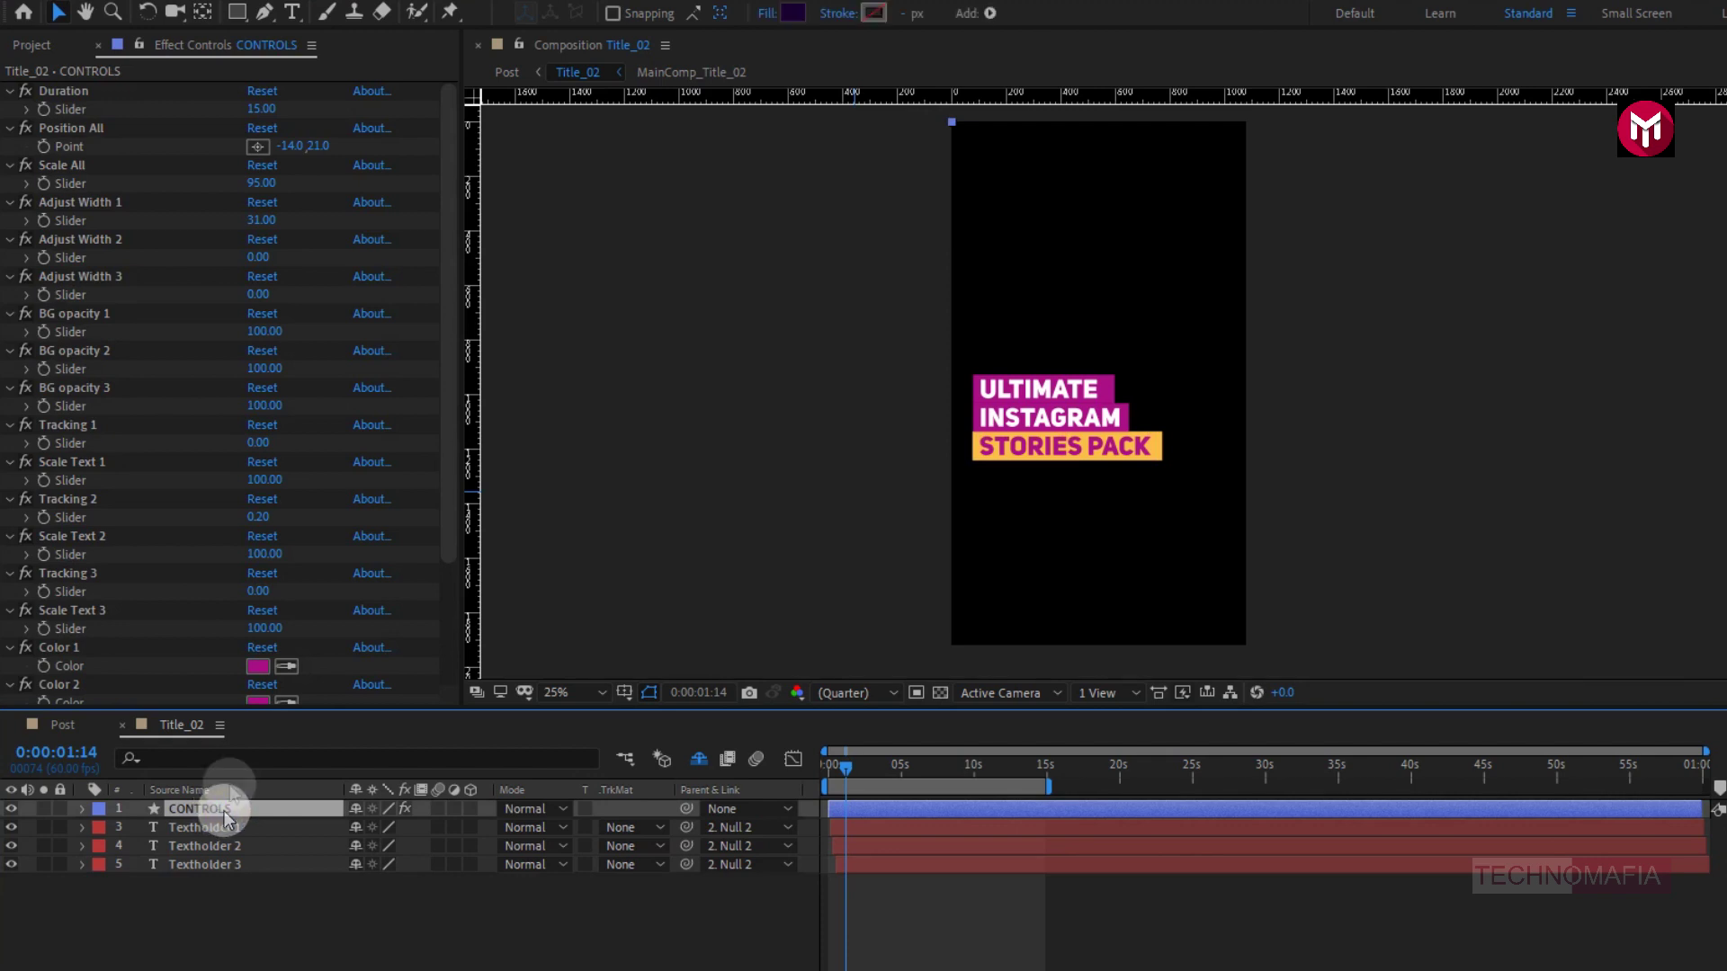
drag(449, 450, 465, 646)
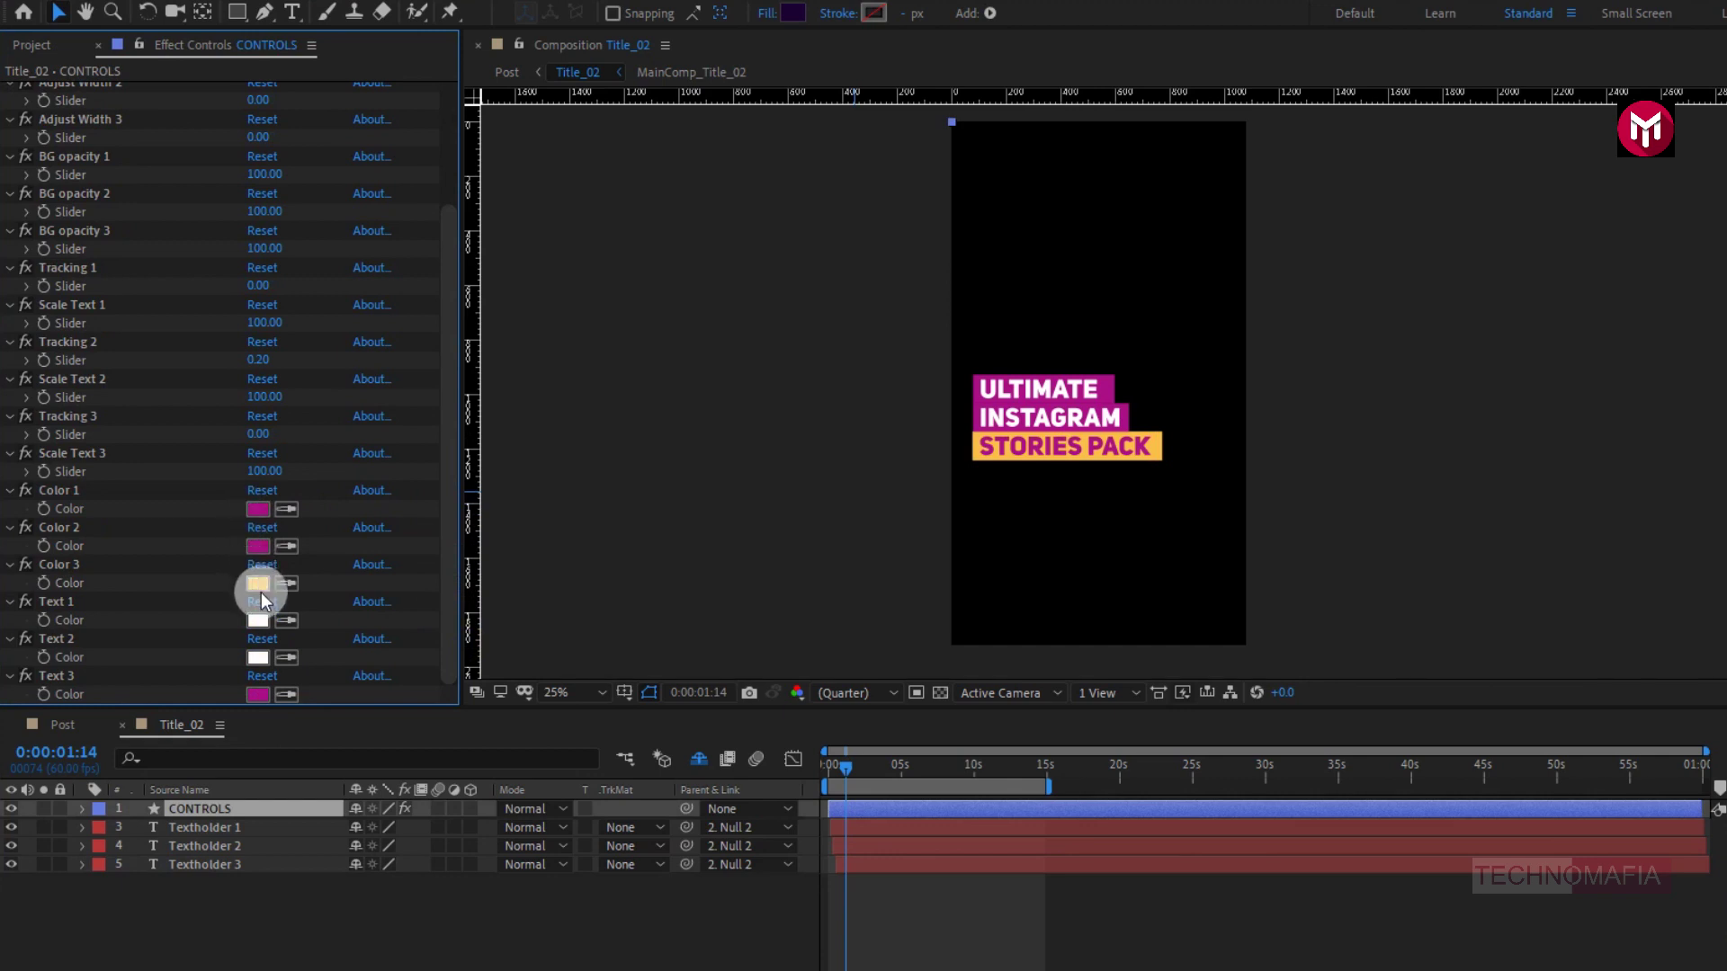
click(123, 725)
Step: Add Swipe_Up_01 from the 04. Swipe Ups folder above Title_02 in Post and scrub through its animation
click(184, 810)
click(41, 142)
click(36, 50)
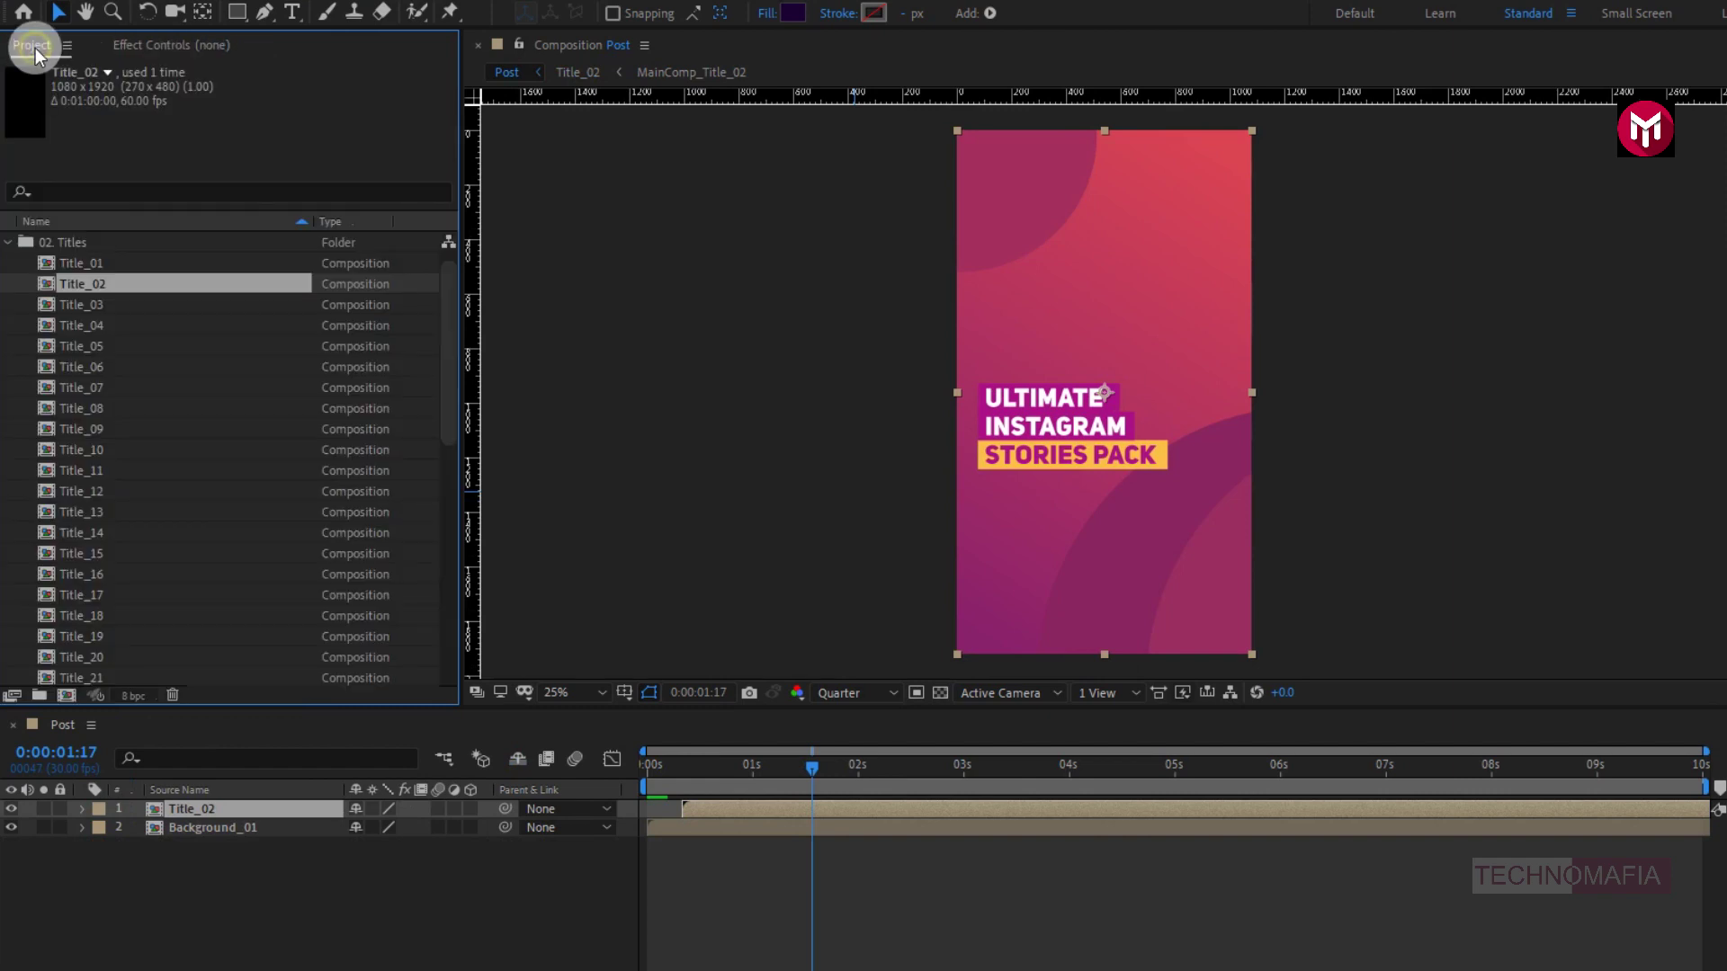
click(9, 243)
click(7, 305)
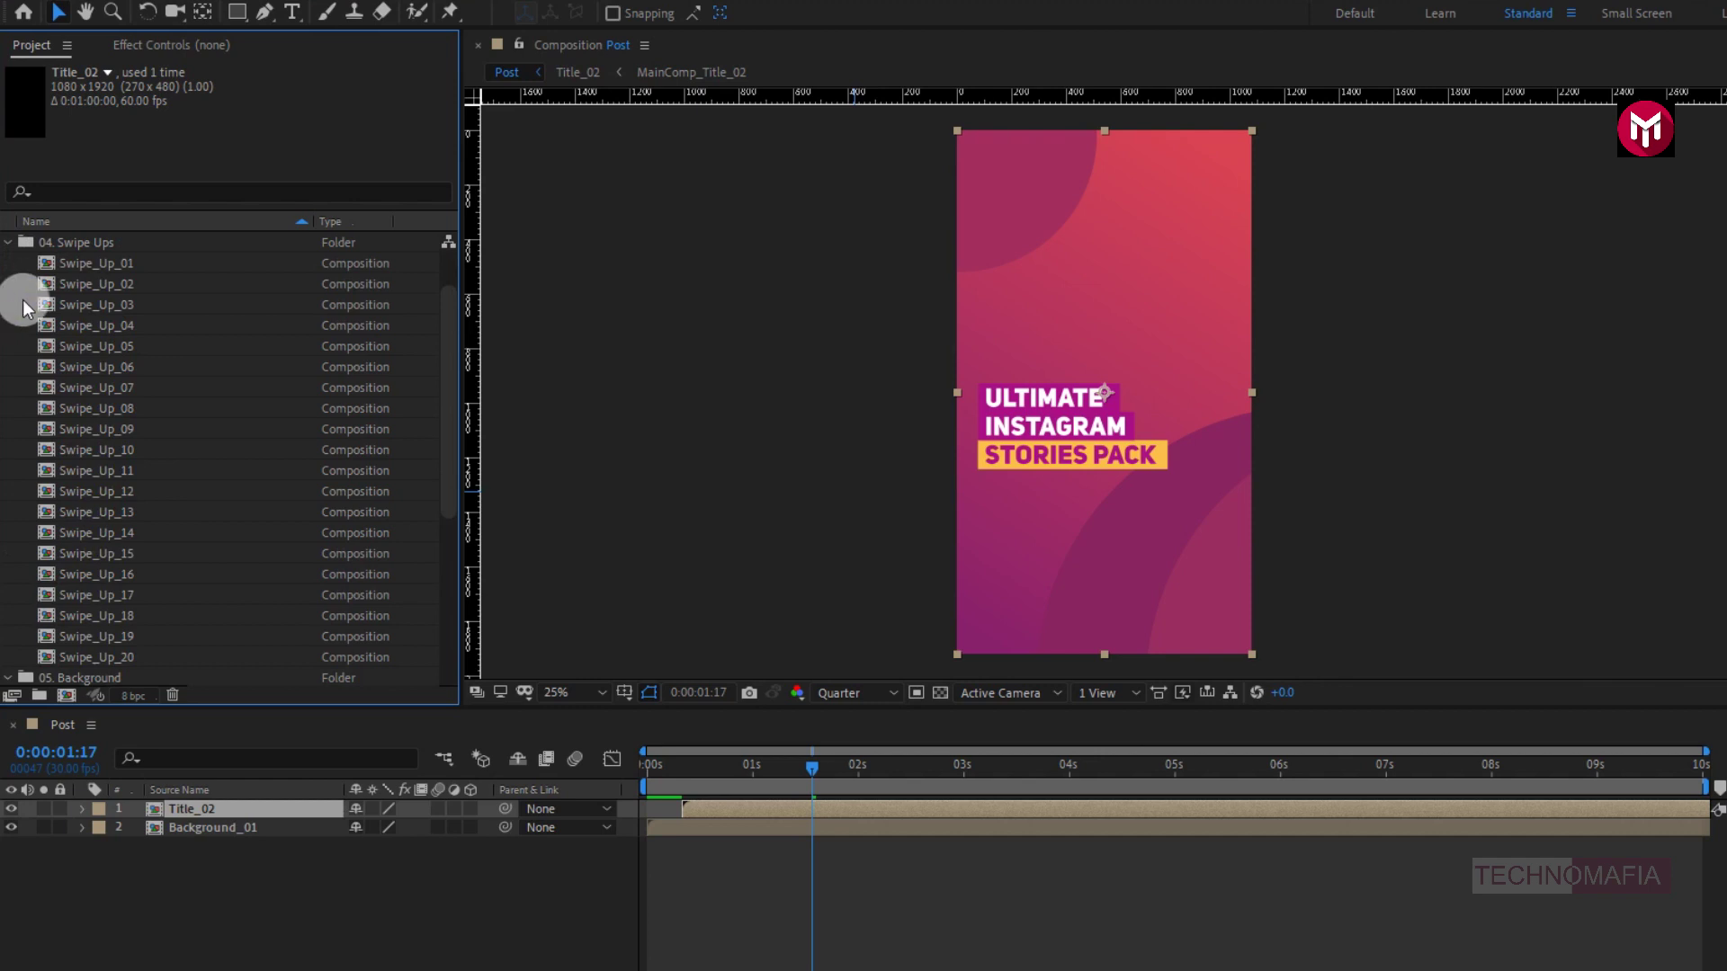
click(92, 265)
drag(96, 267, 204, 807)
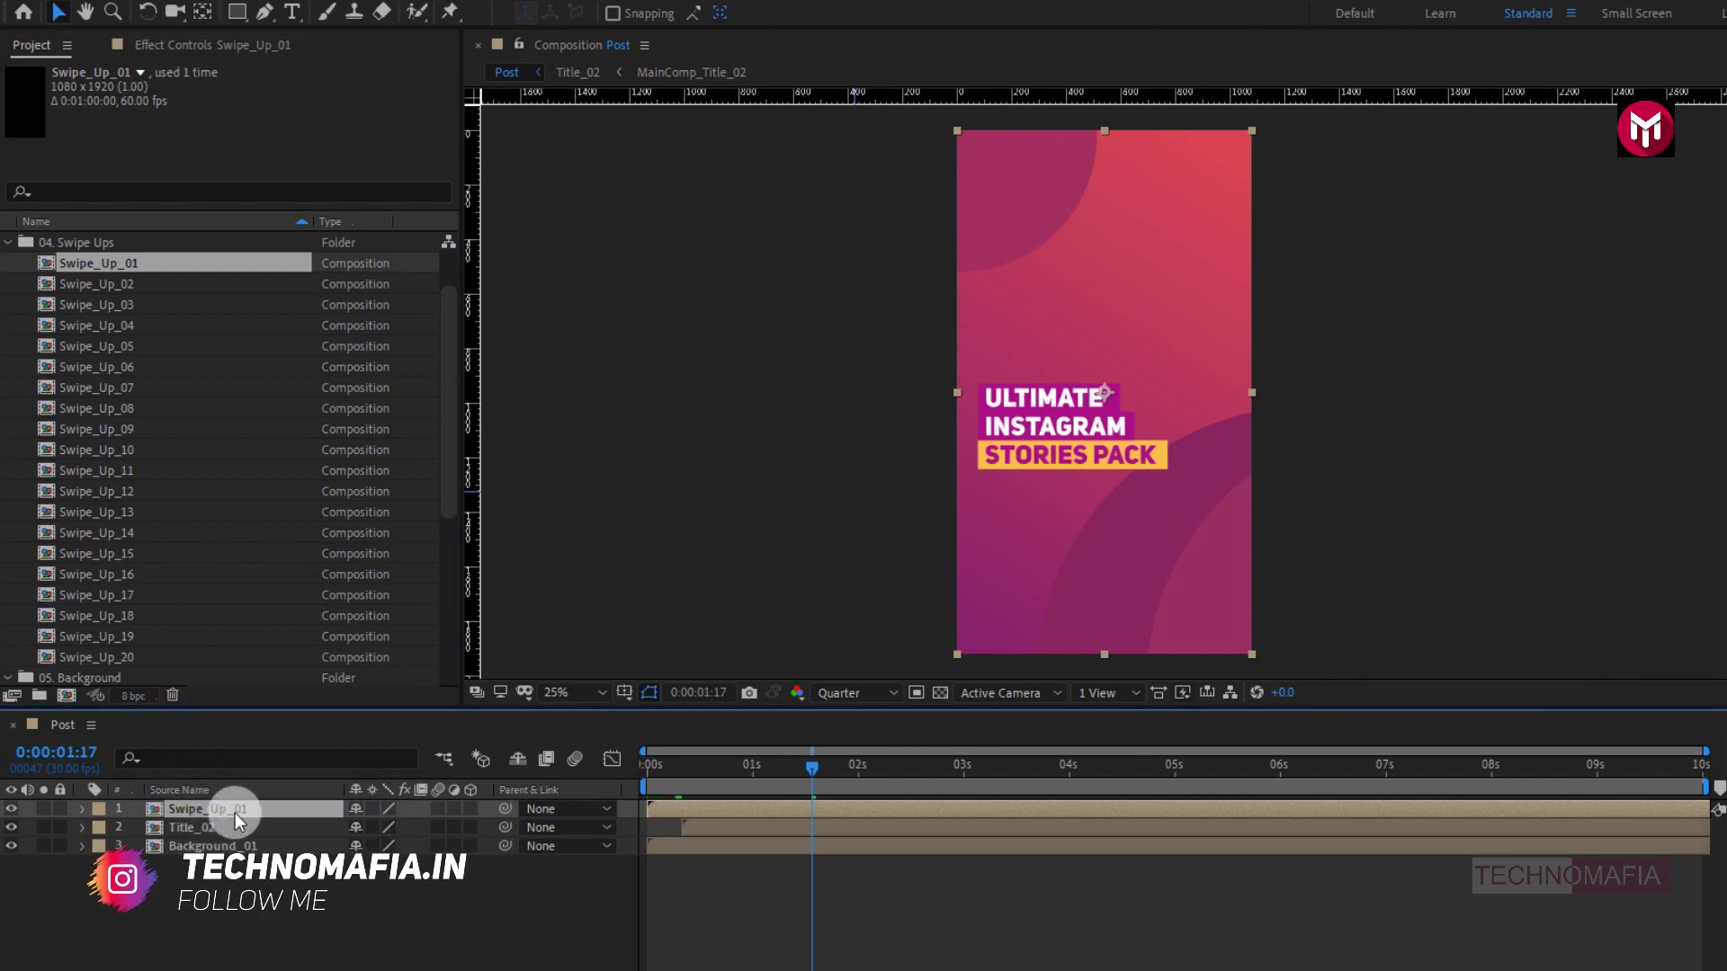
click(754, 763)
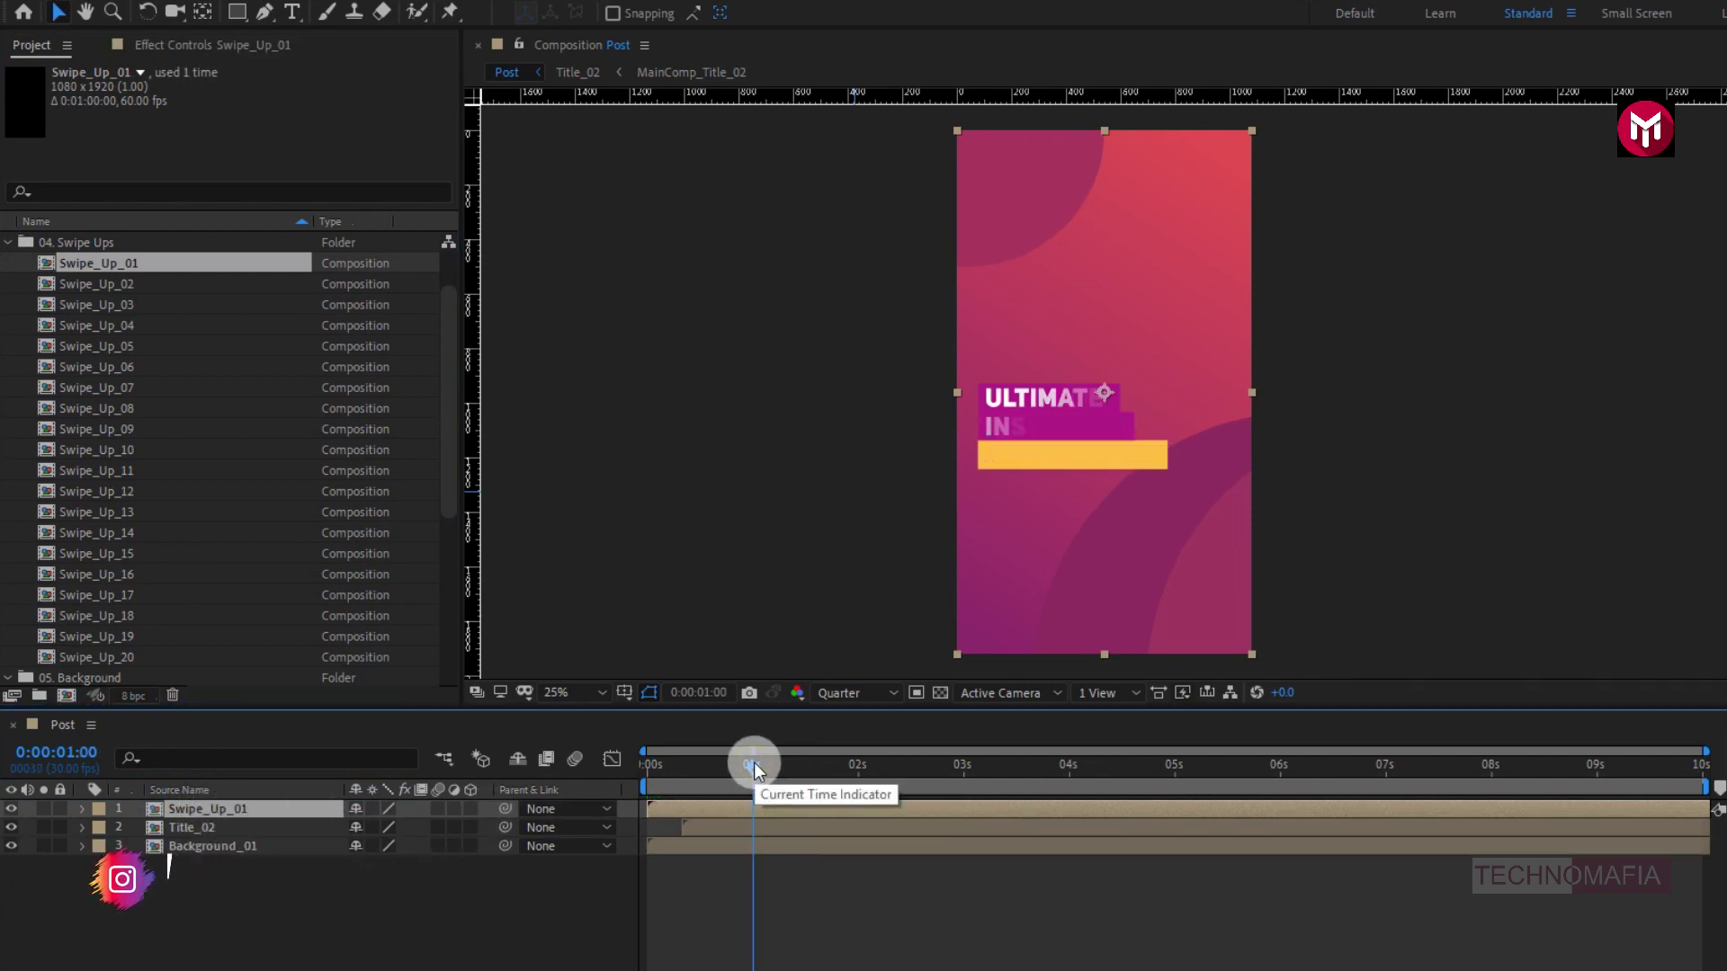
drag(758, 768, 932, 770)
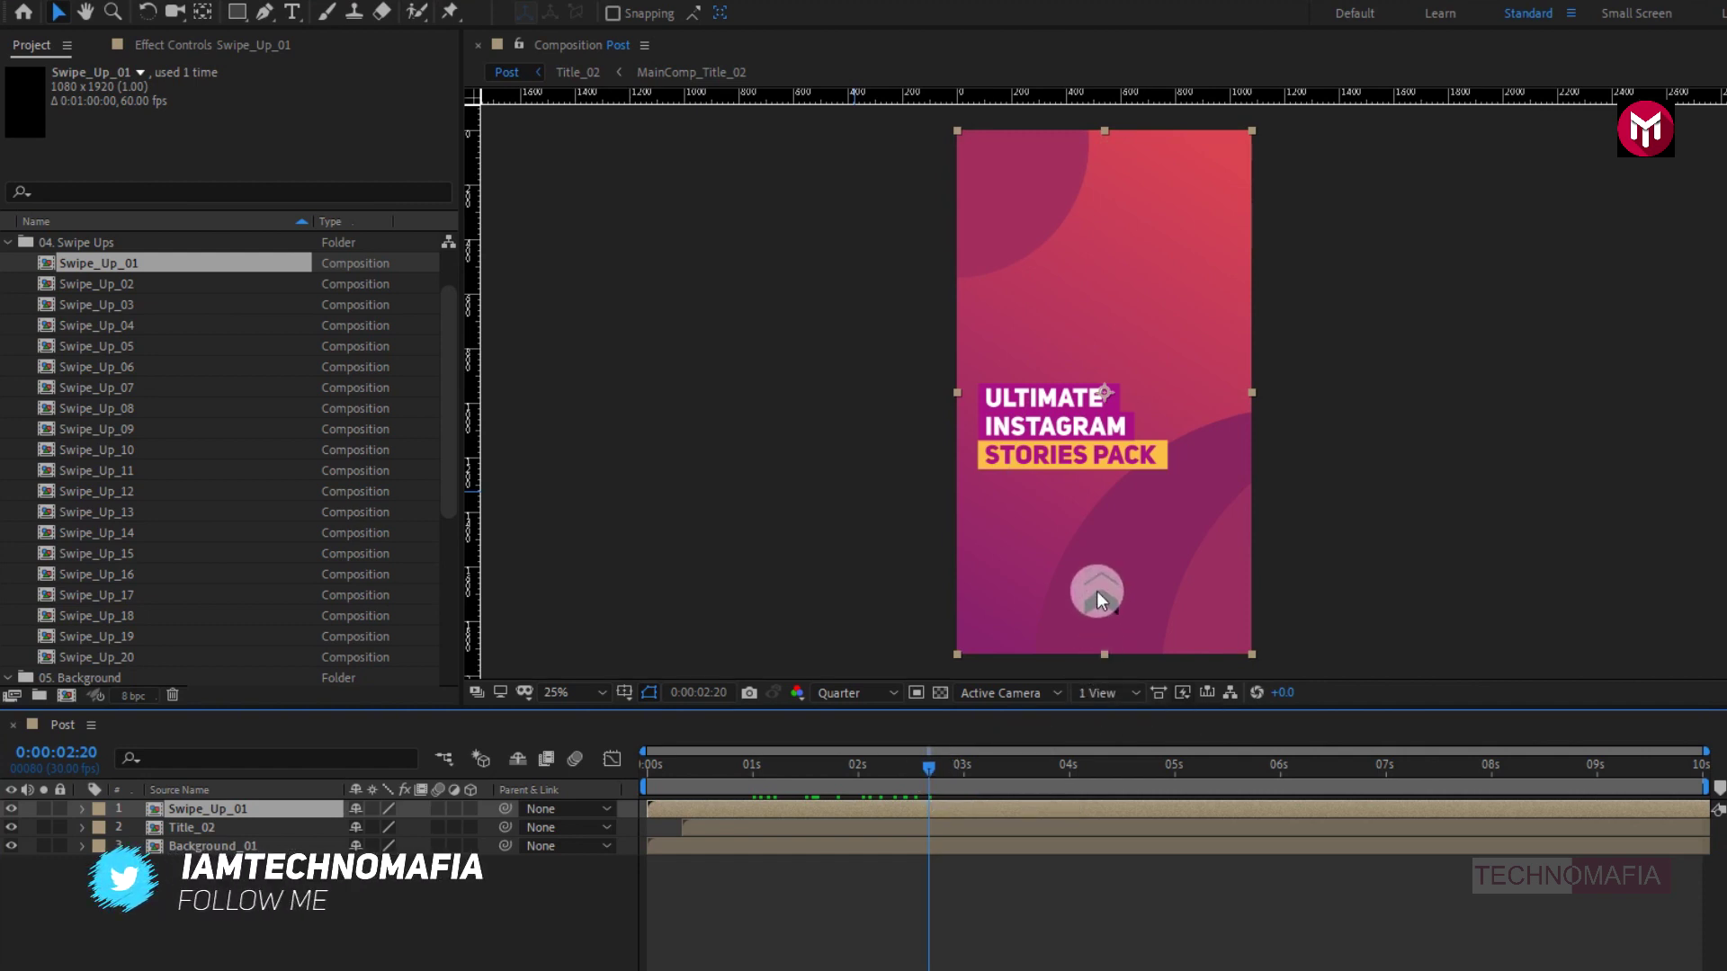
Step: Open the Swipe_Up_01 composition and set its CONTROLS layer's Color to white (FFFFFF)
double_click(197, 809)
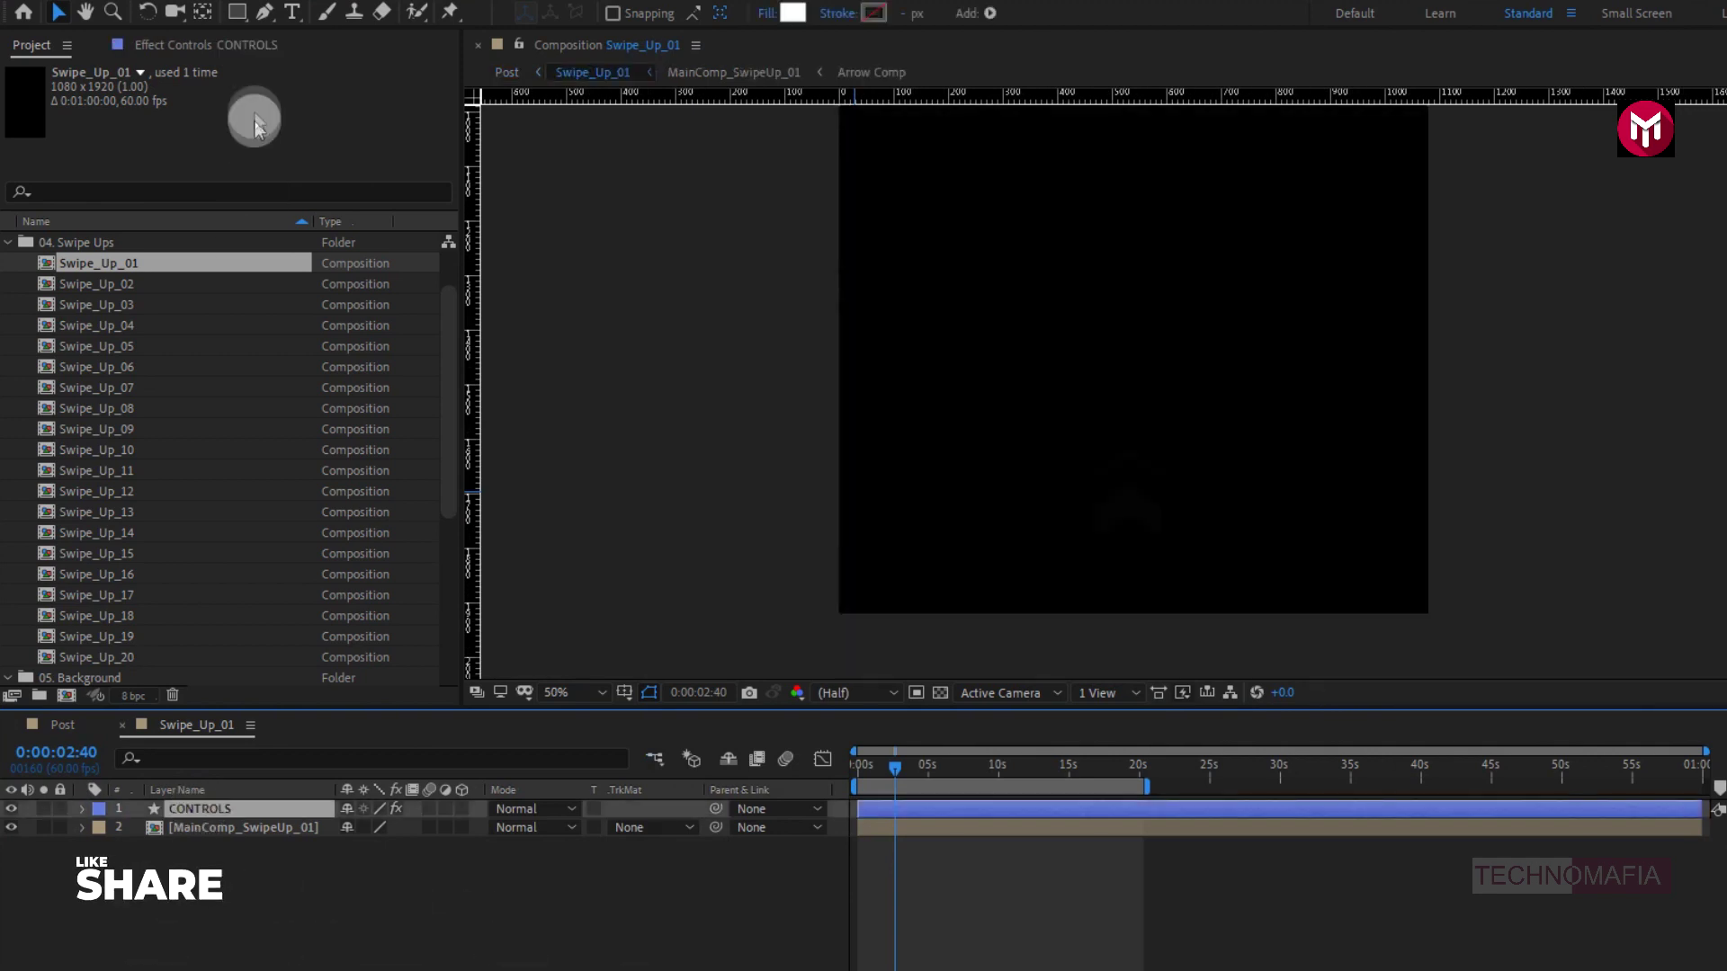
click(228, 45)
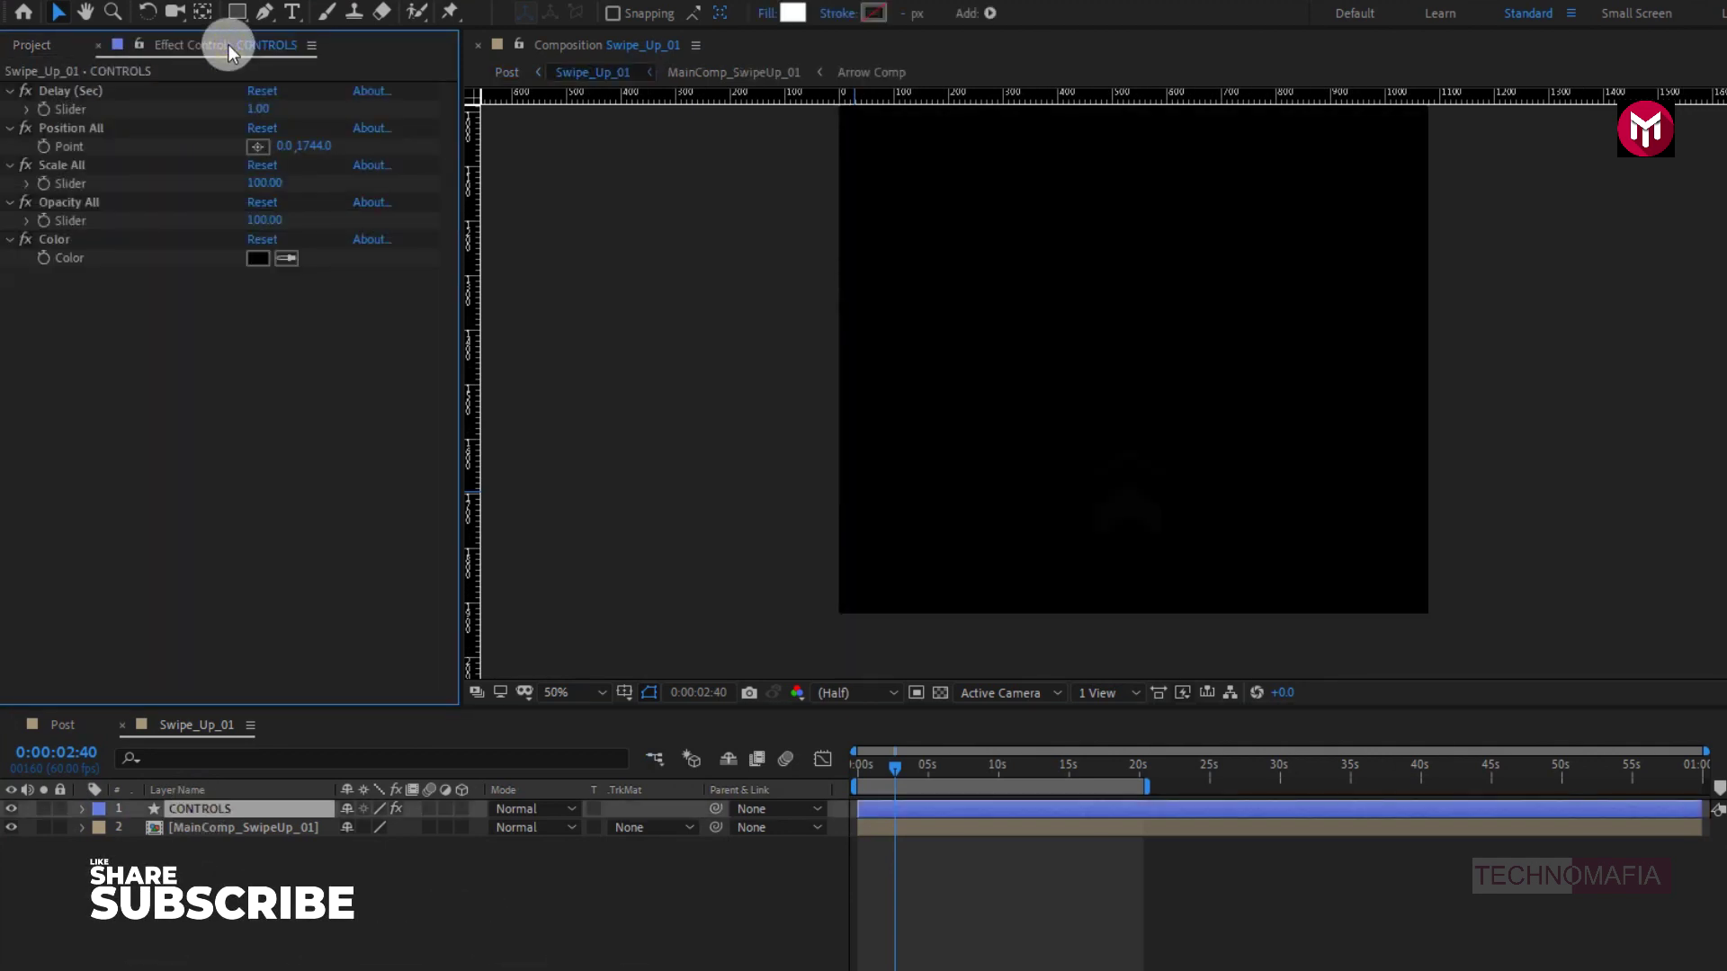
click(258, 259)
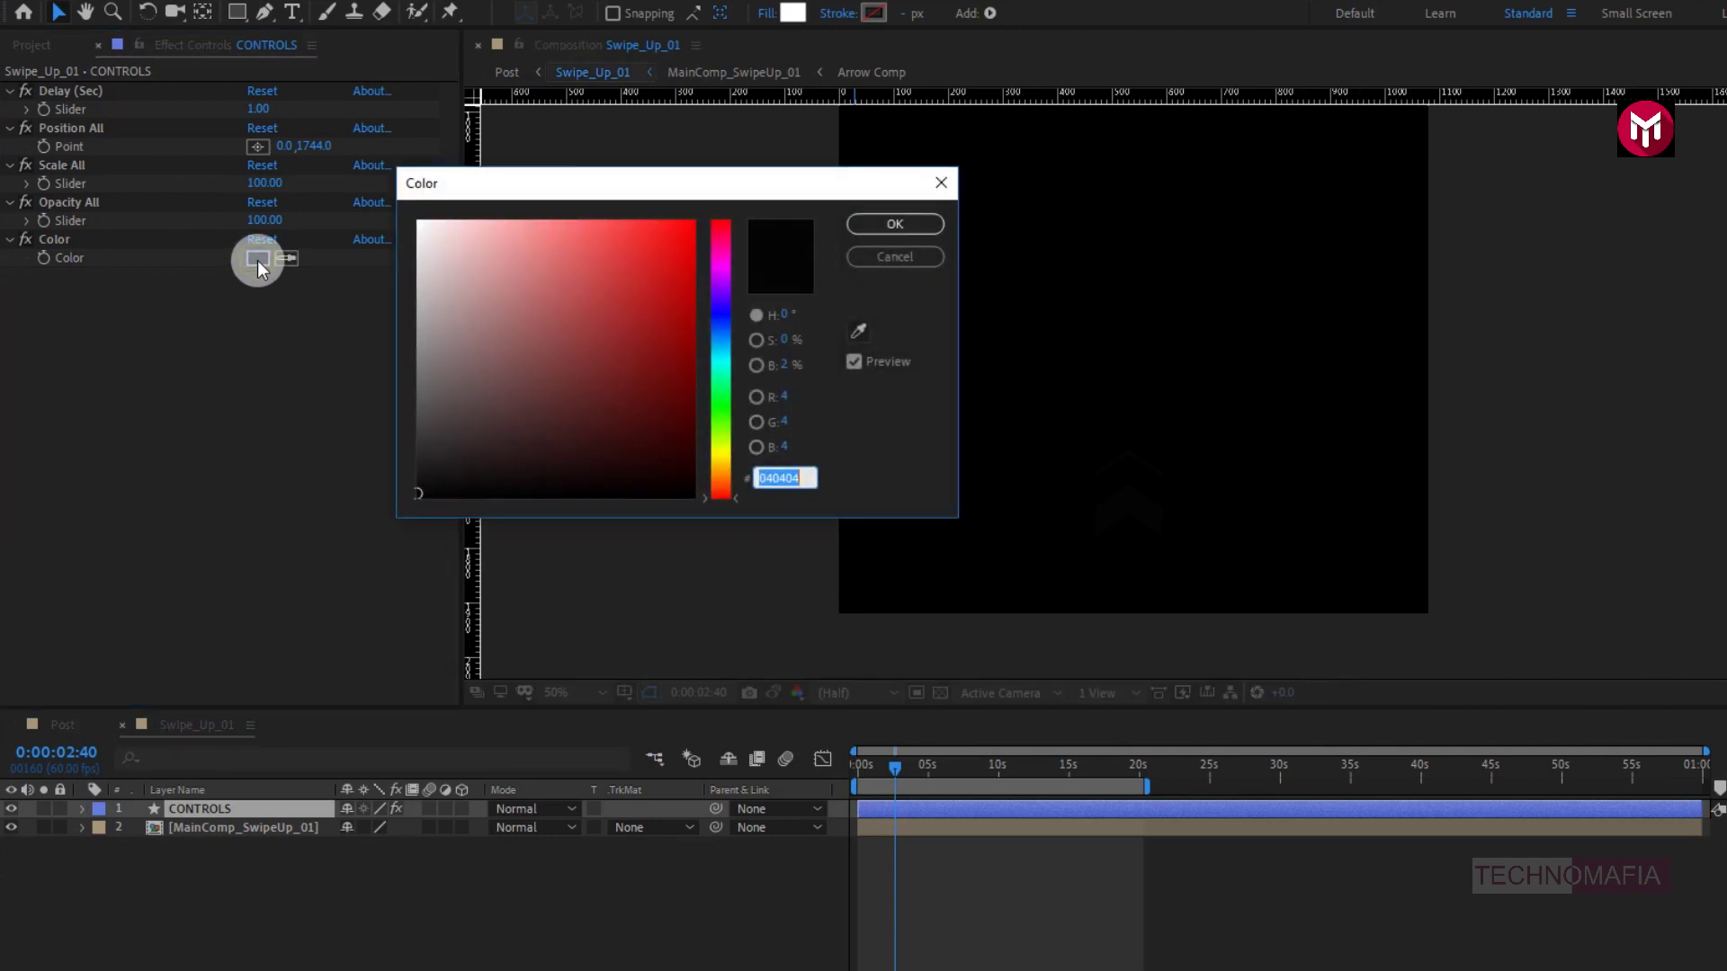
click(418, 222)
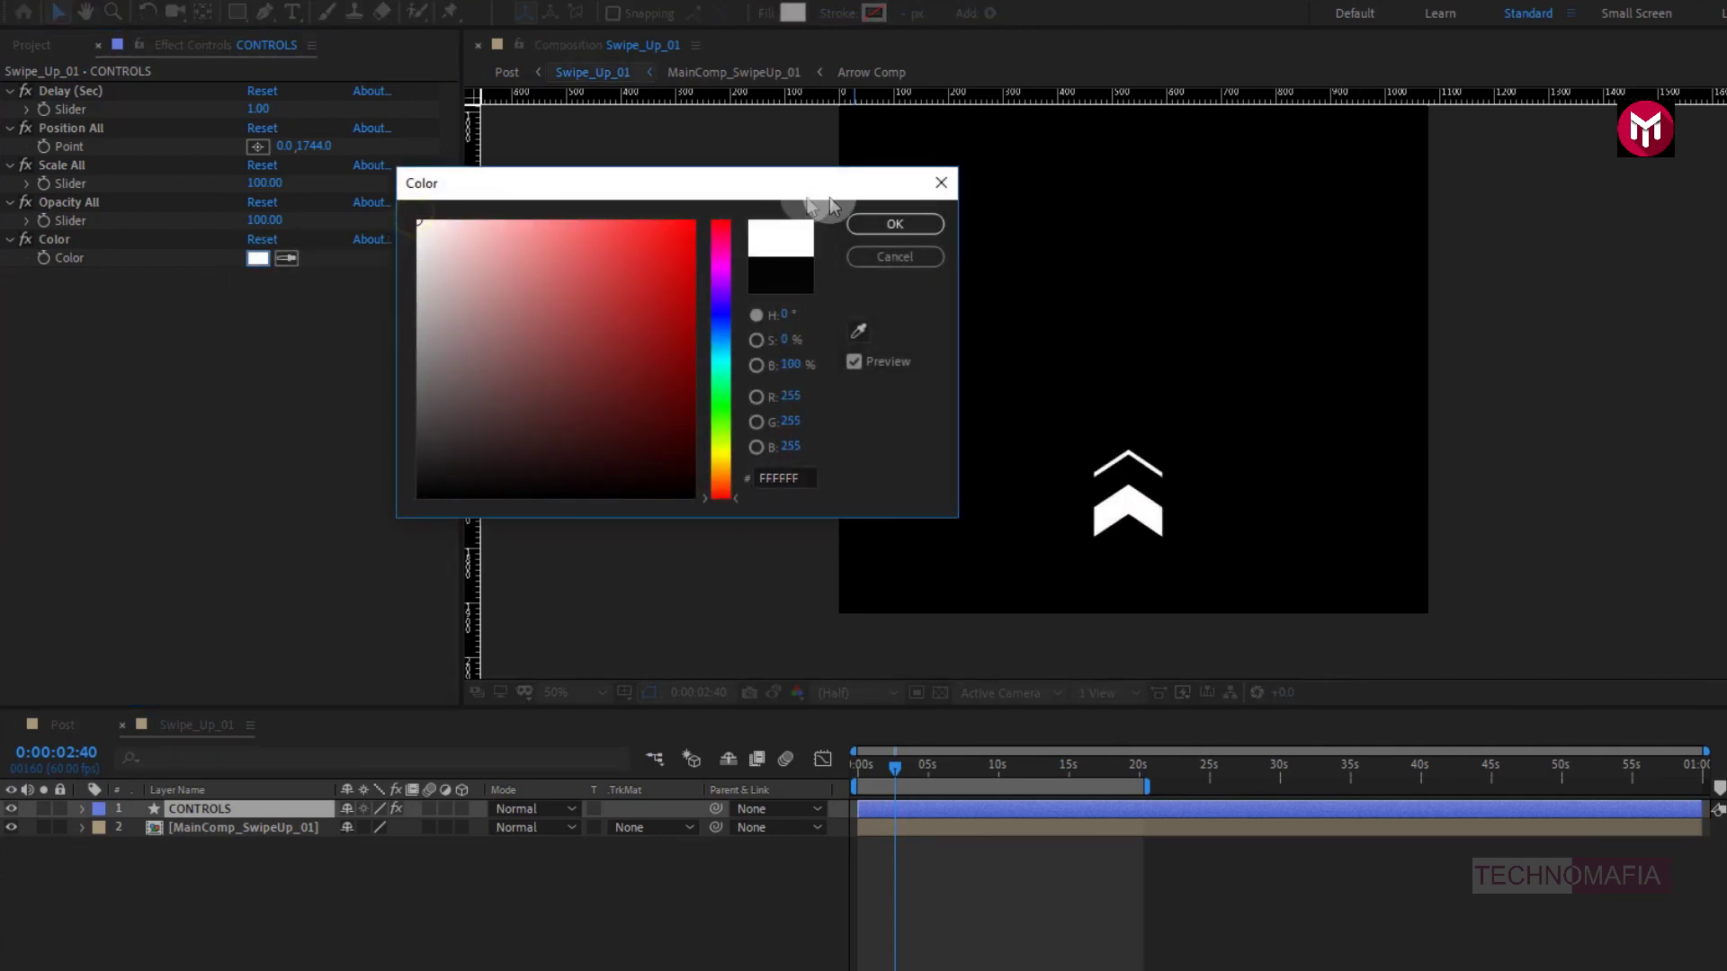
click(881, 223)
click(841, 624)
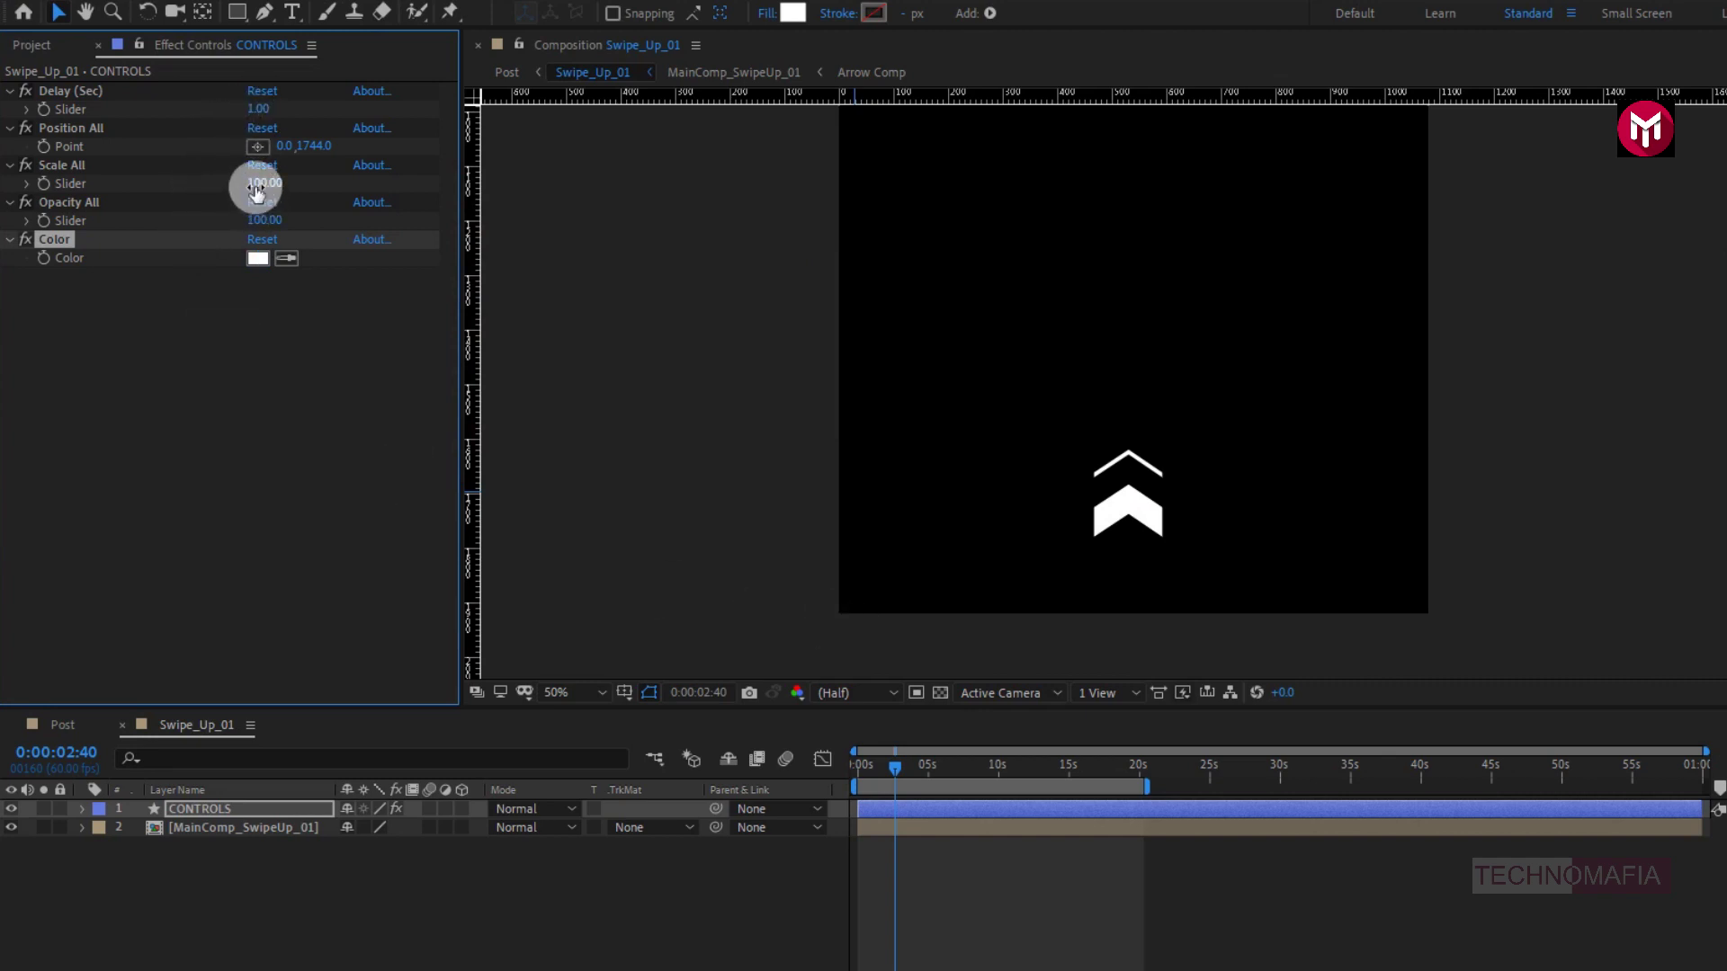
Step: Set Scale All to 122 in the Swipe_Up_01 controls and close the composition to return to Post
drag(258, 182, 275, 185)
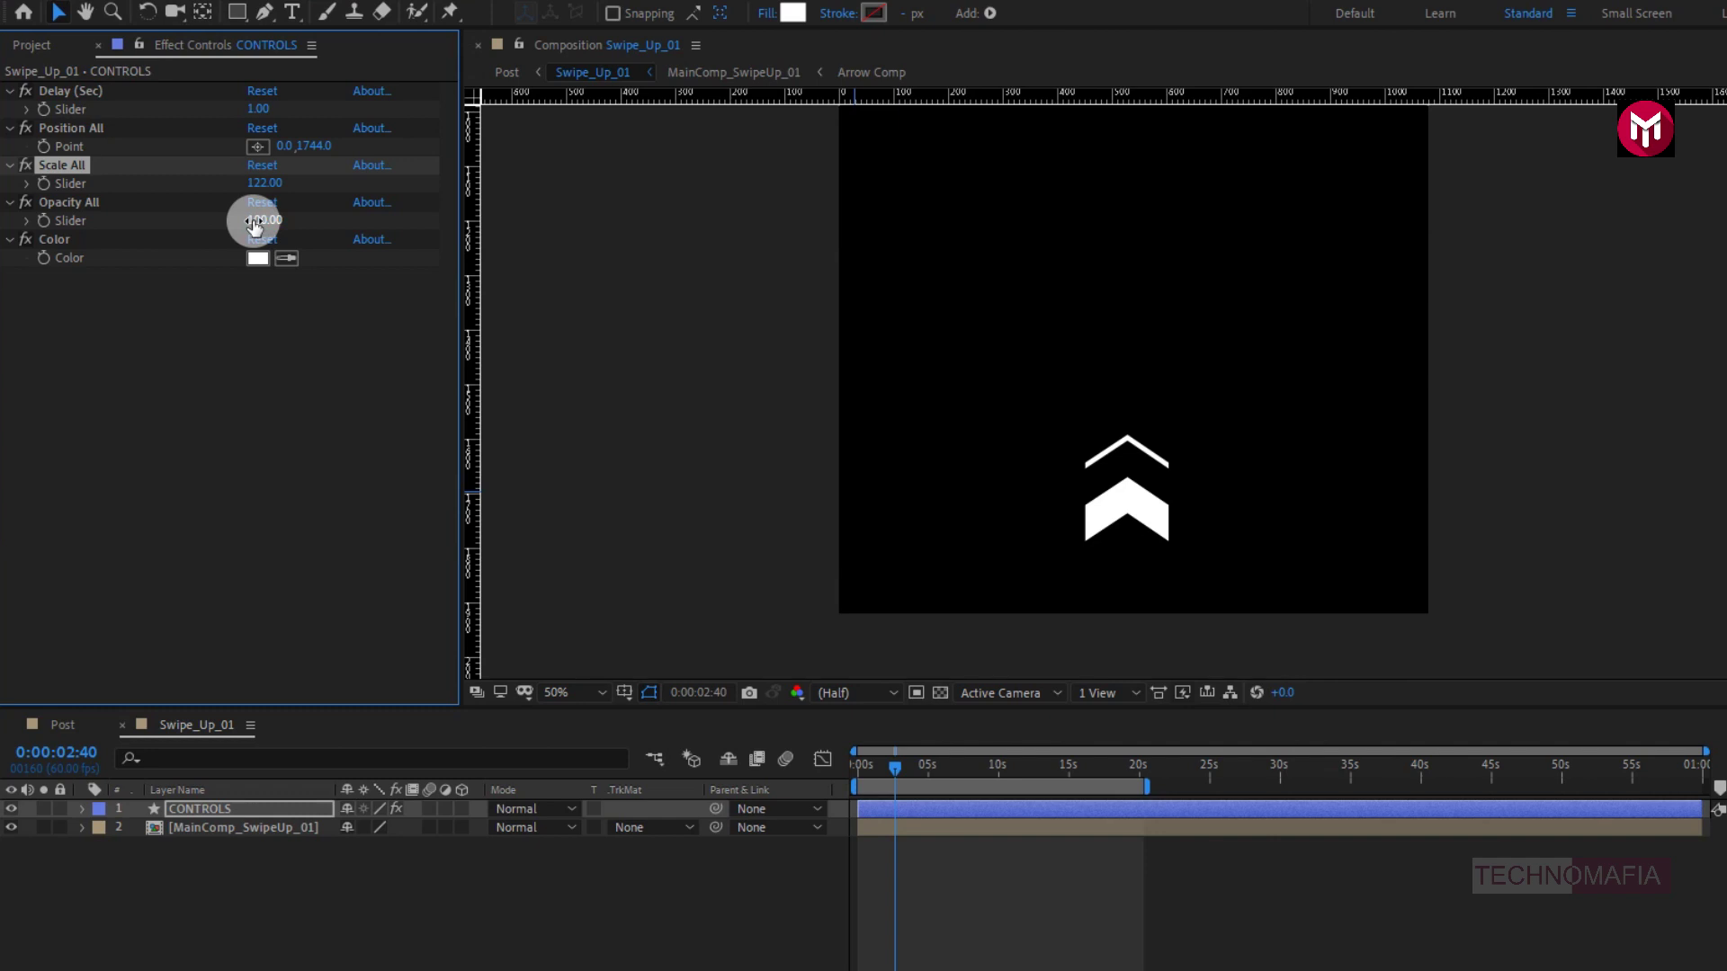
click(123, 723)
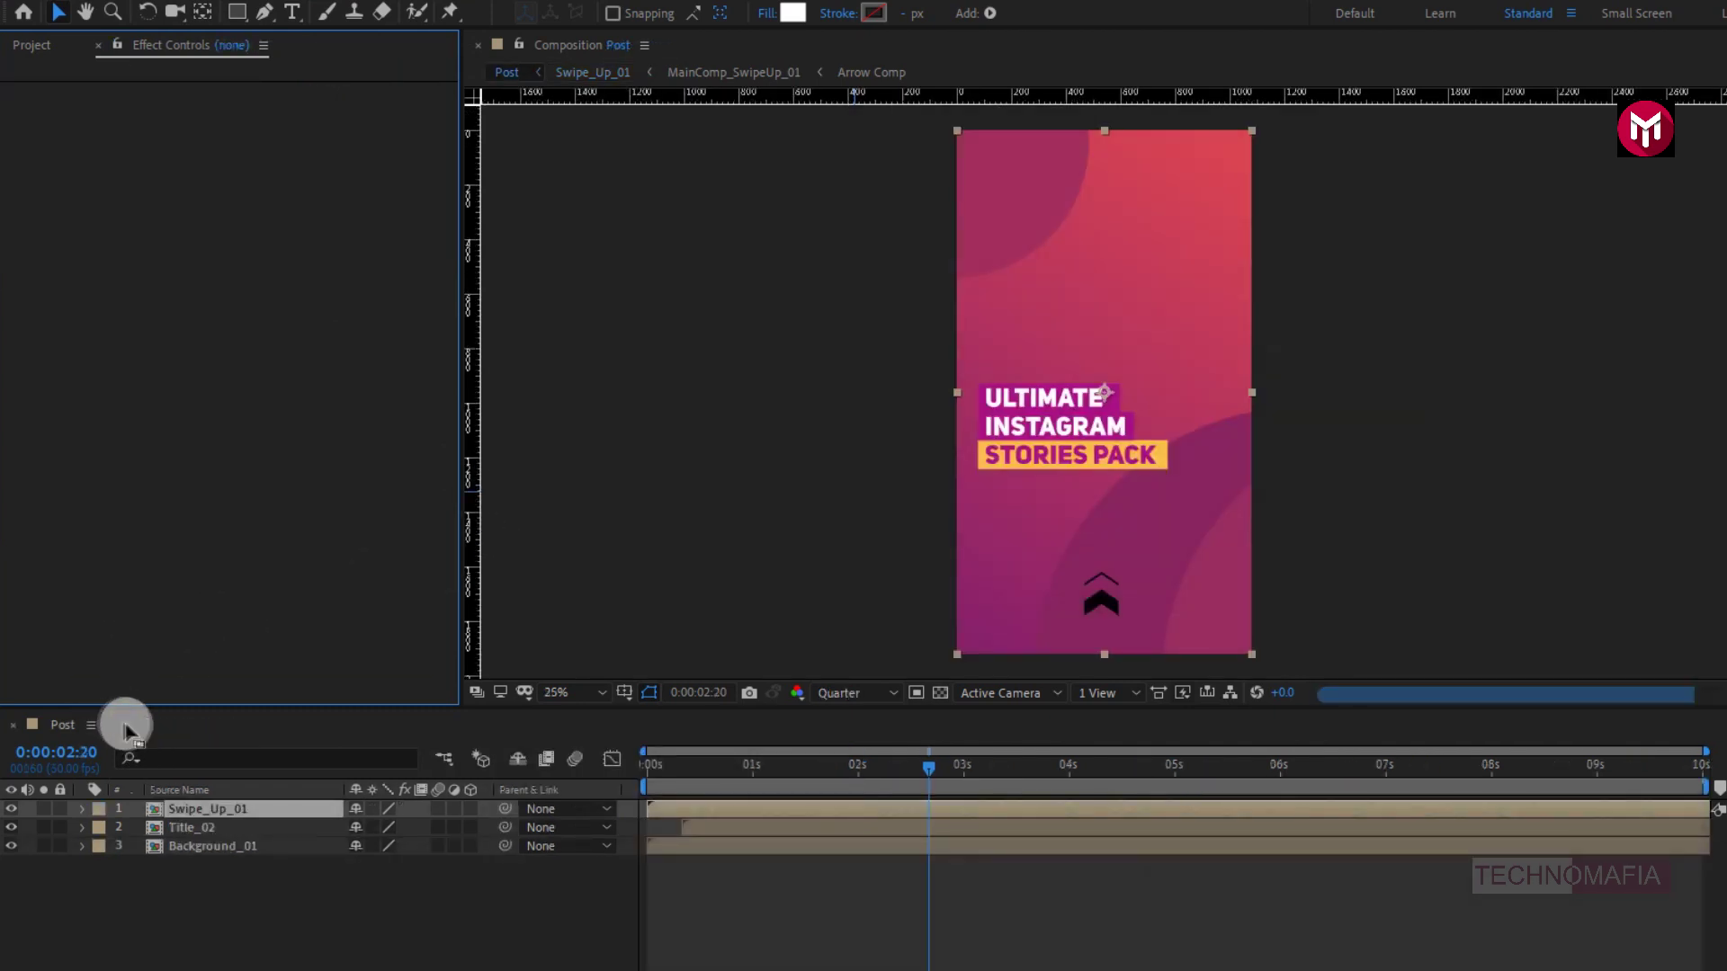
Step: Play a preview of the Post composition from near its beginning, then stop playback
click(651, 766)
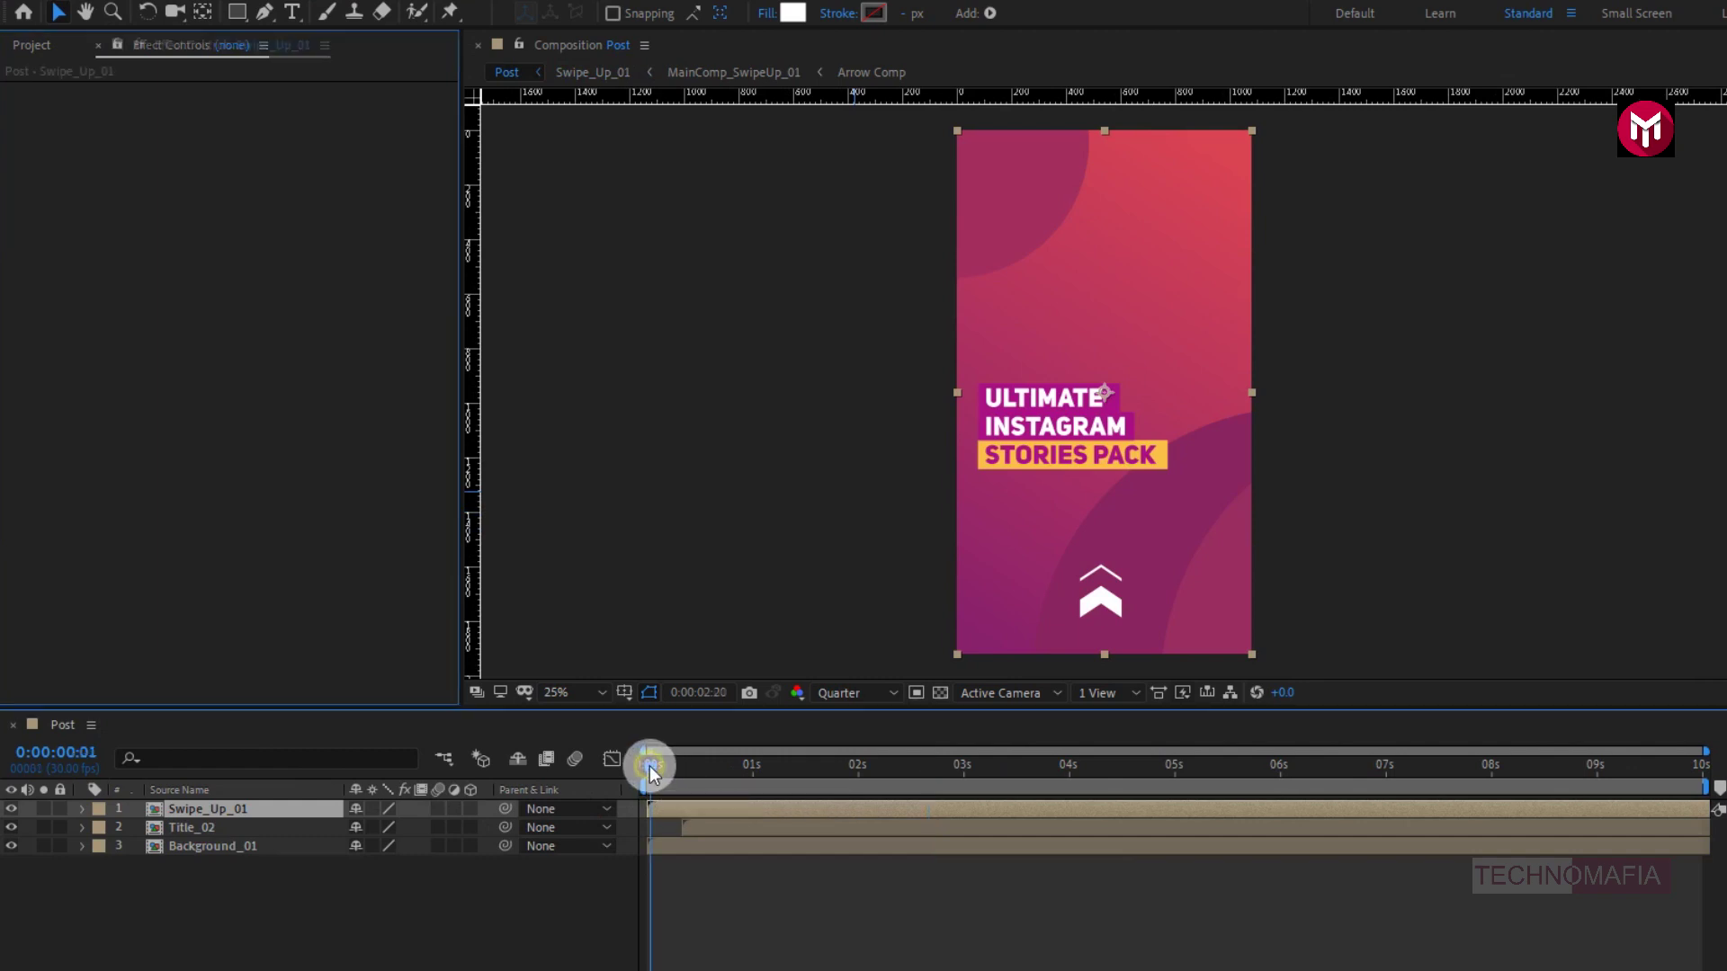
key(space)
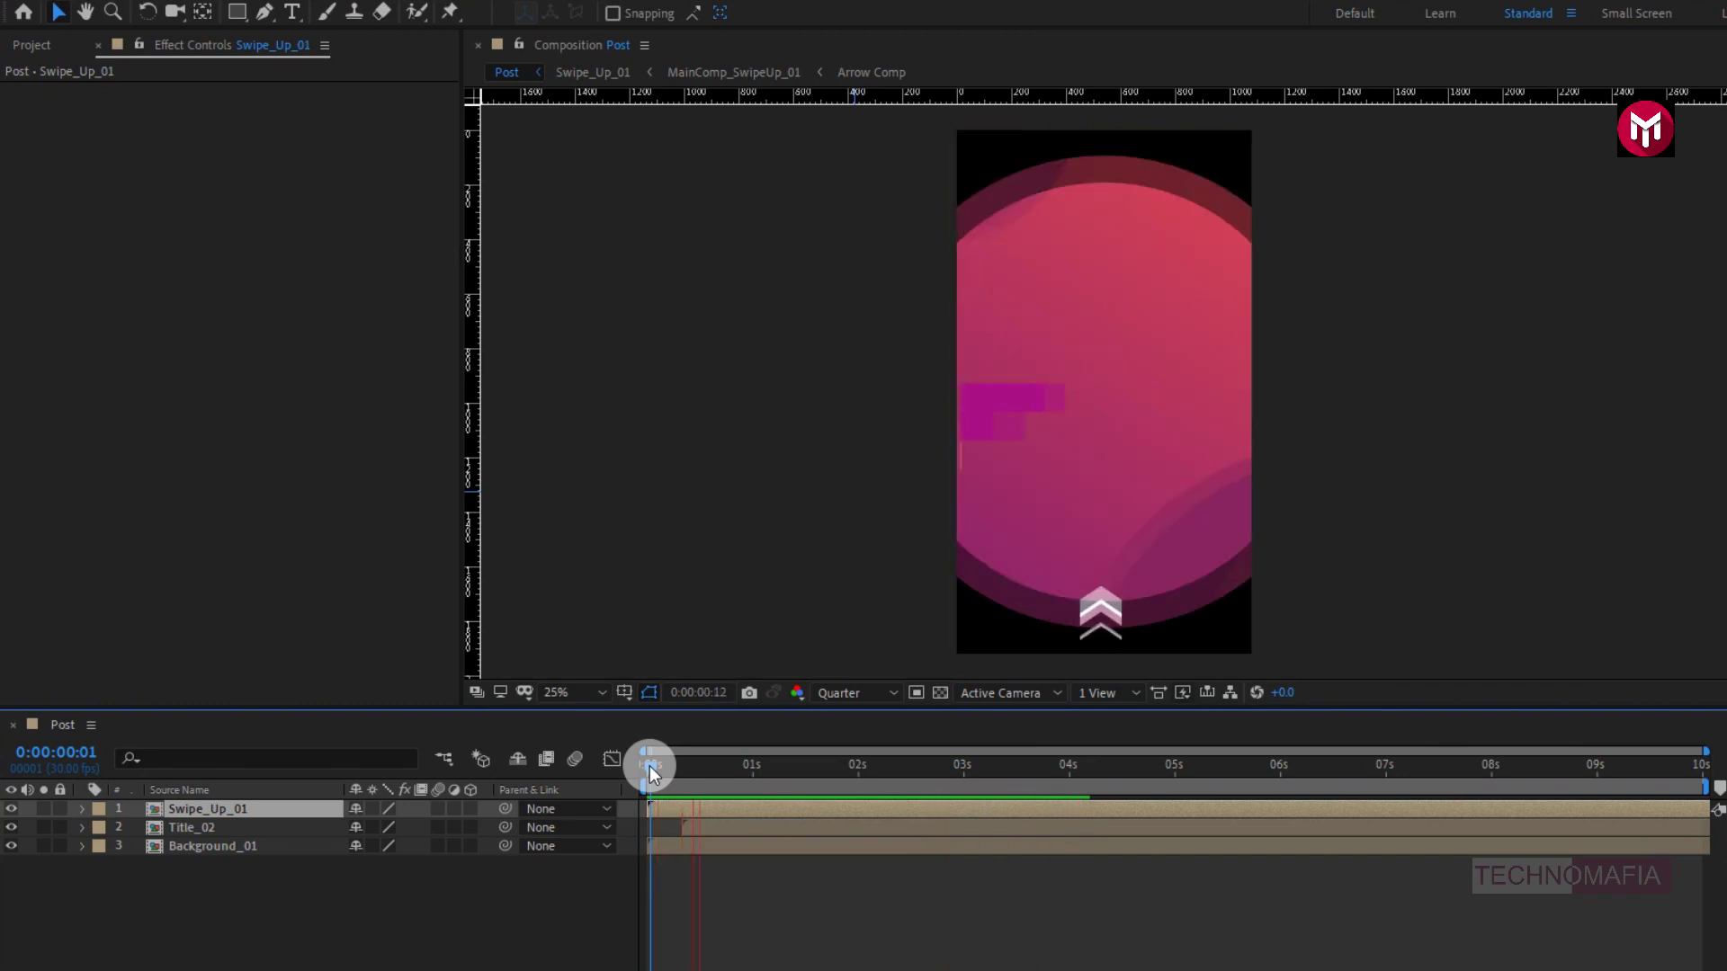
key(space)
Step: Collapse the open project folders, view the 06. Headers and 03. Transitions folders, and move Post's current time to 0:00:01:17
click(32, 45)
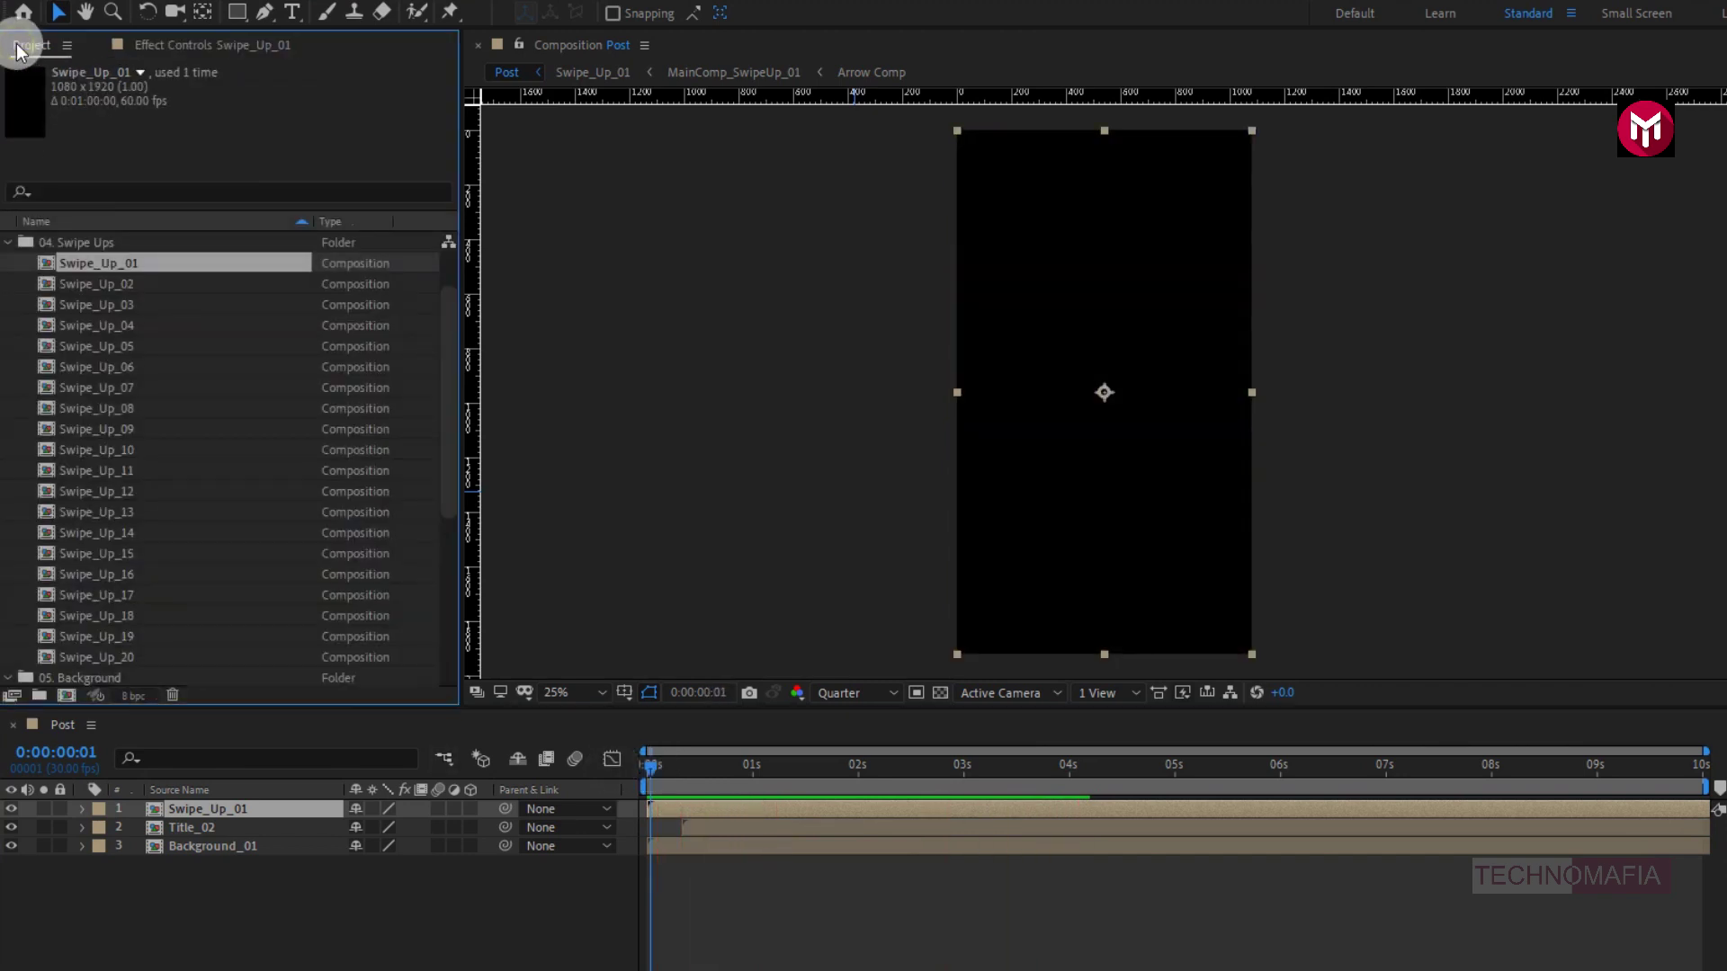
click(9, 242)
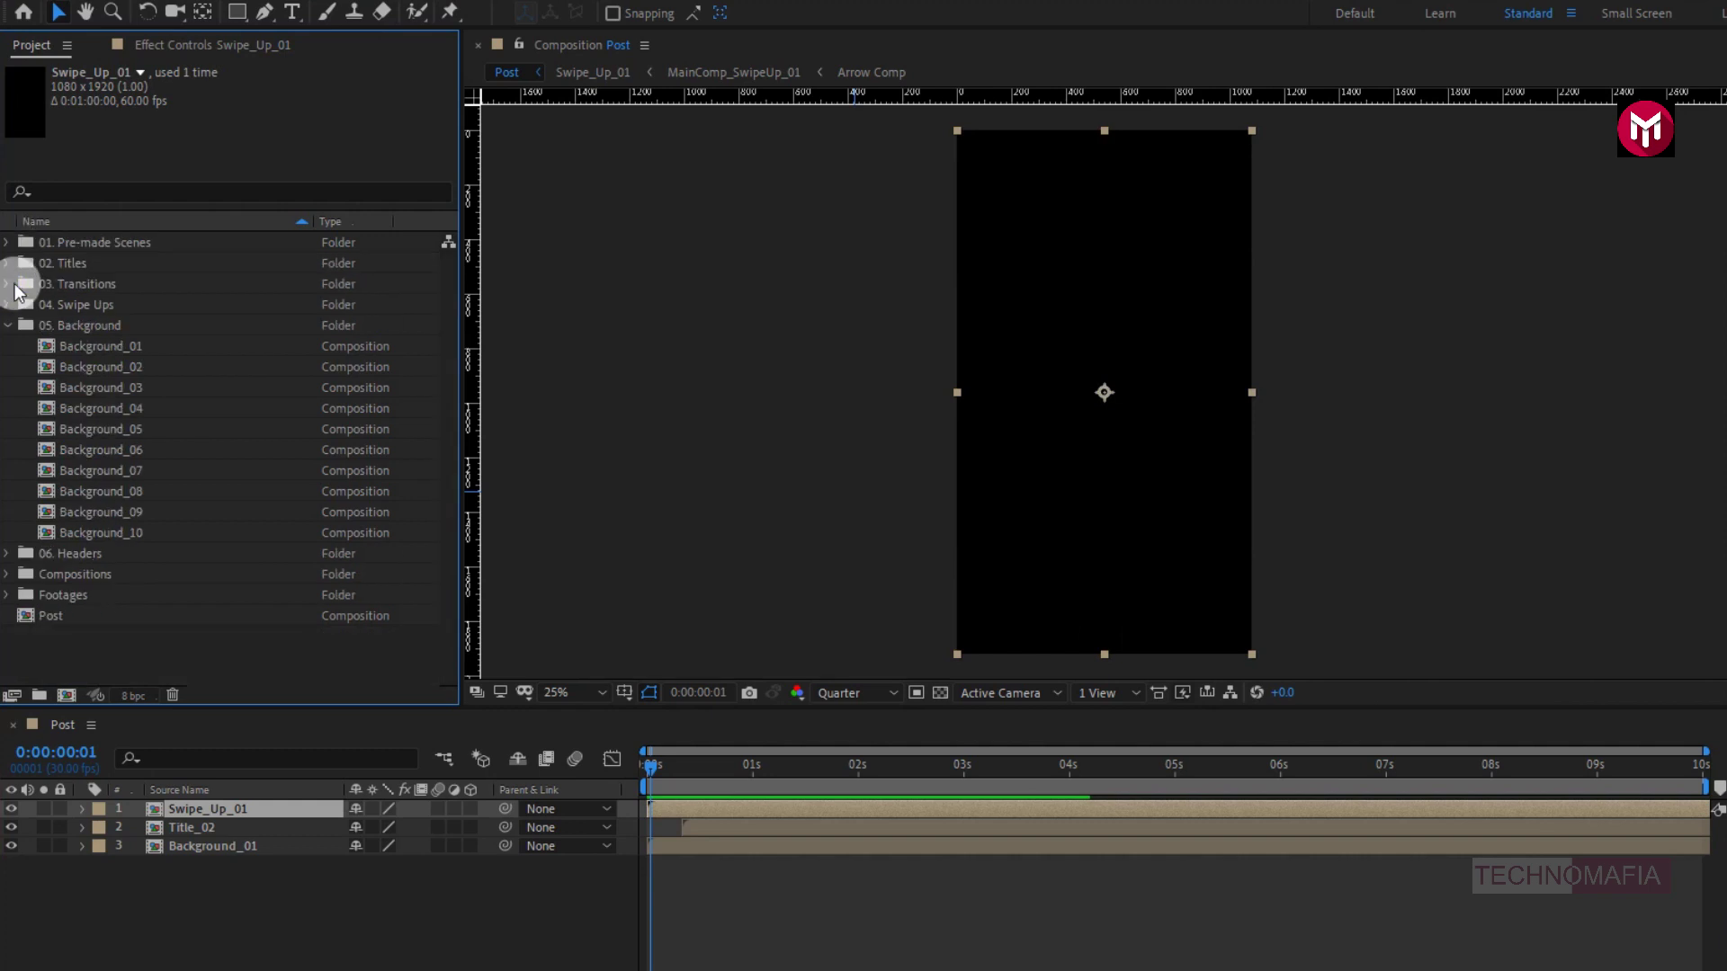
click(9, 325)
click(58, 347)
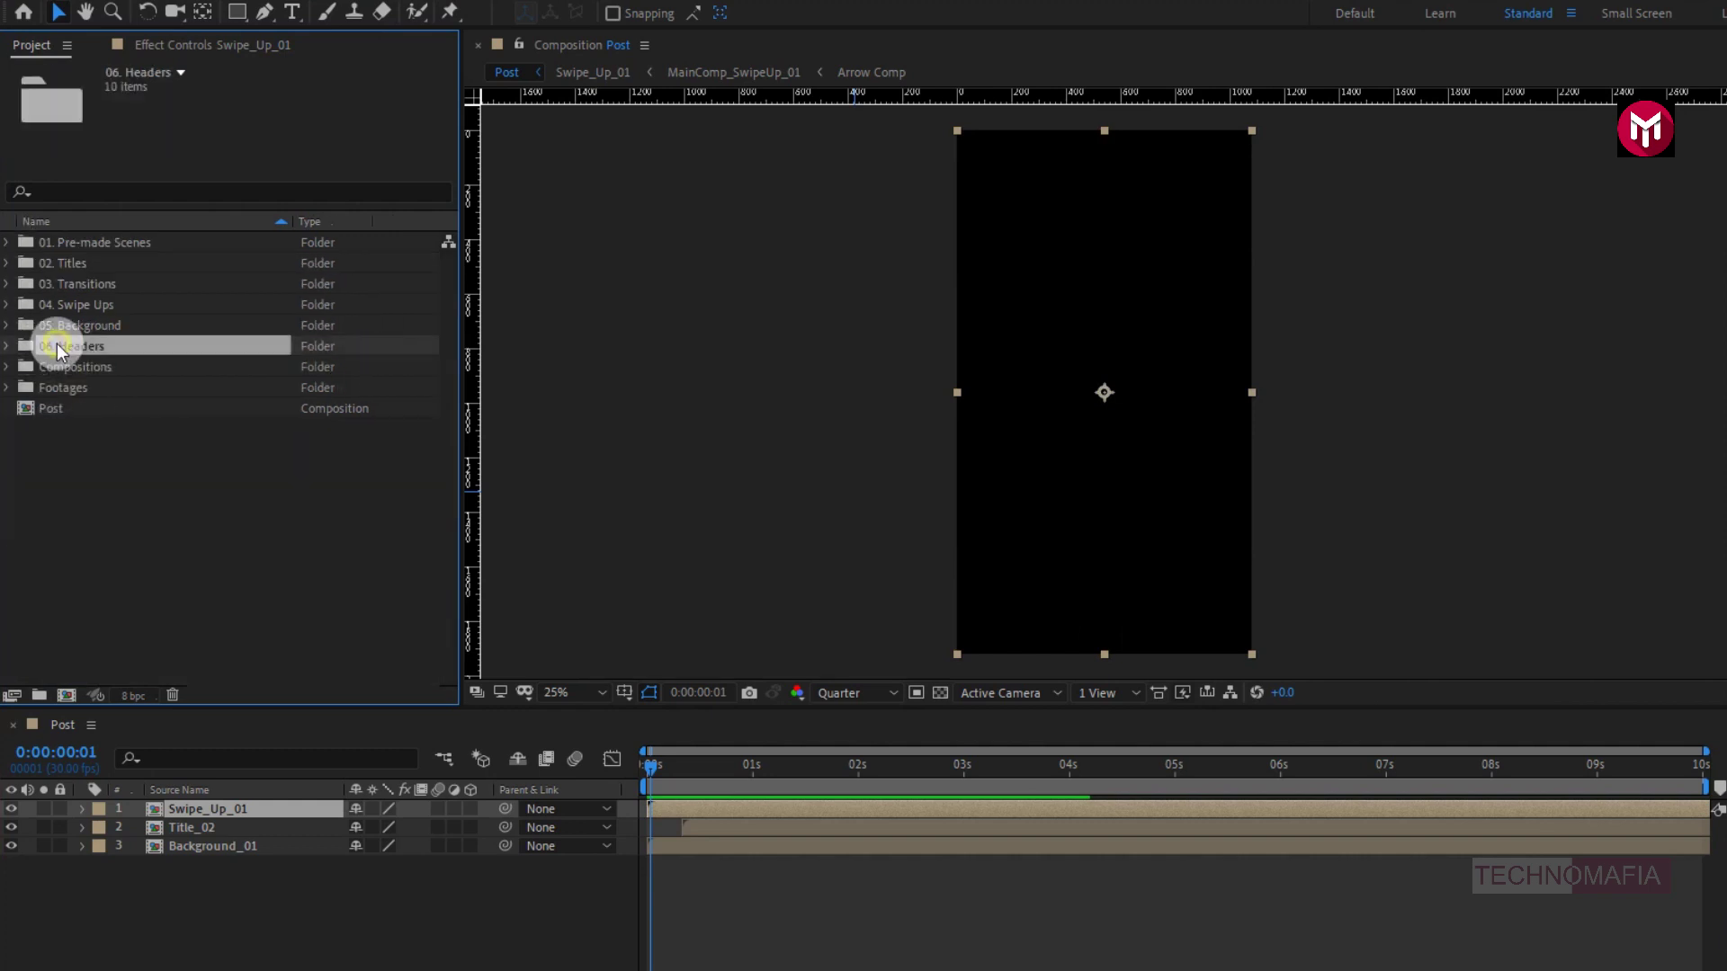
click(66, 286)
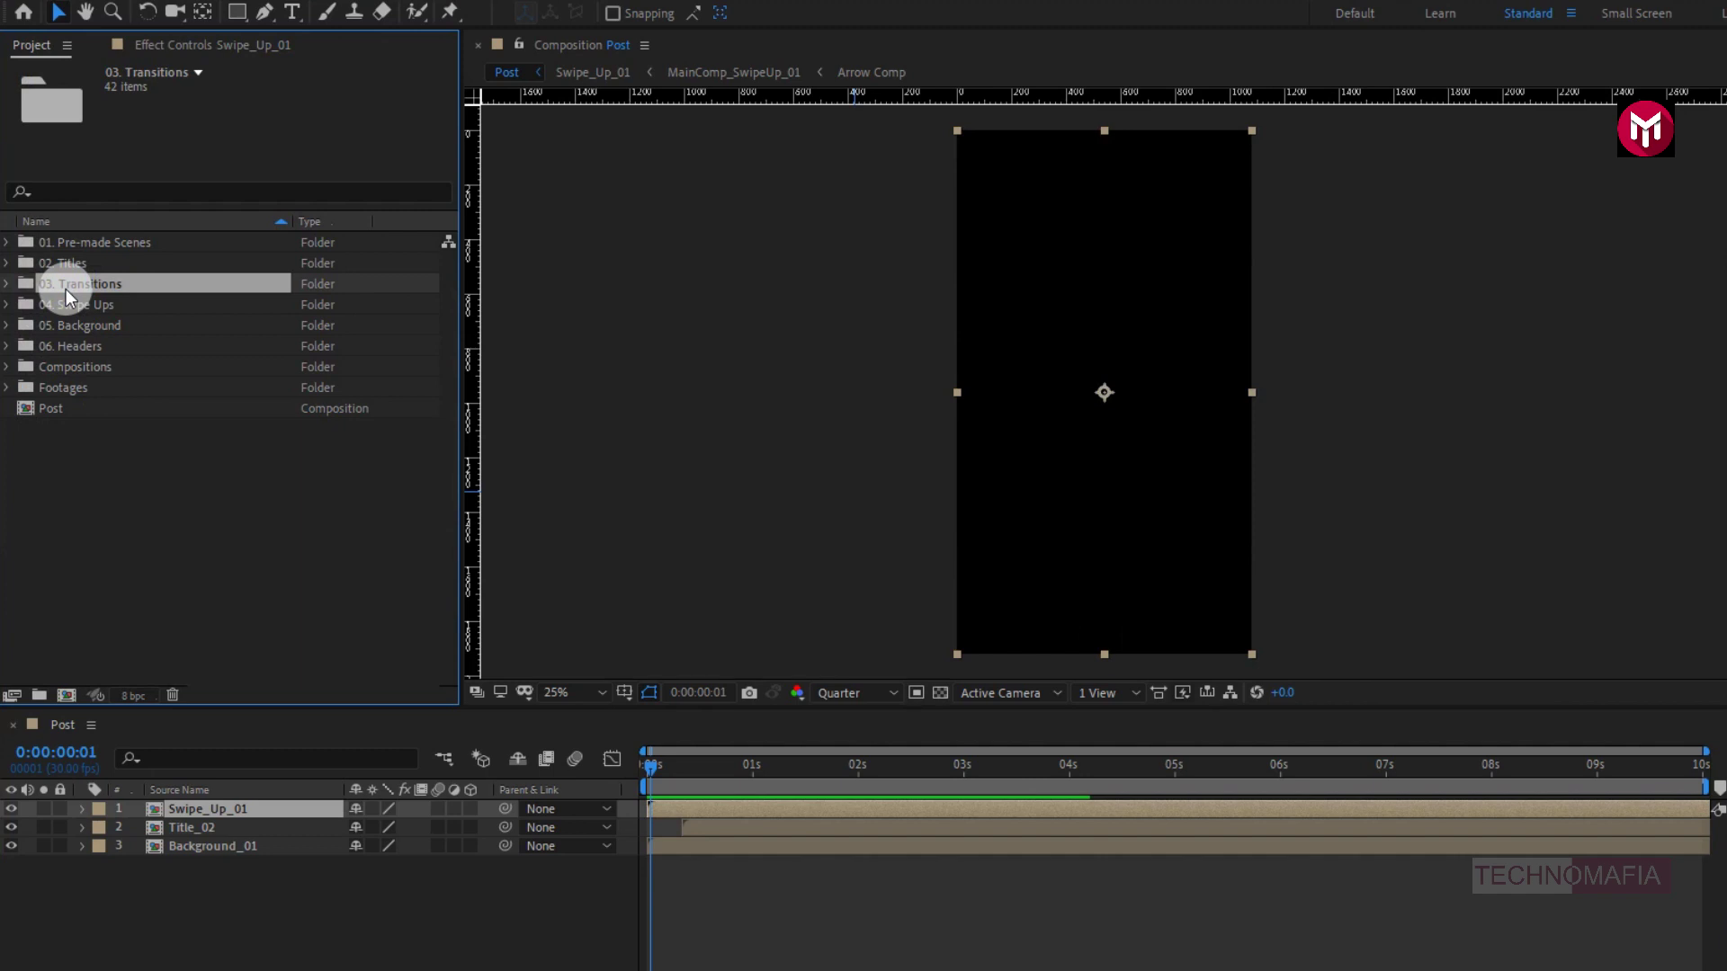
click(813, 770)
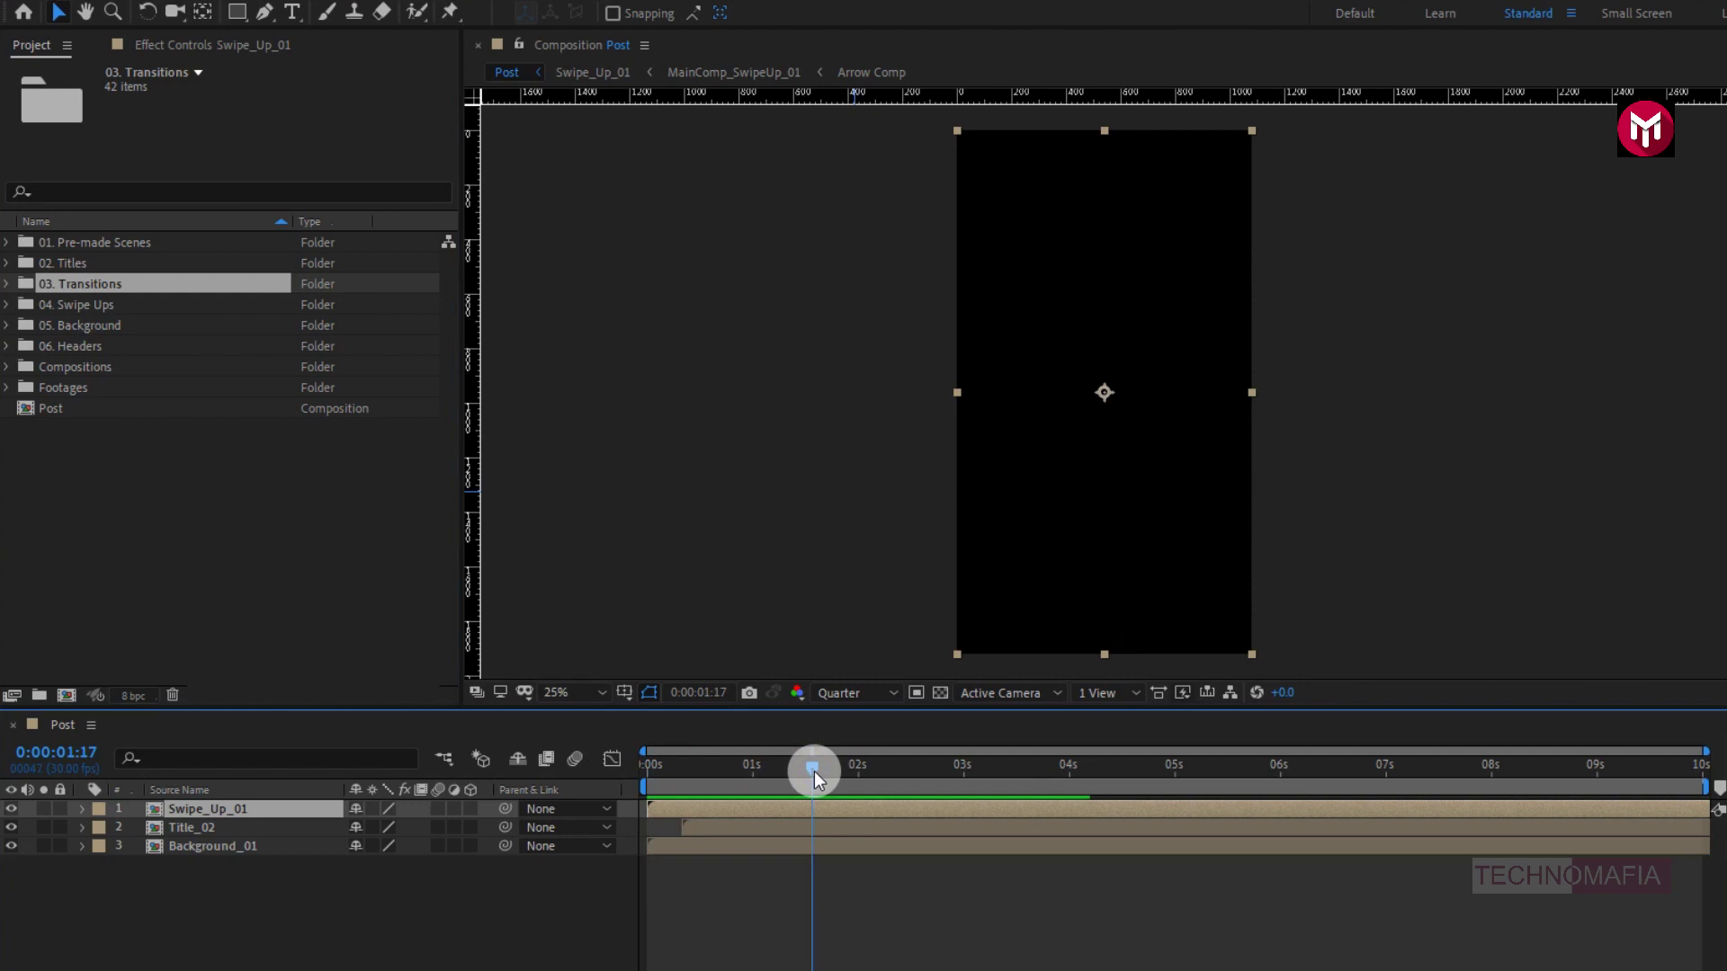